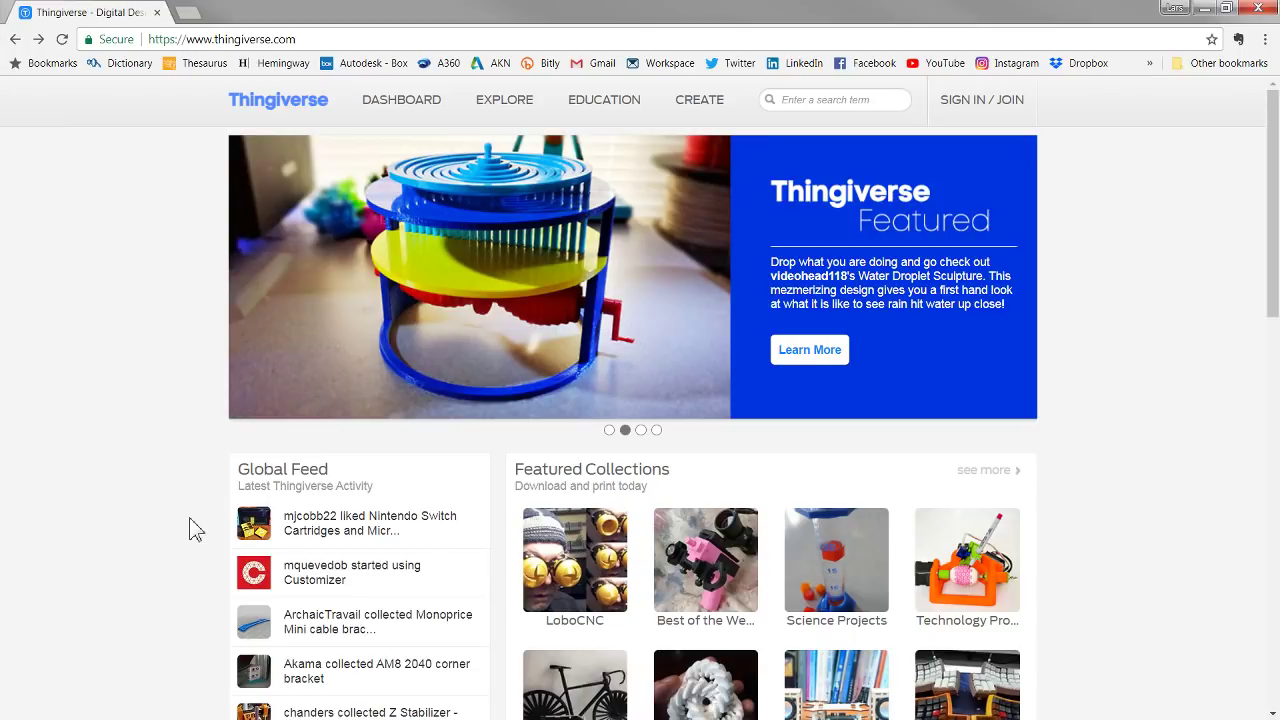
- Look over the featured collections and recently made items on the Thingiverse home page, and switch to Autodesk Fusion 360
scroll(183, 563, "down", 3)
scroll(170, 567, "down", 2)
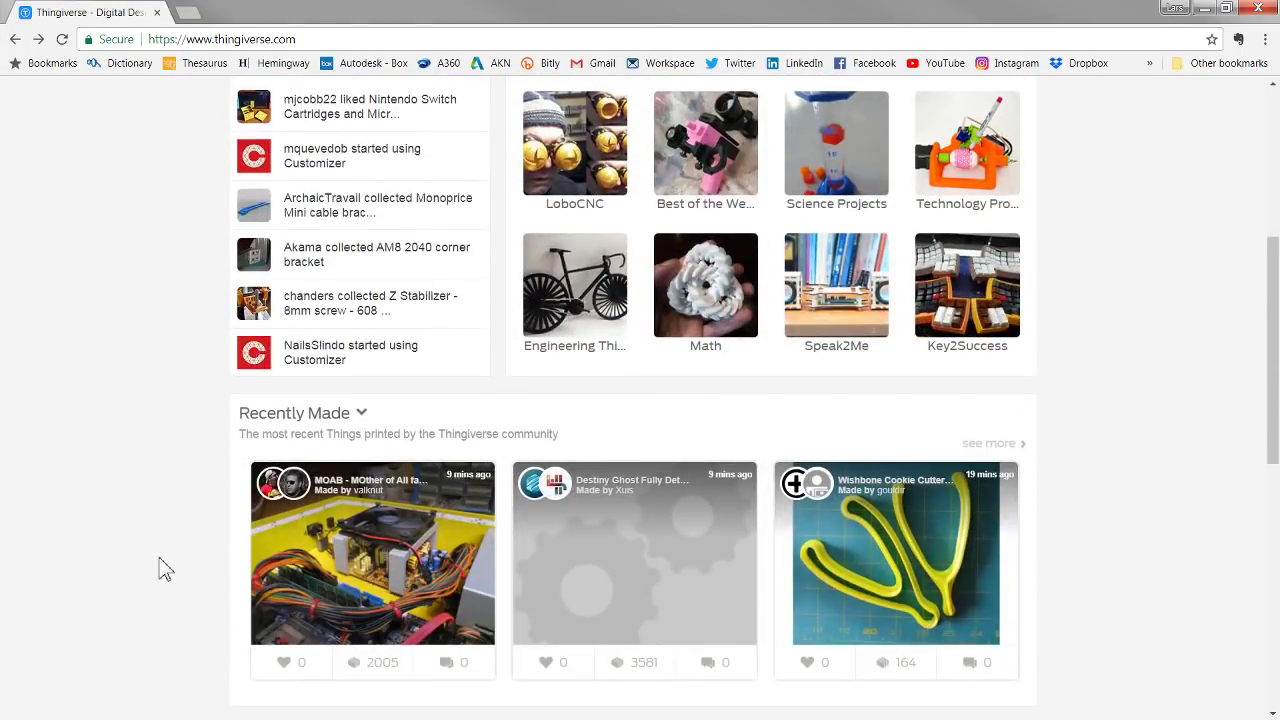
scroll(143, 583, "up", 5)
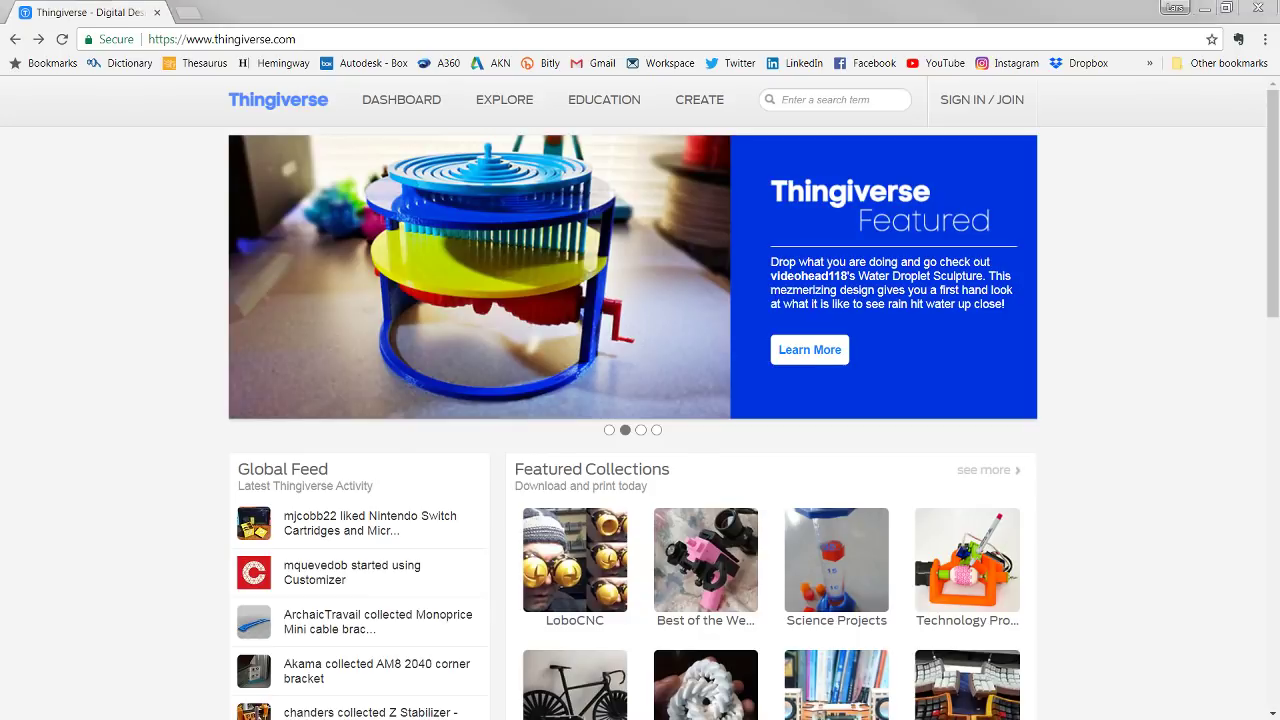
key("alt+Tab")
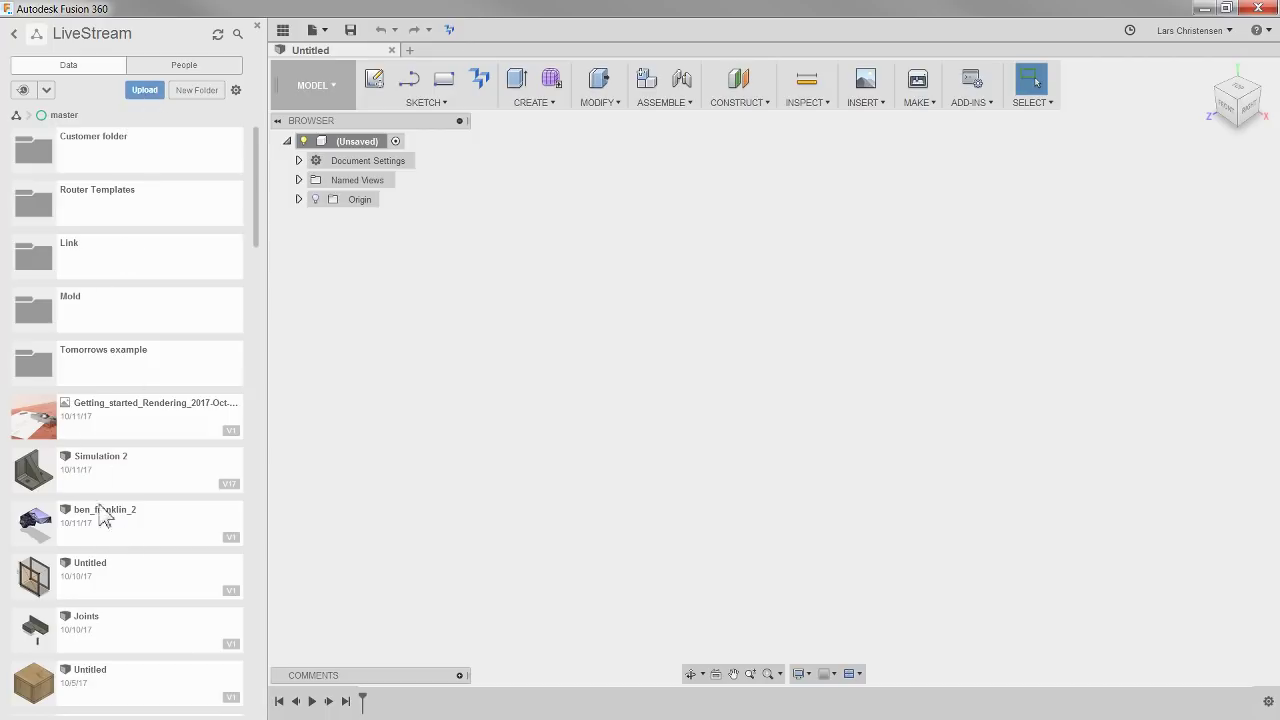
left_click(145, 91)
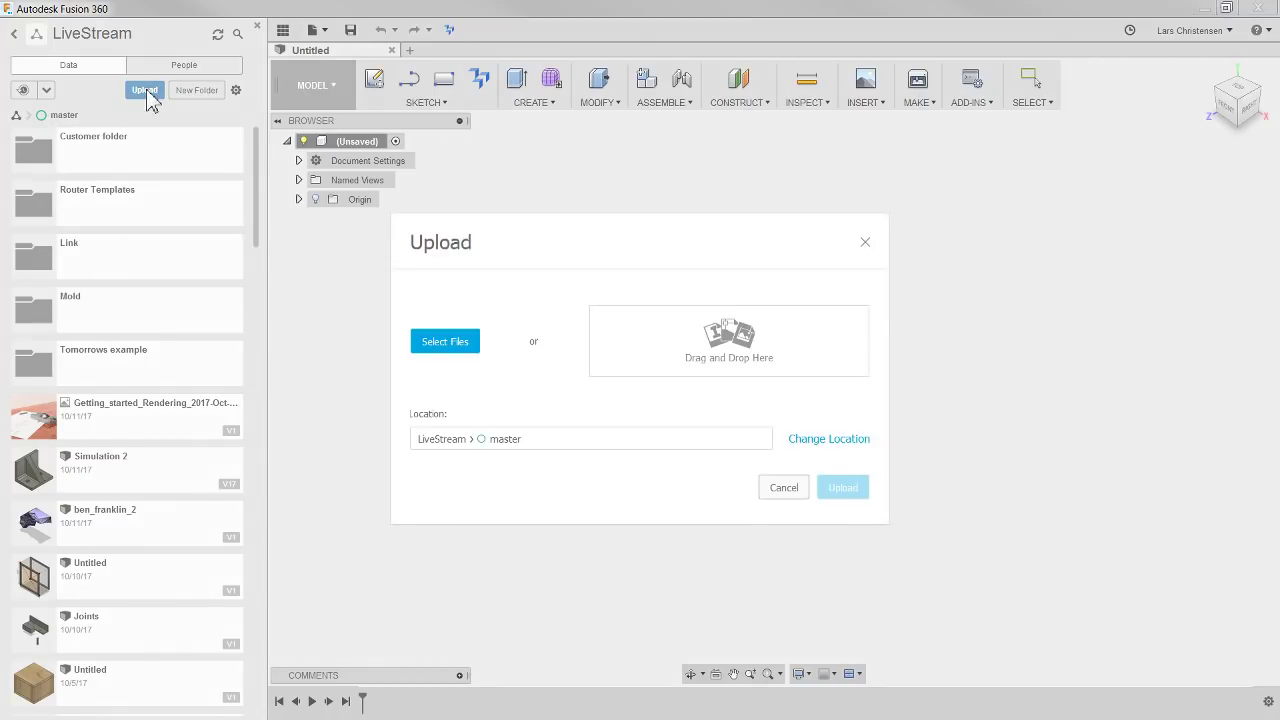
left_click(460, 352)
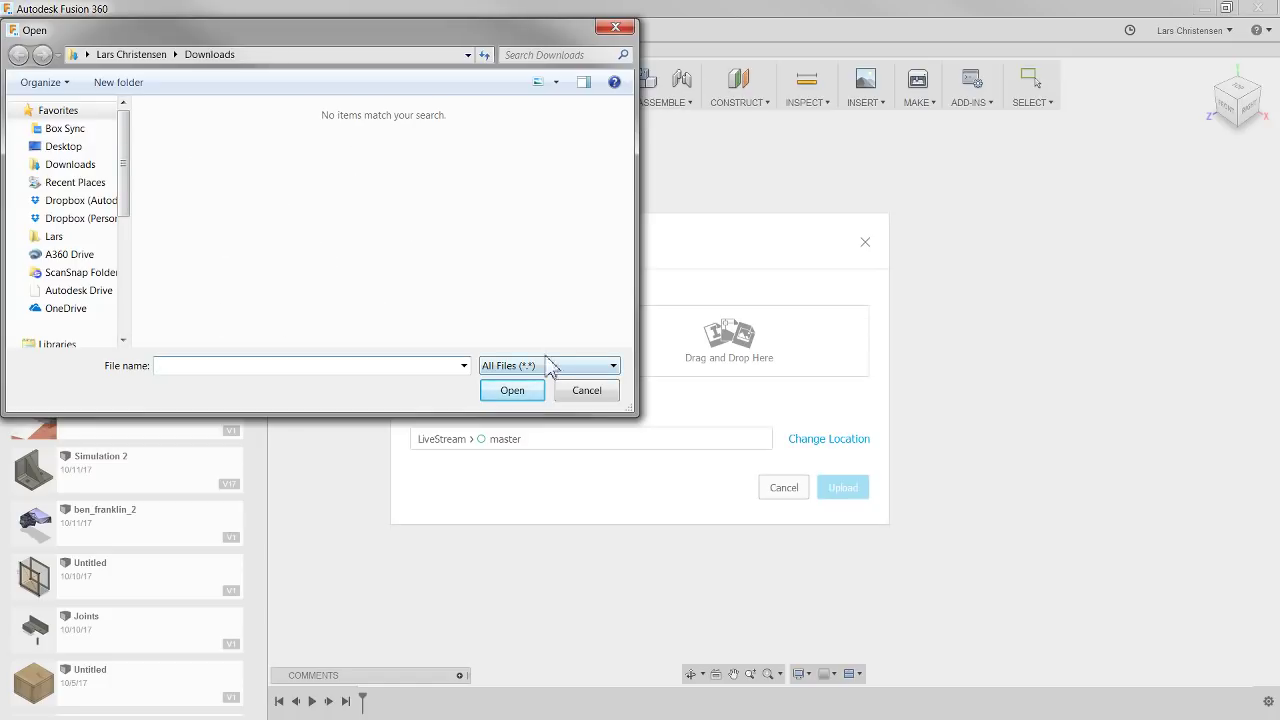
left_click(609, 396)
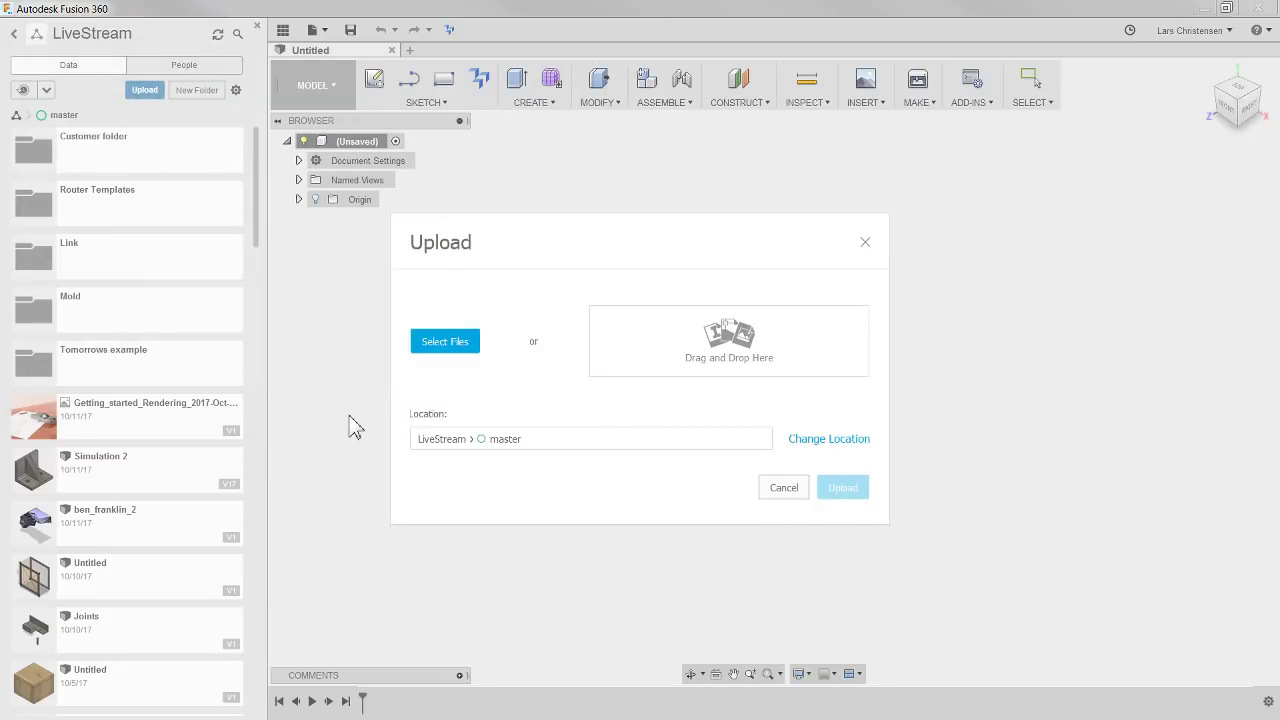
left_click(784, 487)
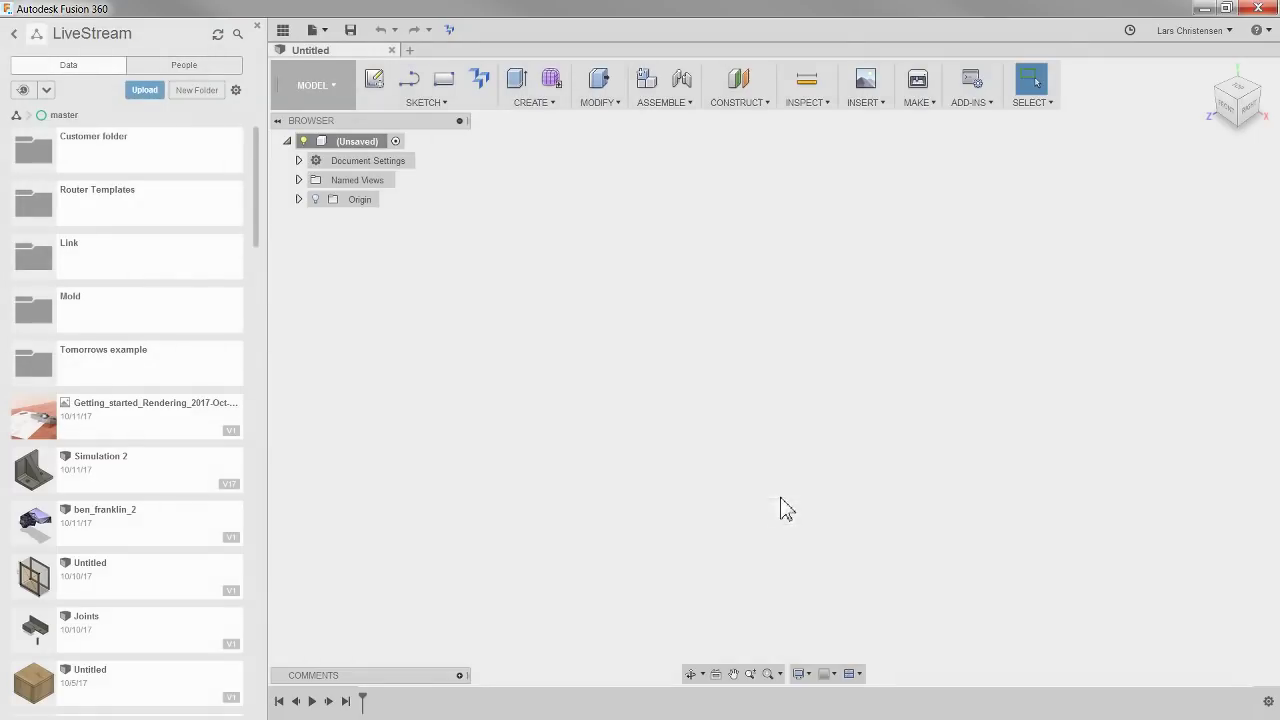
- Open the ben_franklin_2 design from the LiveStream project and hide the project data list
double_click(126, 538)
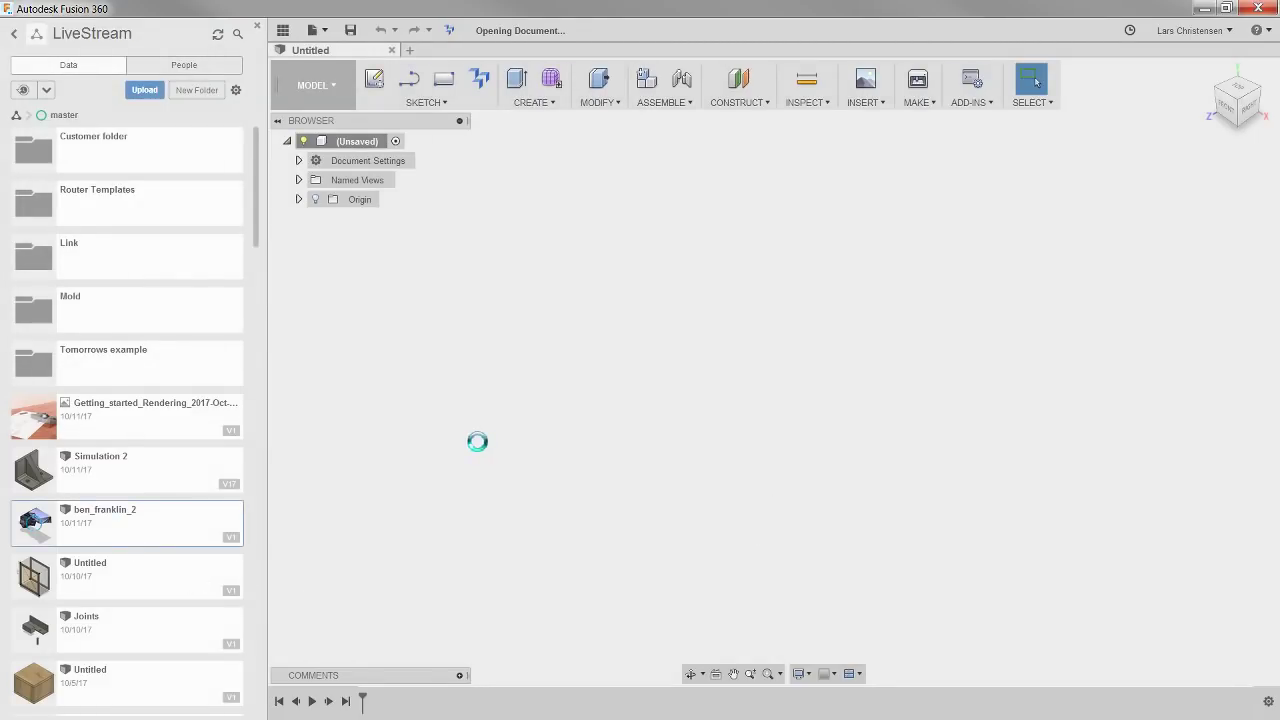
left_click(283, 30)
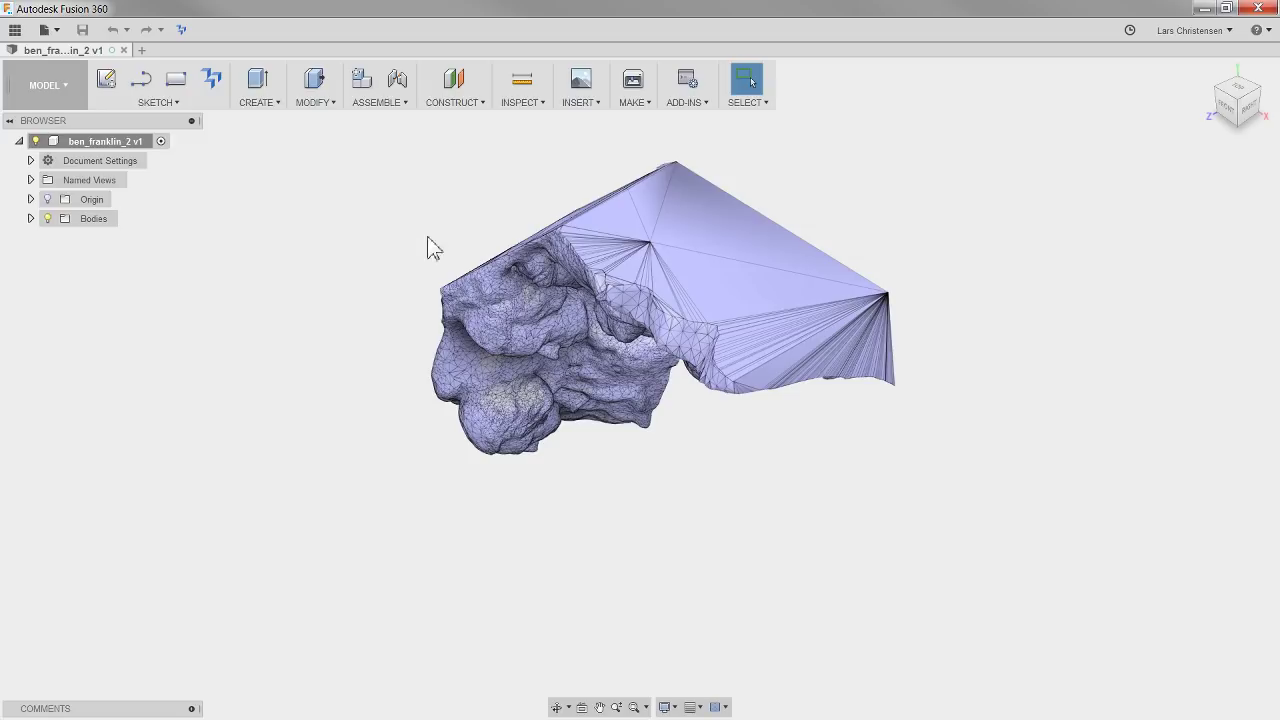
left_click(1187, 28)
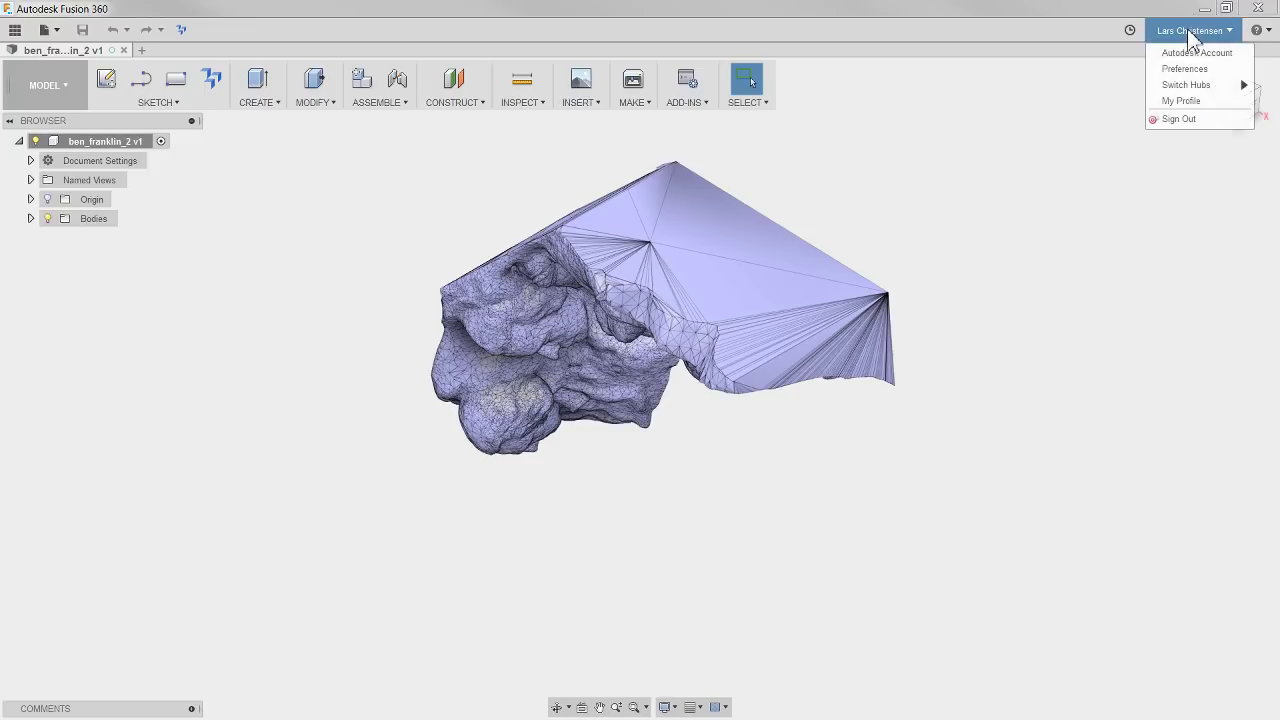
left_click(1200, 86)
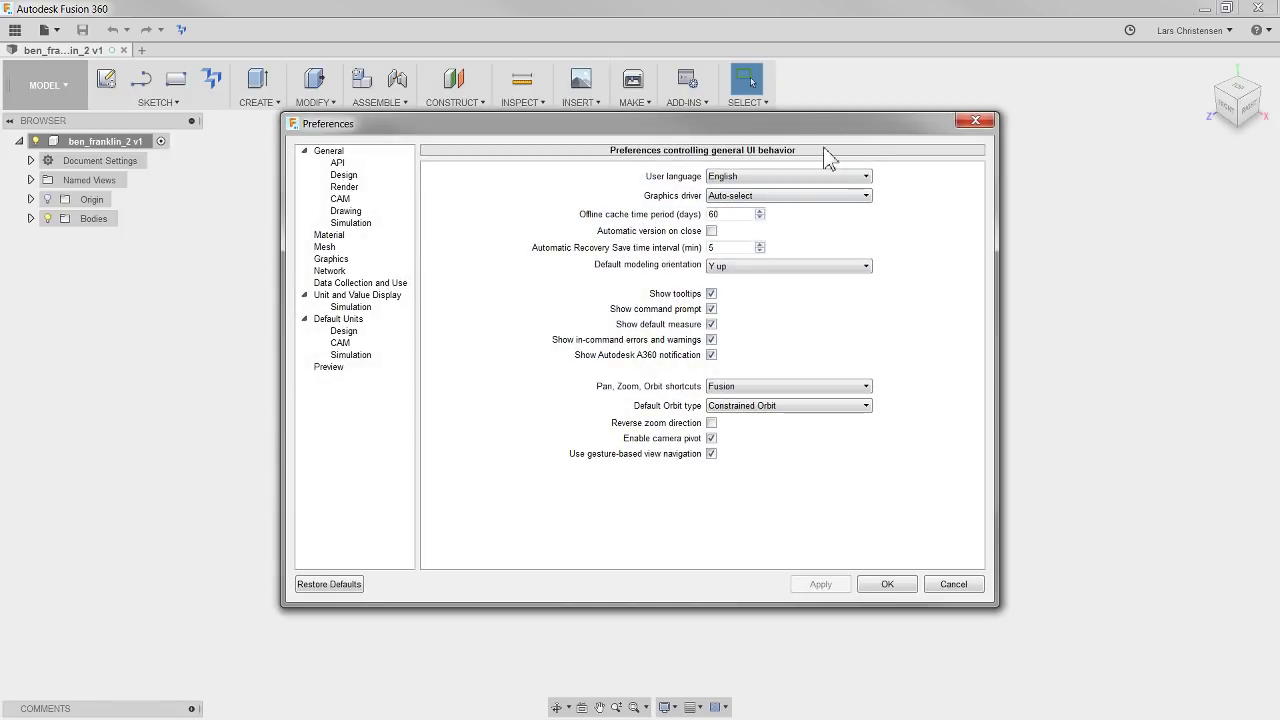
left_click(330, 368)
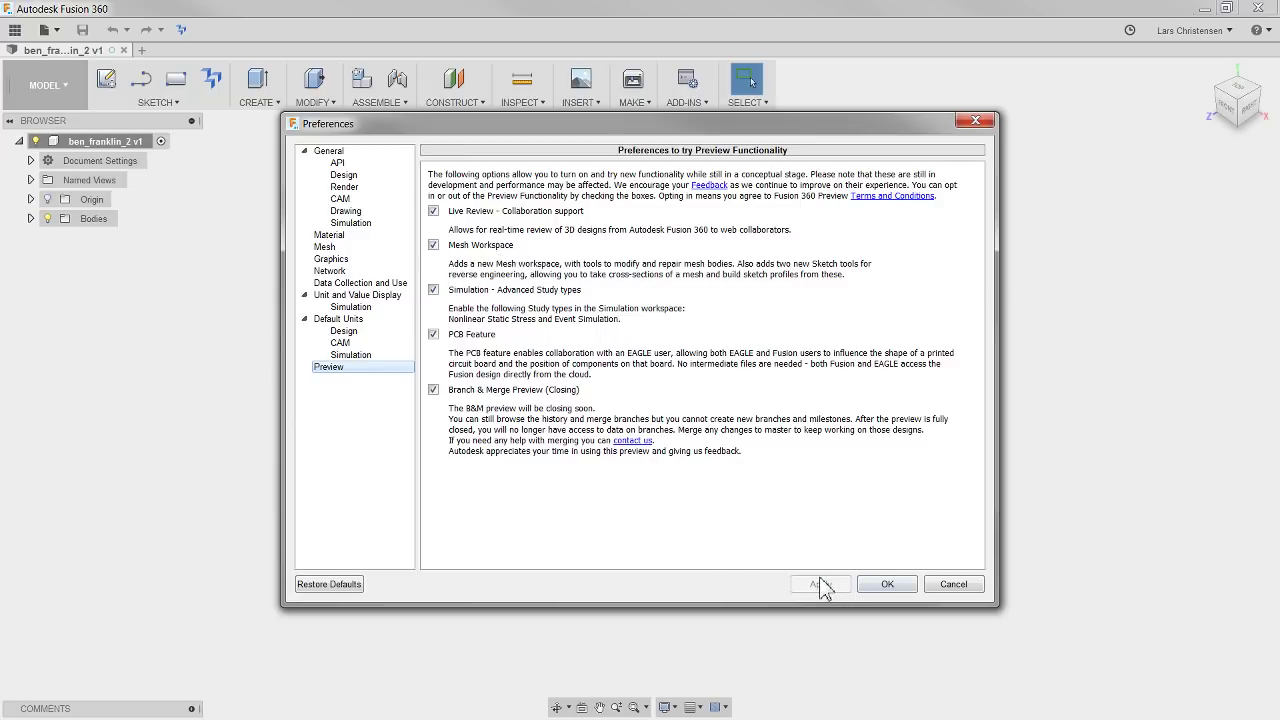
left_click(972, 585)
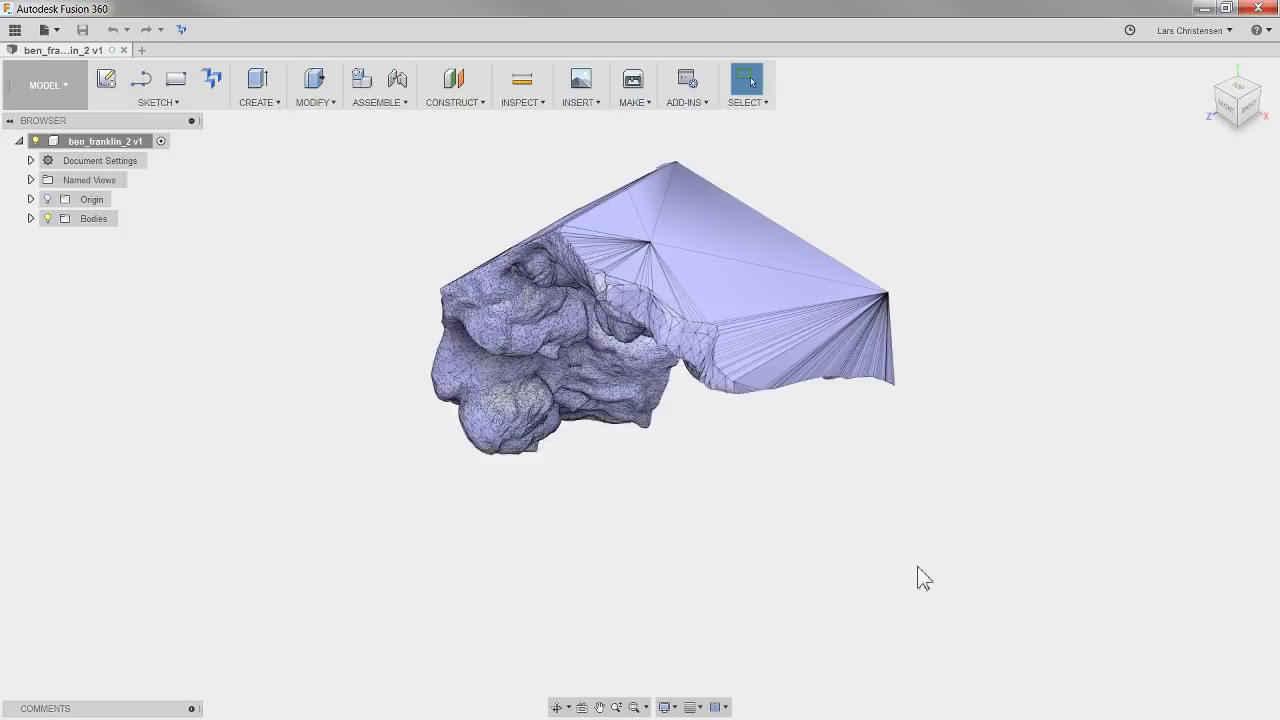
- Check in the preferences that the Mesh Workspace preview feature is enabled, and accept the settings
left_click(1186, 31)
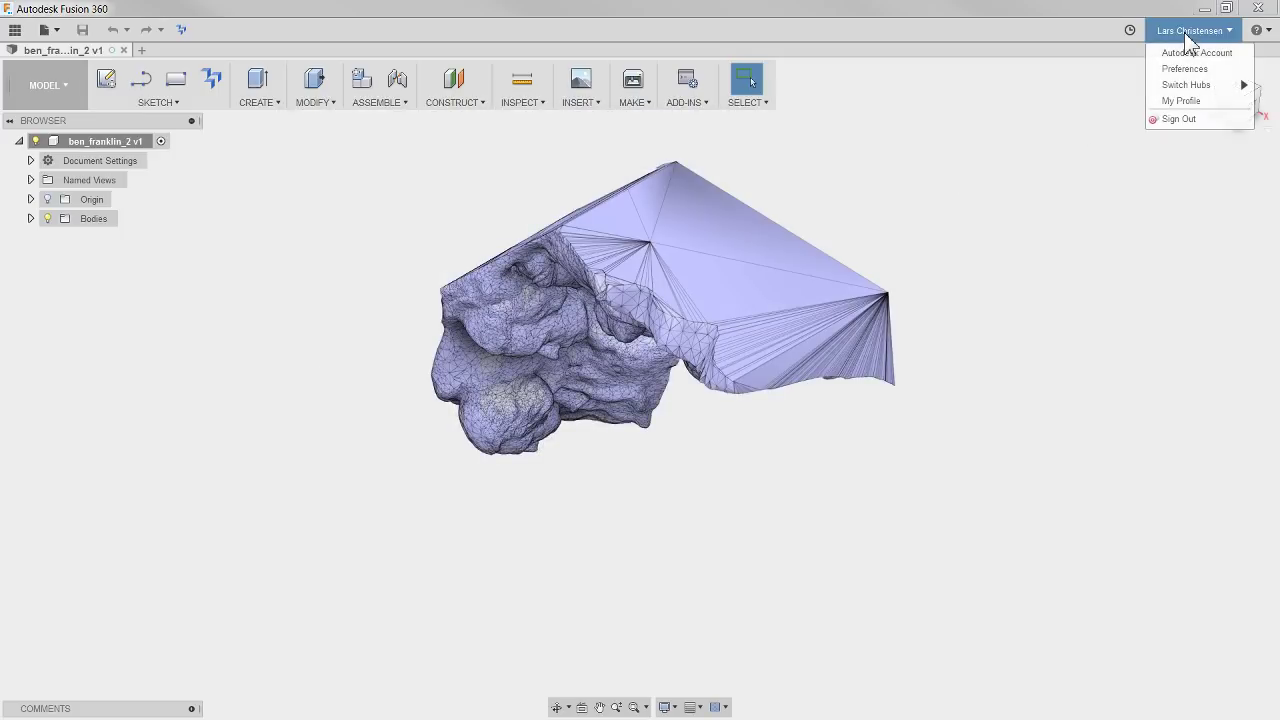
left_click(1184, 69)
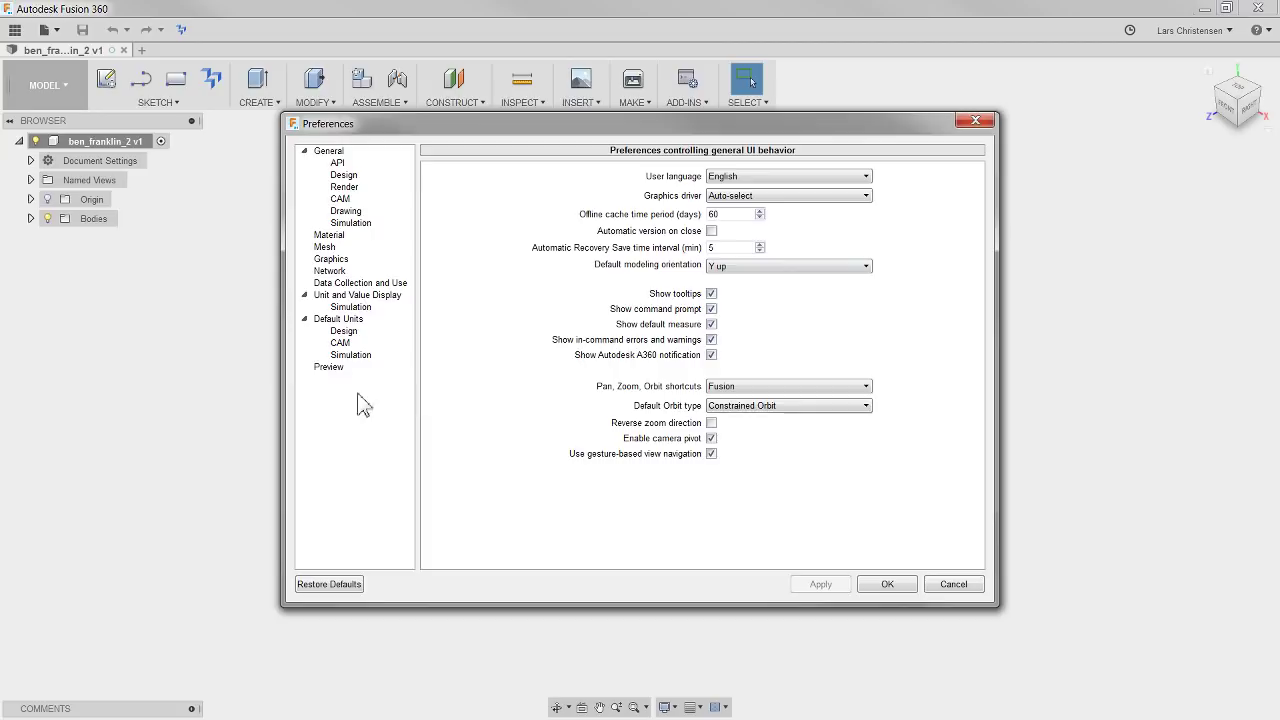
left_click(330, 367)
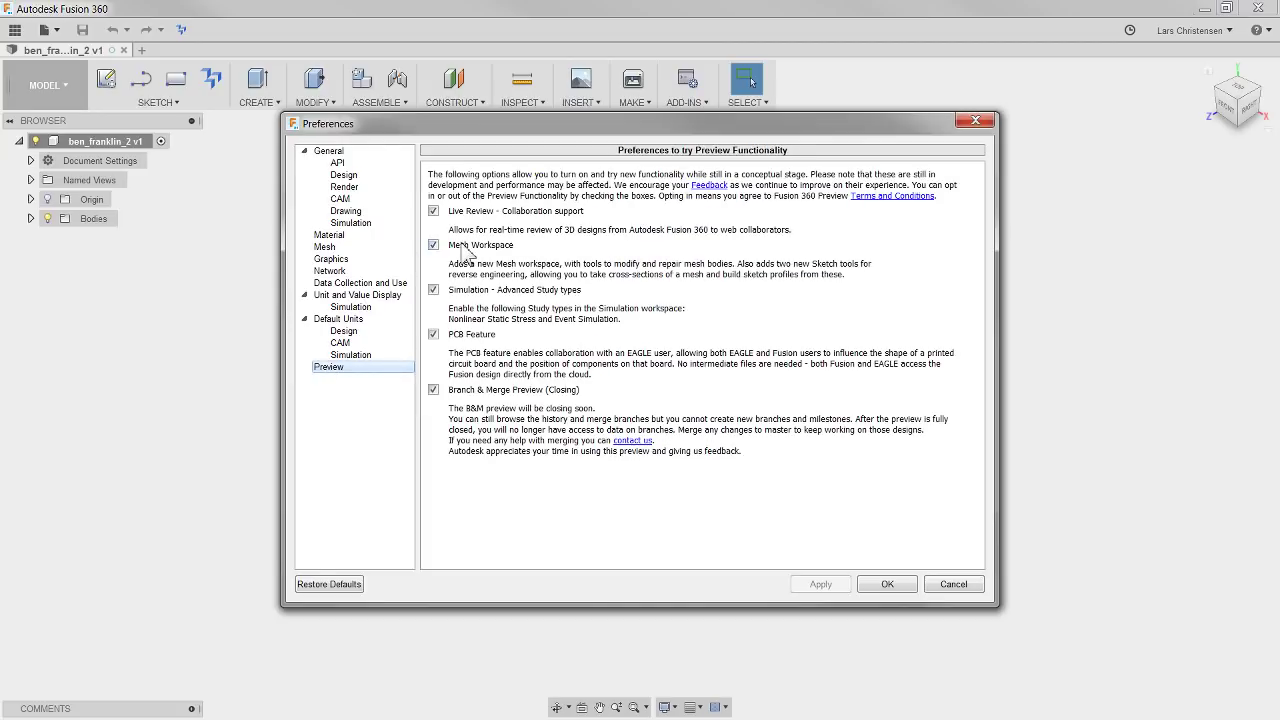
left_click(887, 586)
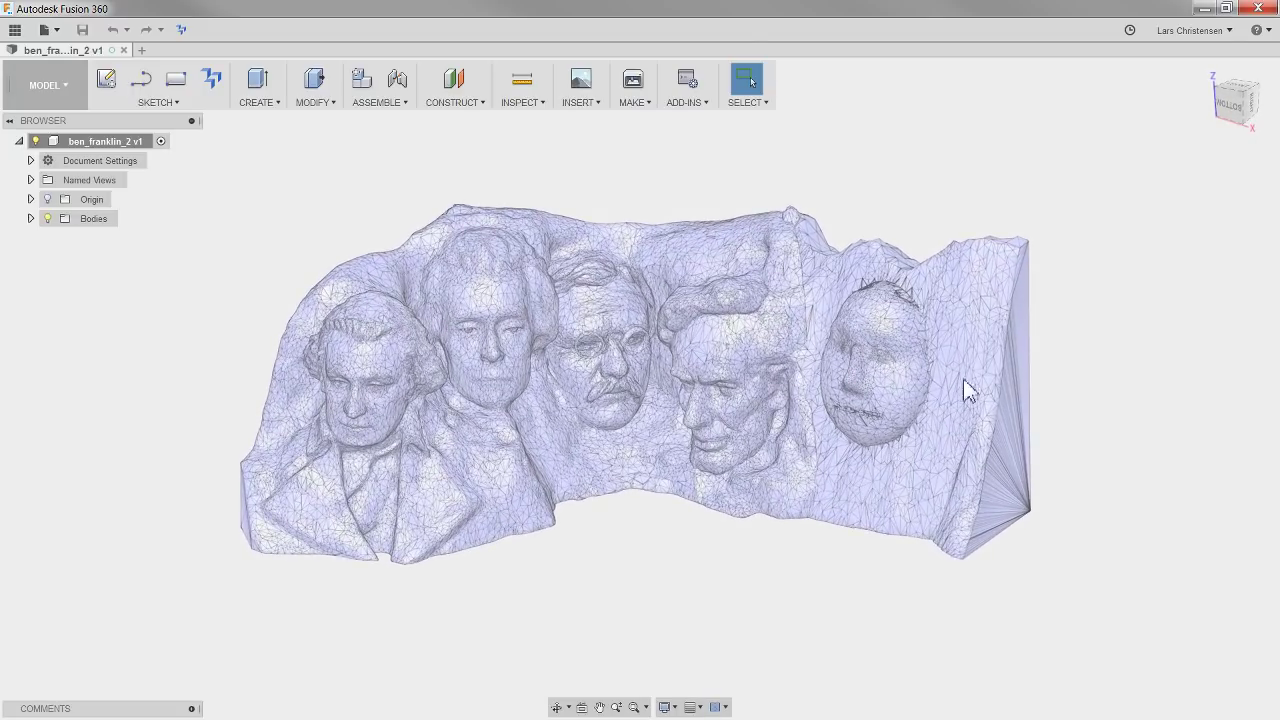
- Examine the triangular facets of the mesh sculpture, both up close at the bust's coat lapels and as a whole
middle_click_drag(960, 614, 592, 597, "shift")
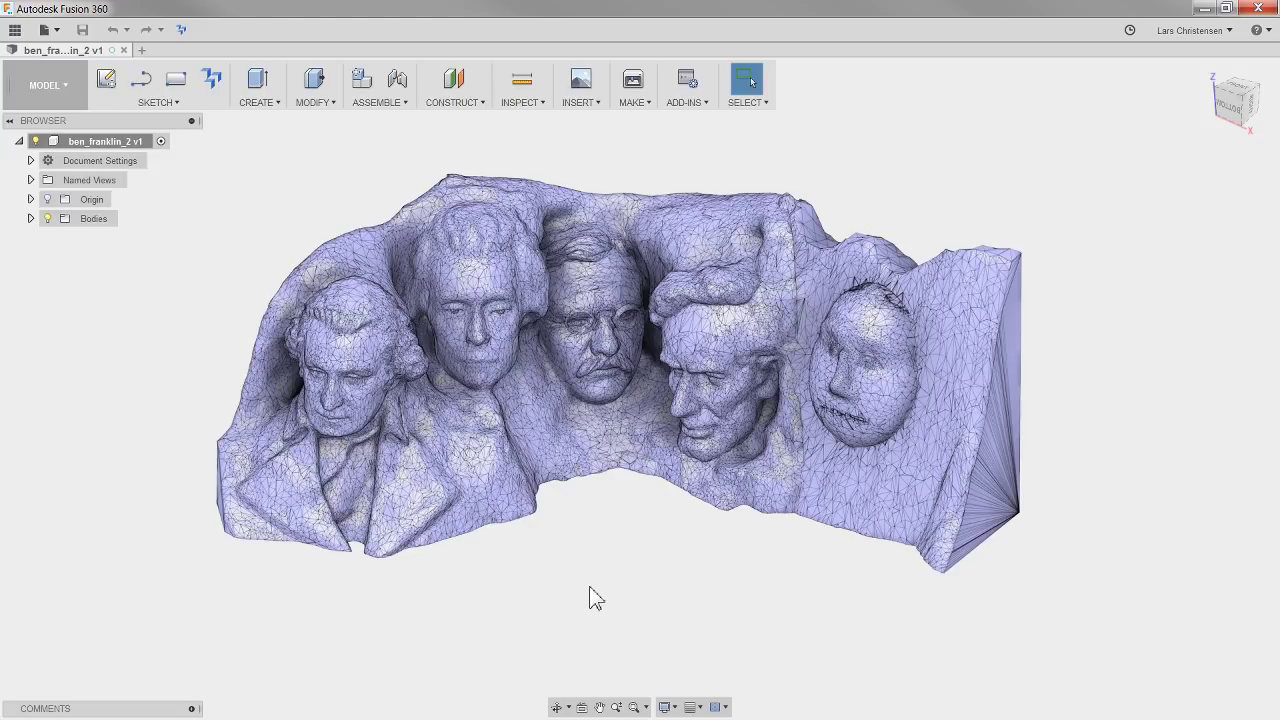
scroll(417, 537, "up", 6)
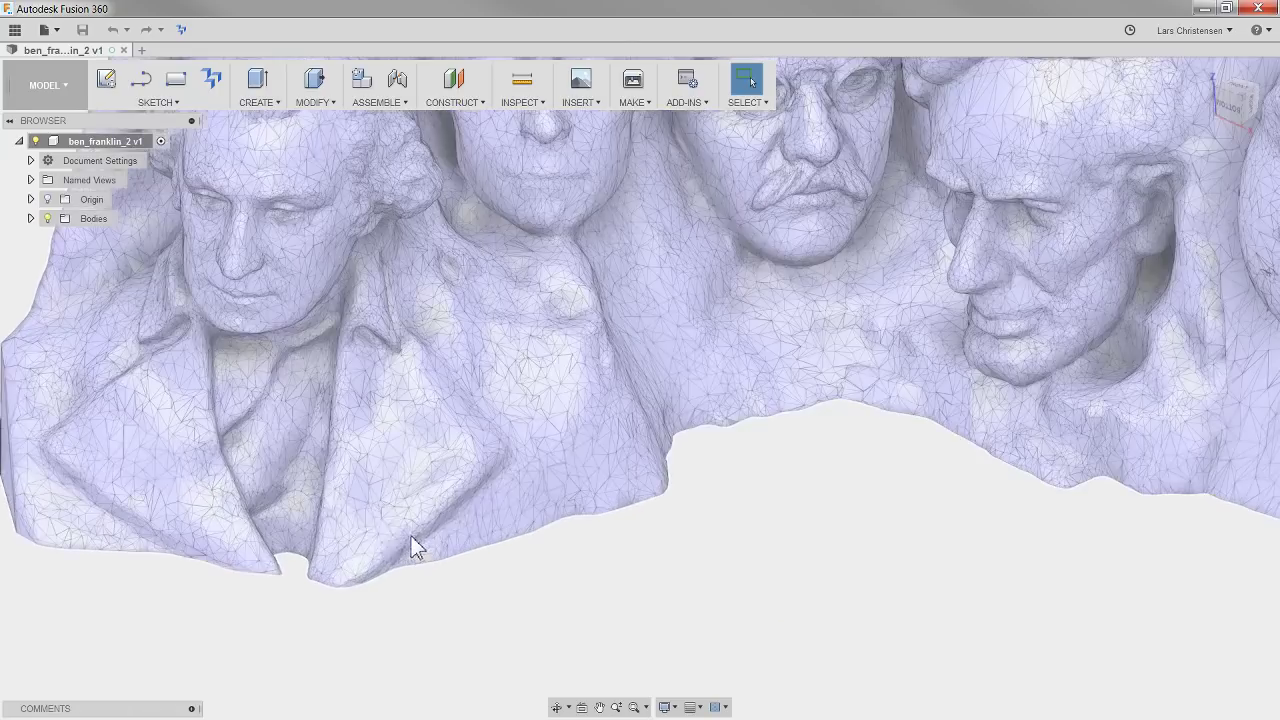
scroll(295, 570, "up", 4)
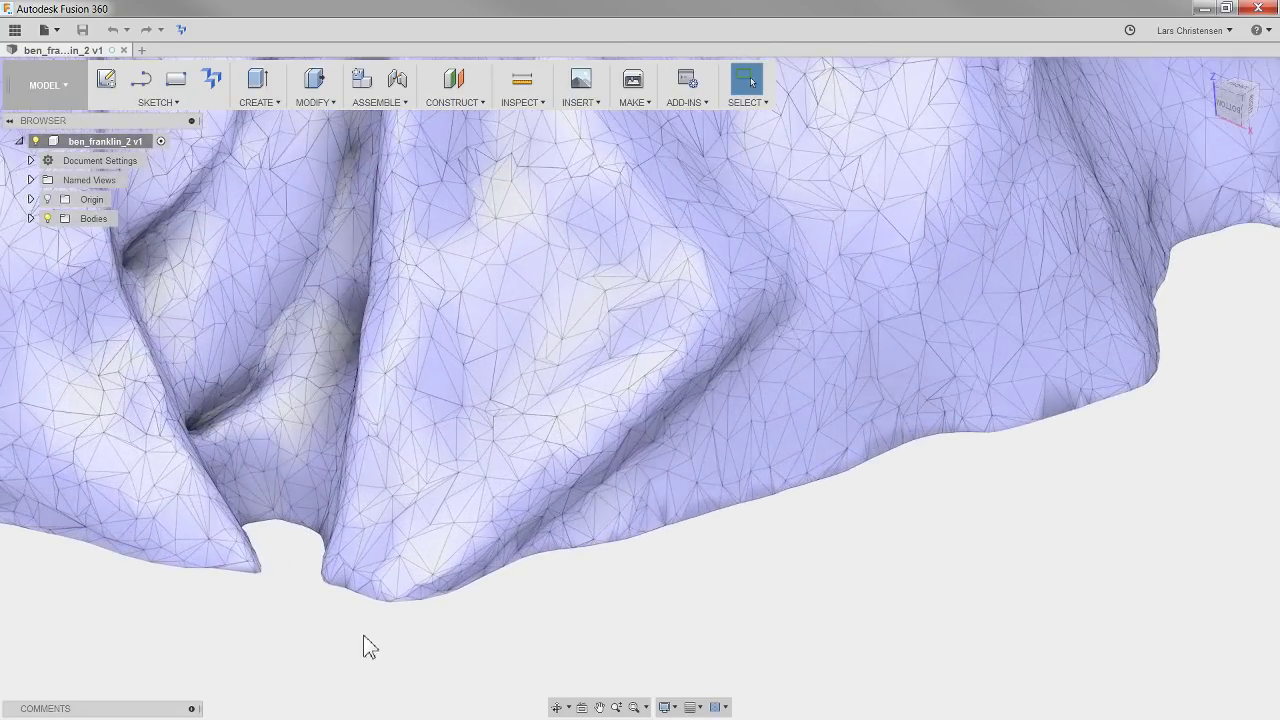
scroll(368, 645, "up", 1)
scroll(368, 645, "up", 1)
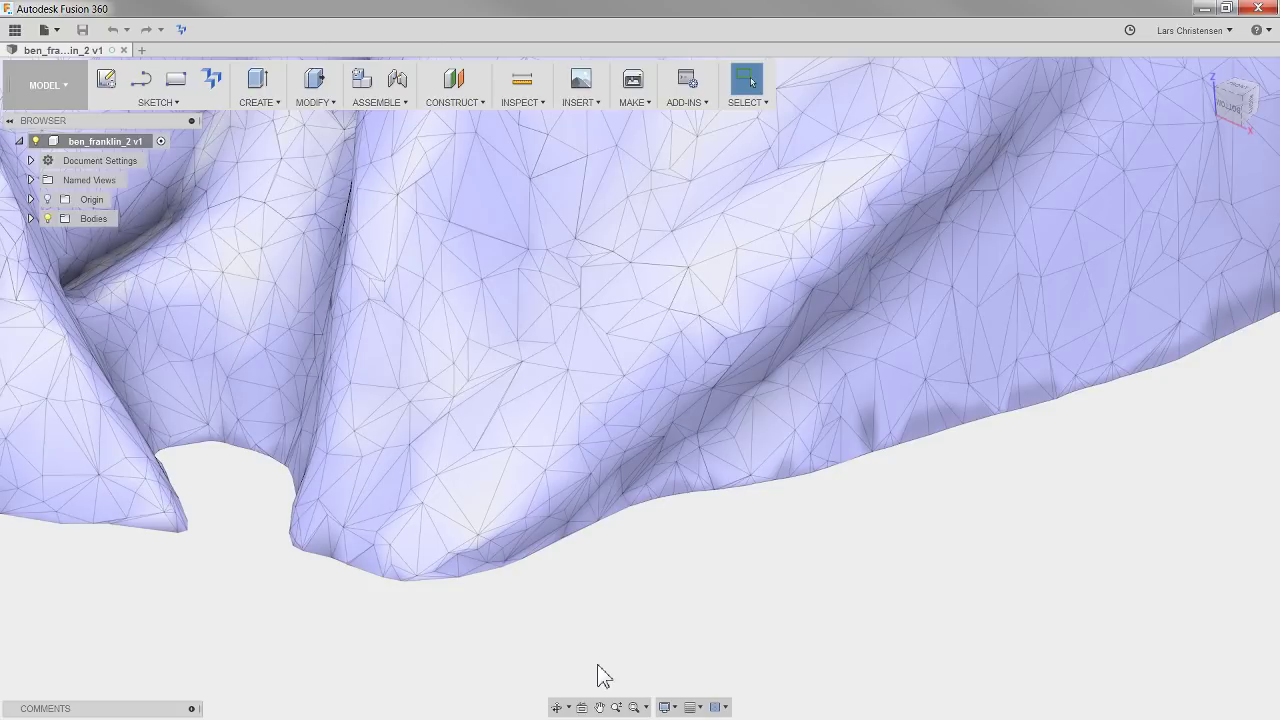
scroll(603, 667, "down", 5)
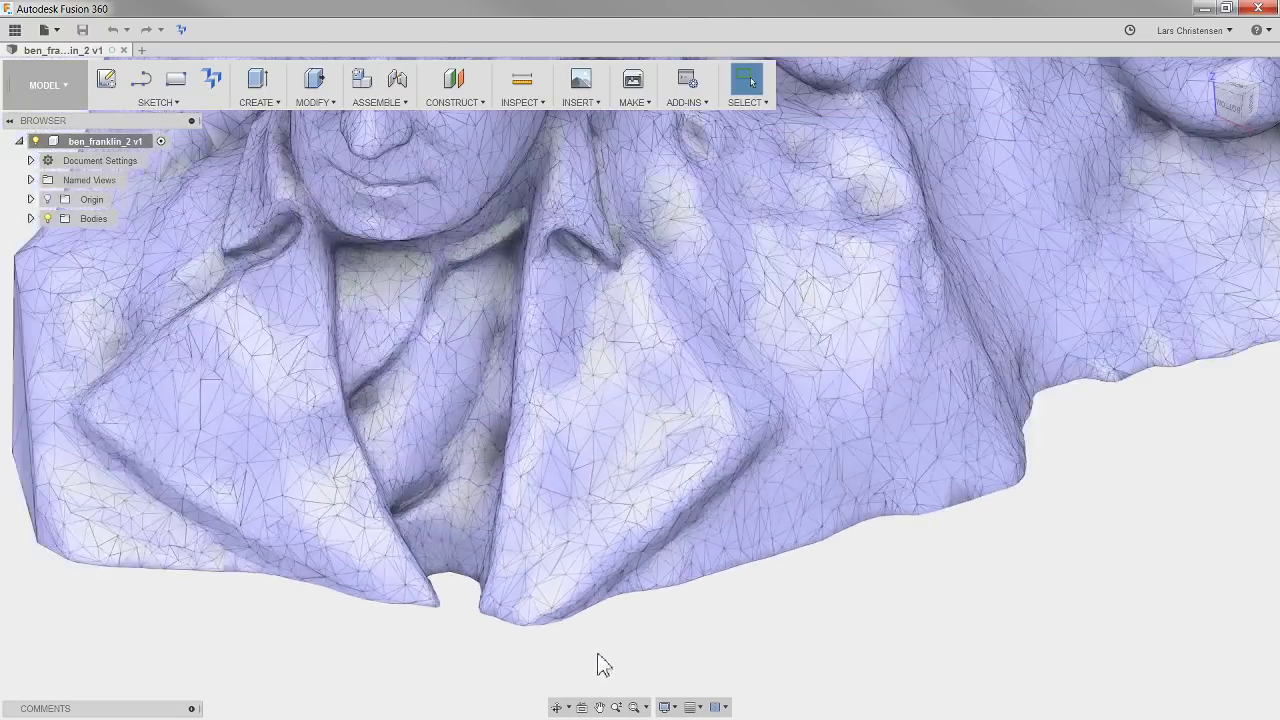
scroll(530, 630, "down", 3)
middle_click_drag(362, 592, 104, 311, "shift")
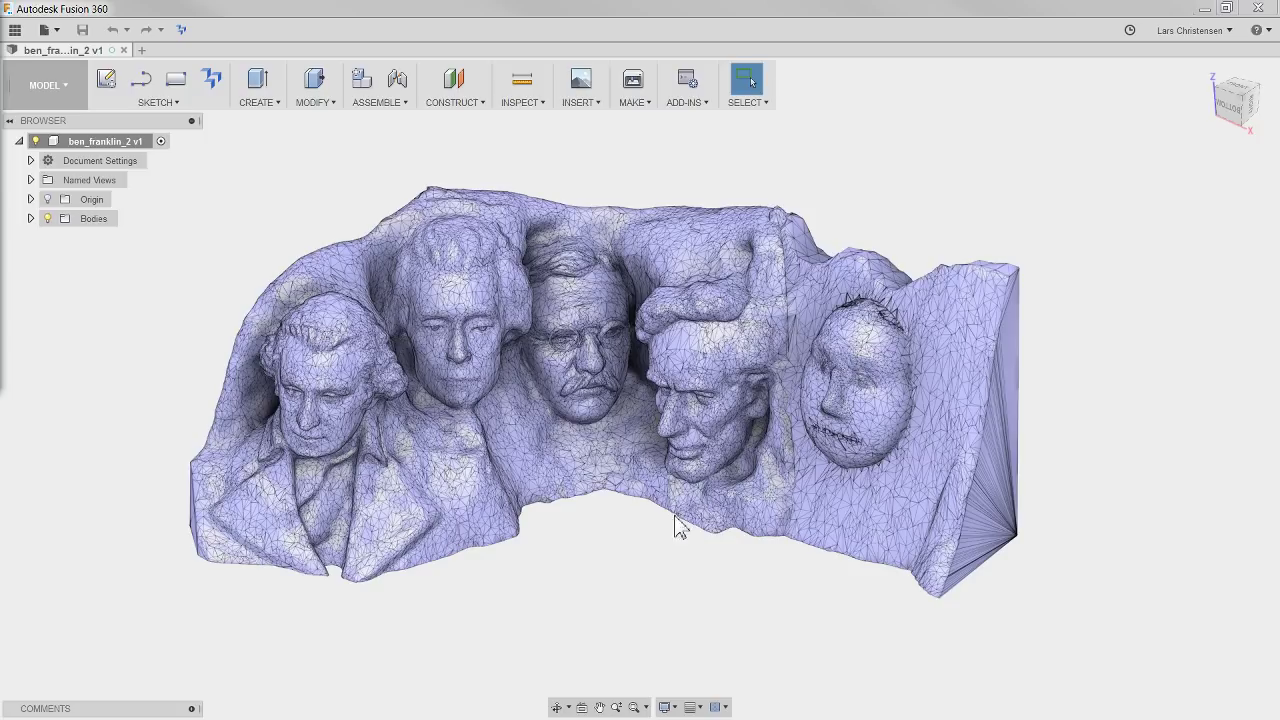
scroll(623, 557, "down", 4)
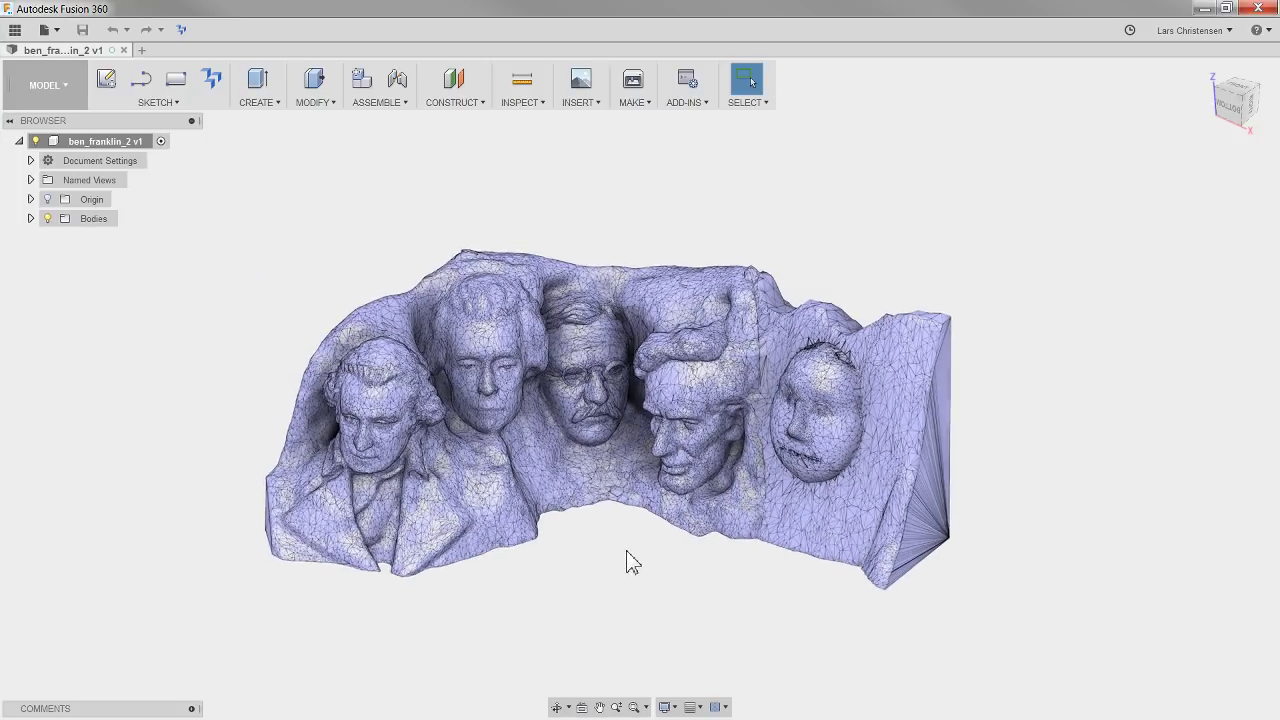
- Try to convert the entire sculpture mesh to a BRep using the New Body operation
left_click_drag(255, 633, 1008, 214)
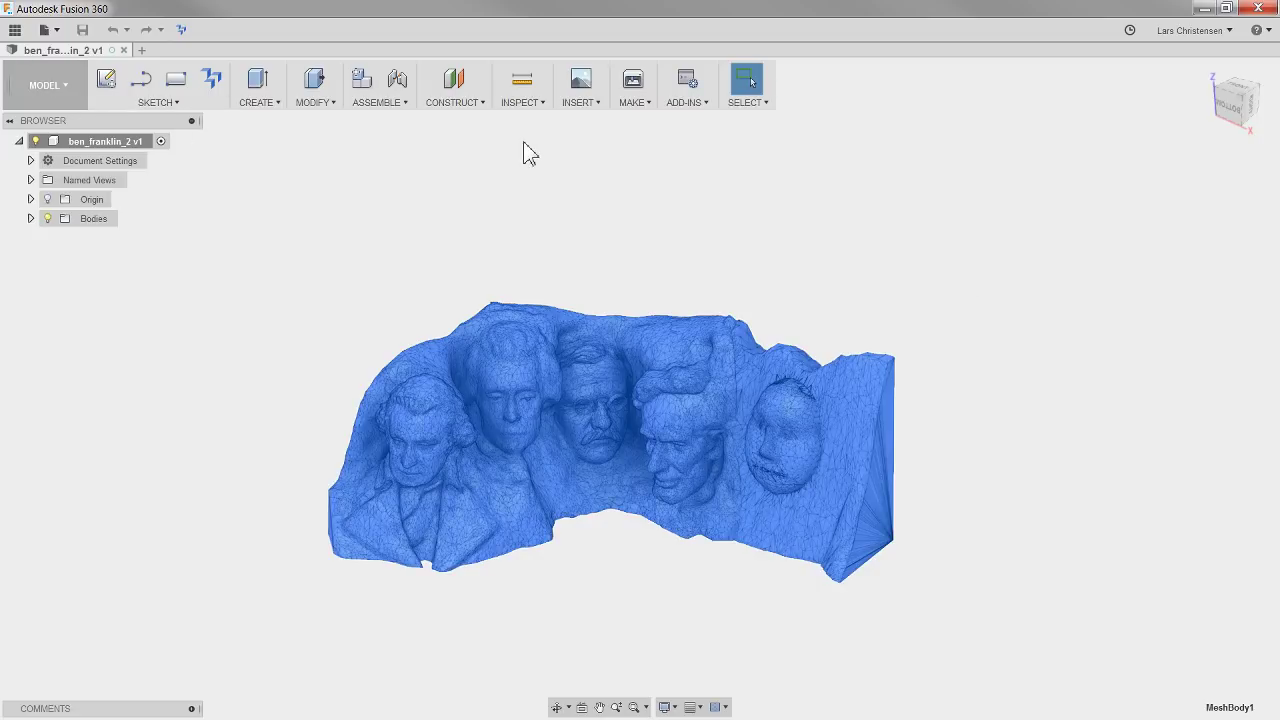
right_click(397, 204)
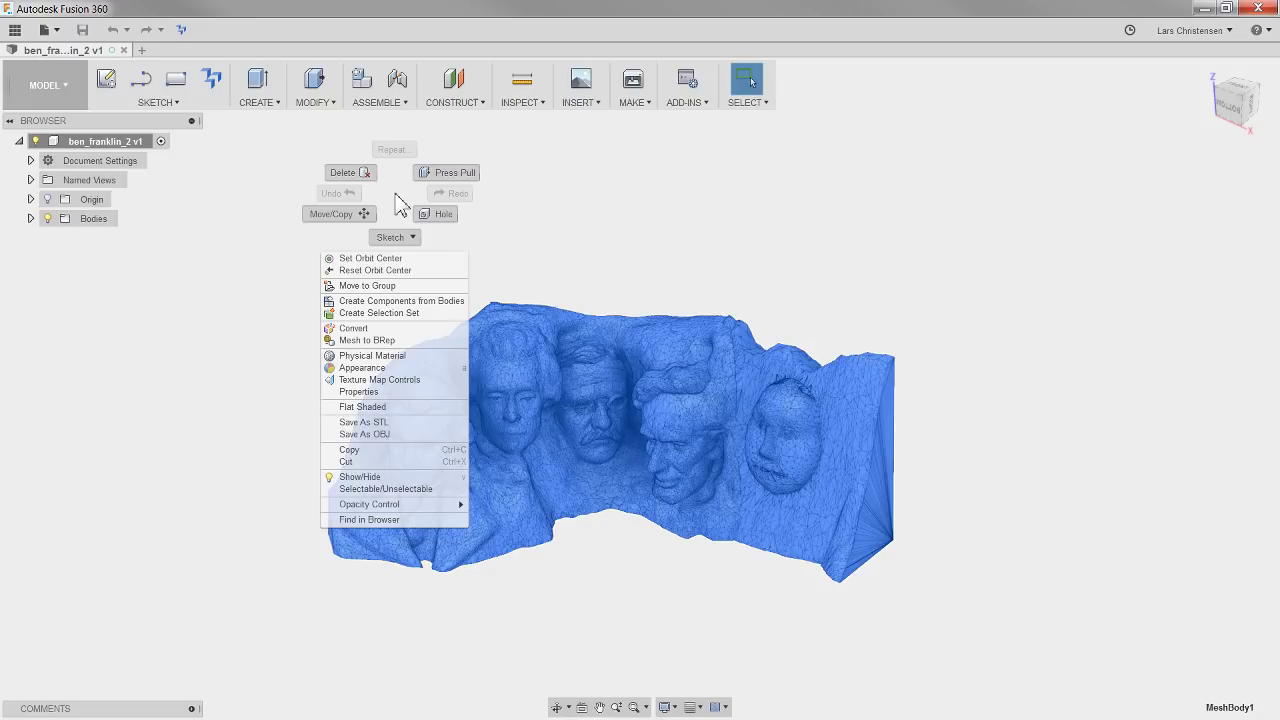
left_click(417, 343)
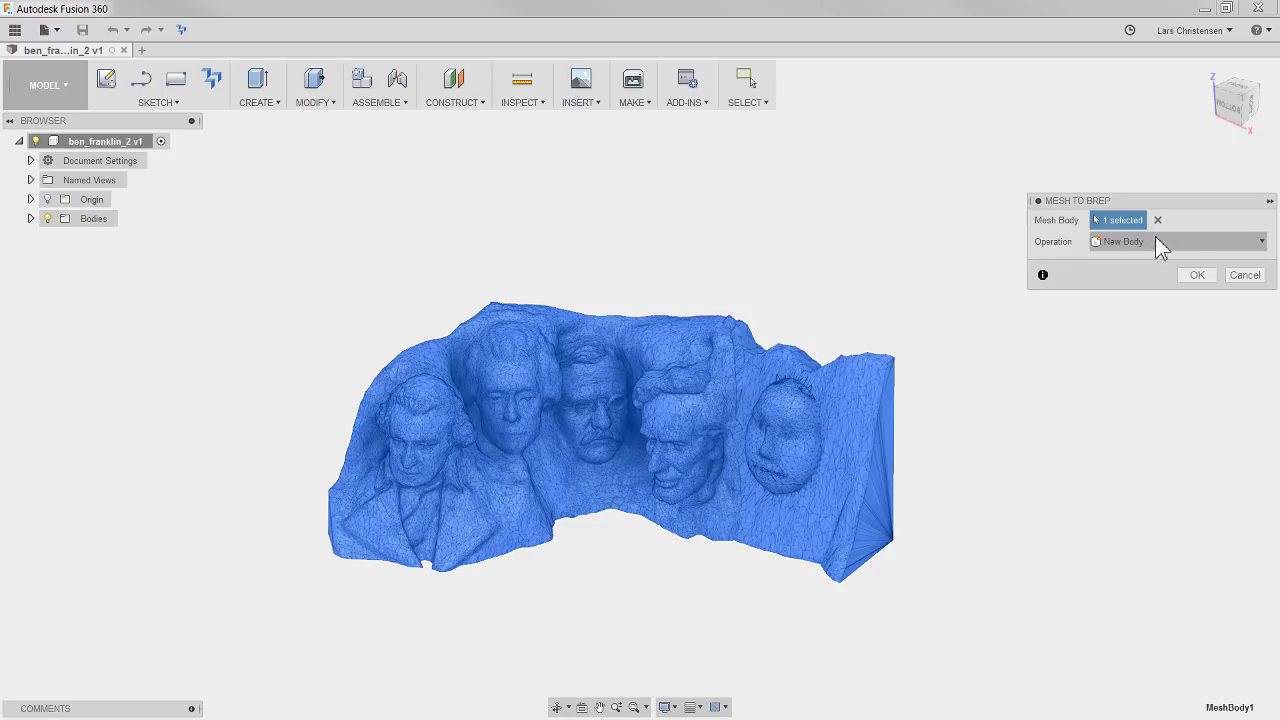
left_click(1199, 277)
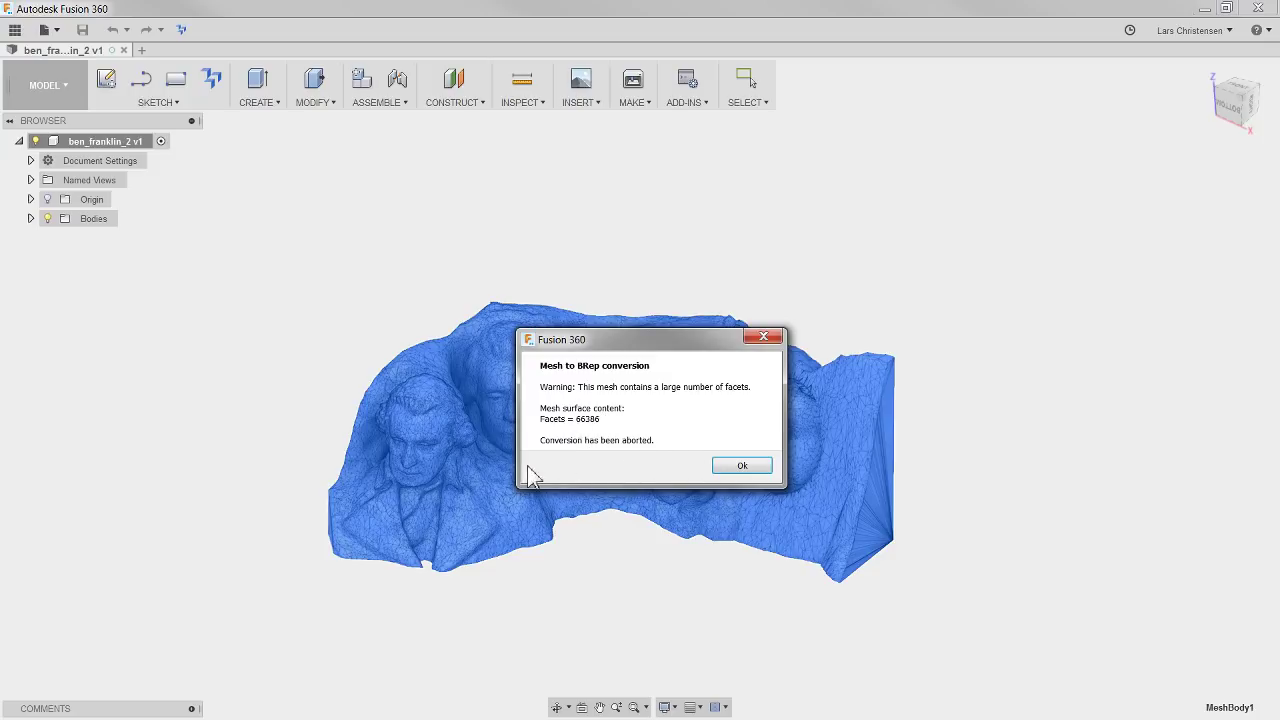
left_click(748, 466)
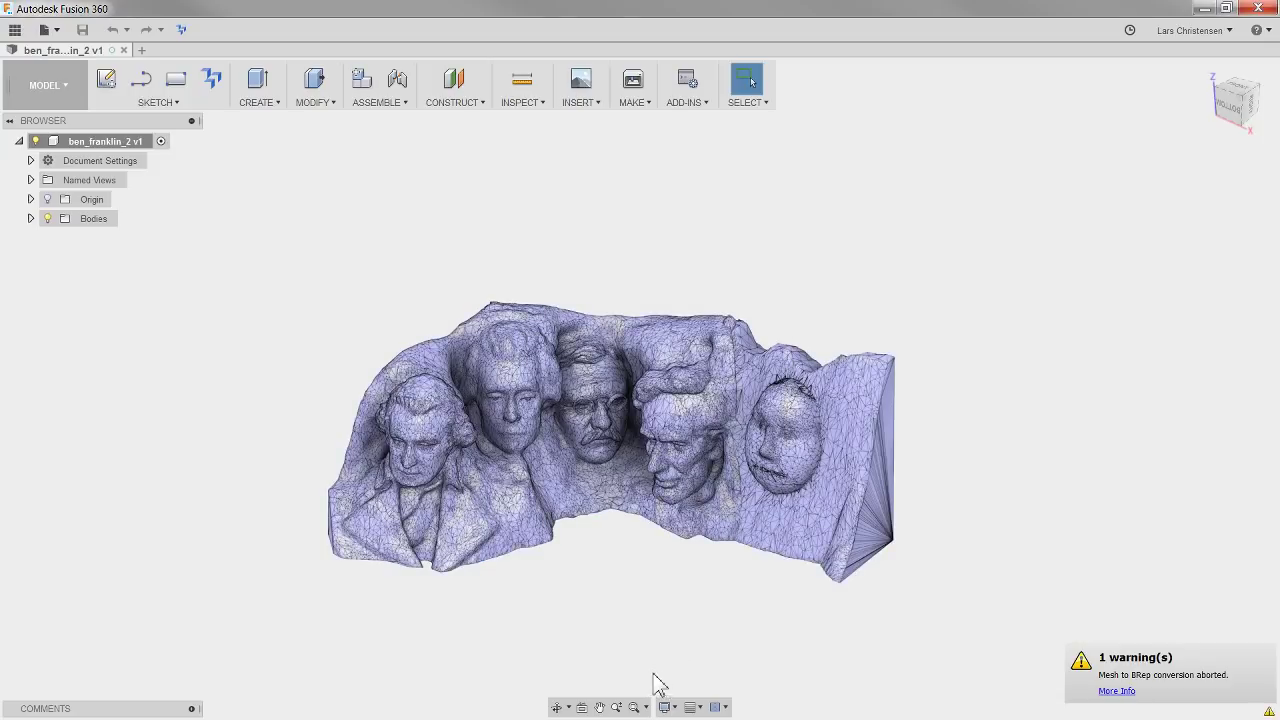
- Switch from the Model workspace to the Mesh workspace
scroll(640, 665, "up", 1)
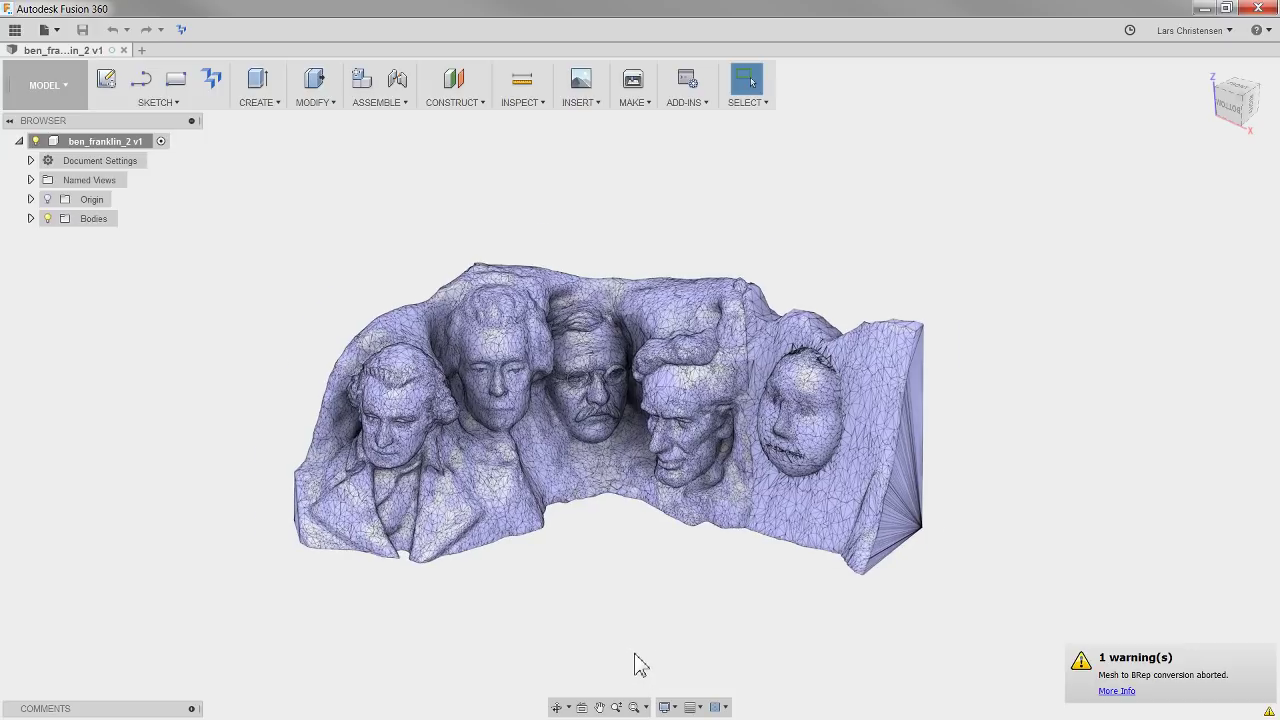
scroll(640, 665, "up", 1)
scroll(613, 252, "up", 1)
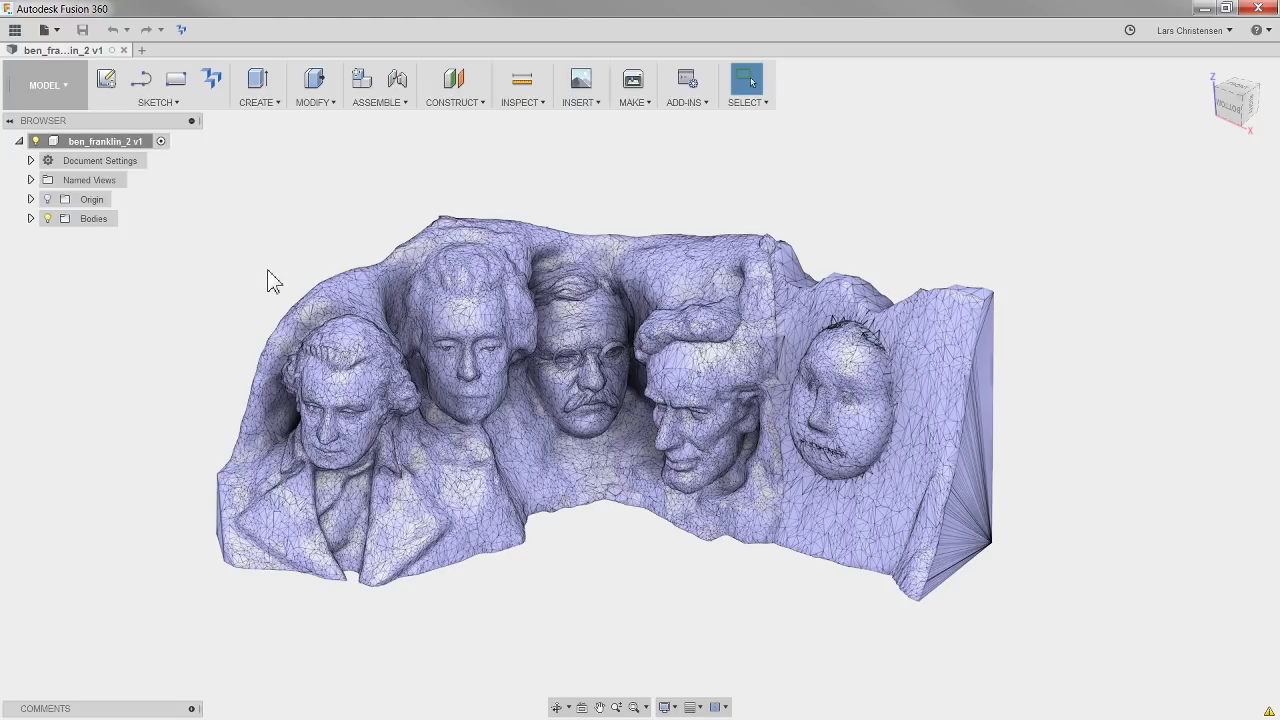
left_click(48, 80)
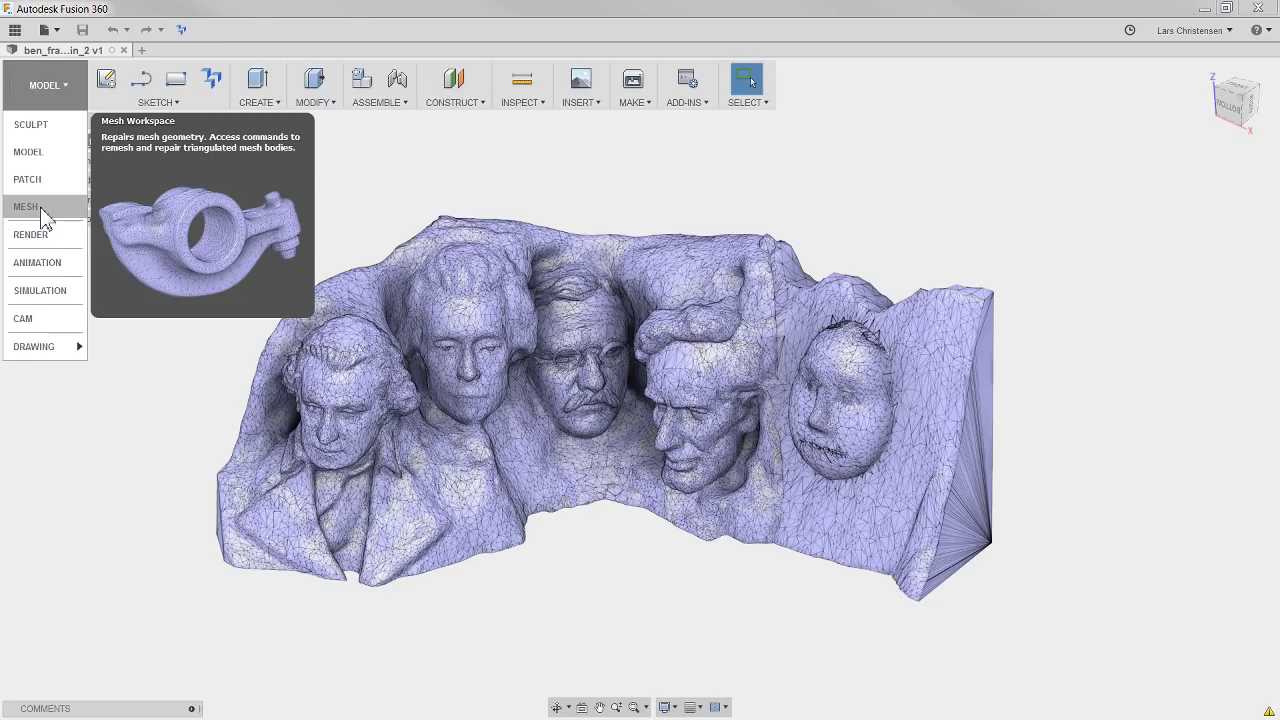
left_click(27, 207)
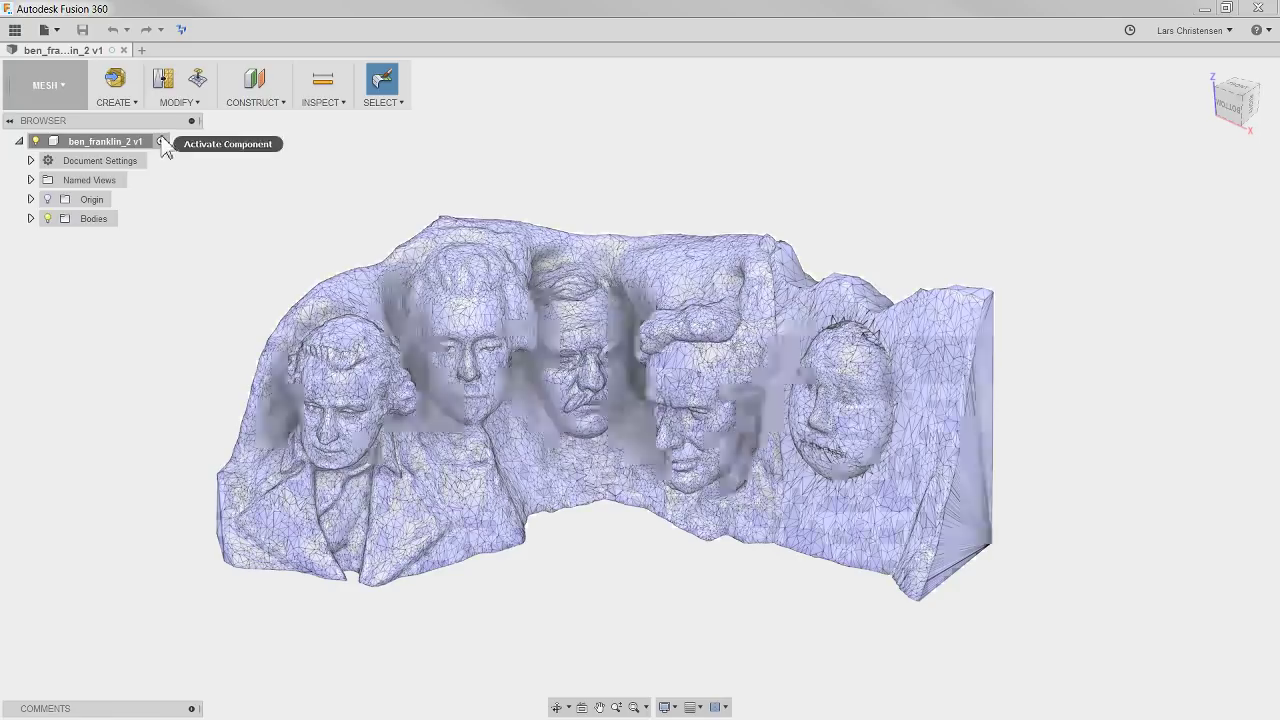
- Start the Reduce operation and choose the entire sculpture mesh as its target using Window Selection
left_click(182, 102)
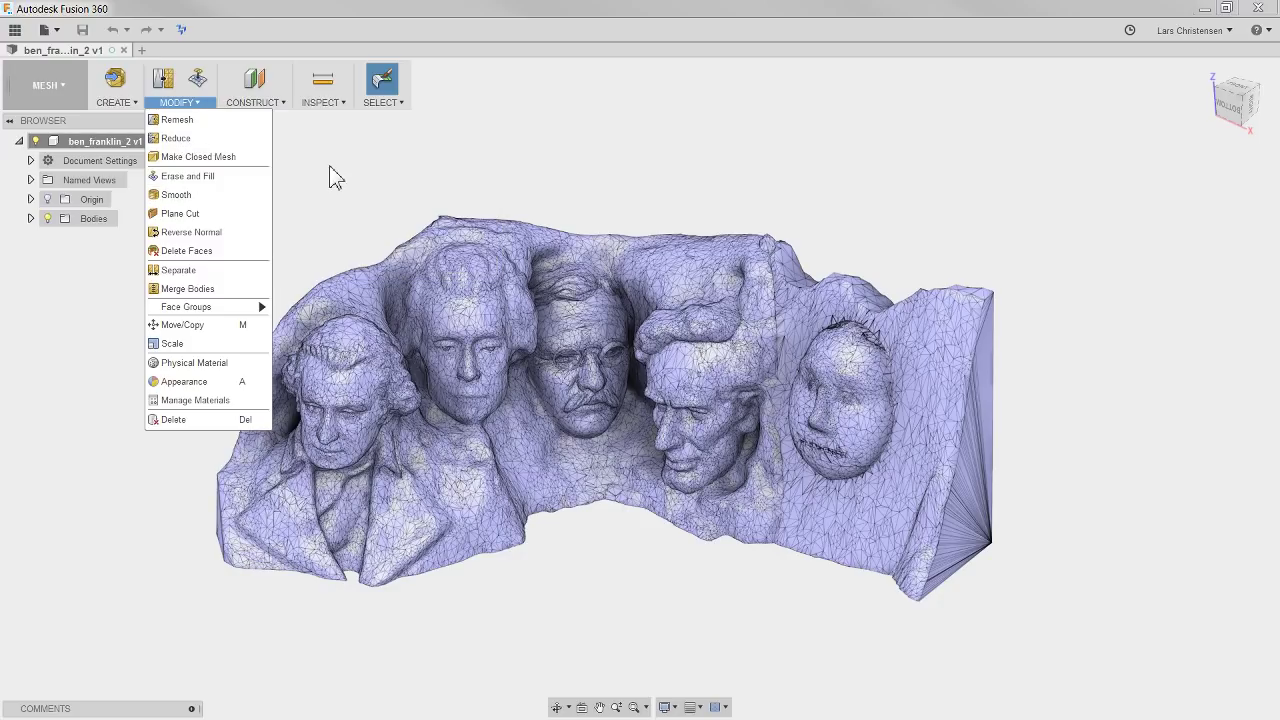
left_click(189, 141)
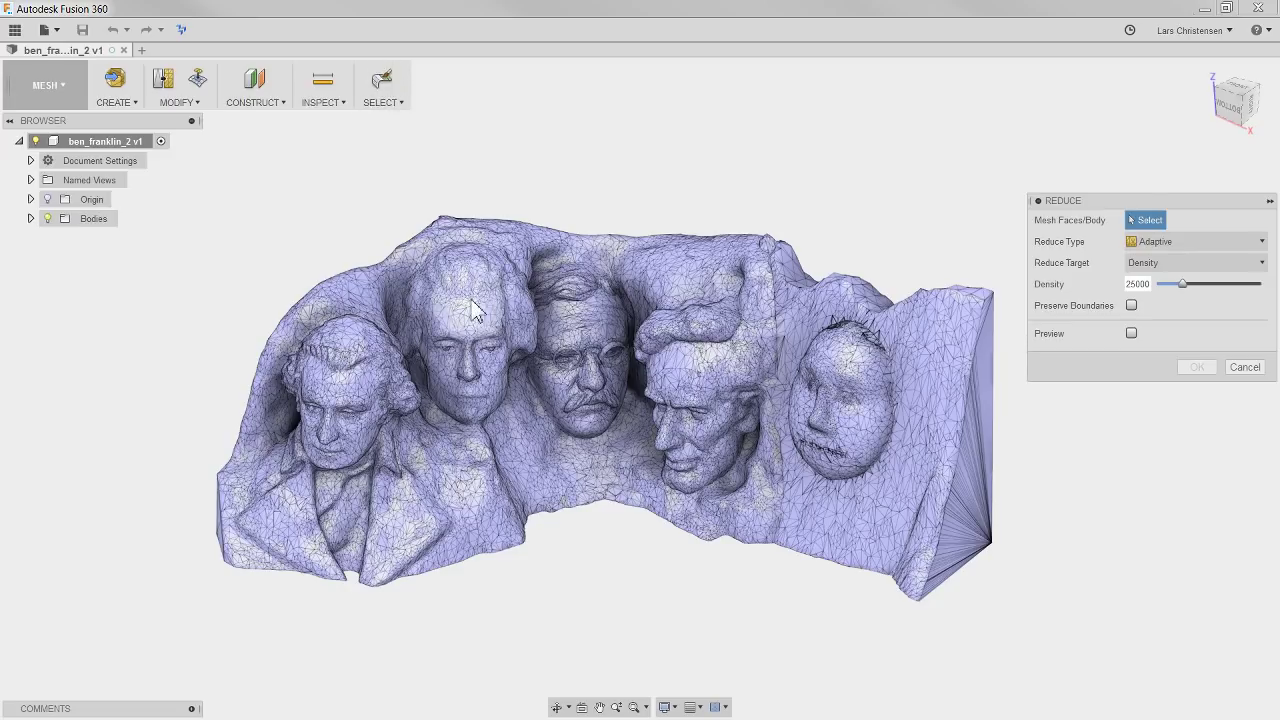
left_click(386, 102)
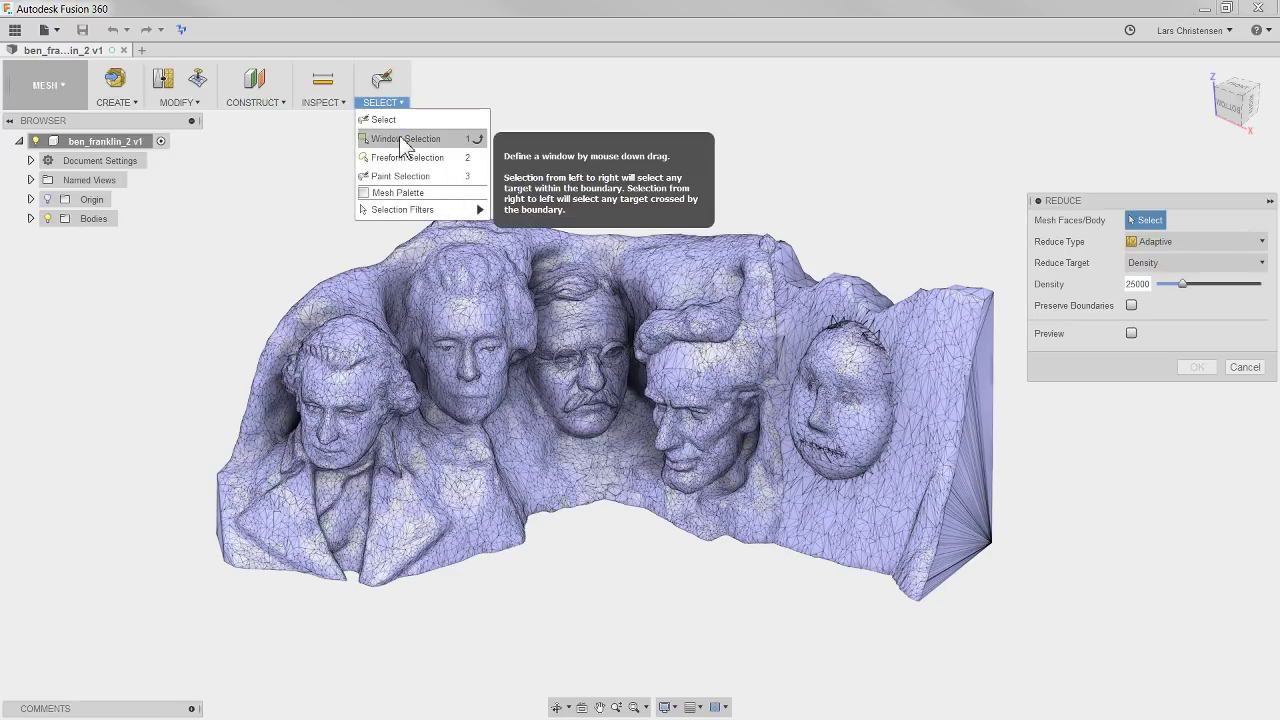
left_click(399, 145)
middle_click_drag(194, 268, 224, 314, "shift")
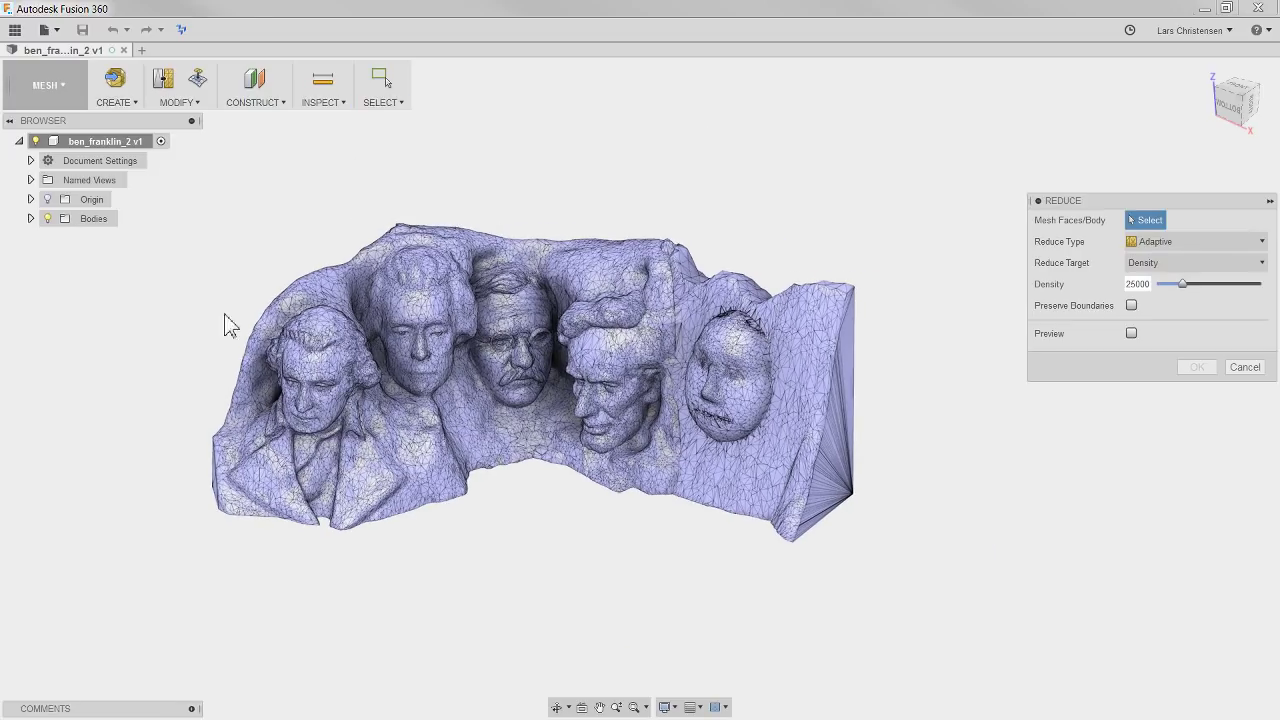
left_click_drag(933, 587, 180, 211)
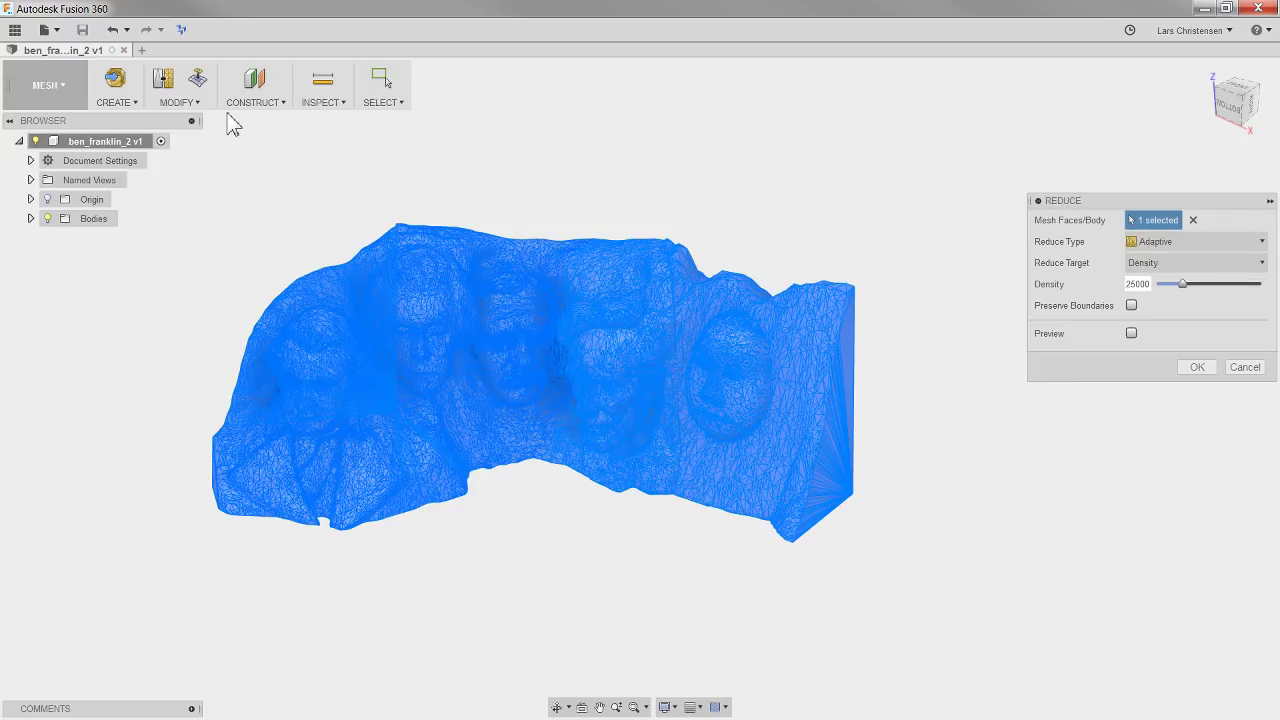
- Review the reduce types, keep Adaptive, and set the reduce target to Face Count
left_click(1188, 244)
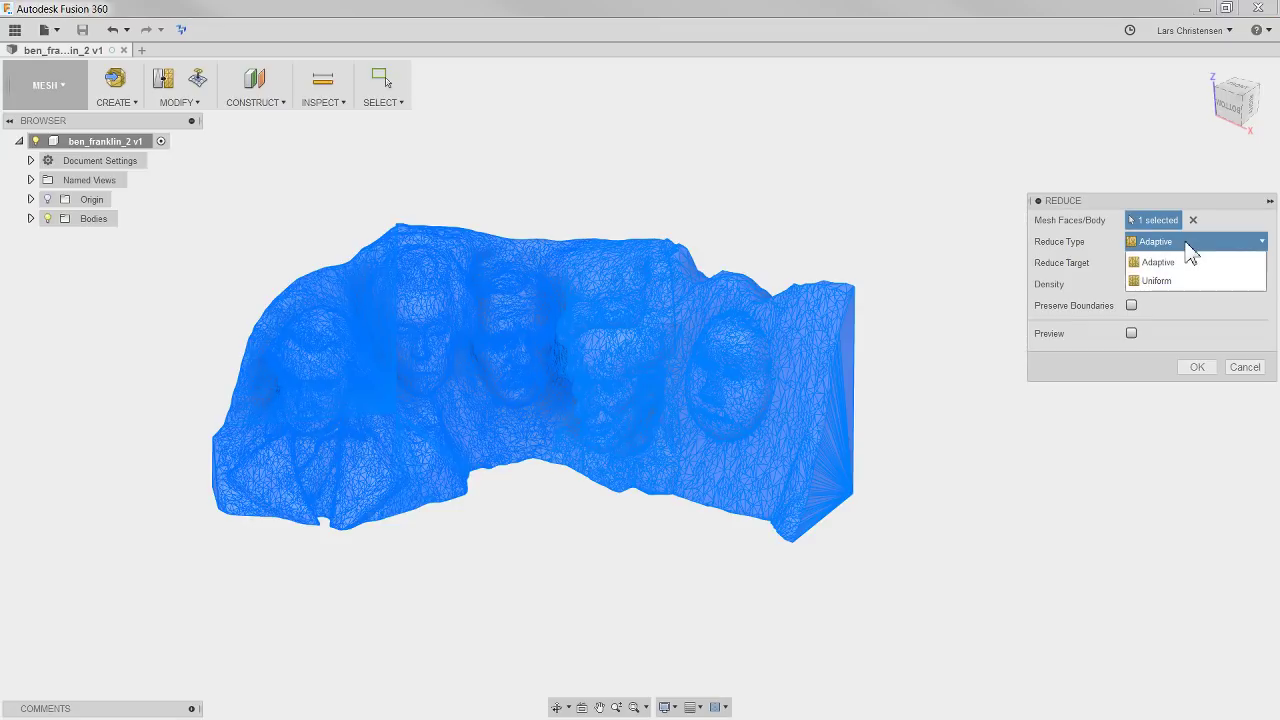
left_click(1187, 243)
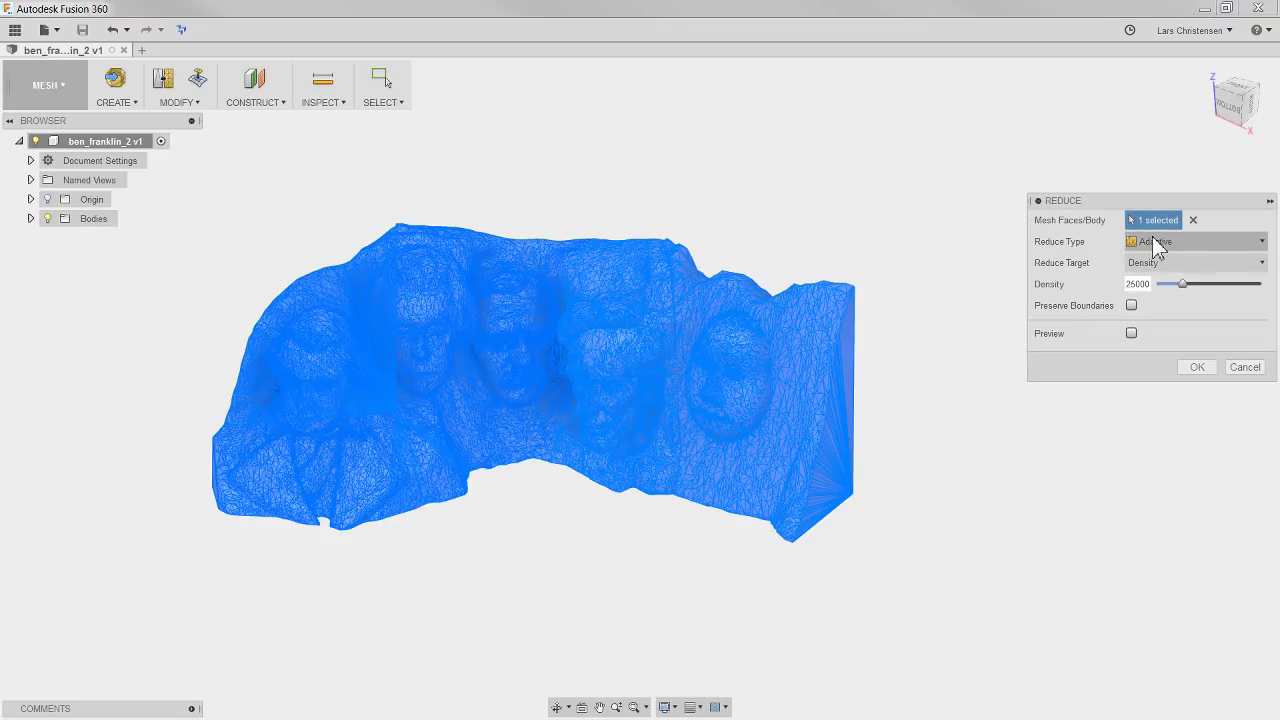
left_click(1155, 240)
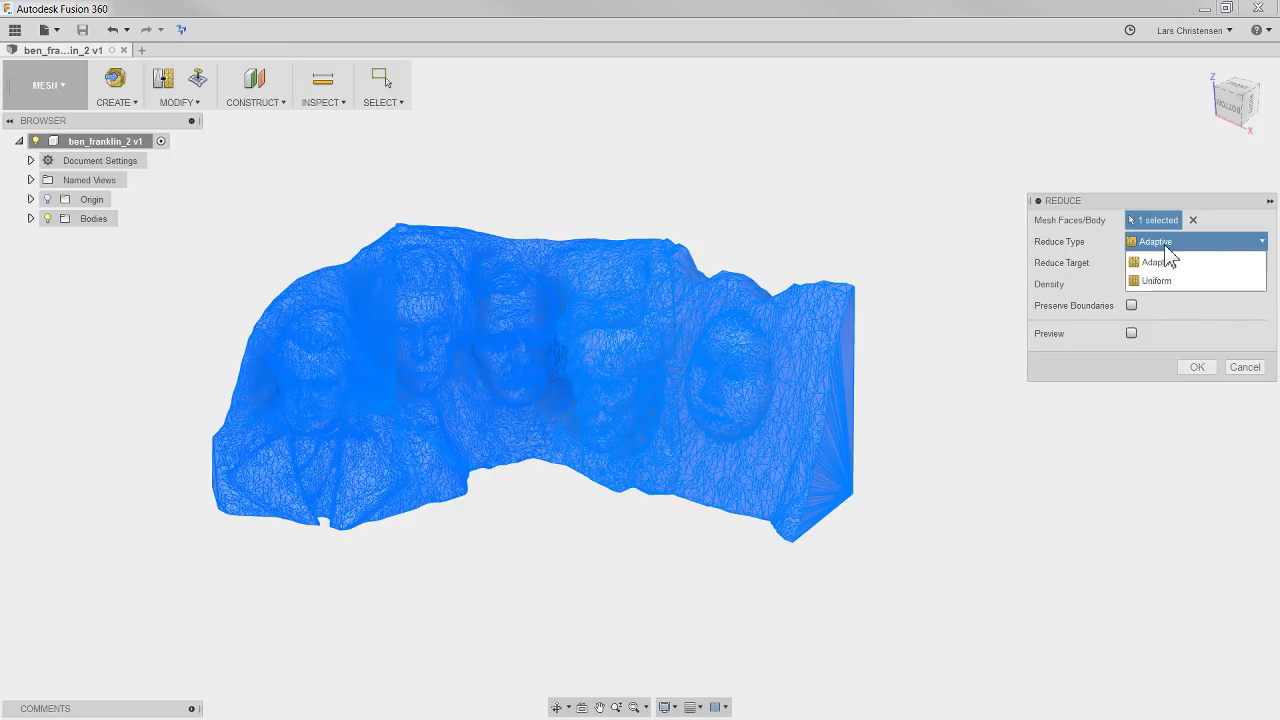
left_click(1165, 242)
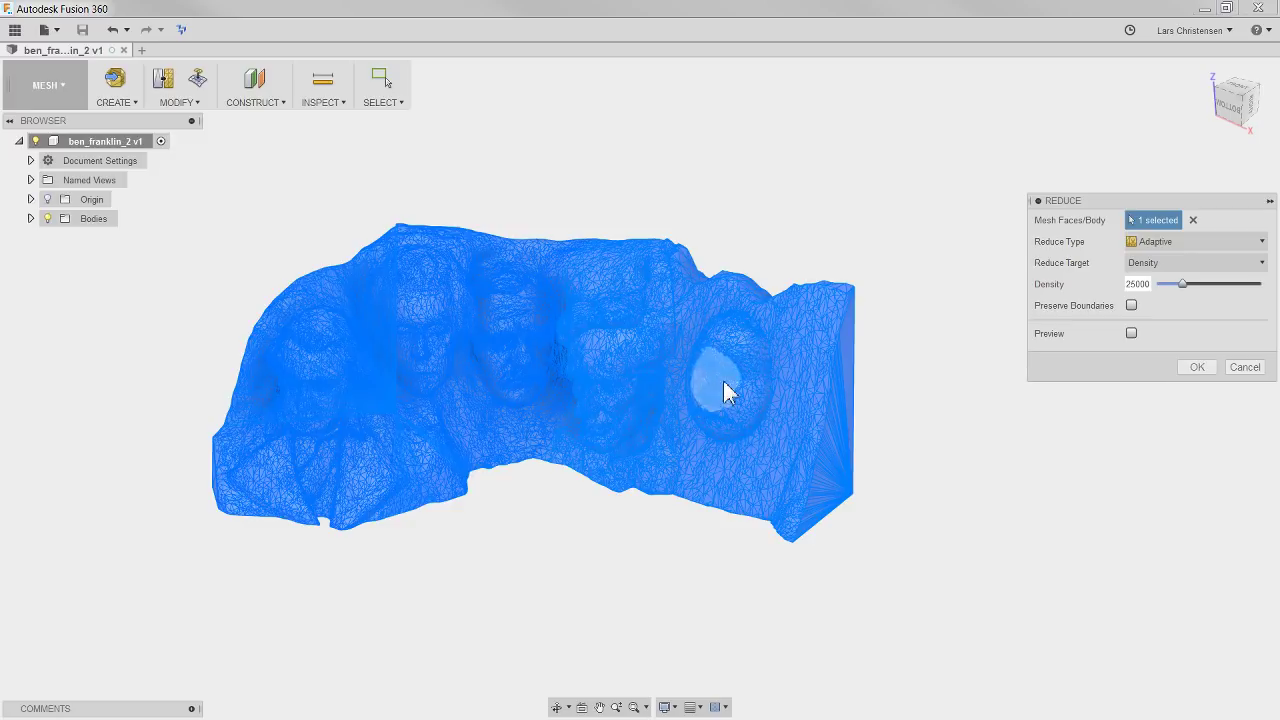
left_click(1173, 264)
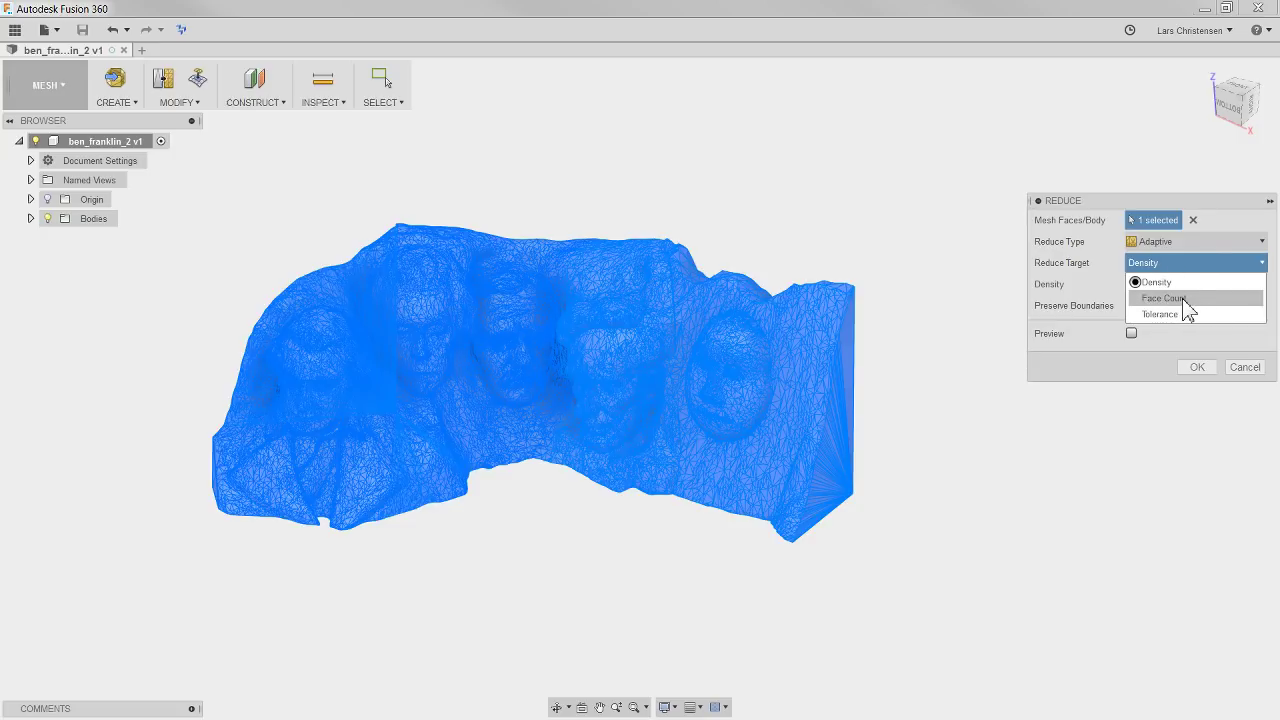
left_click(1187, 300)
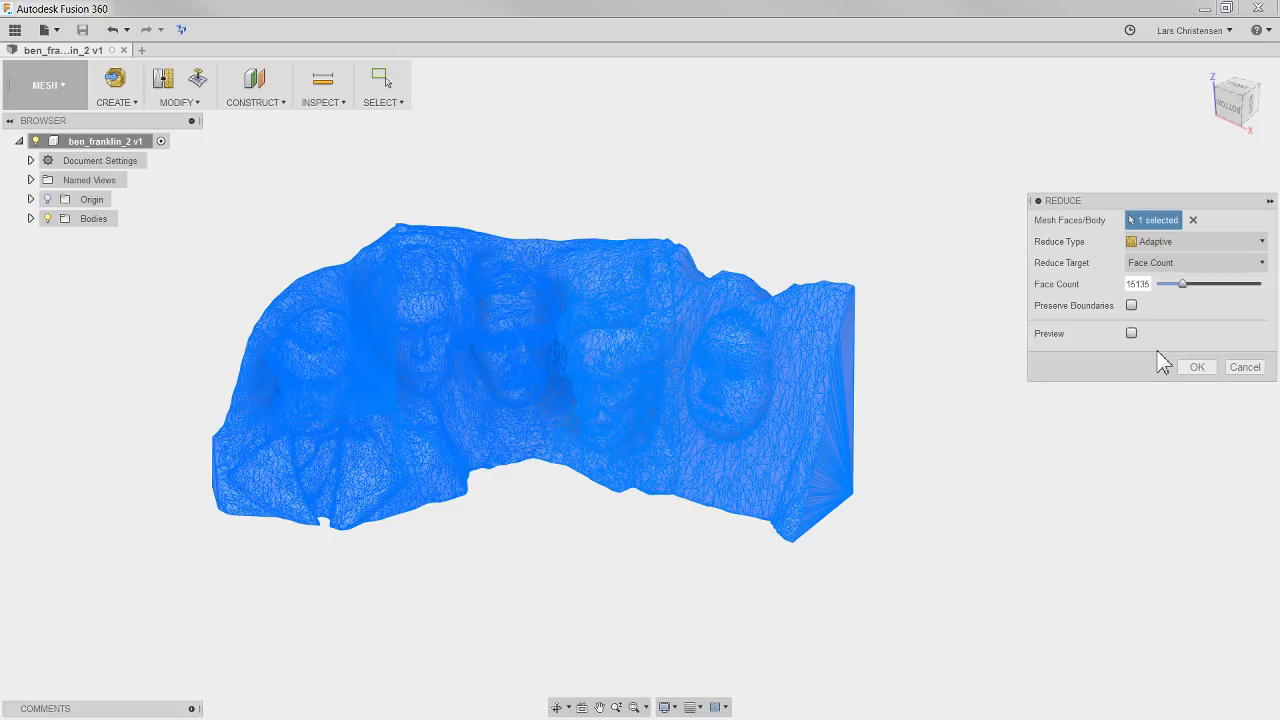
- Try to reduce the entire mesh to a low face count with boundaries preserved
left_click(1132, 307)
left_click_drag(1181, 283, 1270, 289)
left_click_drag(1263, 283, 1165, 284)
left_click(1199, 364)
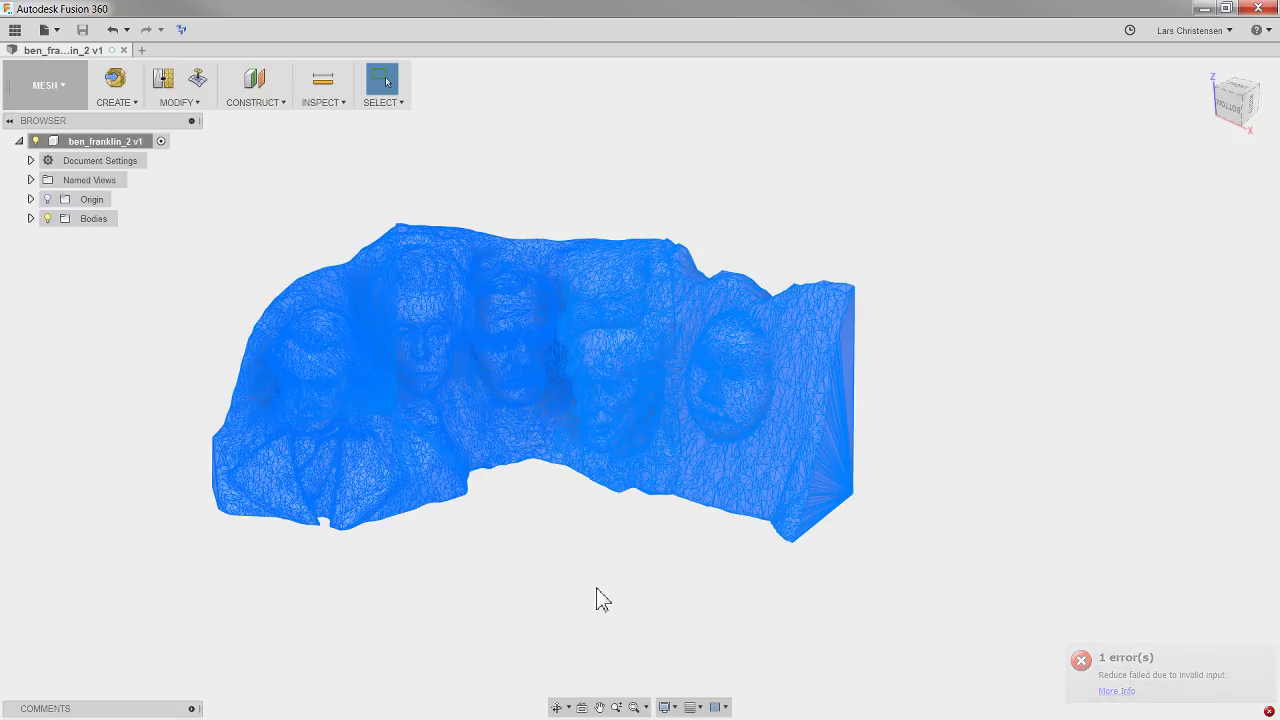
- Clear the selection, window-select the whole sculpture again and restart the Reduce operation on it
left_click(934, 154)
scroll(258, 400, "up", 2)
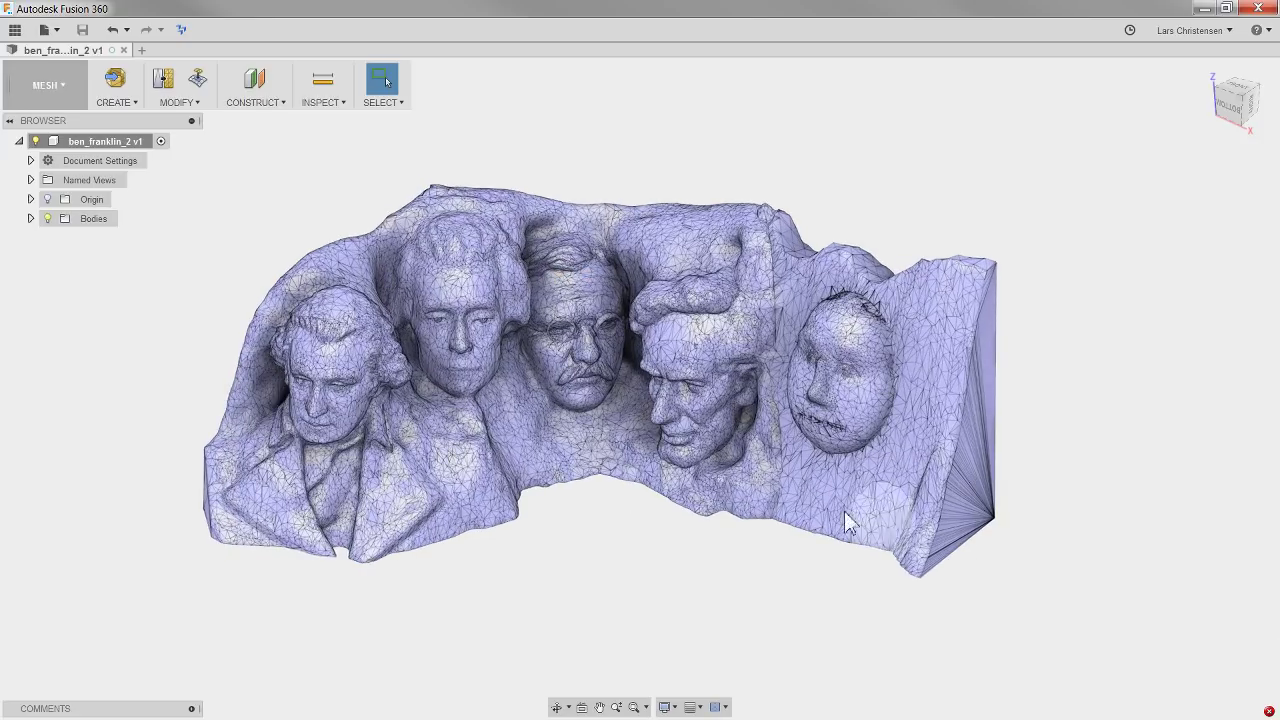
left_click(191, 106)
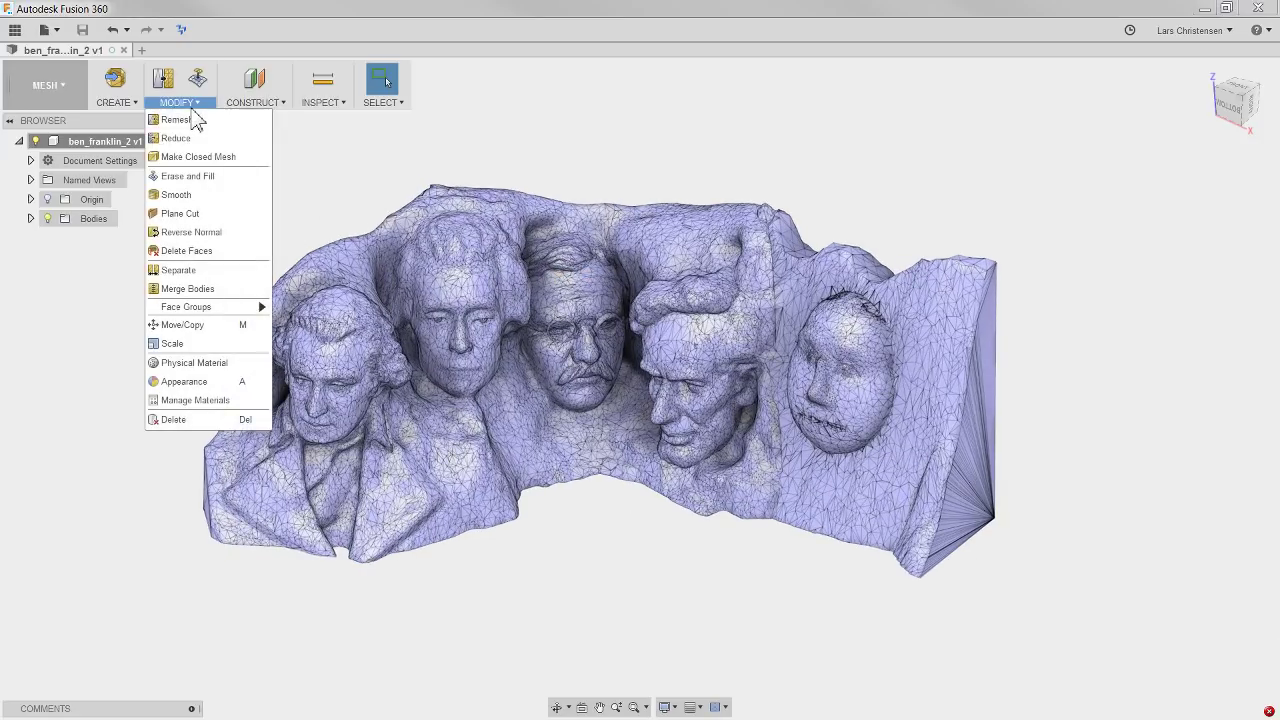
left_click_drag(1077, 645, 173, 178)
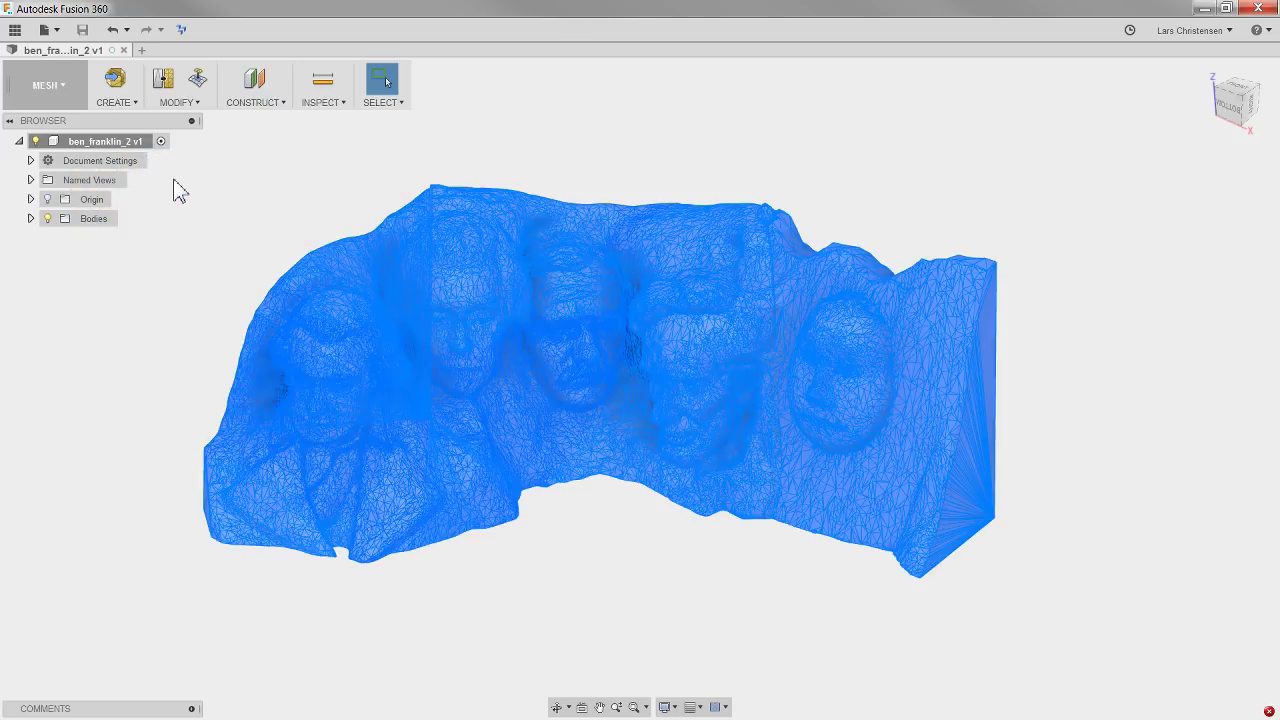
left_click(188, 104)
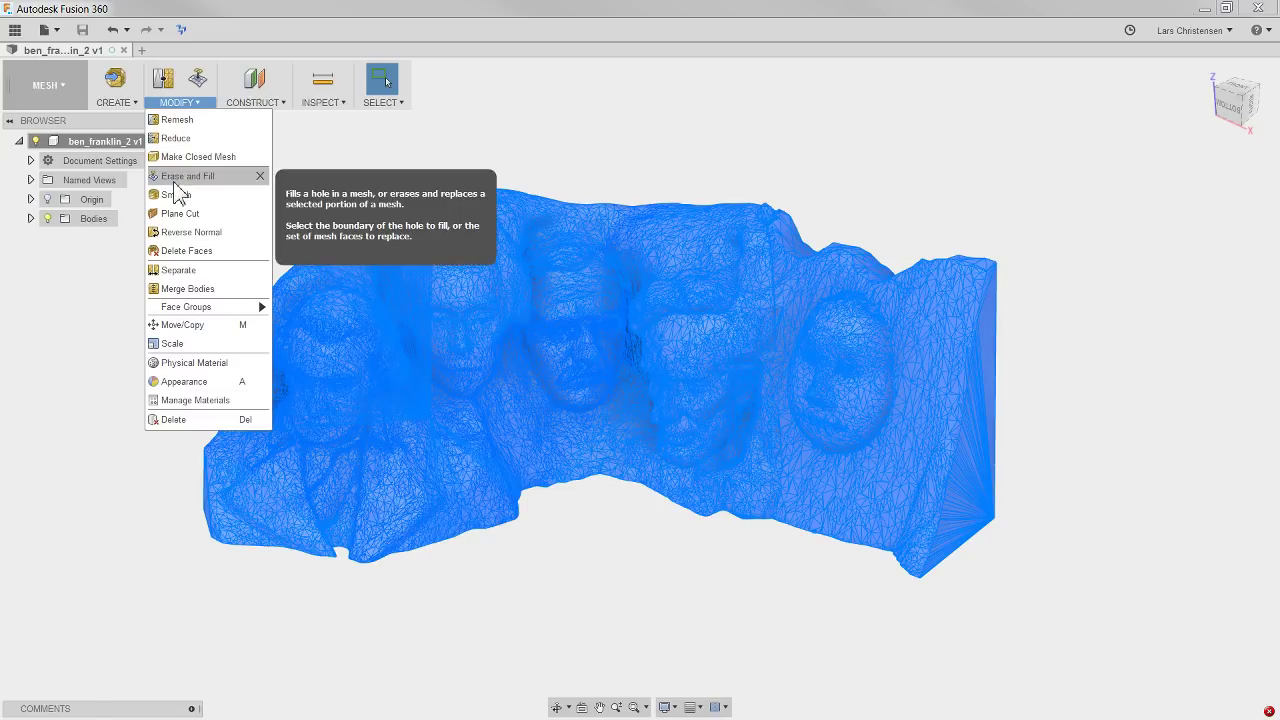
left_click(176, 138)
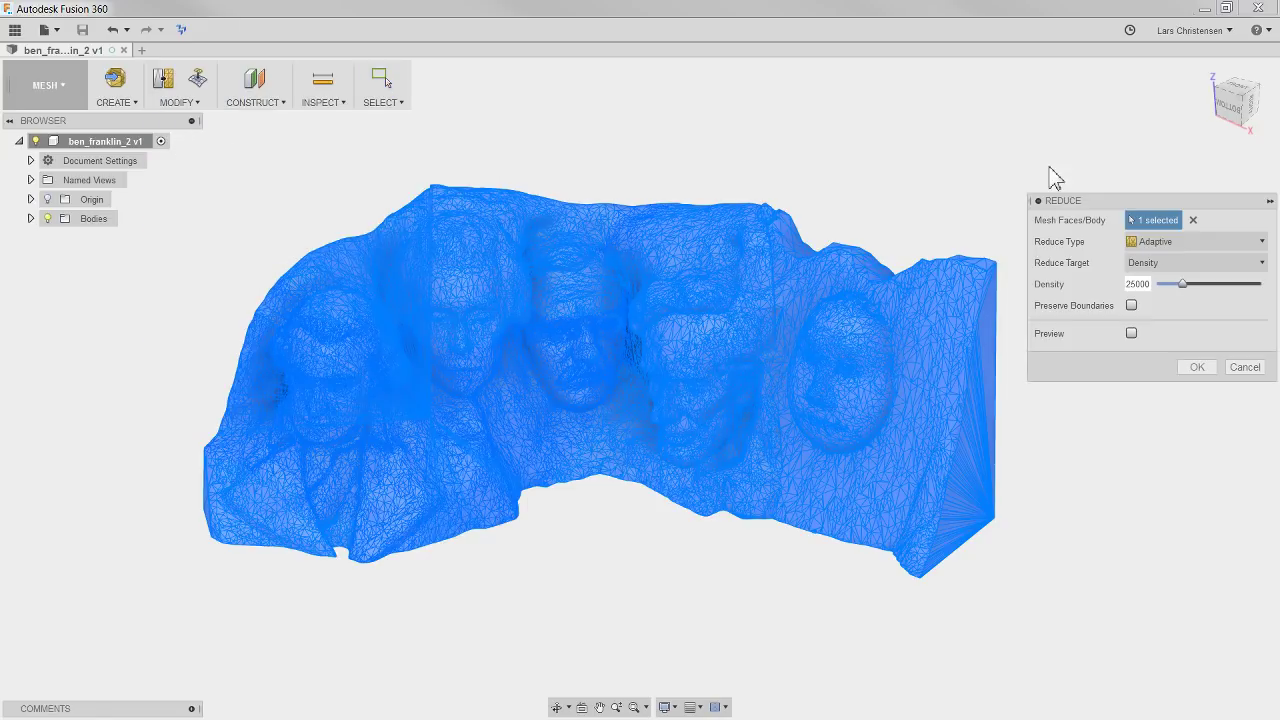
- Try to preview an adaptive reduction to a face count of 11495 with boundaries preserved
left_click(1207, 263)
left_click(1160, 297)
left_click_drag(1182, 284, 1183, 304)
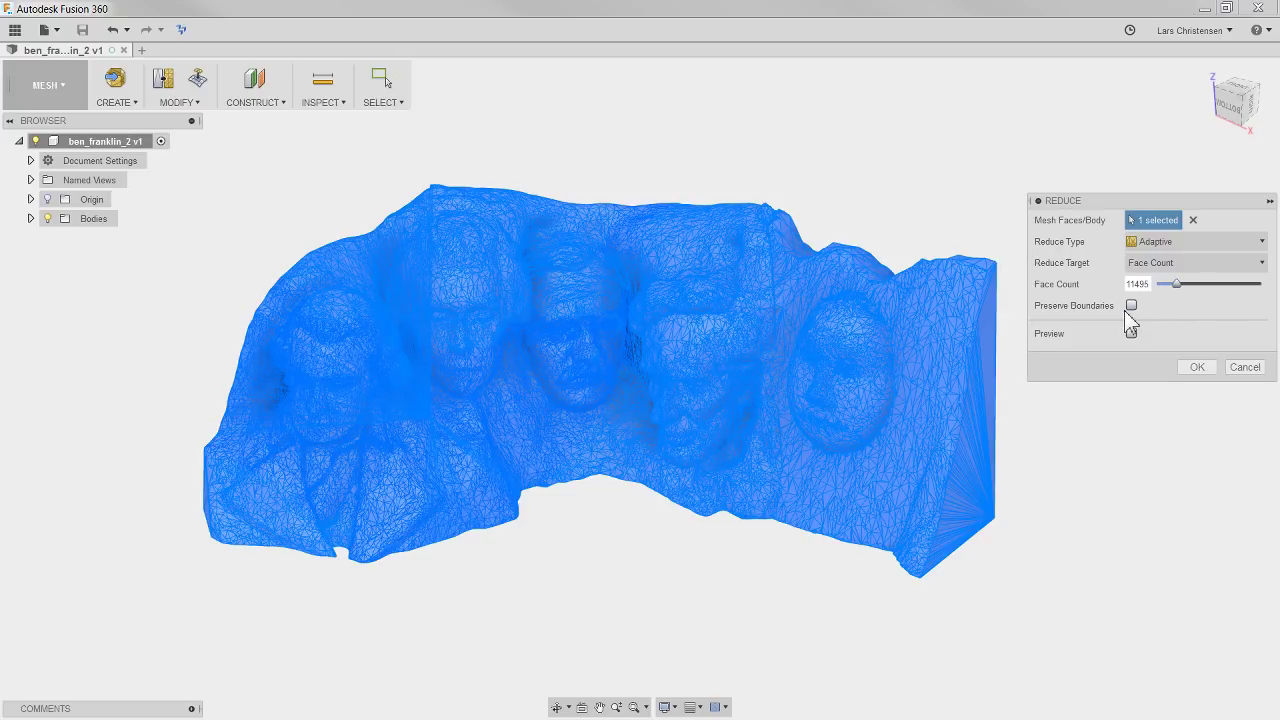
left_click(1131, 305)
left_click(1132, 334)
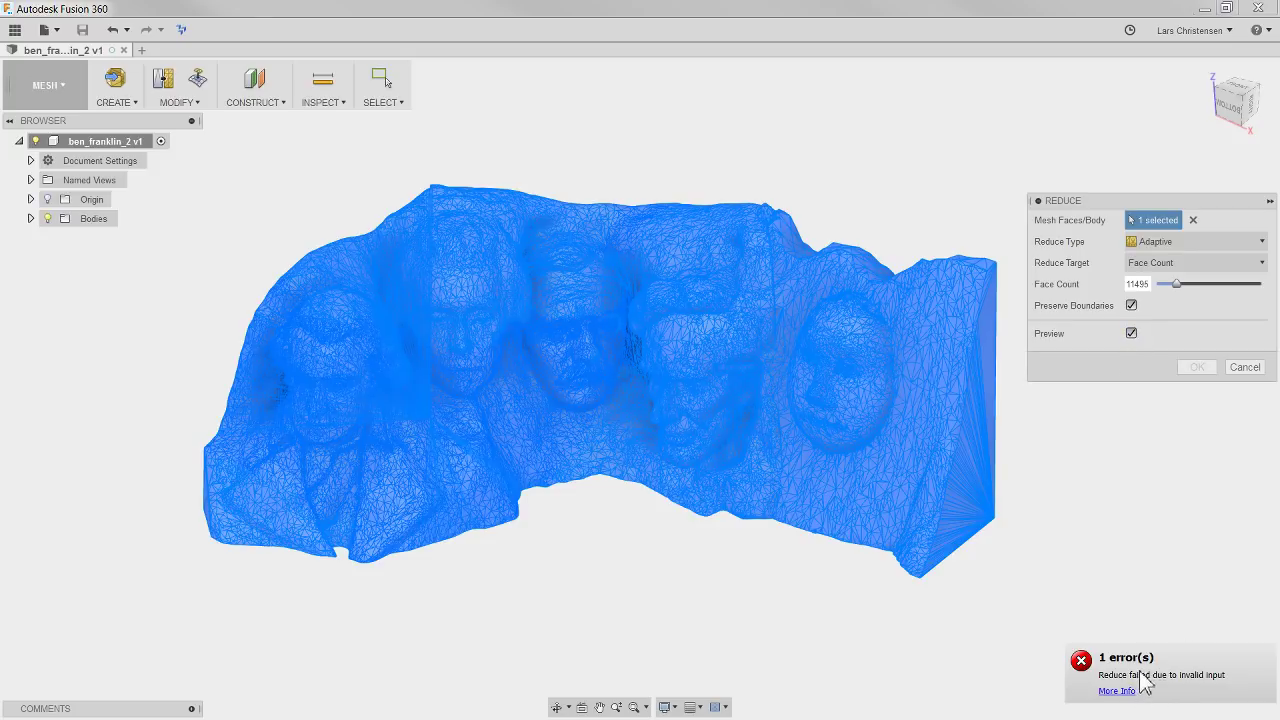
left_click(1132, 333)
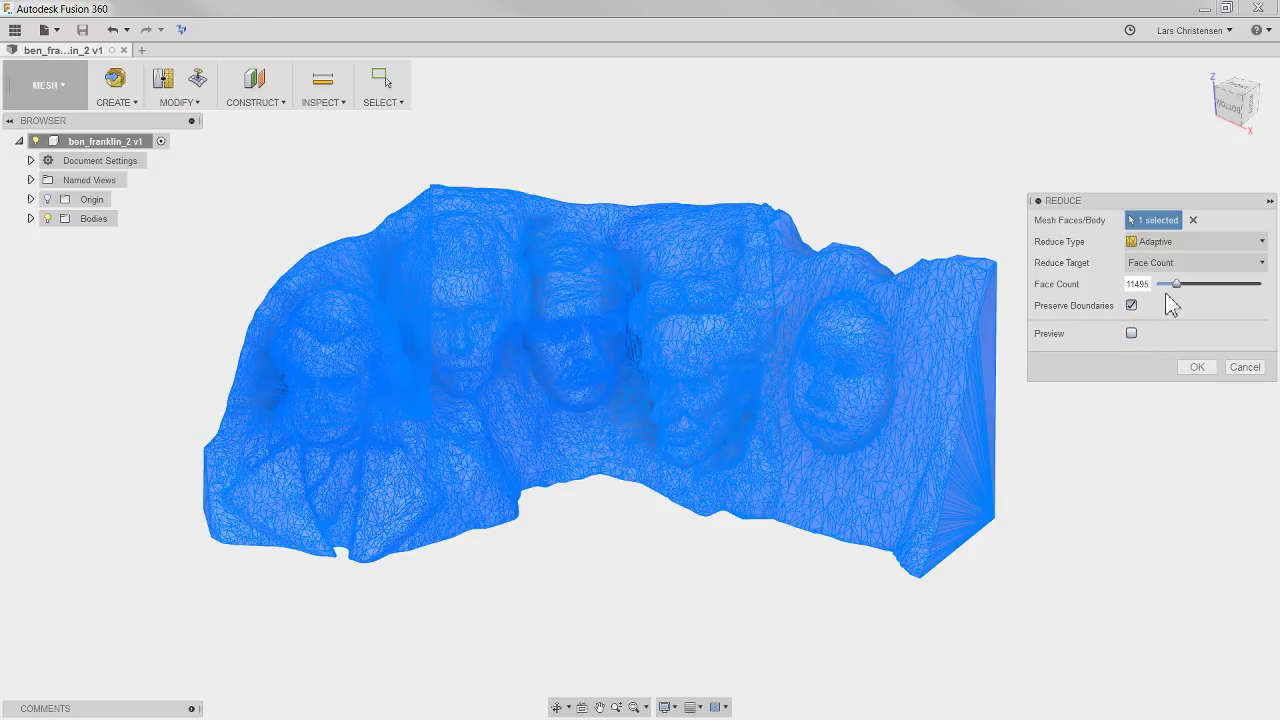
- Try to reduce the mesh to a face count of about 42,500, first with and then without preview
left_click_drag(1177, 283, 1231, 285)
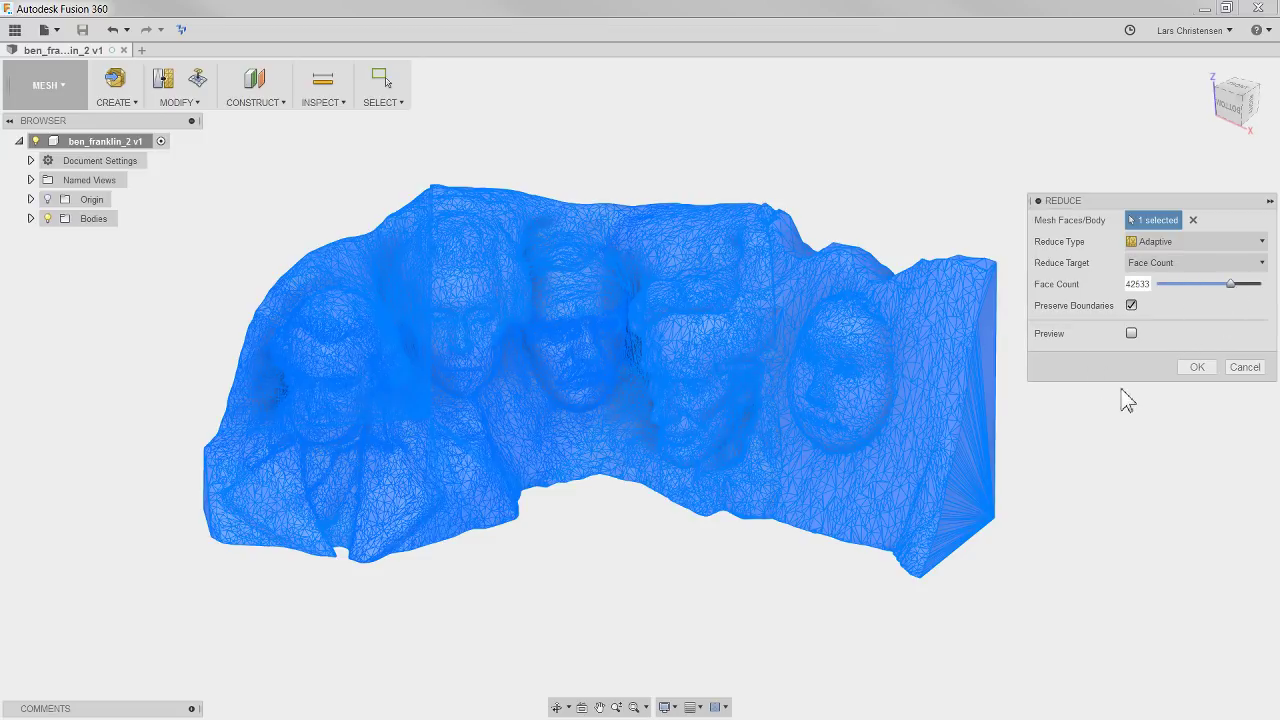
left_click(1132, 333)
left_click(1132, 333)
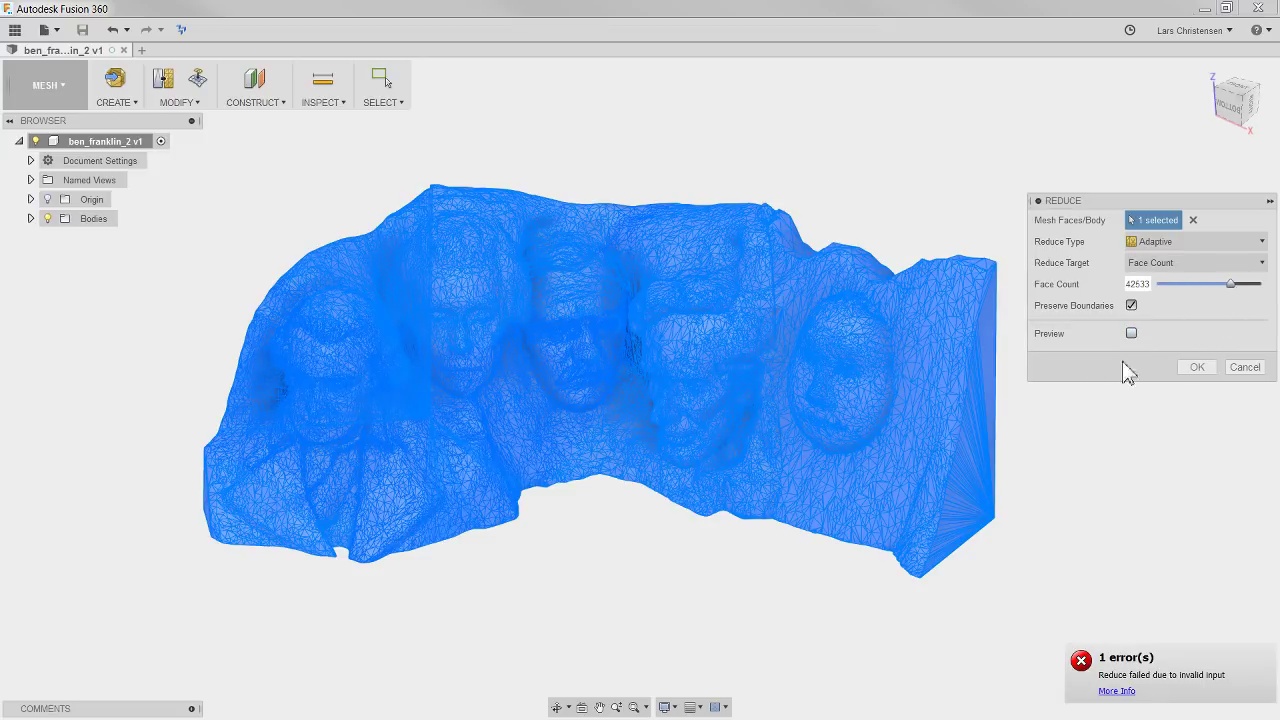
left_click(1199, 369)
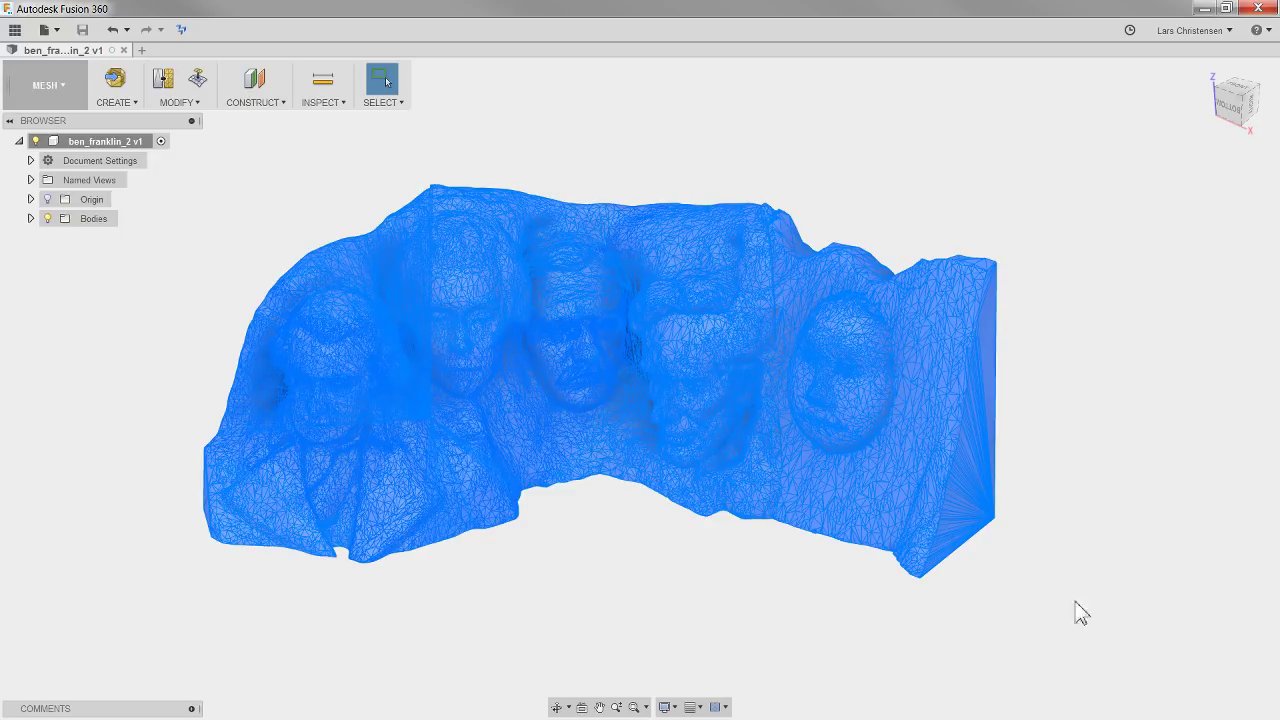
- Reselect the entire sculpture mesh and restart Reduce on it with Face Count as the reduce target
left_click(802, 605)
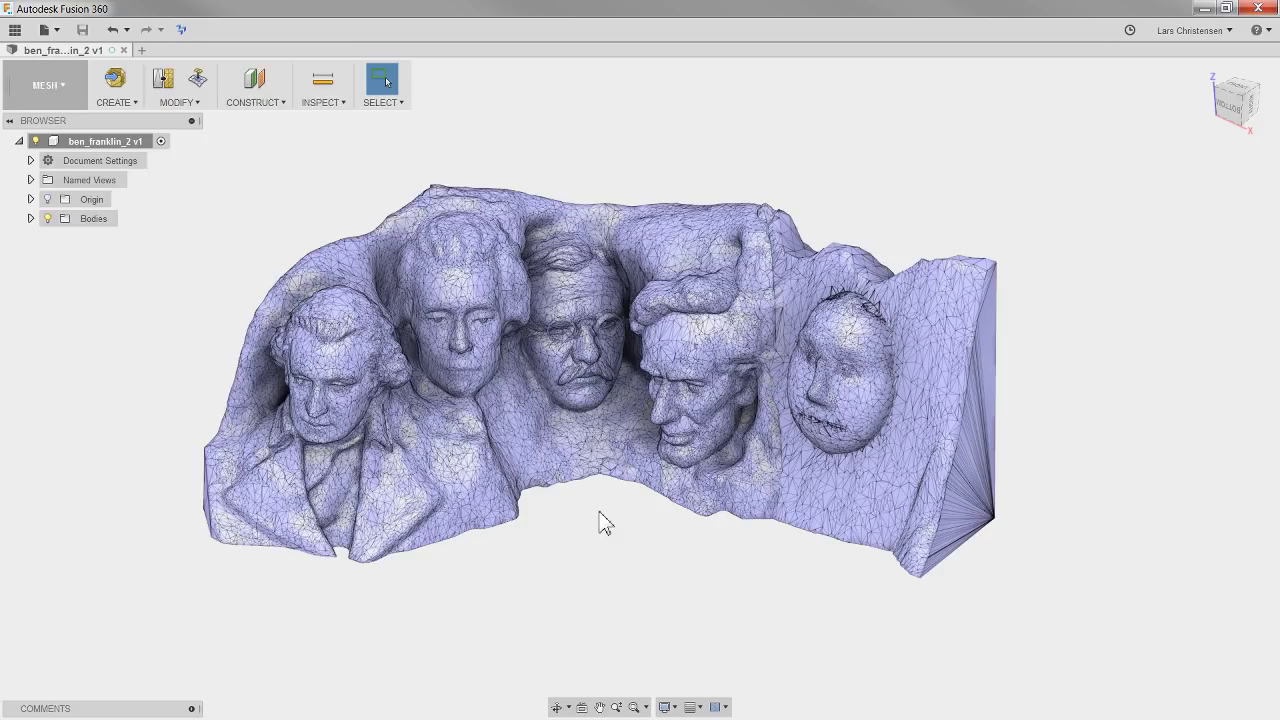
middle_click_drag(666, 556, 560, 550, "shift")
left_click_drag(1043, 655, 182, 137)
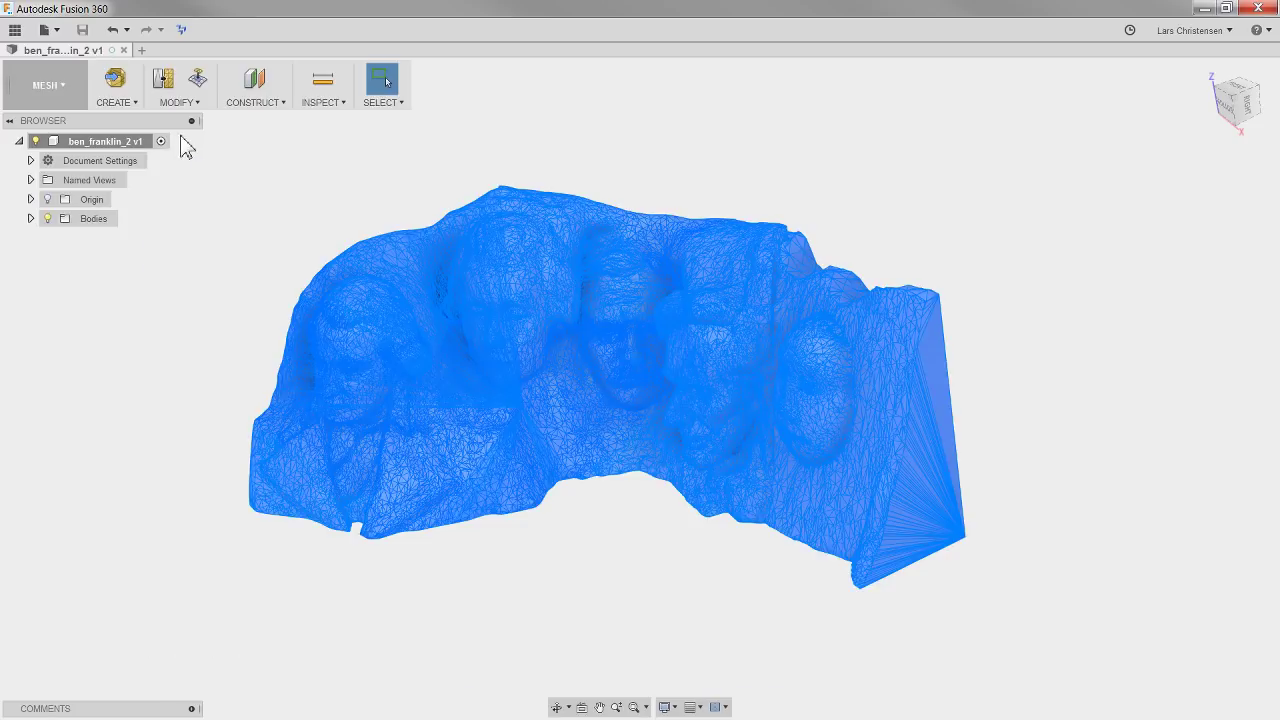
left_click(181, 106)
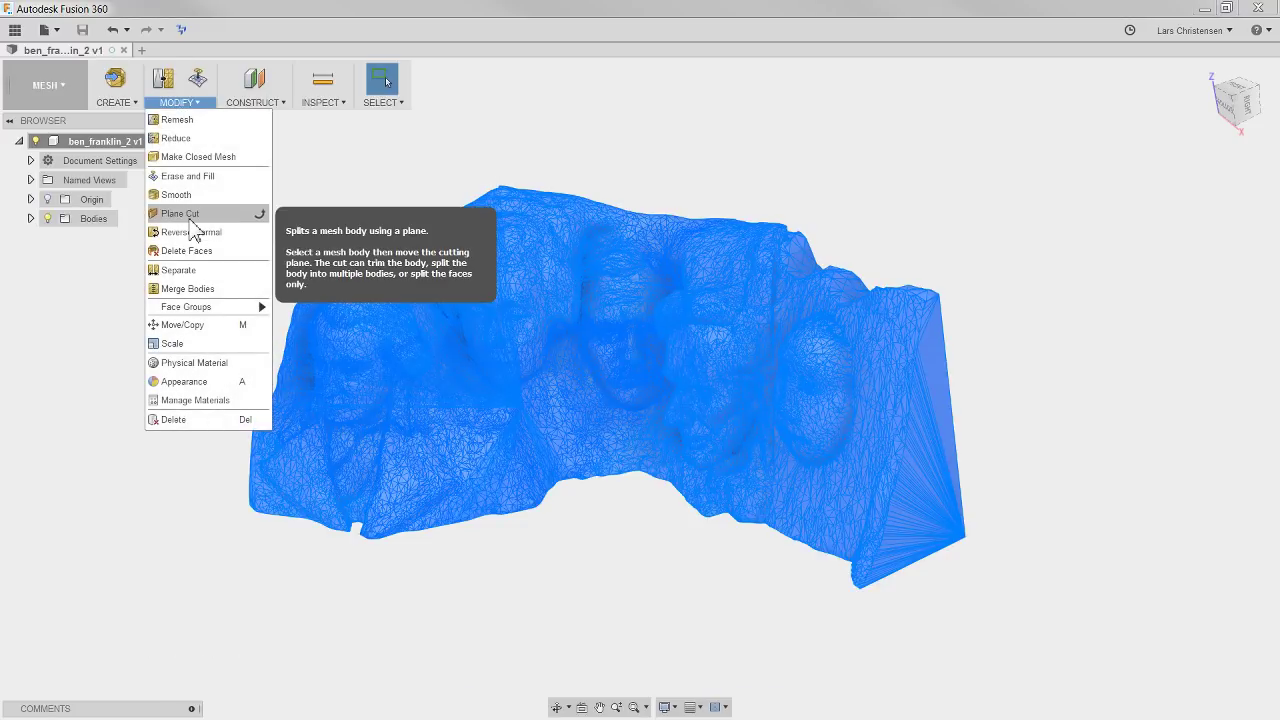
left_click(177, 138)
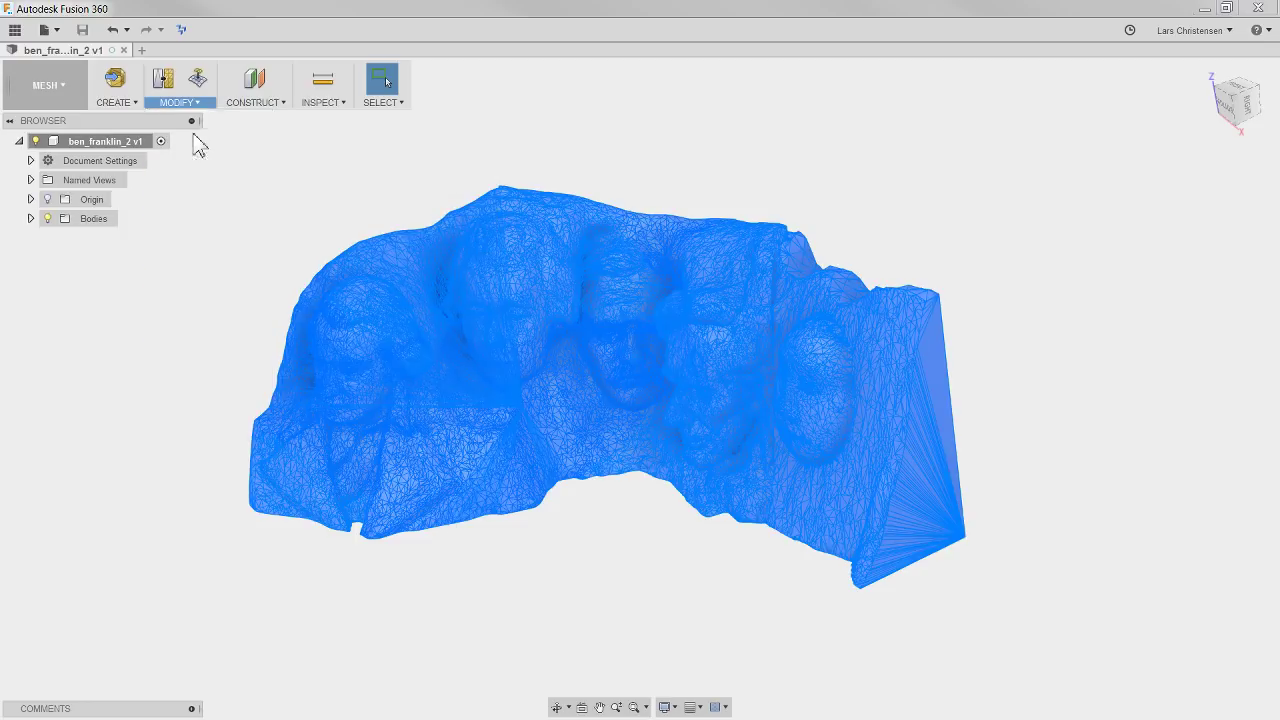
left_click(1188, 265)
left_click(1172, 297)
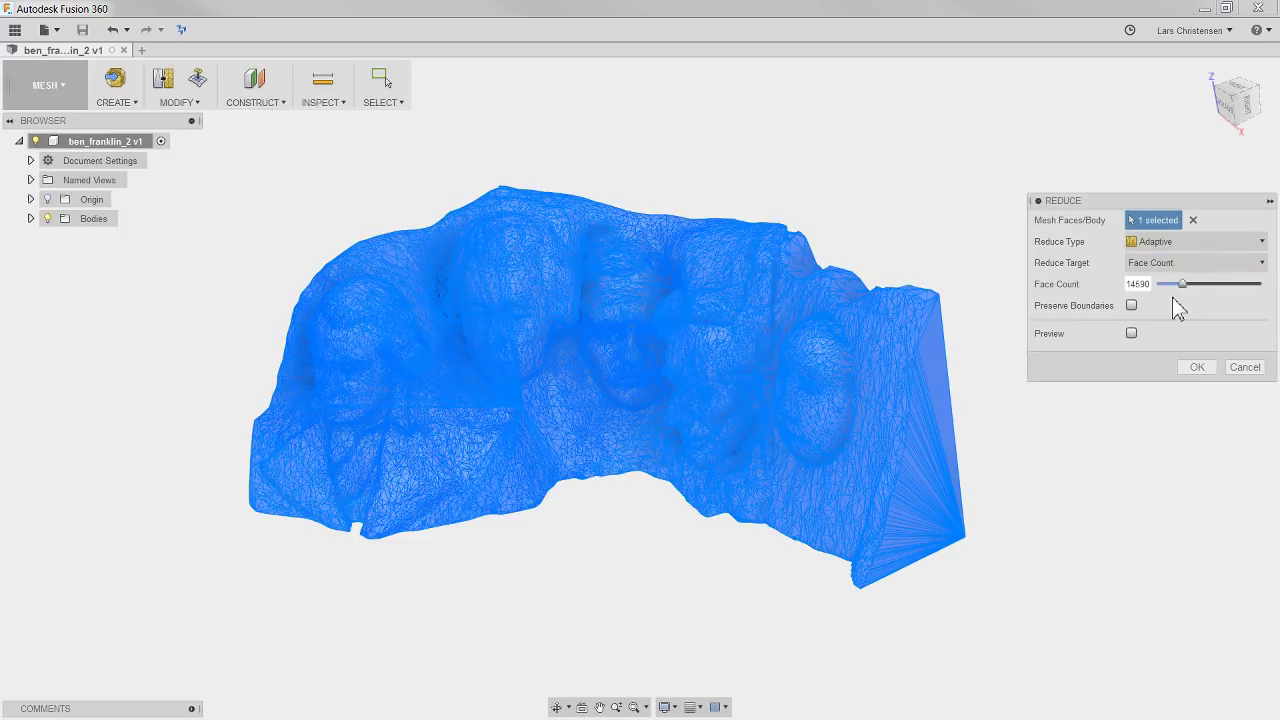
- Try to preview the face-count reduction with boundaries preserved, keeping the reduce type at Adaptive
left_click(1168, 243)
left_click(1200, 243)
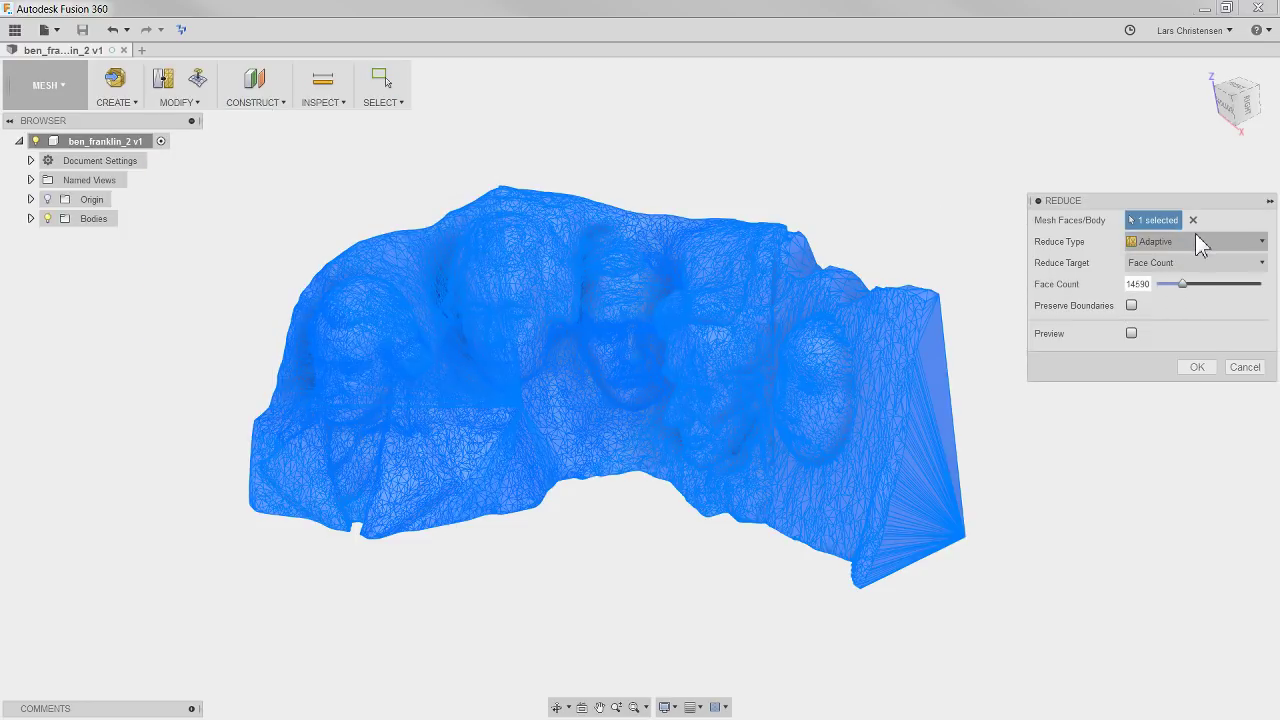
left_click(1132, 335)
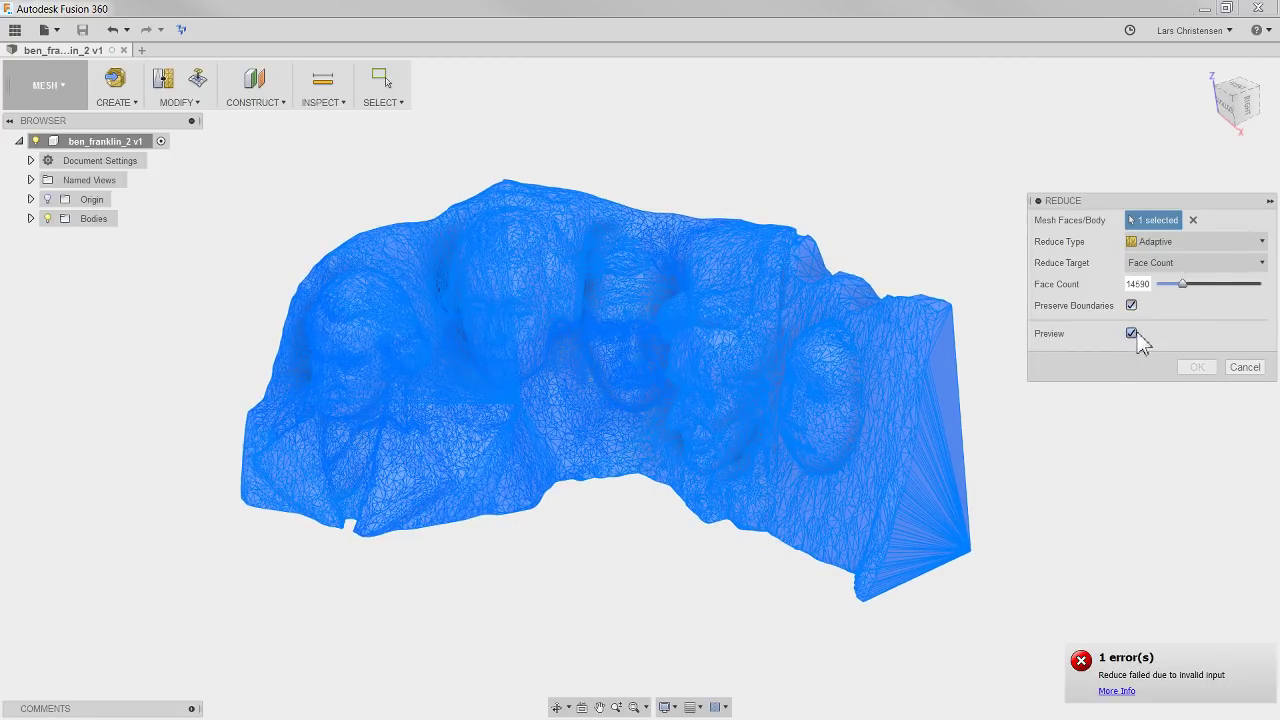
left_click(1163, 241)
left_click(1167, 259)
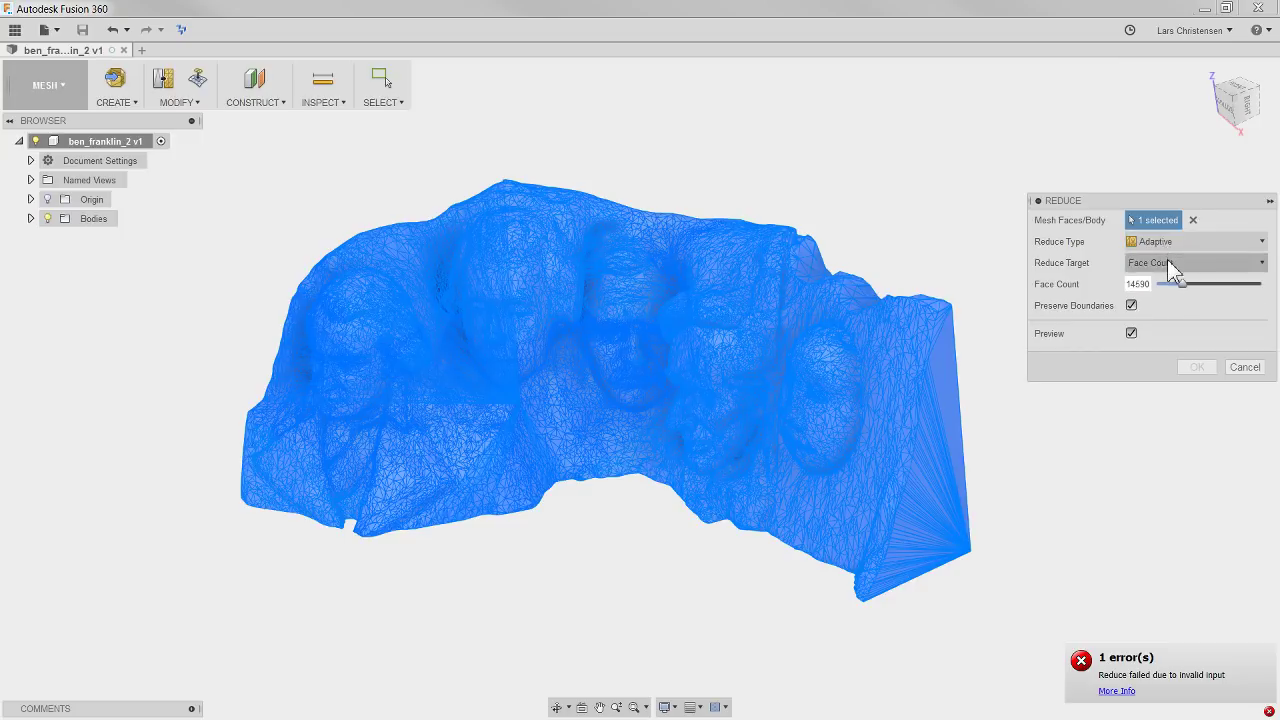
- Try a Uniform reduction of the mesh with Density as the reduce target and boundaries preserved, and cancel the Reduce command
left_click(1167, 262)
left_click(1179, 295)
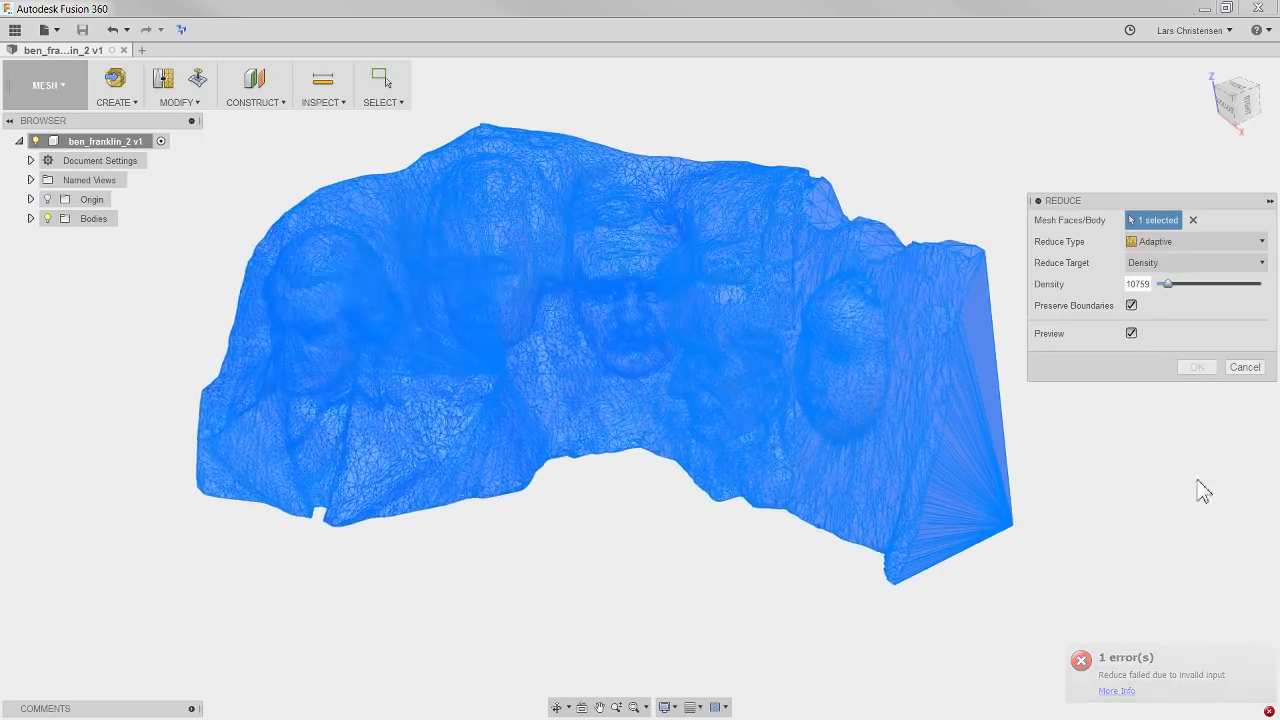
left_click(1167, 263)
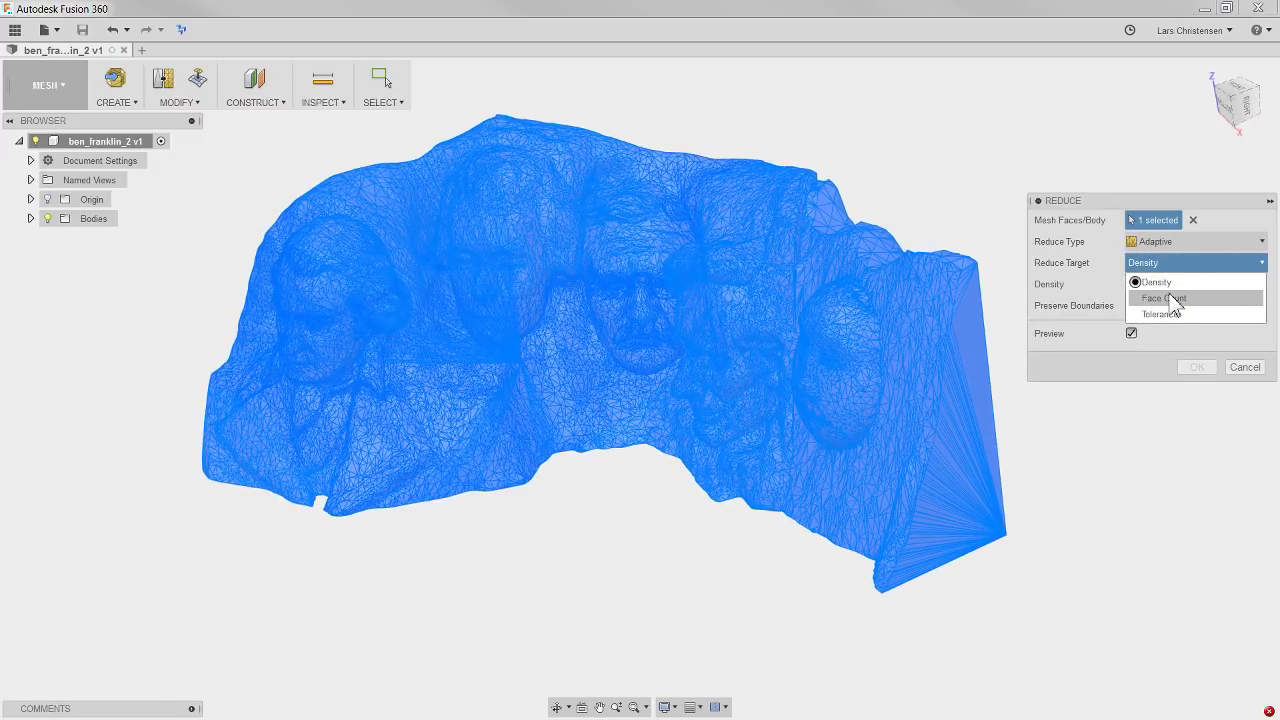
left_click(1171, 265)
left_click(1170, 242)
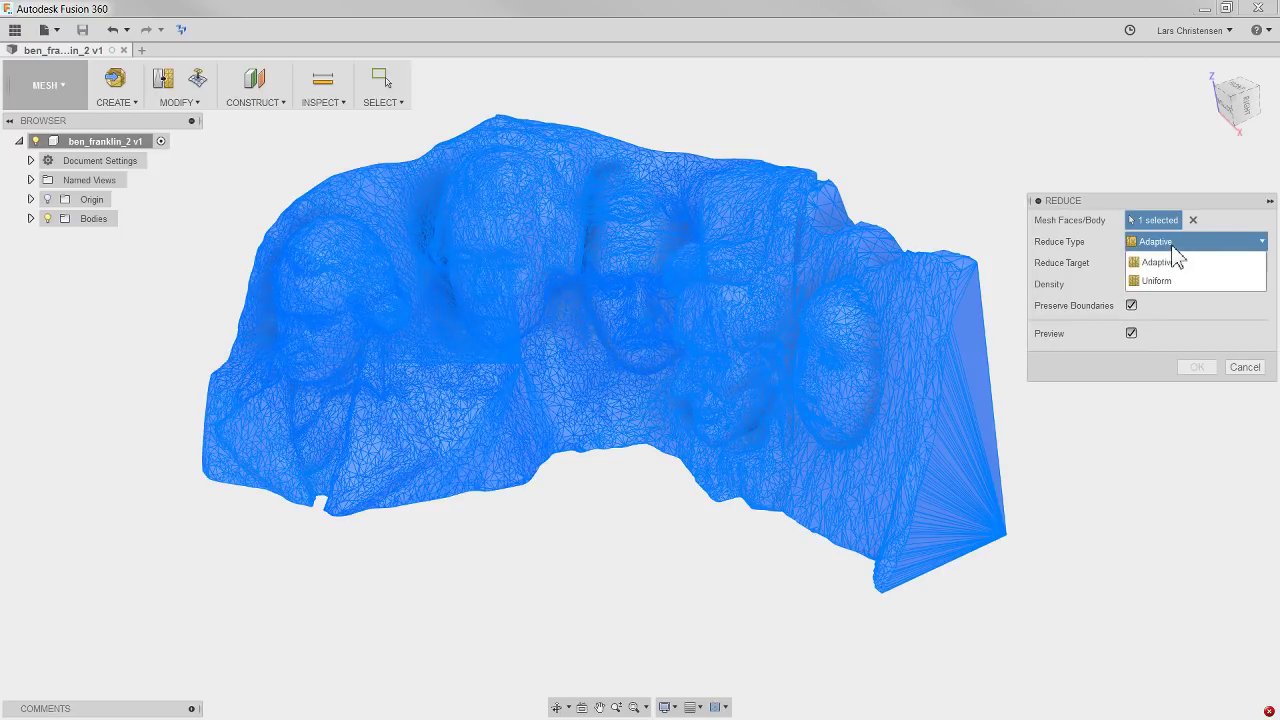
left_click(1175, 280)
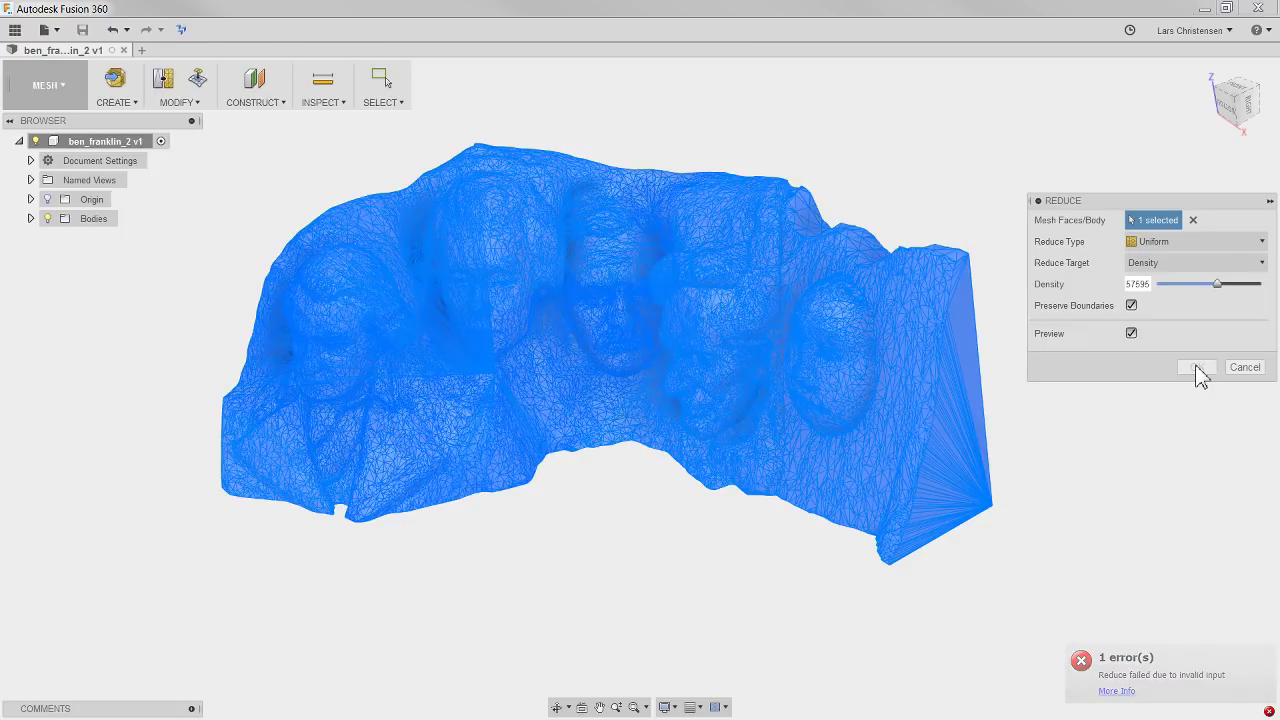
left_click(1246, 368)
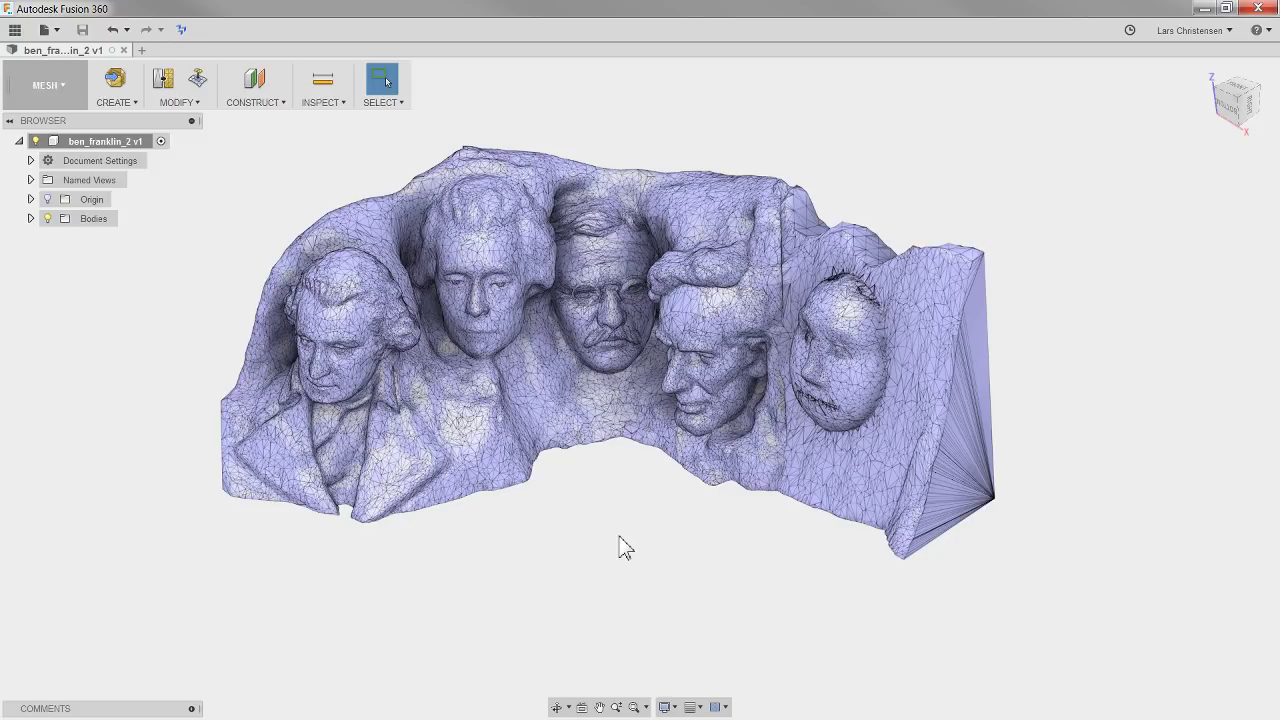
- Examine the triangle density and carved detail of the sculpture's heads from several angles
middle_click_drag(584, 535, 465, 700, "shift")
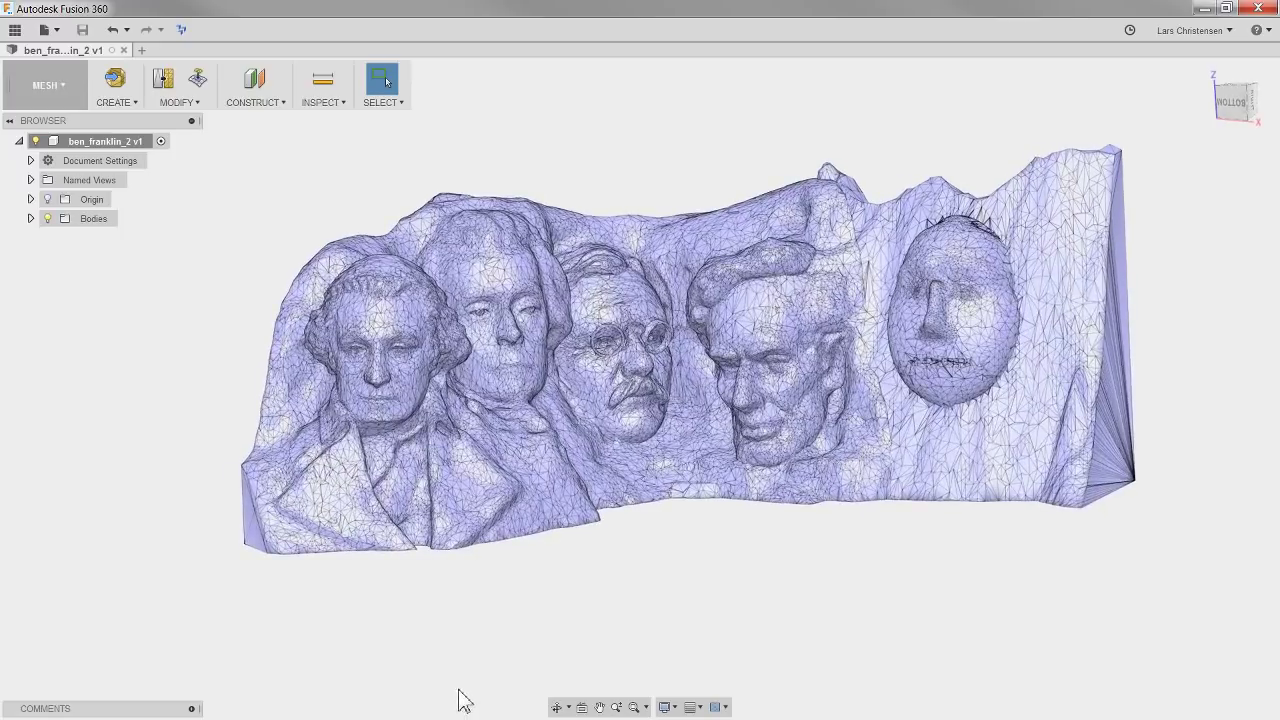
scroll(352, 565, "up", 6)
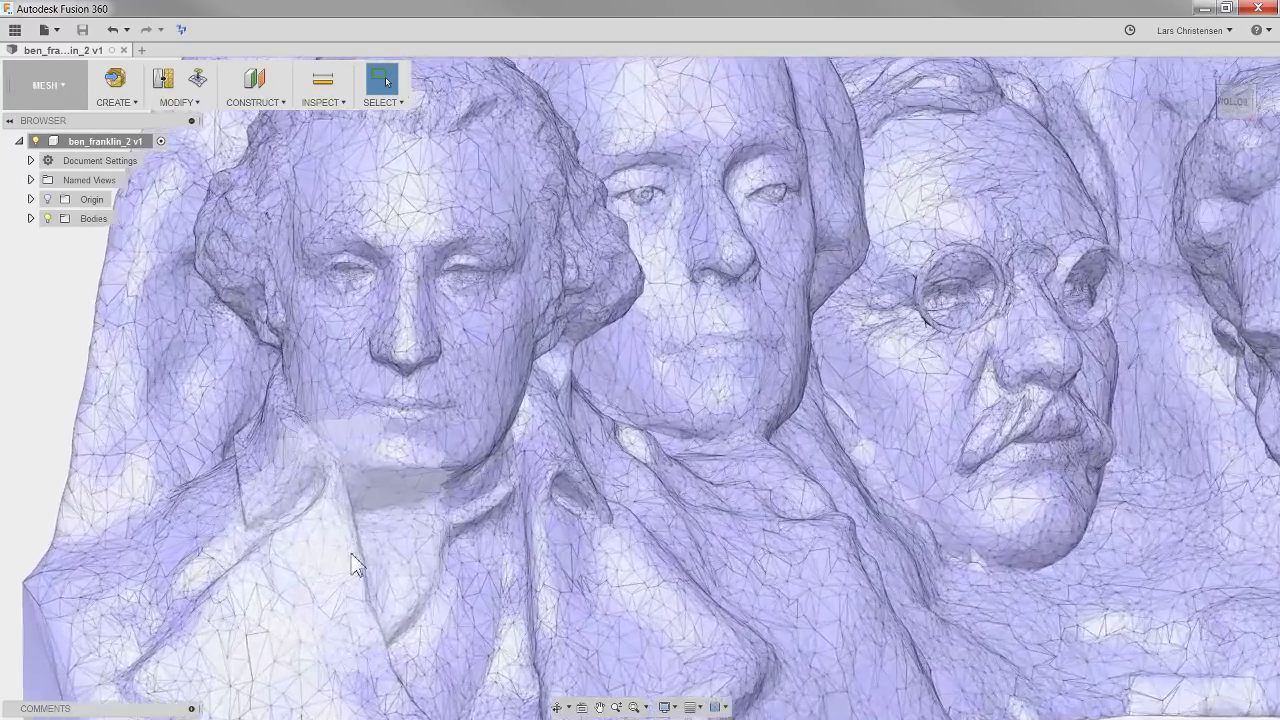
scroll(352, 565, "up", 8)
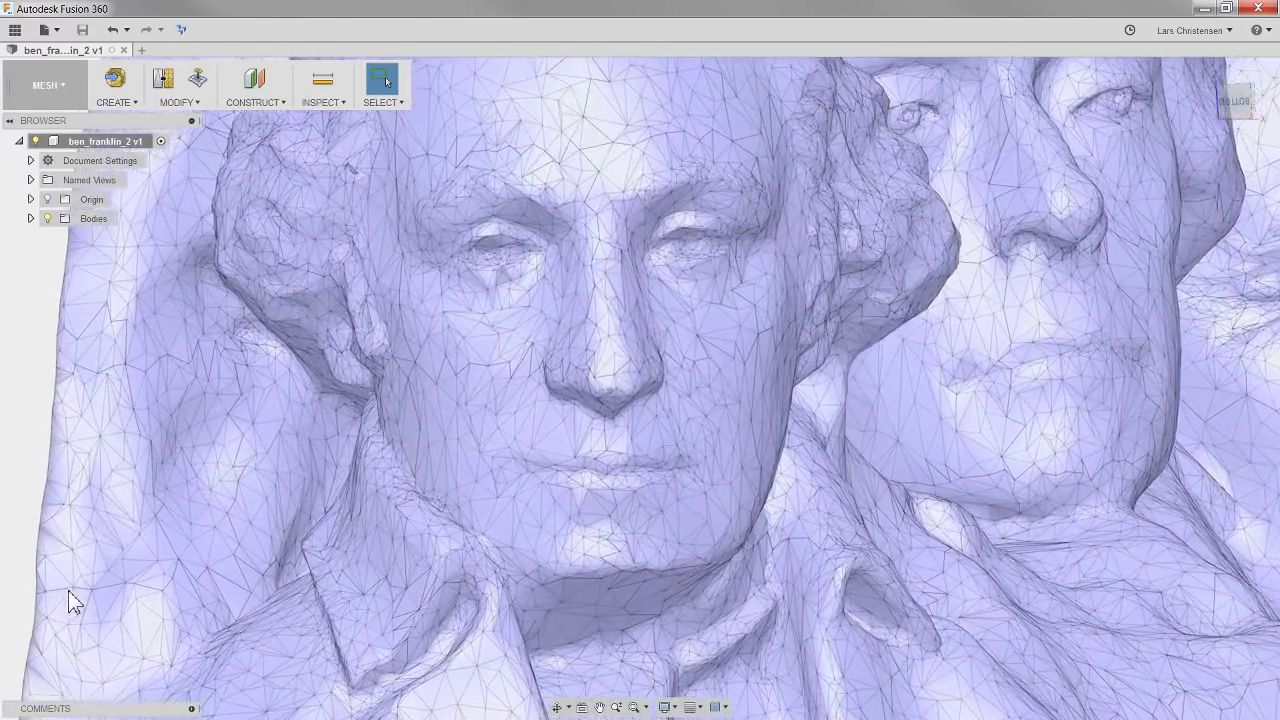
middle_click_drag(68, 600, 686, 506, "shift")
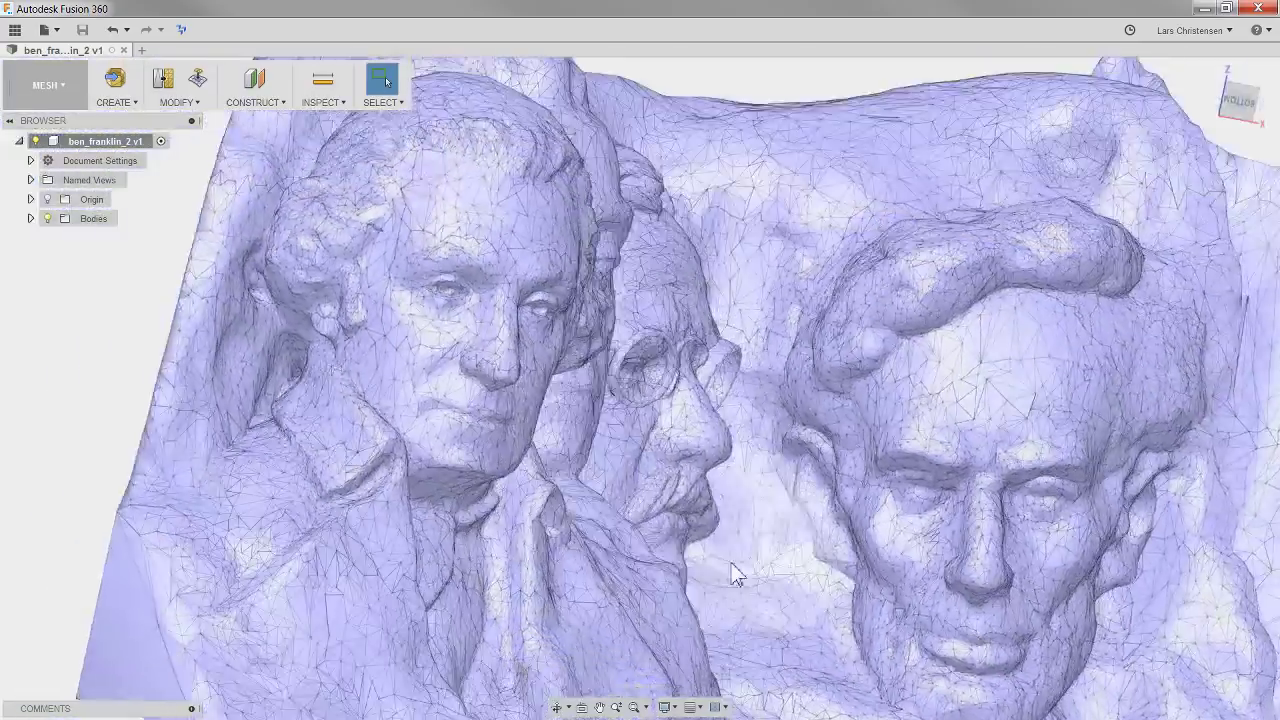
middle_click_drag(737, 491, 1051, 295, "shift")
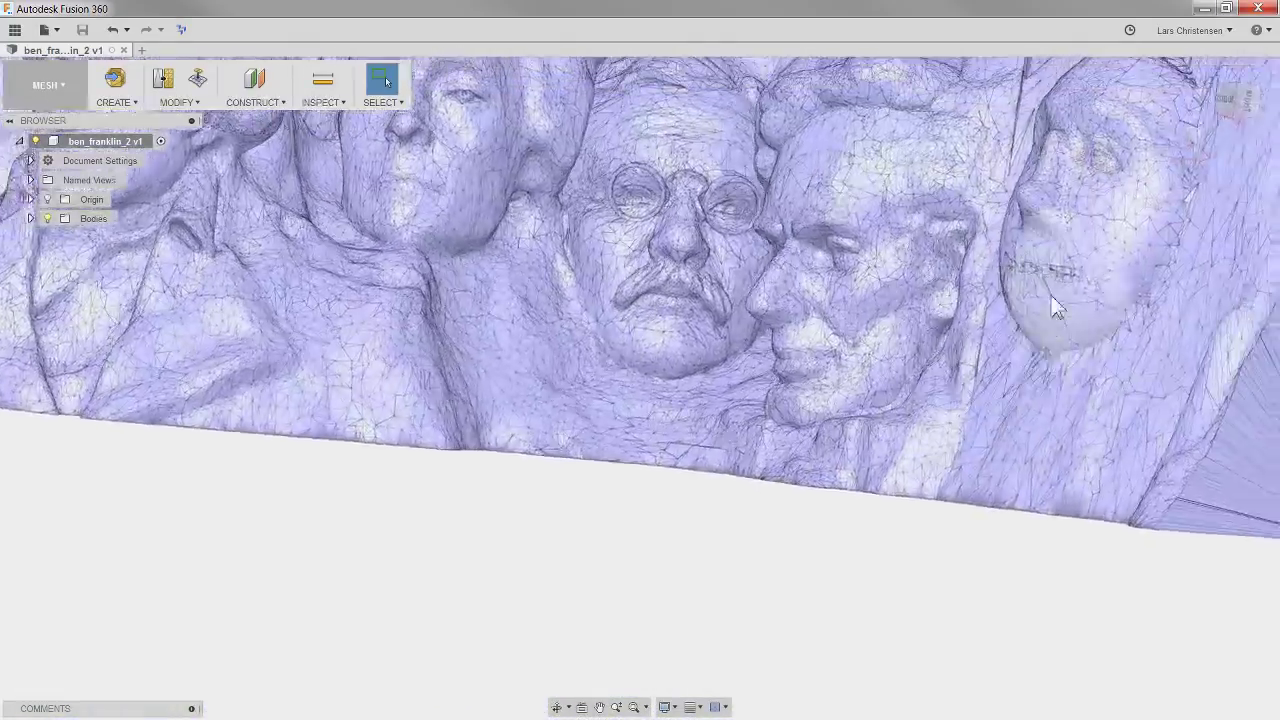
scroll(1051, 295, "up", 10)
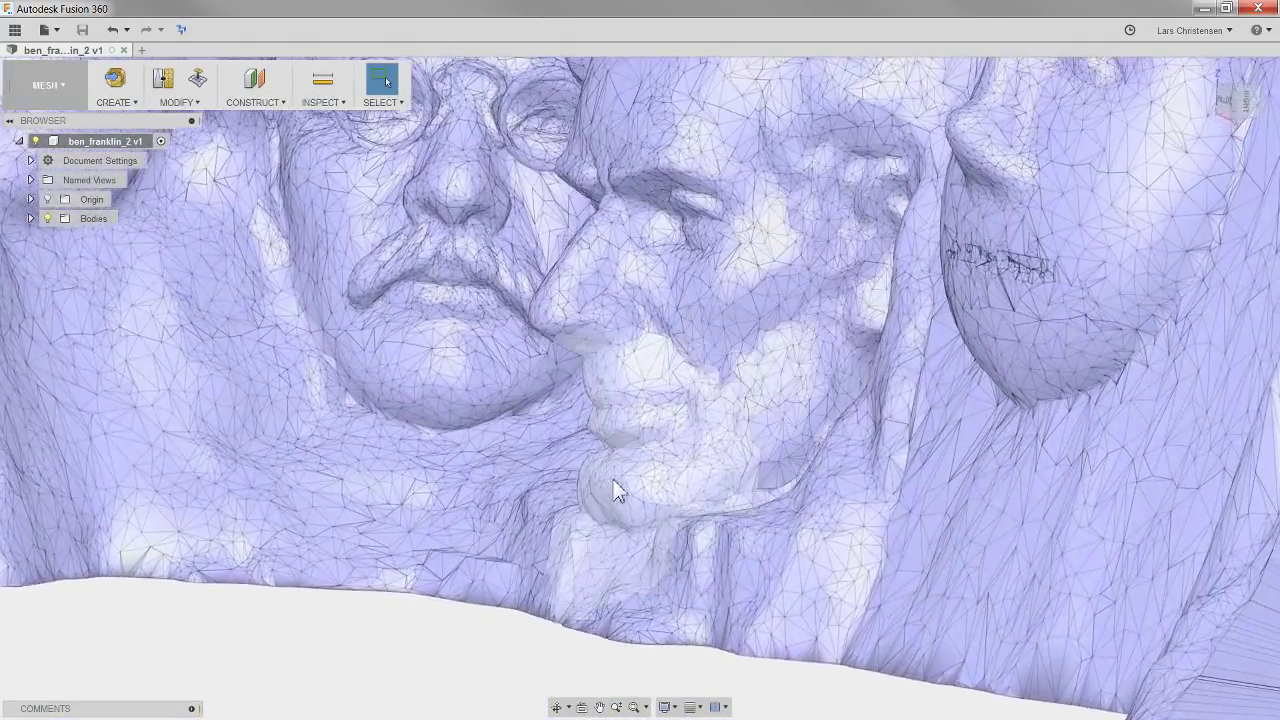
mouse_move(616, 490)
middle_mouse_down("shift")
mouse_move(563, 420)
mouse_move(608, 391)
mouse_move(725, 425)
mouse_move(714, 431)
mouse_move(731, 410)
mouse_move(729, 428)
middle_mouse_up("shift")
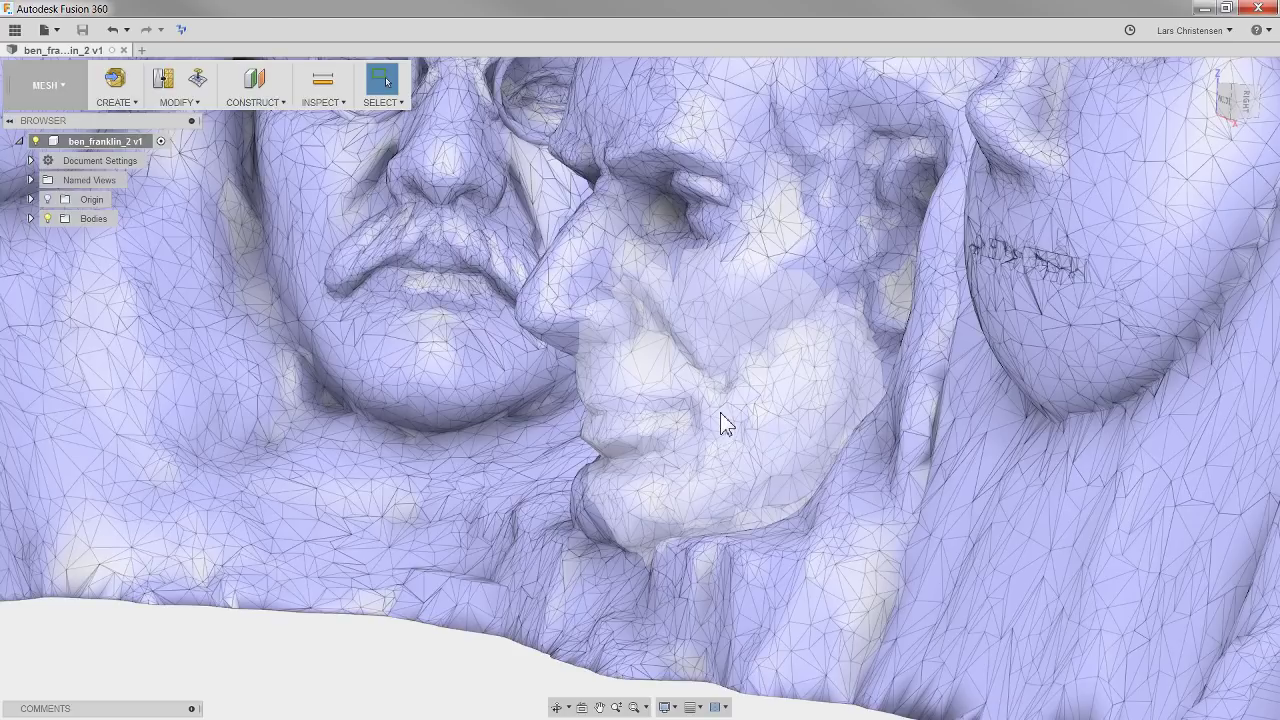
middle_click_drag(725, 424, 605, 632, "shift")
scroll(640, 460, "down", 5)
scroll(655, 452, "down", 6)
scroll(725, 430, "up", 4)
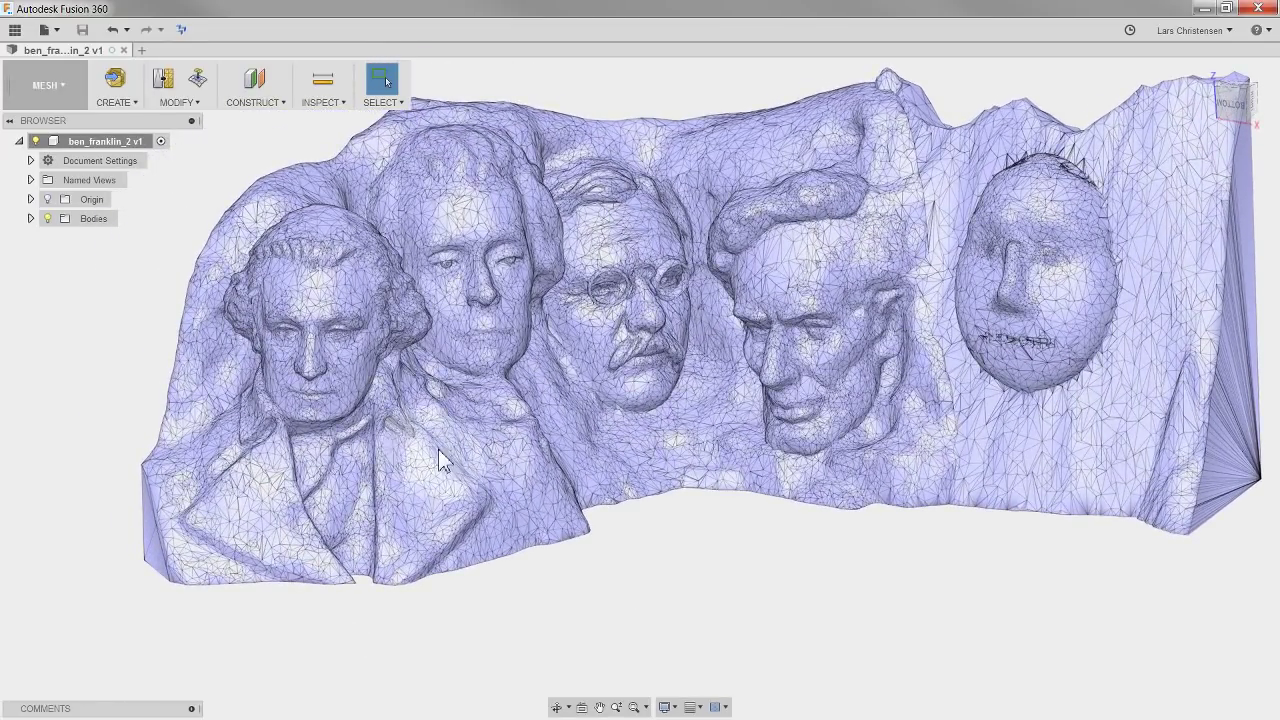
middle_click_drag(455, 555, 416, 614, "shift")
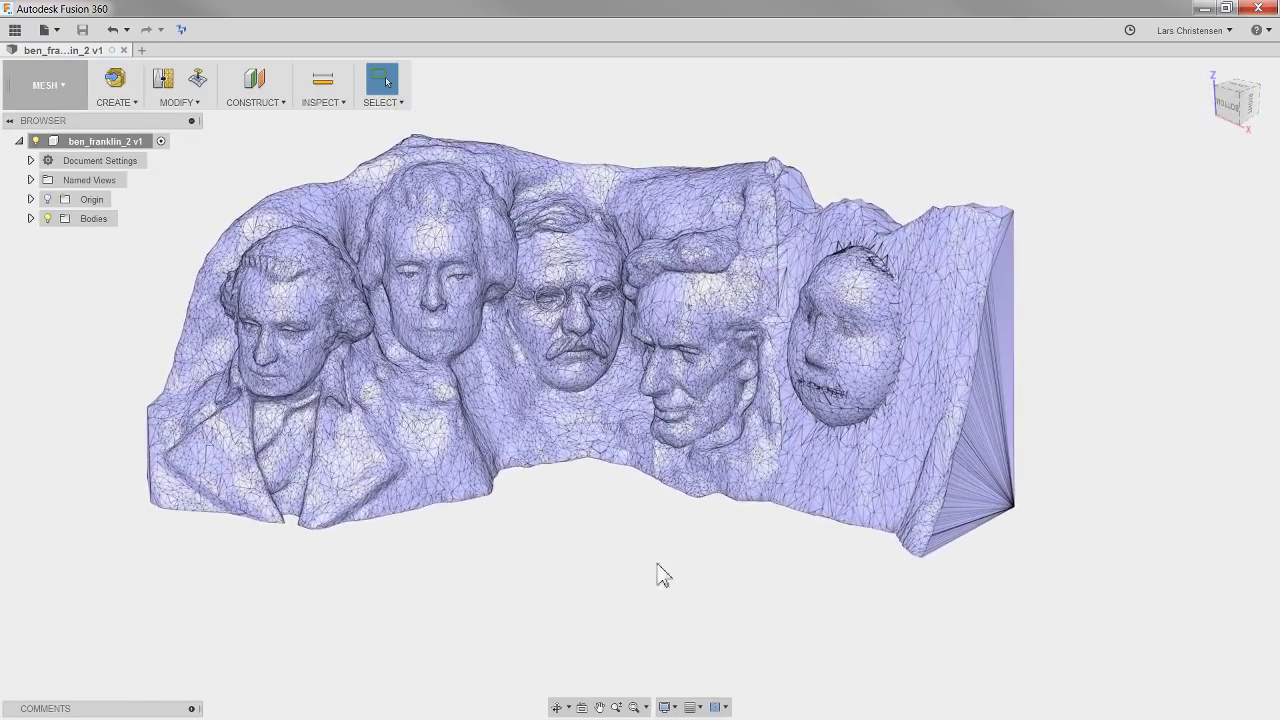
middle_click_drag(623, 335, 472, 578, "shift")
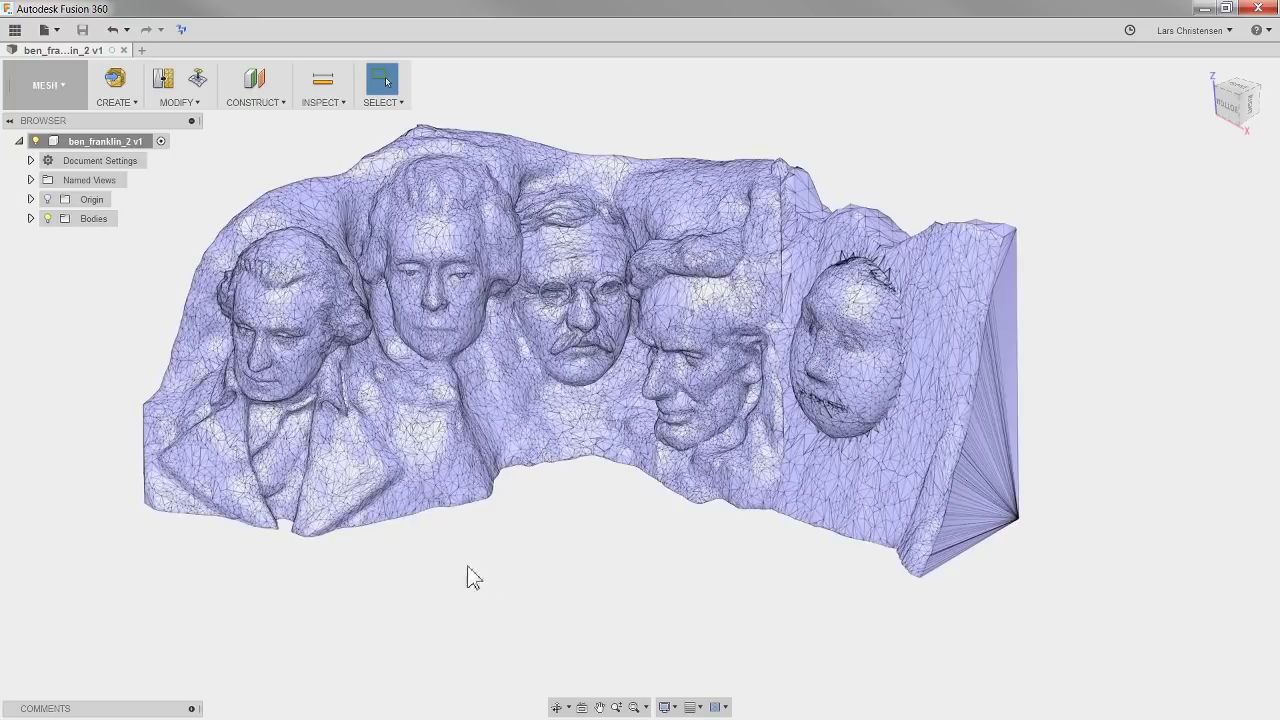
middle_click_drag(320, 405, 877, 432, "shift")
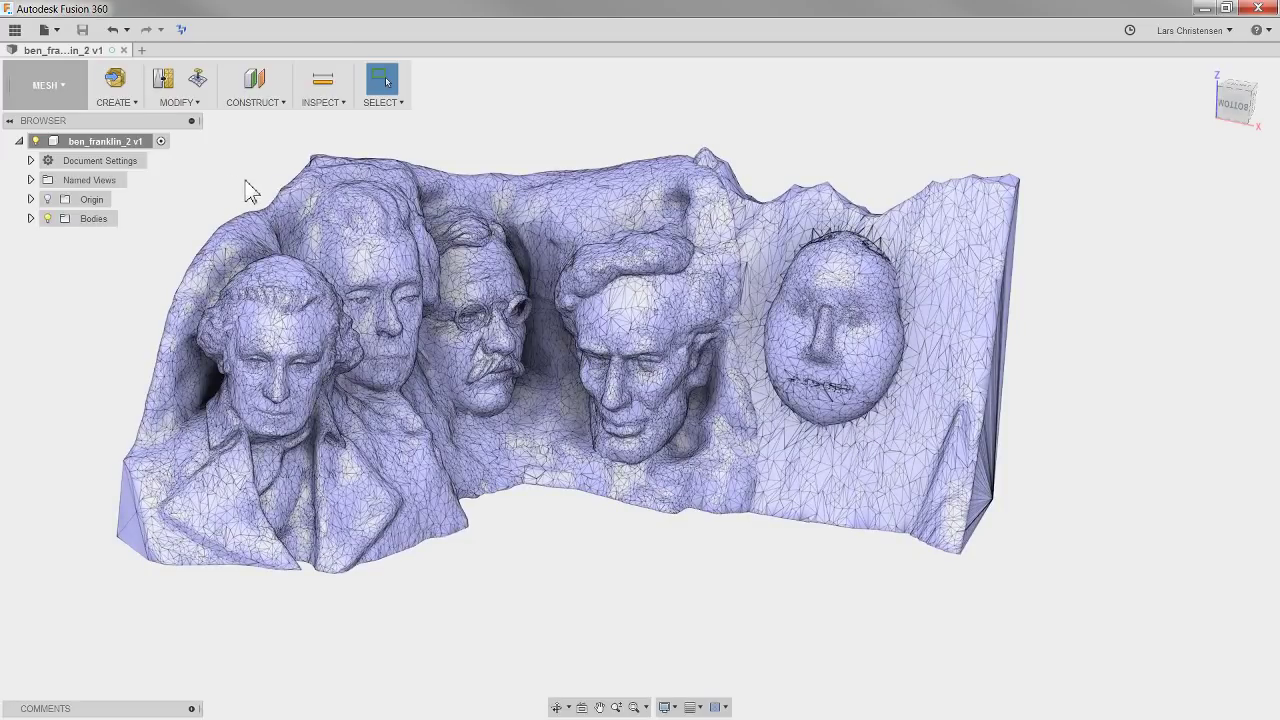
- Activate Paint Selection for the egg-shaped fifth face and show the Mesh Palette
mouse_move(808, 294)
middle_mouse_down("shift")
mouse_move(808, 342)
mouse_move(765, 348)
middle_mouse_up("shift")
scroll(875, 483, "up", 6)
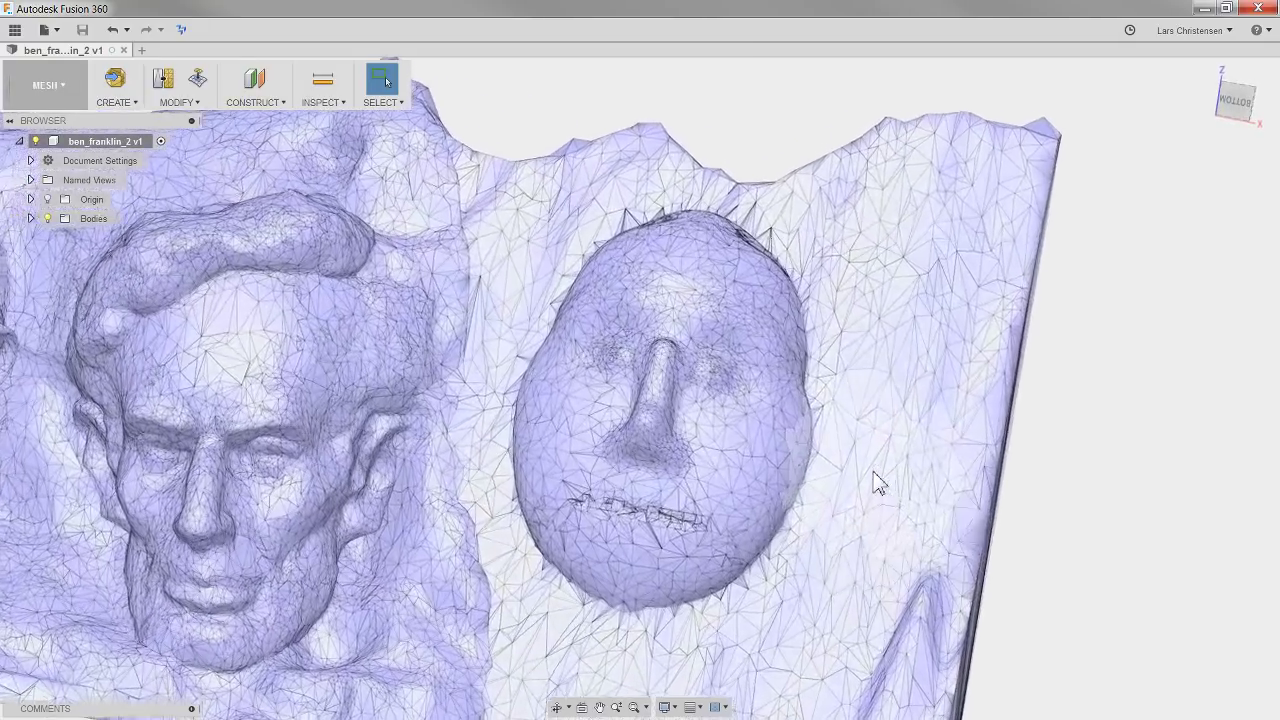
middle_click_drag(875, 483, 874, 449, "shift")
scroll(622, 293, "up", 3)
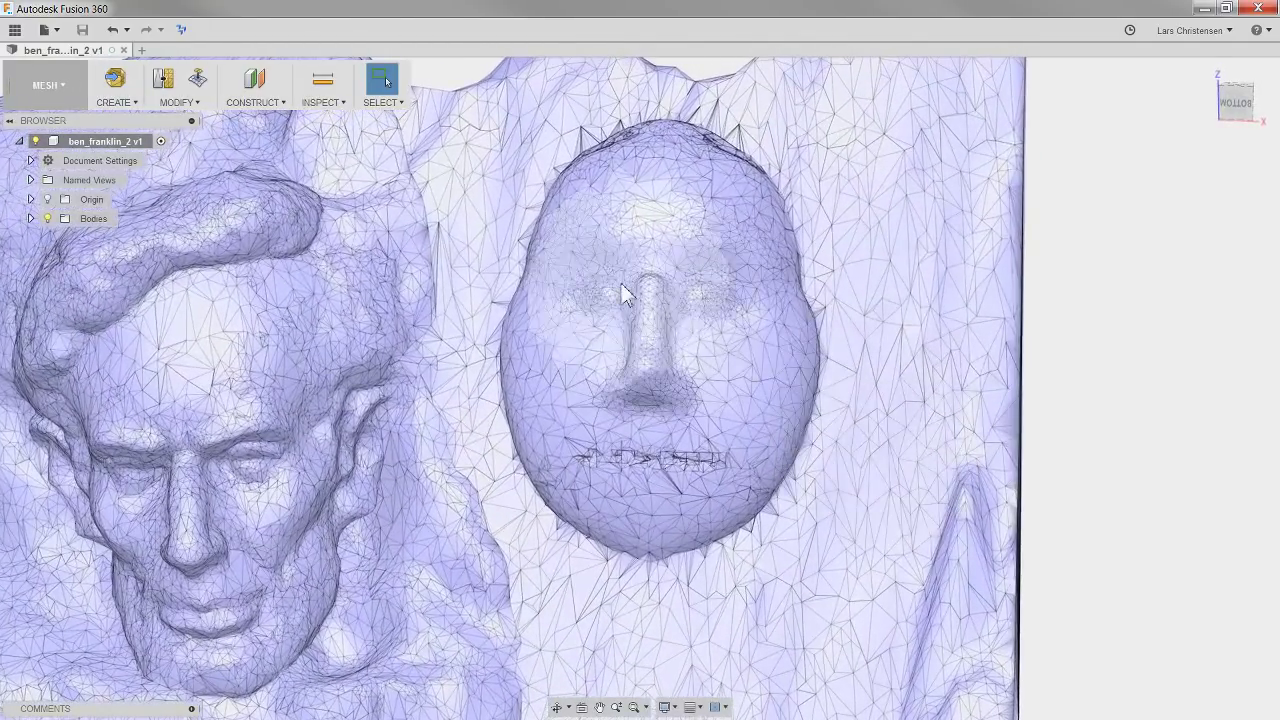
left_click(376, 104)
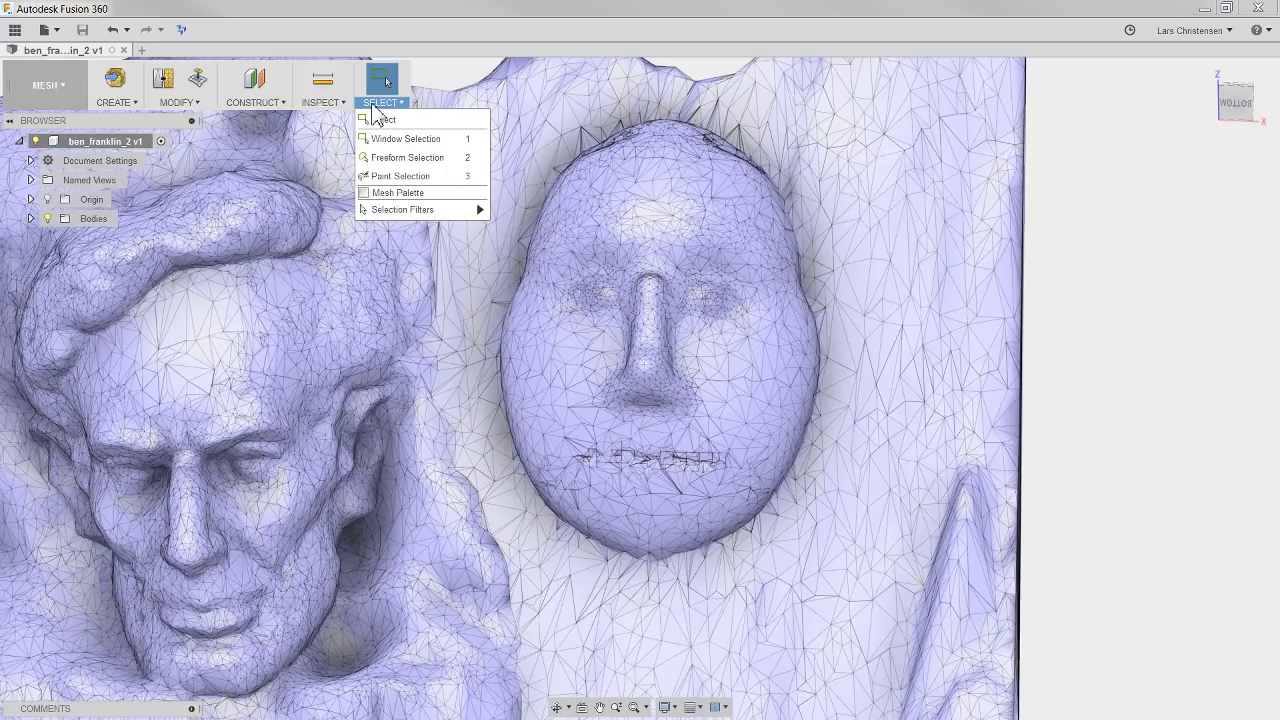
left_click(392, 176)
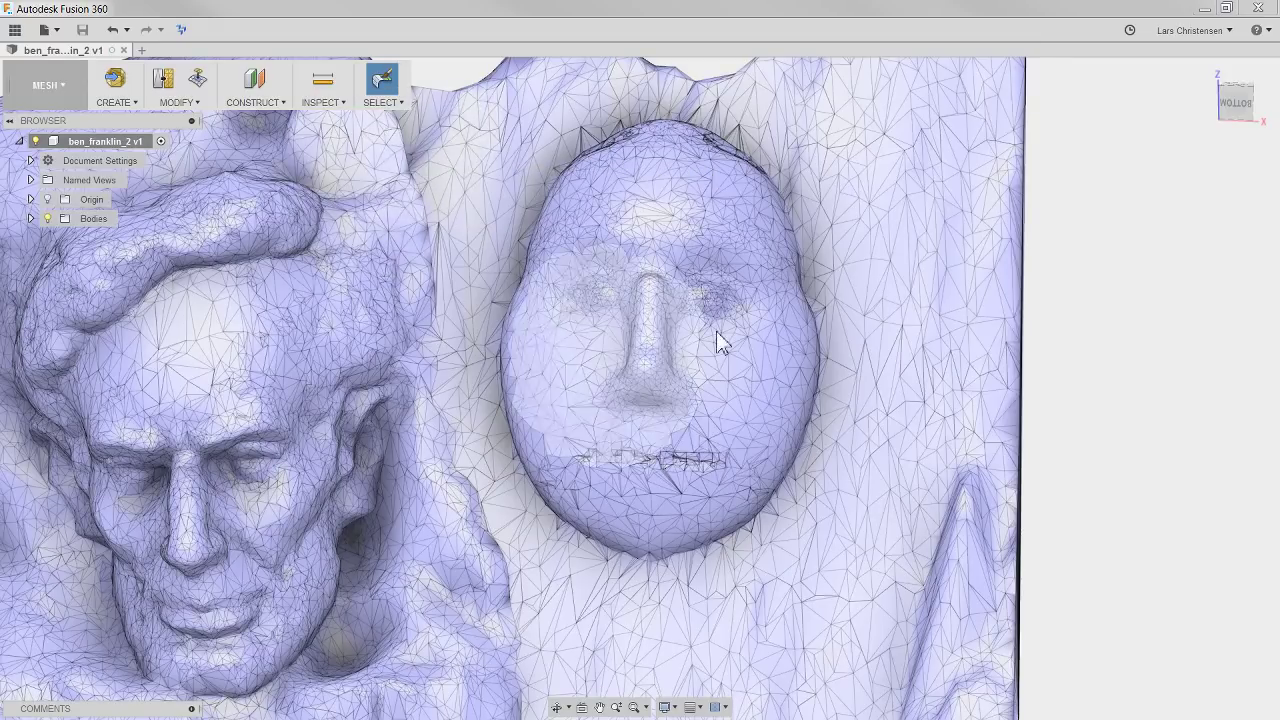
left_click(380, 100)
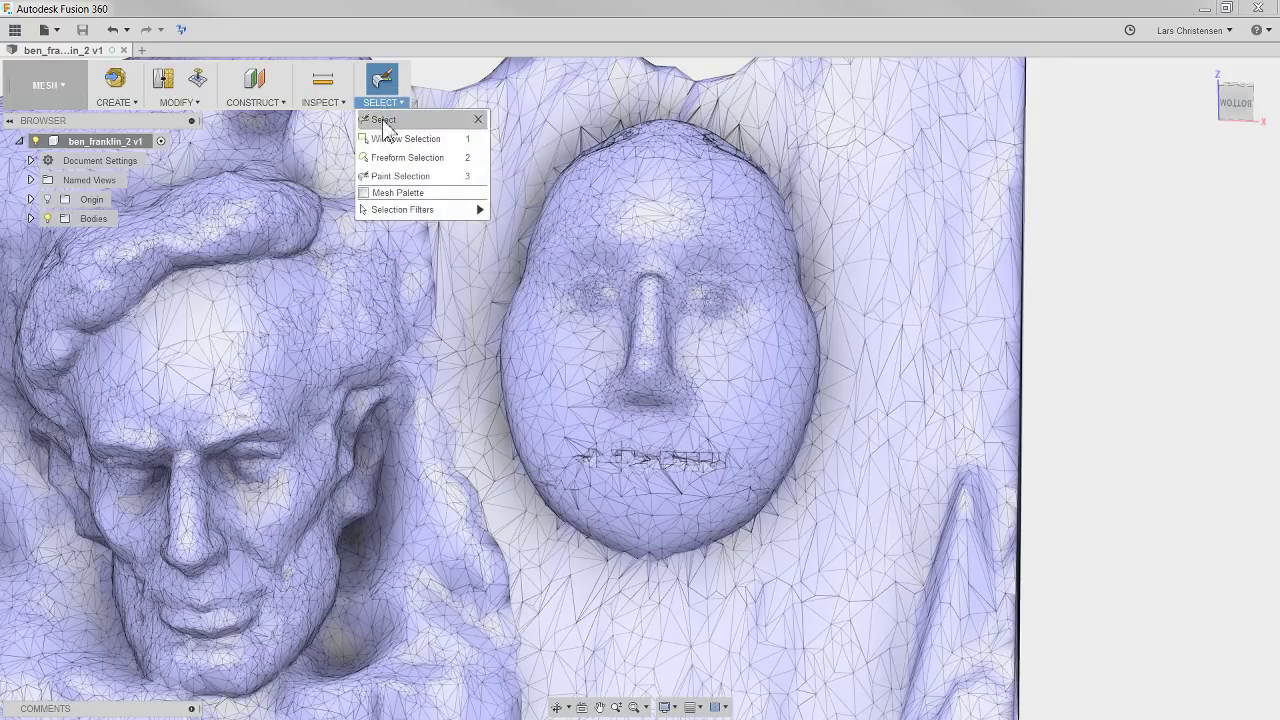
left_click(367, 195)
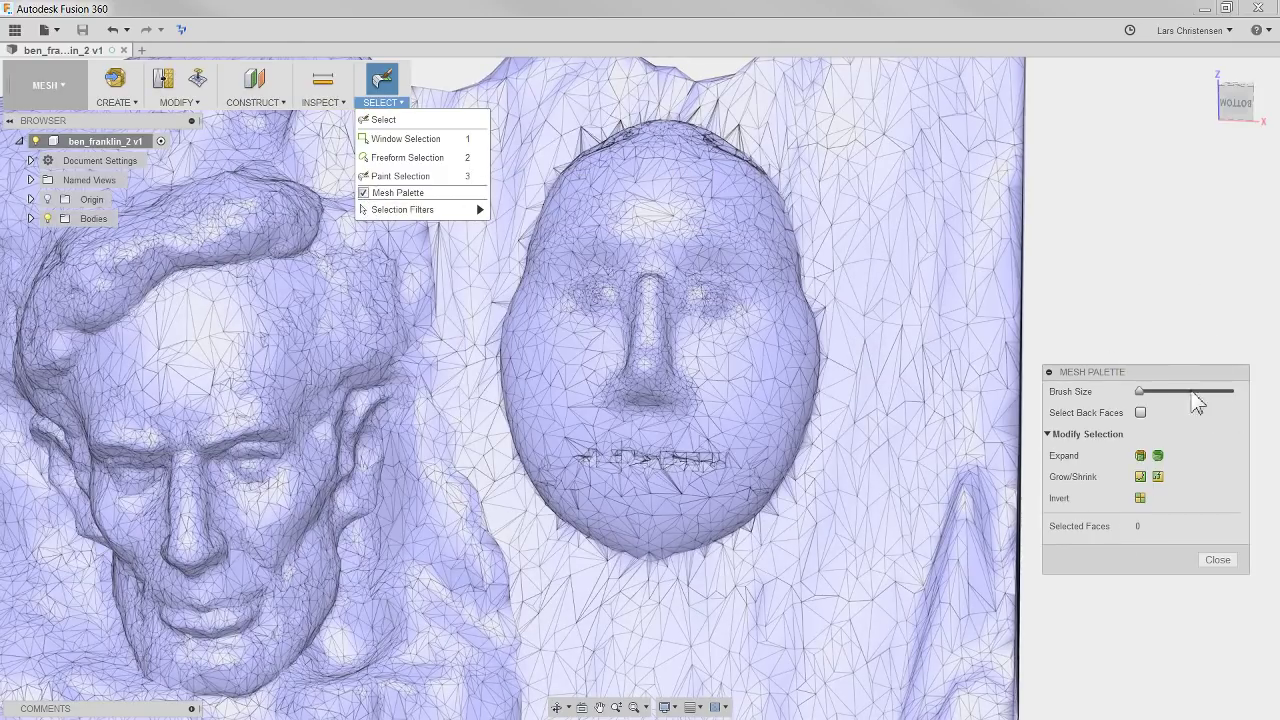
- Paint-select the whole egg-shaped fifth face, enlarging the brush size to cover it out to its rim
left_click_drag(1140, 392, 1147, 392)
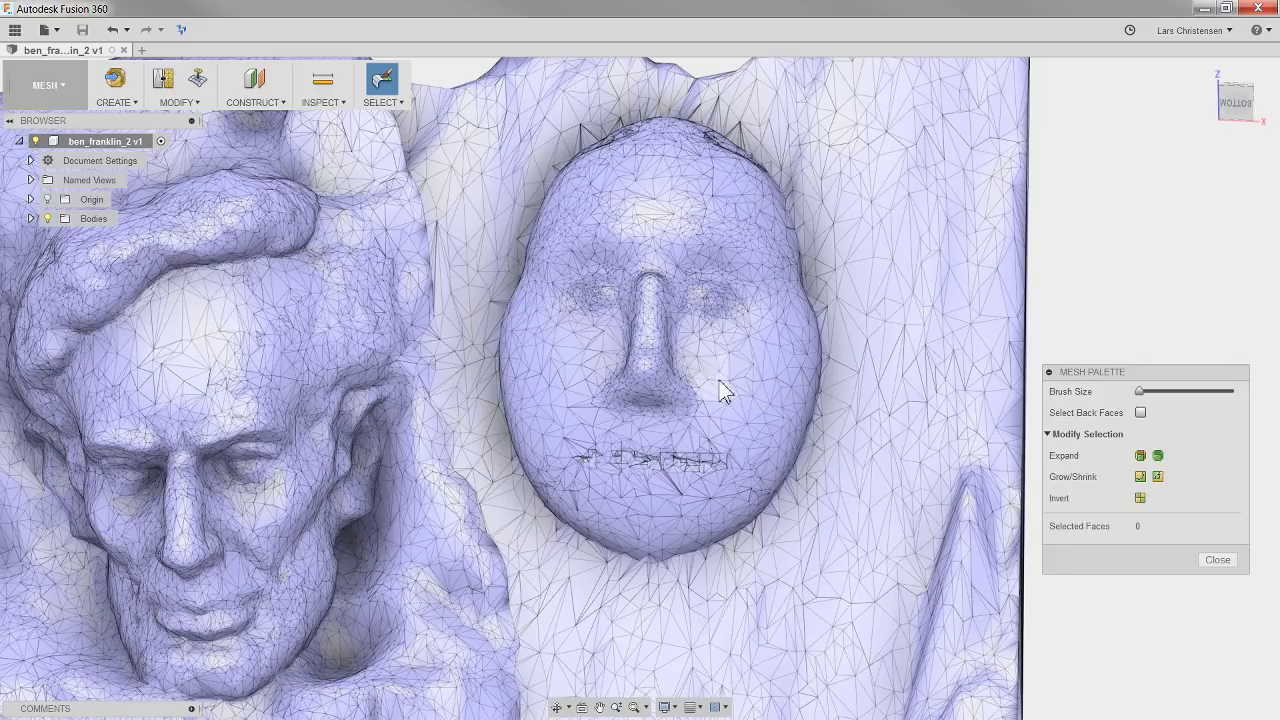
mouse_move(705, 370)
left_mouse_down()
mouse_move(695, 402)
mouse_move(648, 376)
left_mouse_up()
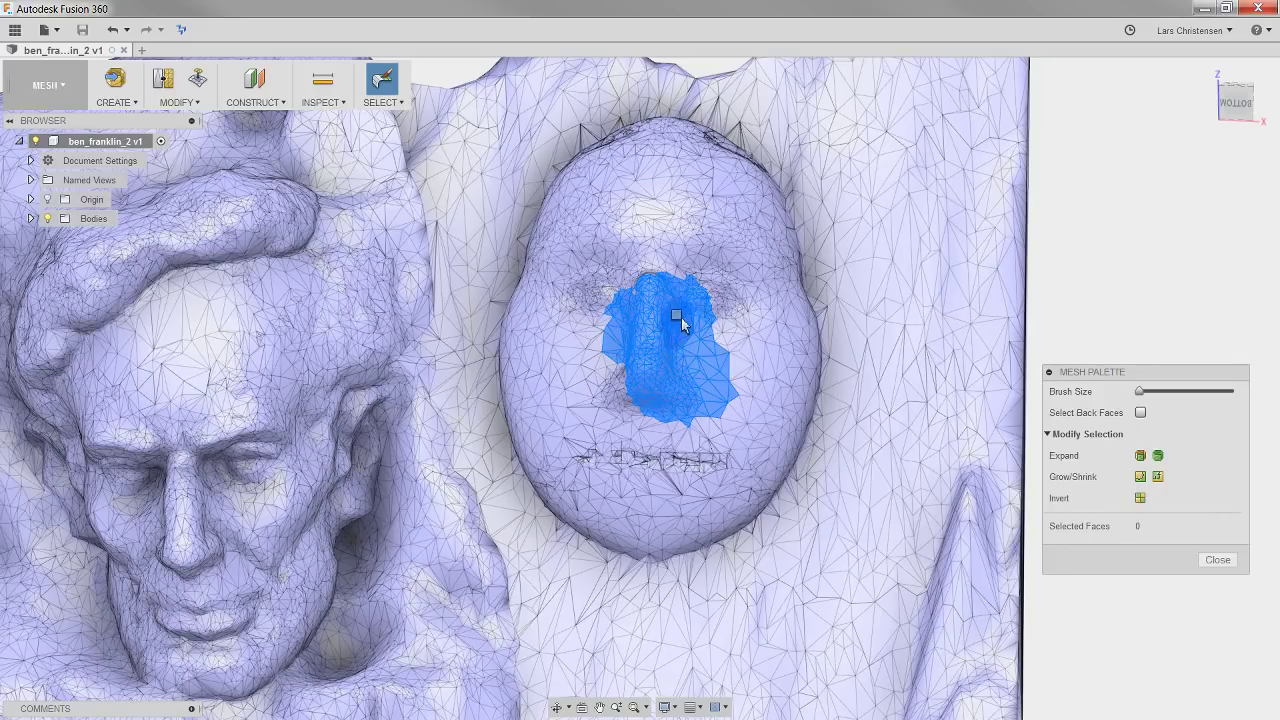
left_click_drag(1145, 396, 1157, 395)
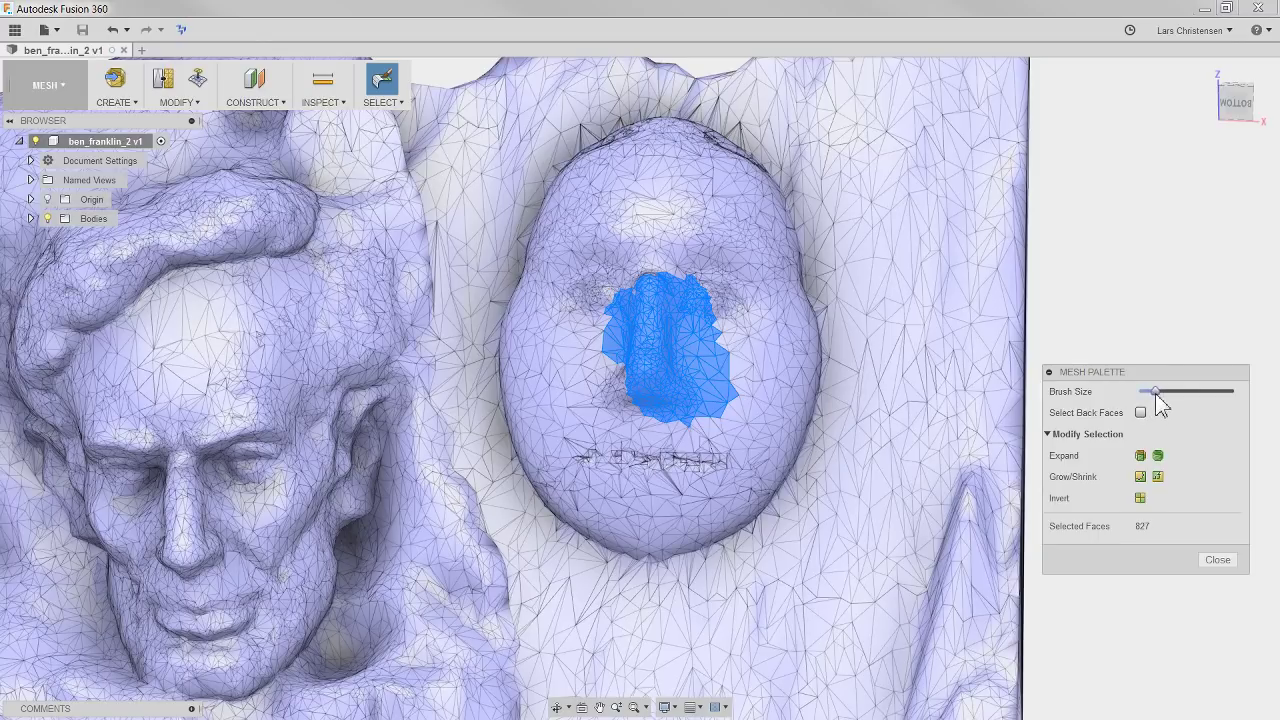
mouse_move(620, 367)
left_mouse_down()
mouse_move(661, 347)
mouse_move(653, 330)
mouse_move(644, 404)
mouse_move(667, 386)
mouse_move(678, 322)
mouse_move(647, 258)
mouse_move(673, 261)
mouse_move(691, 290)
mouse_move(645, 236)
mouse_move(621, 263)
mouse_move(641, 358)
mouse_move(625, 389)
mouse_move(651, 407)
mouse_move(727, 330)
mouse_move(723, 305)
mouse_move(653, 247)
mouse_move(604, 290)
mouse_move(596, 344)
mouse_move(640, 375)
mouse_move(680, 361)
mouse_move(647, 367)
left_mouse_up()
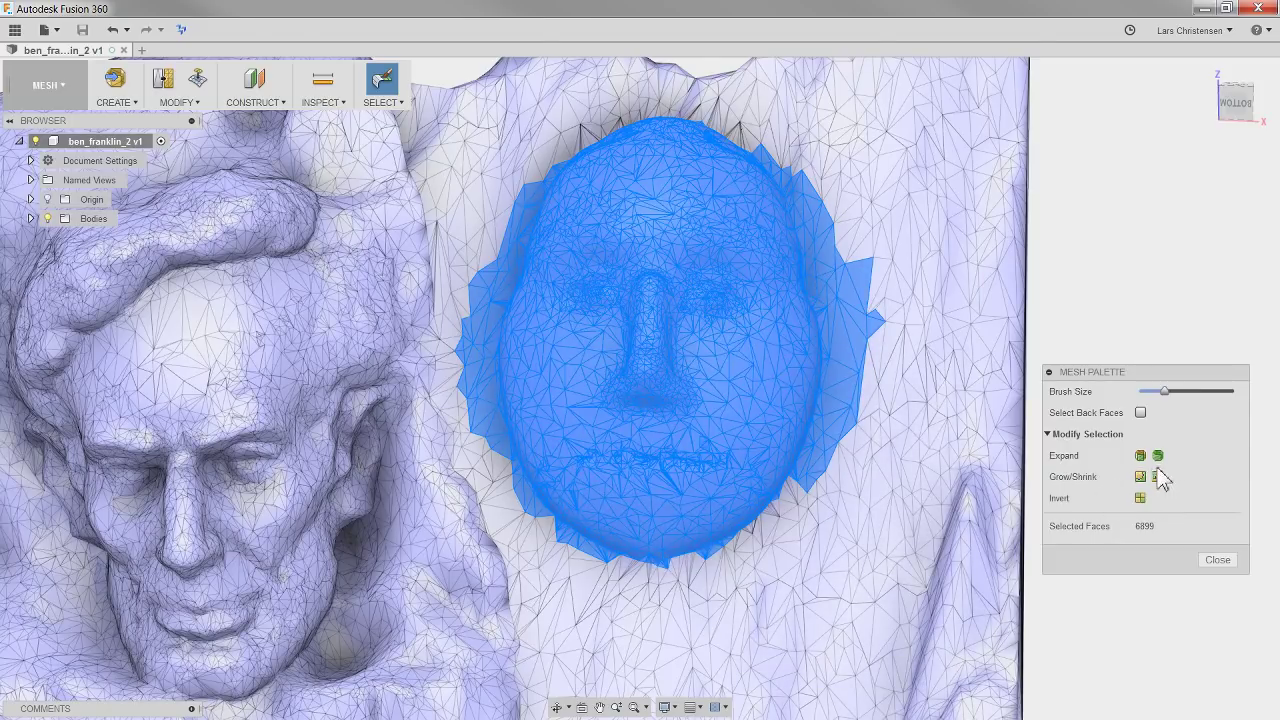
- Grow and shrink the painted selection until it closely follows the outline of the egg-shaped face
left_click(1141, 476)
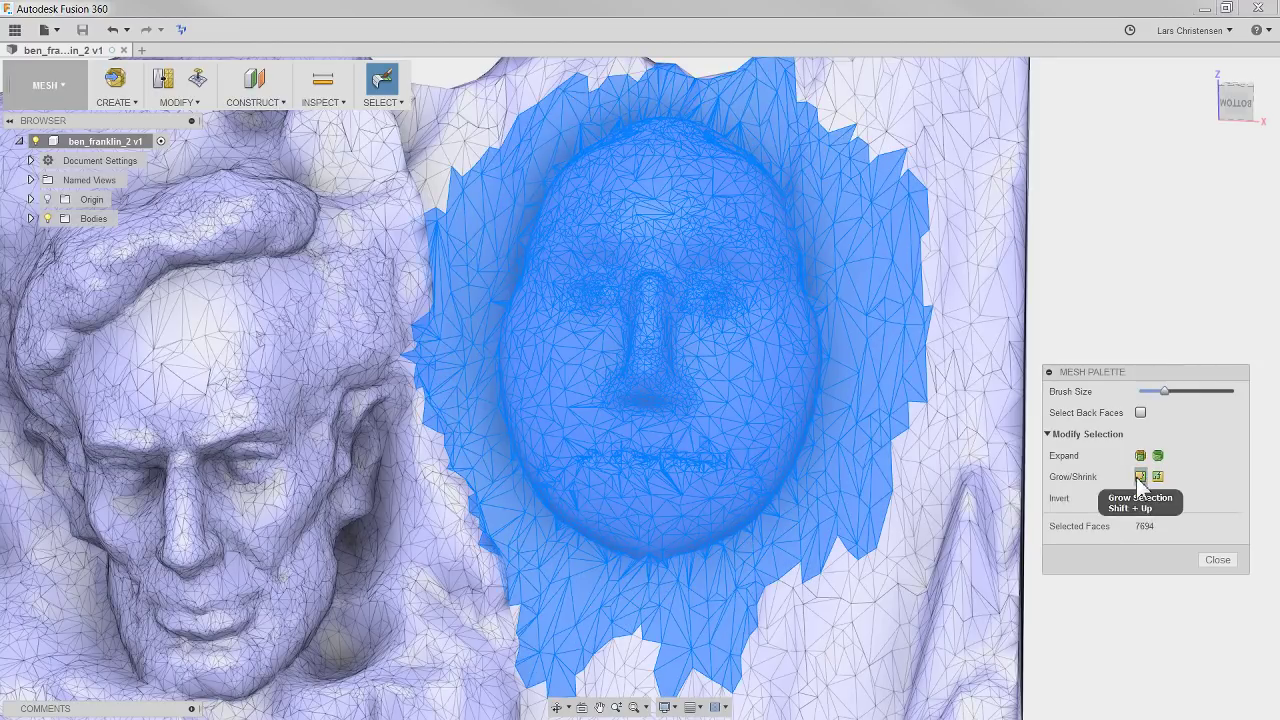
left_click(1157, 477)
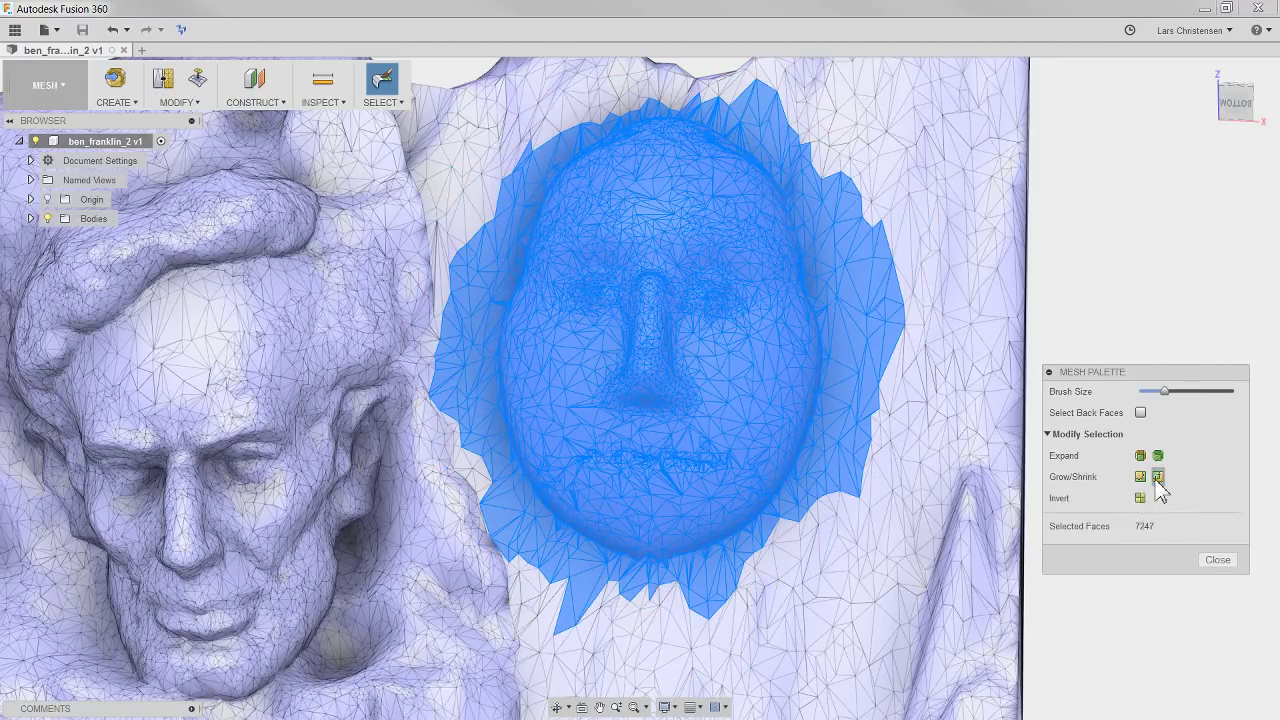
left_click(1157, 477)
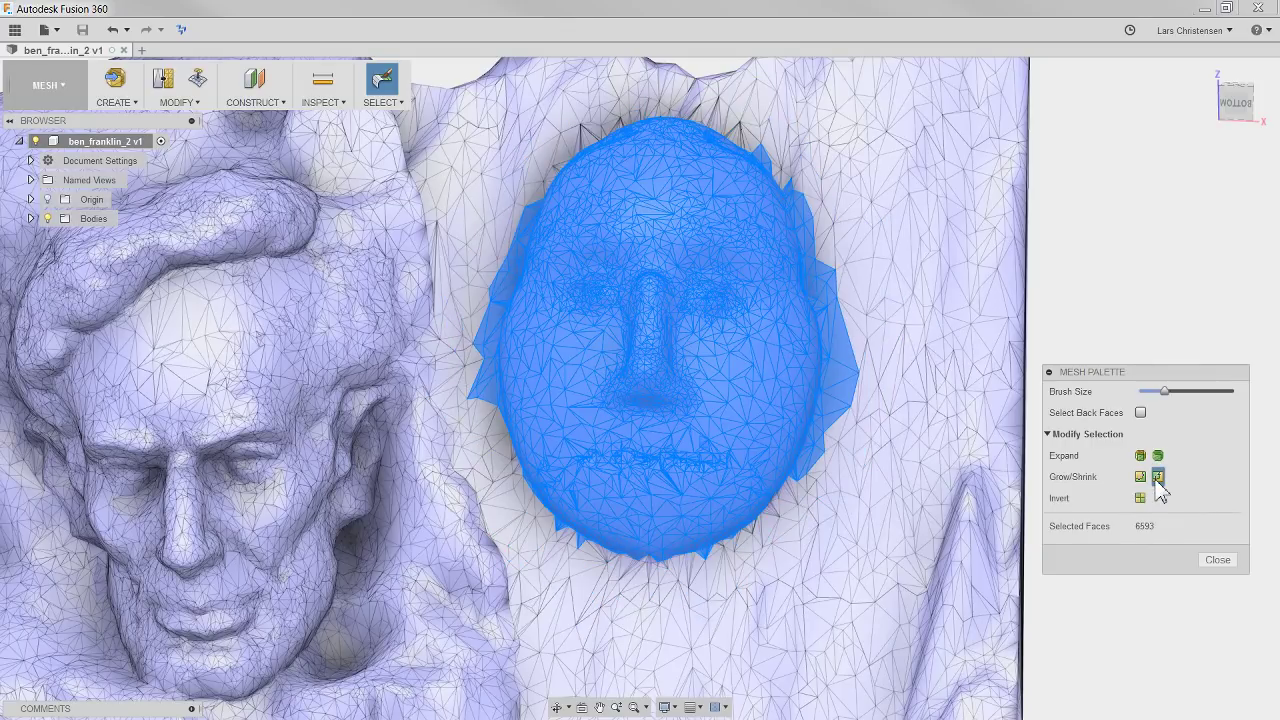
left_click(1157, 477)
left_click(1157, 477)
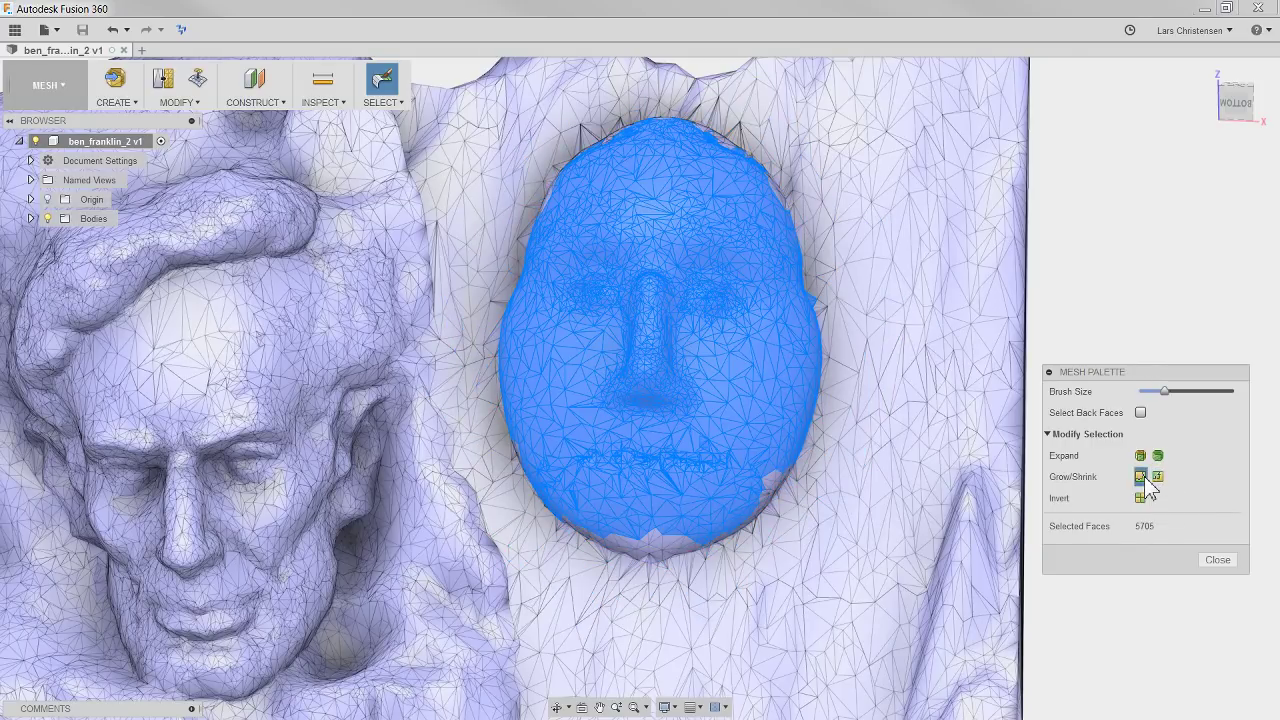
left_click(1141, 477)
- Preview Erase and Fill on the selected face with Uniform meshing and a density of 1, and cancel it
middle_click_drag(1060, 578, 323, 165, "shift")
left_click(180, 103)
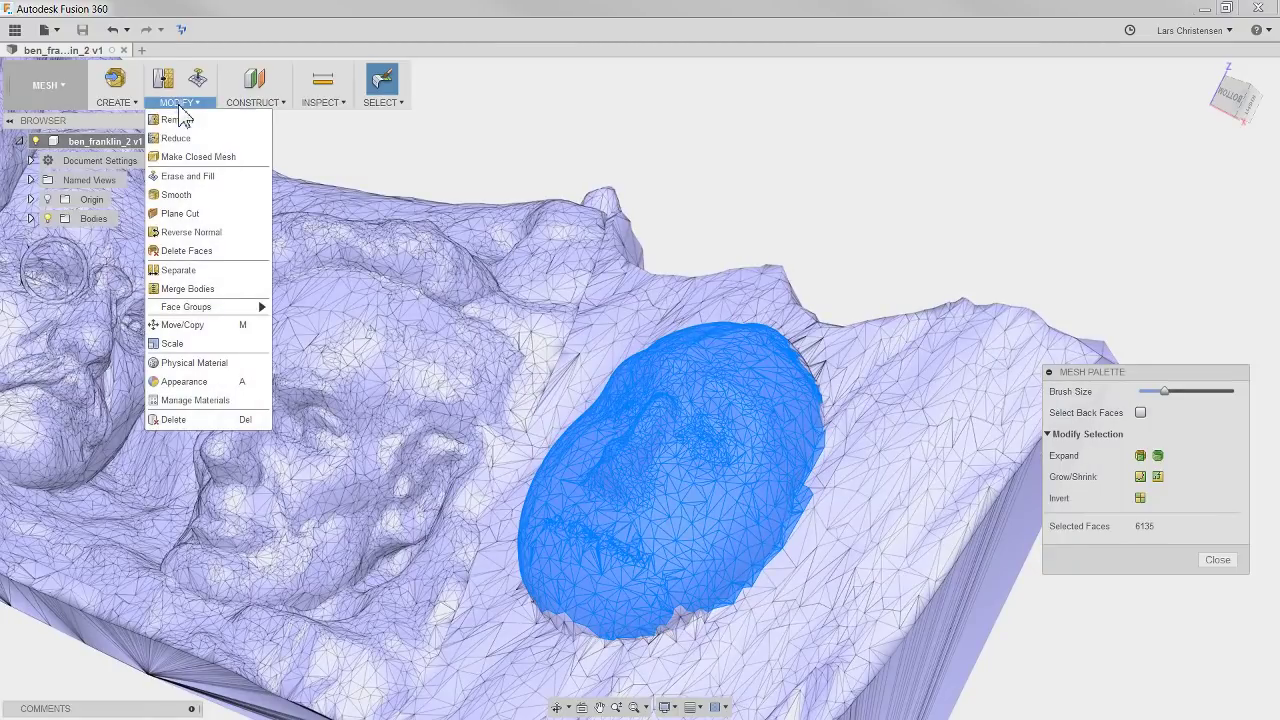
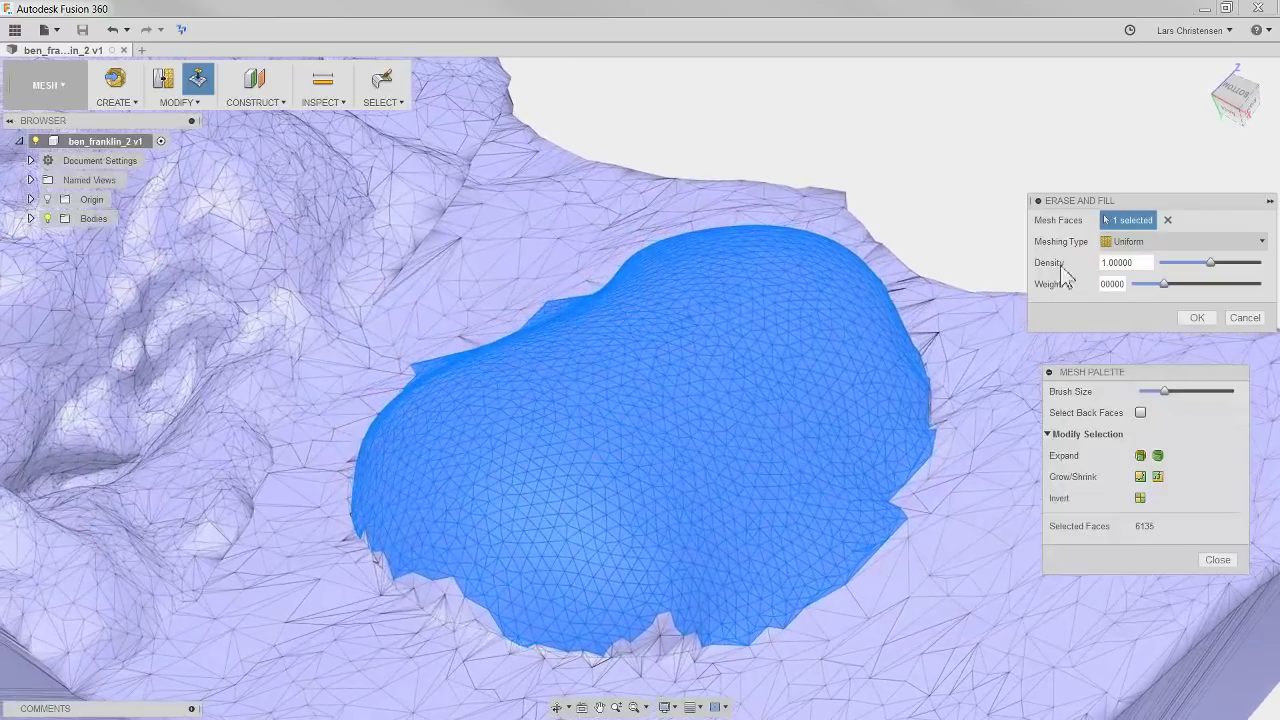
middle_click_drag(695, 535, 683, 372, "shift")
middle_click_drag(612, 535, 614, 490, "shift")
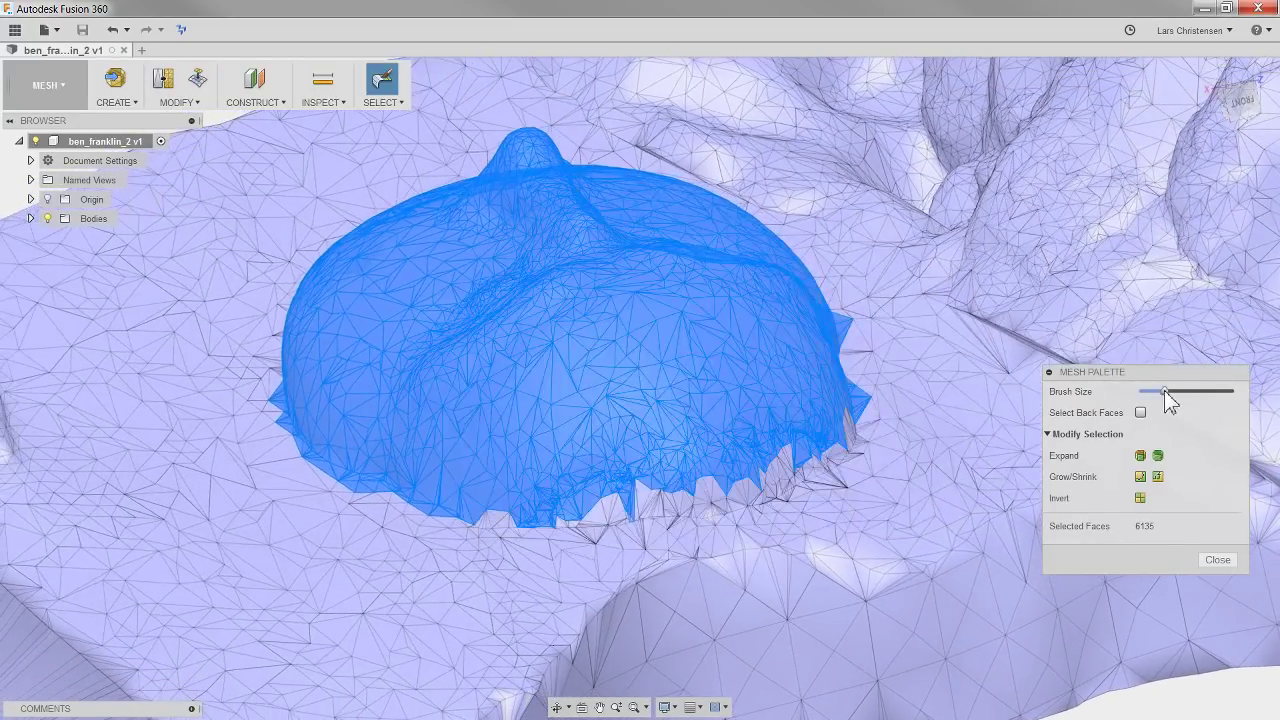
- Reduce the brush to its smallest size and paint the missed triangles around the egg-shaped face's rim into the selection
left_click_drag(1164, 390, 1139, 391)
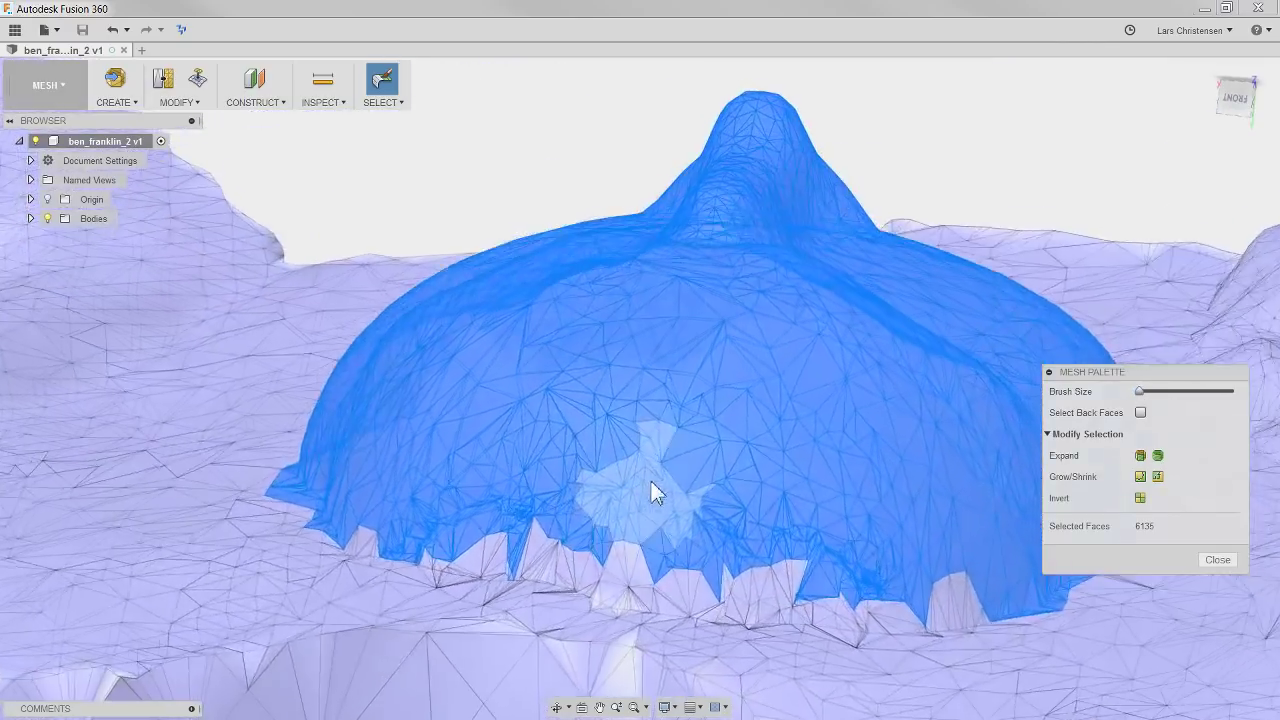
scroll(651, 481, "up", 2)
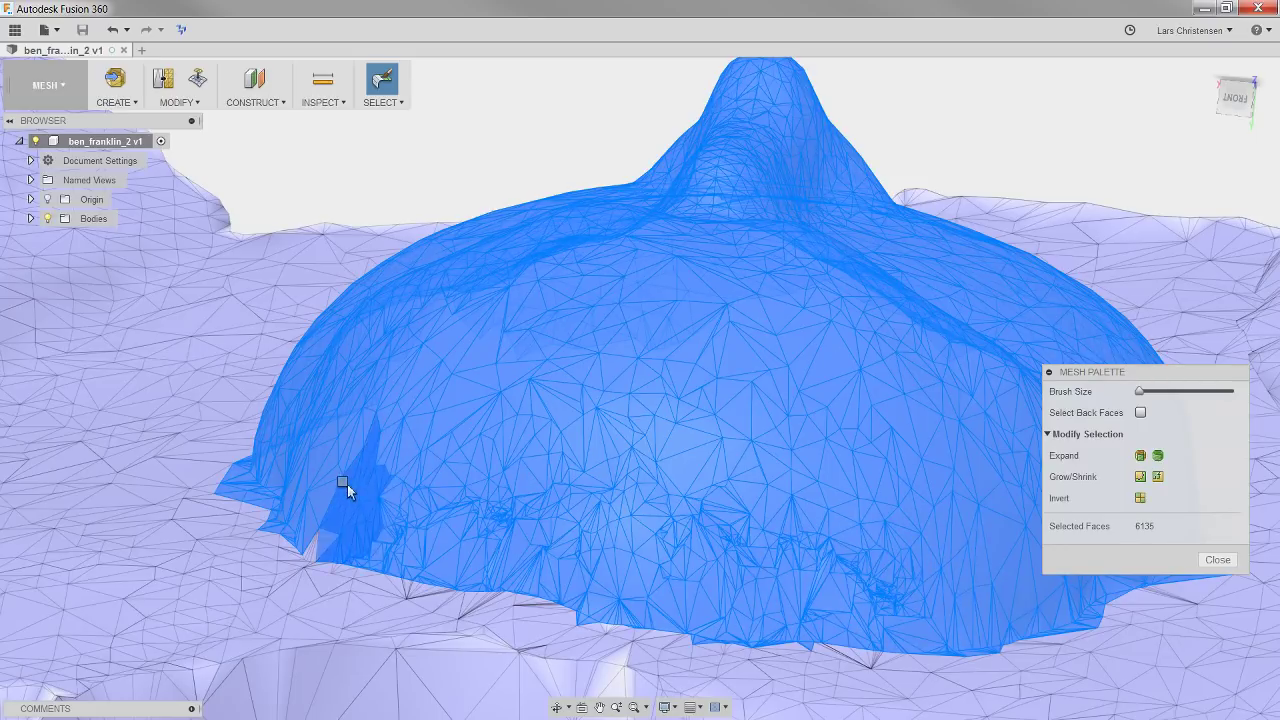
mouse_move(347, 484)
left_mouse_down()
mouse_move(337, 481)
mouse_move(403, 456)
left_mouse_up()
mouse_move(403, 456)
middle_mouse_down("shift")
mouse_move(560, 438)
mouse_move(554, 500)
mouse_move(595, 499)
mouse_move(775, 438)
middle_mouse_up("shift")
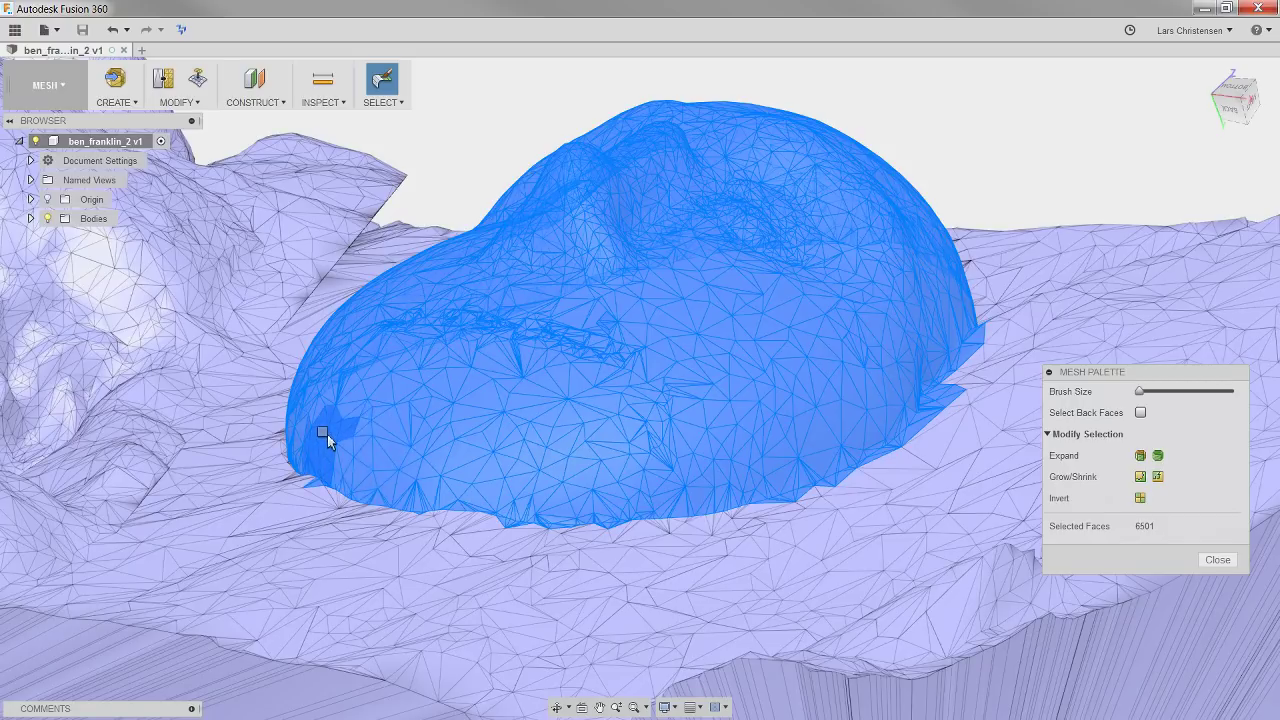
left_click_drag(327, 434, 397, 431)
mouse_move(397, 431)
middle_mouse_down("shift")
mouse_move(491, 434)
mouse_move(489, 523)
mouse_move(431, 580)
middle_mouse_up("shift")
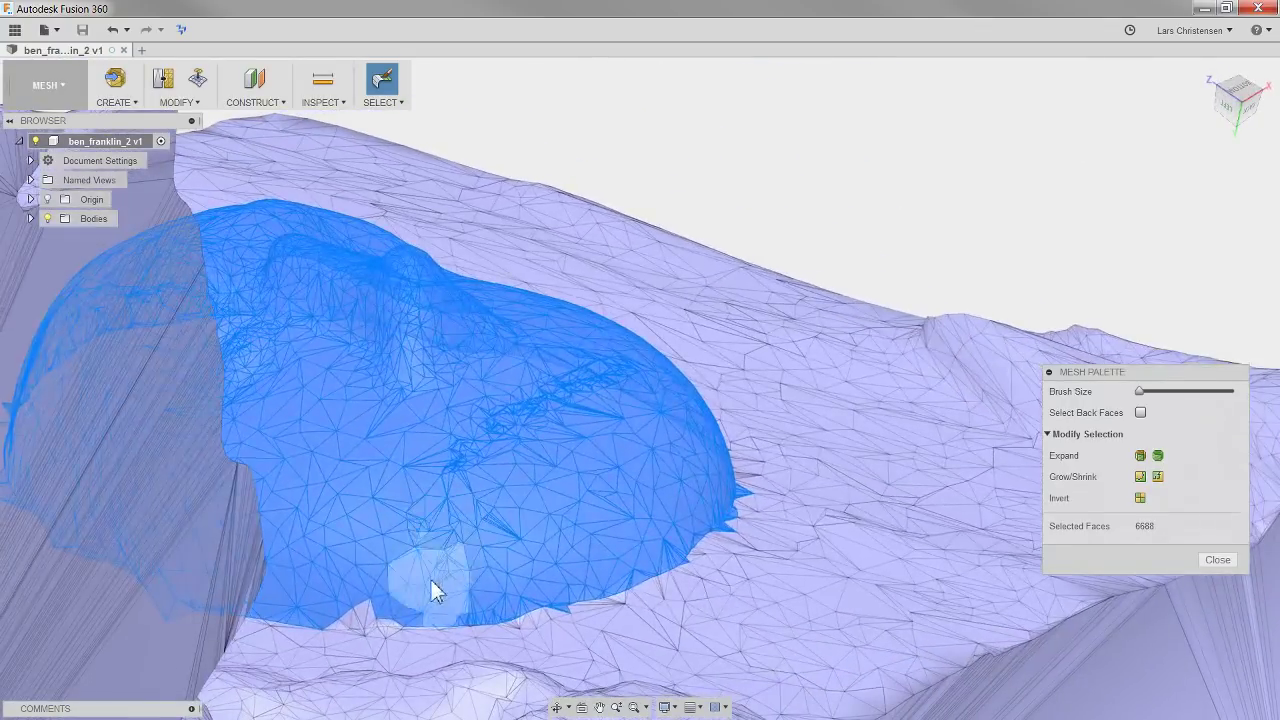
mouse_move(367, 580)
left_mouse_down()
mouse_move(348, 581)
mouse_move(355, 564)
left_mouse_up()
mouse_move(355, 564)
middle_mouse_down("shift")
mouse_move(502, 464)
mouse_move(511, 471)
mouse_move(514, 429)
mouse_move(553, 350)
mouse_move(600, 345)
middle_mouse_up("shift")
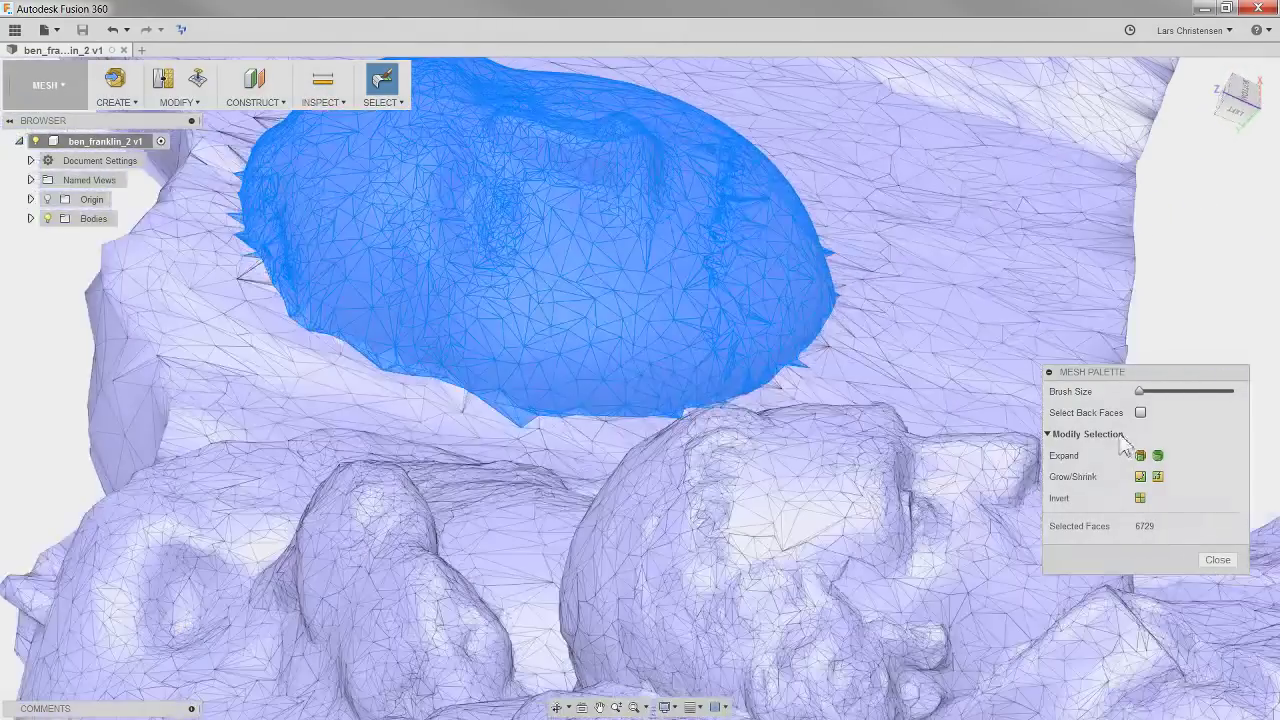
- Erase and Fill the selected fifth face with the Minimal meshing type and clear the selection
left_click(183, 108)
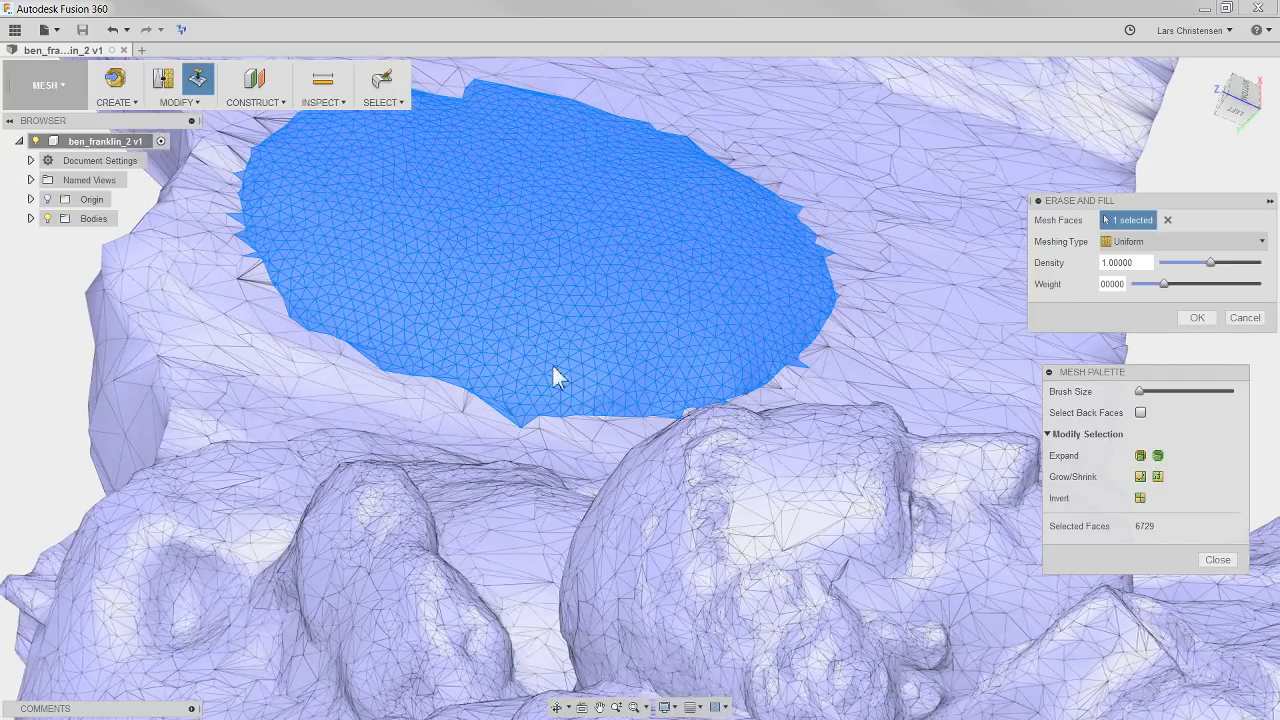
mouse_move(557, 374)
middle_mouse_down("shift")
mouse_move(608, 408)
mouse_move(915, 375)
mouse_move(953, 326)
middle_mouse_up("shift")
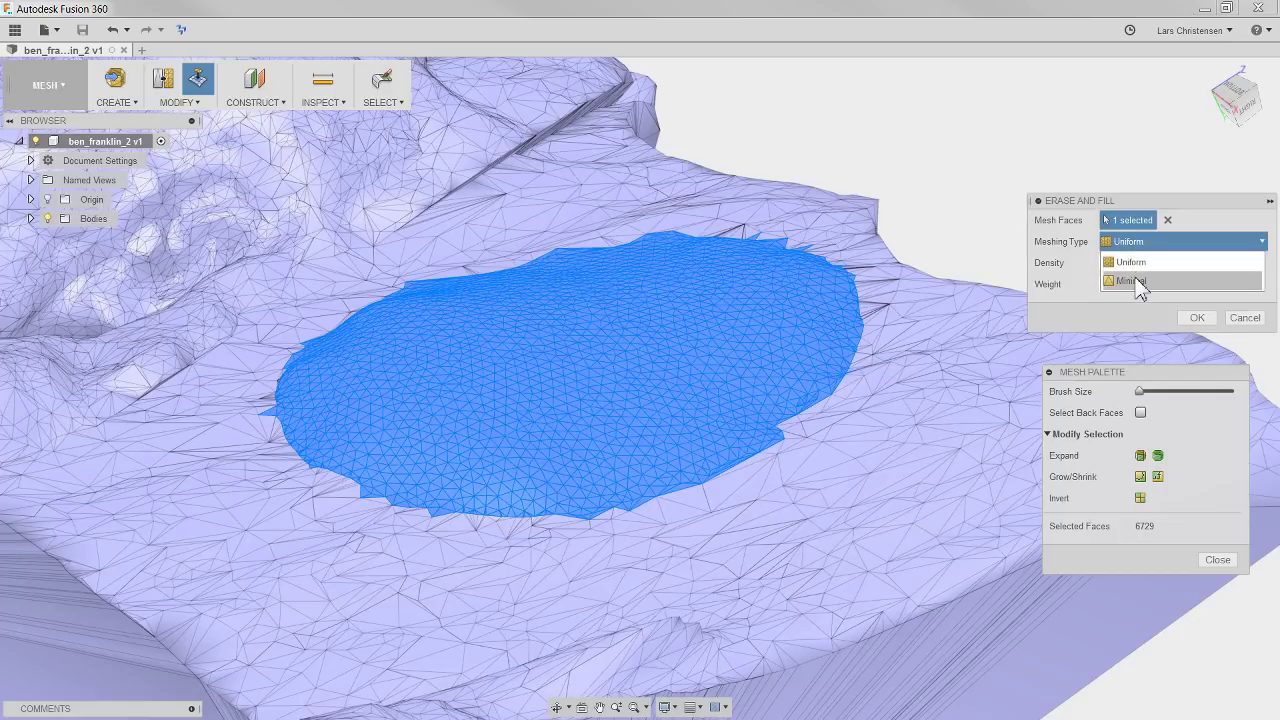
left_click(1135, 283)
middle_click_drag(1137, 286, 810, 397, "shift")
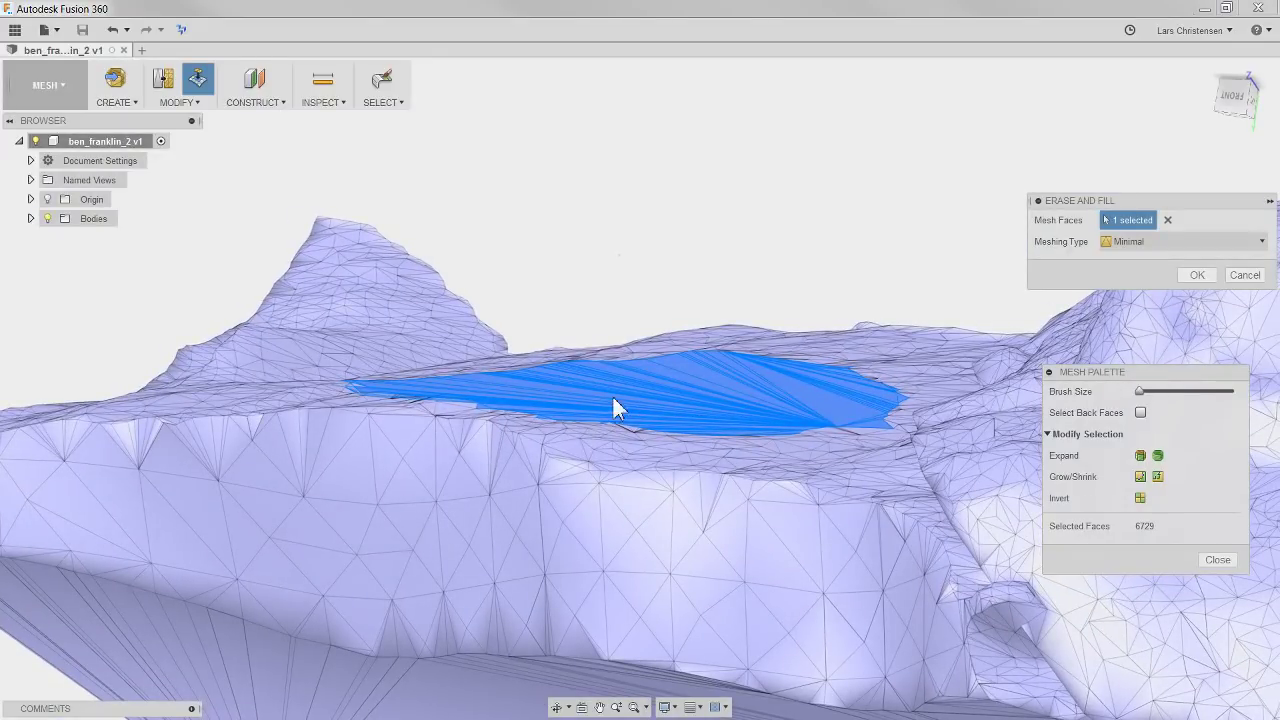
left_click(1193, 276)
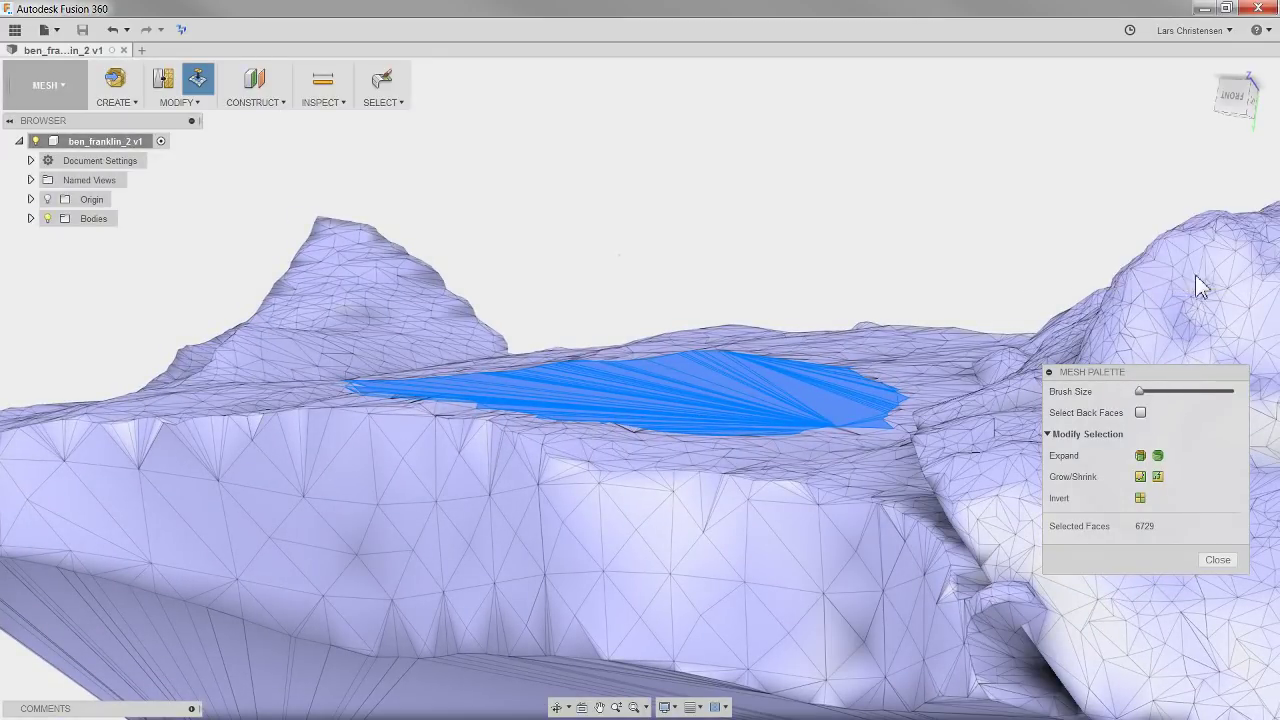
left_click(919, 188)
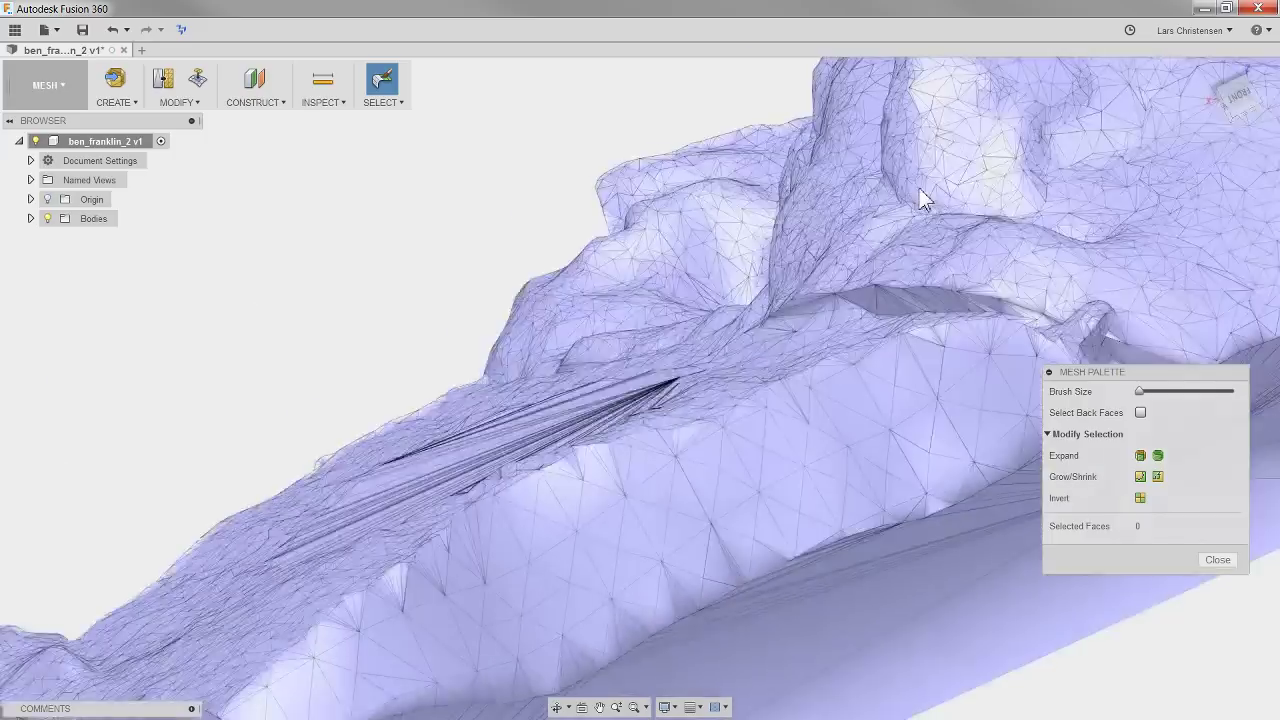
- Paint-select the coat and shoulder area beside the first bust's lapel down to the lower edge, slightly enlarging the brush
middle_click_drag(919, 188, 678, 633, "shift")
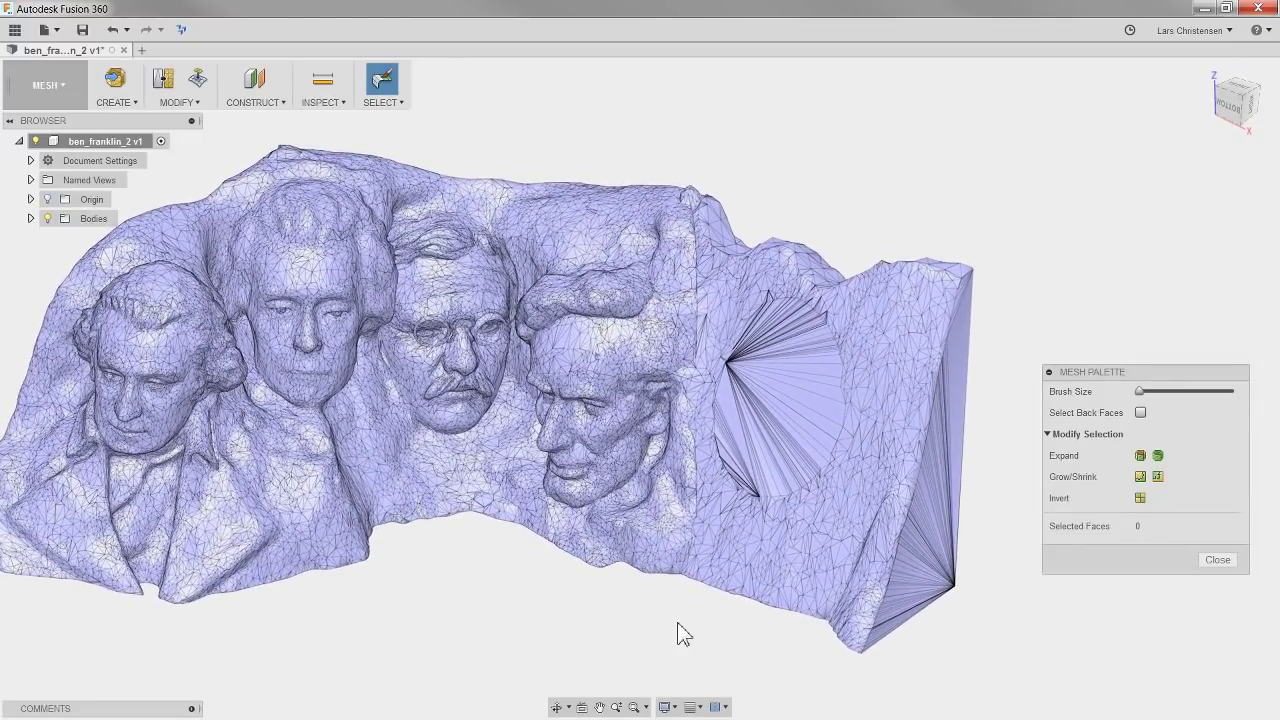
scroll(781, 475, "up", 3)
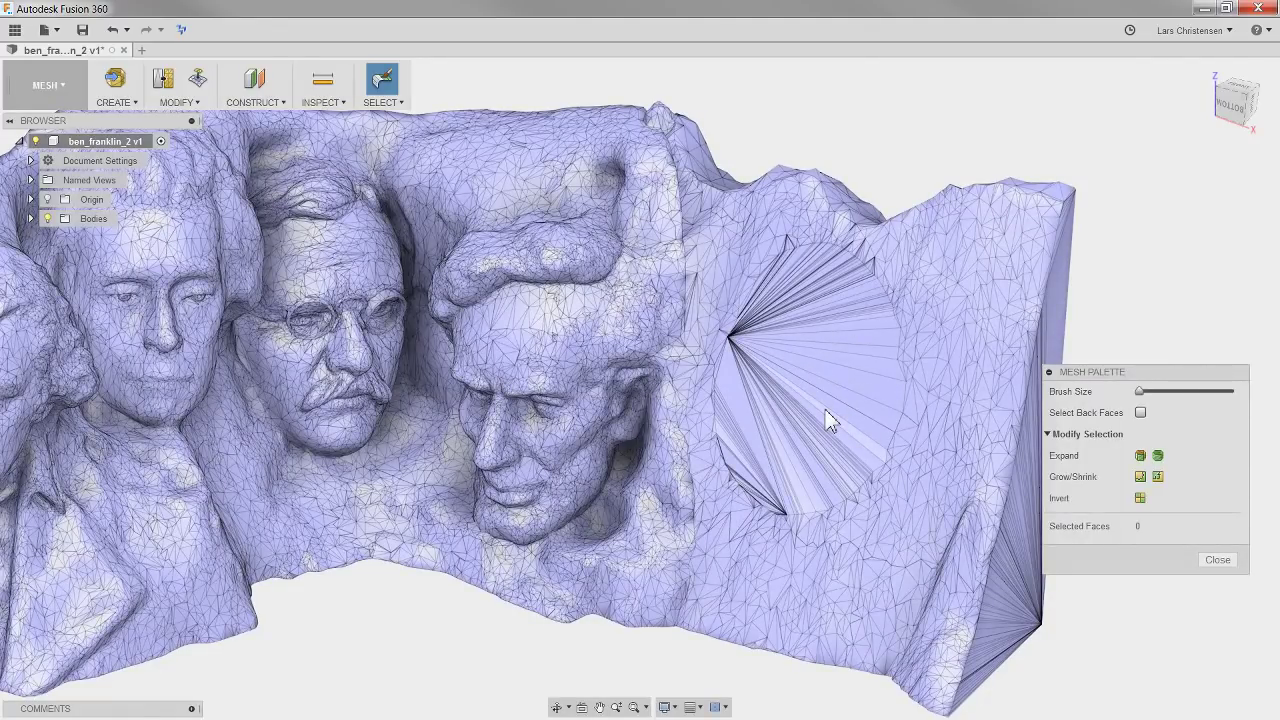
middle_click_drag(825, 409, 379, 708, "shift")
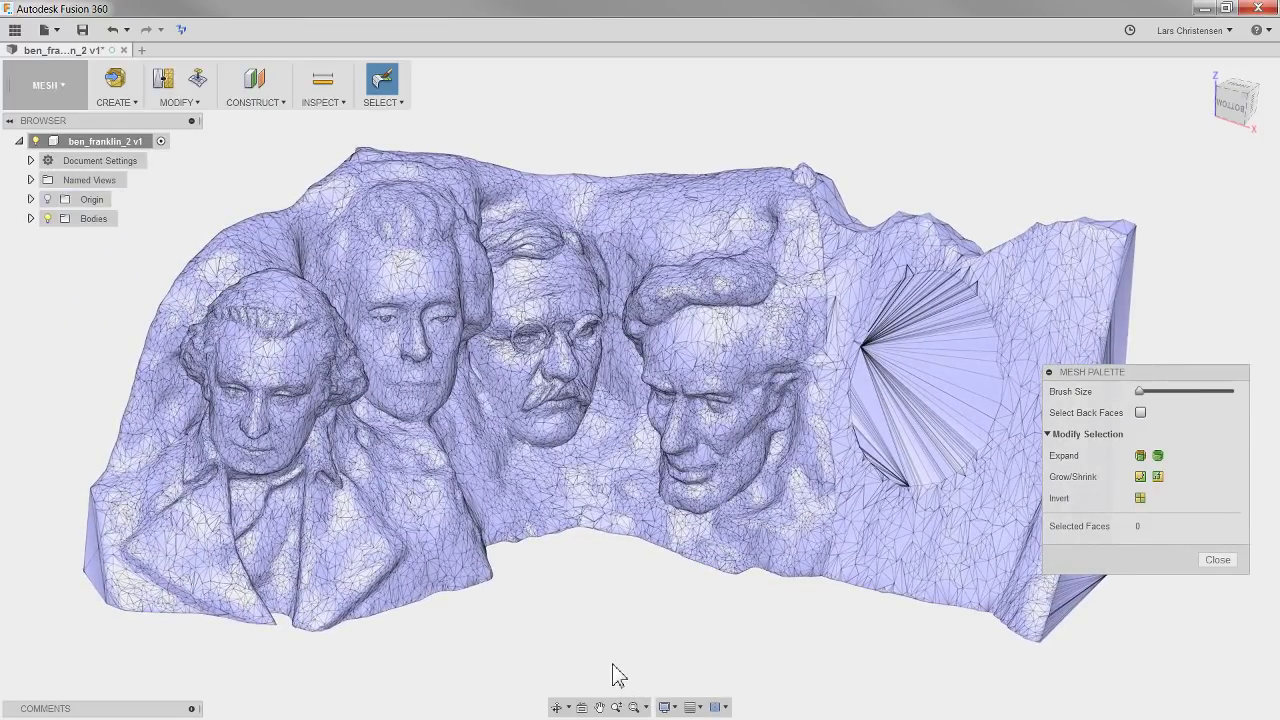
middle_click_drag(617, 676, 503, 457, "shift")
scroll(609, 645, "up", 5)
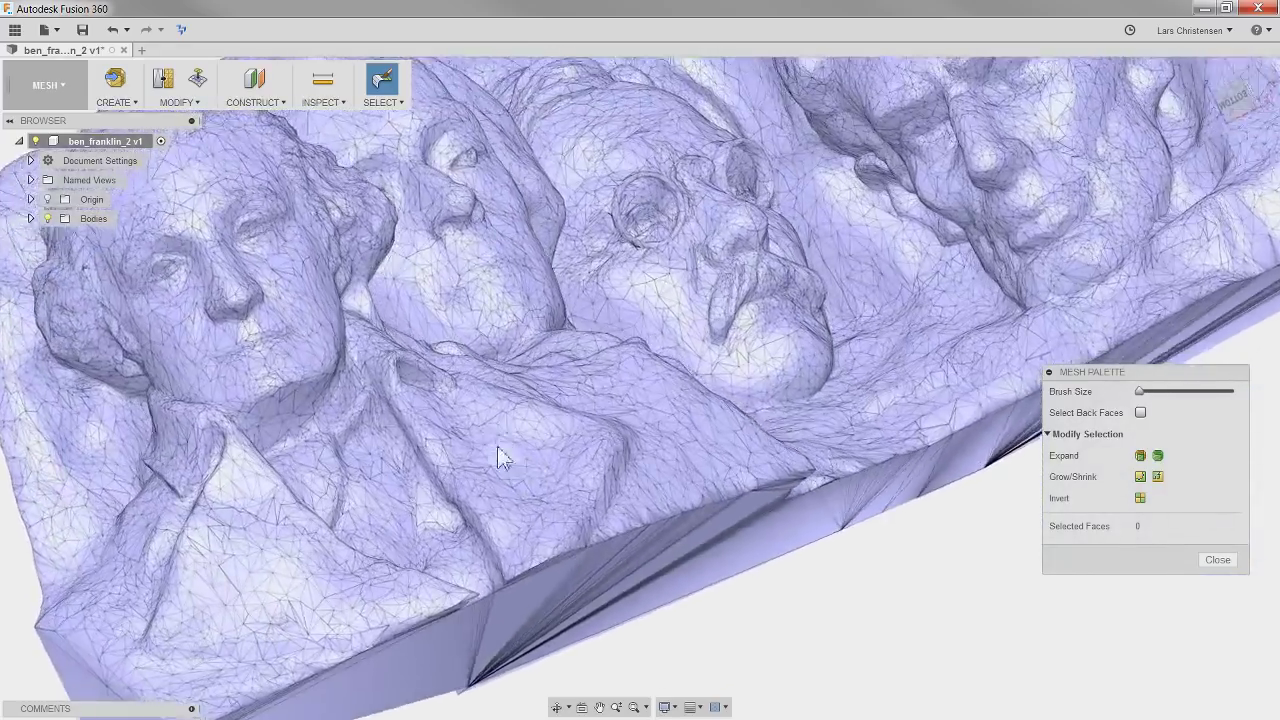
scroll(503, 457, "up", 8)
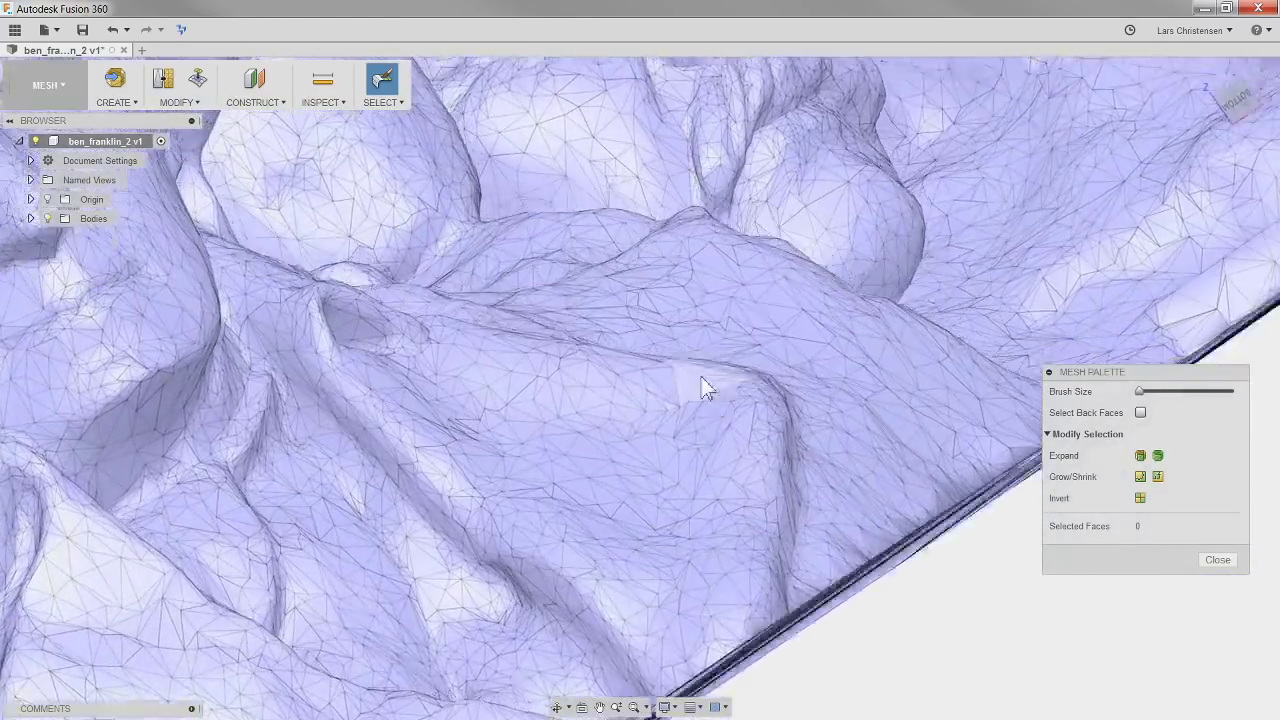
mouse_move(703, 388)
middle_mouse_down("shift")
mouse_move(679, 529)
mouse_move(655, 522)
mouse_move(600, 543)
mouse_move(410, 428)
mouse_move(443, 506)
mouse_move(451, 497)
middle_mouse_up("shift")
left_click_drag(451, 497, 505, 490)
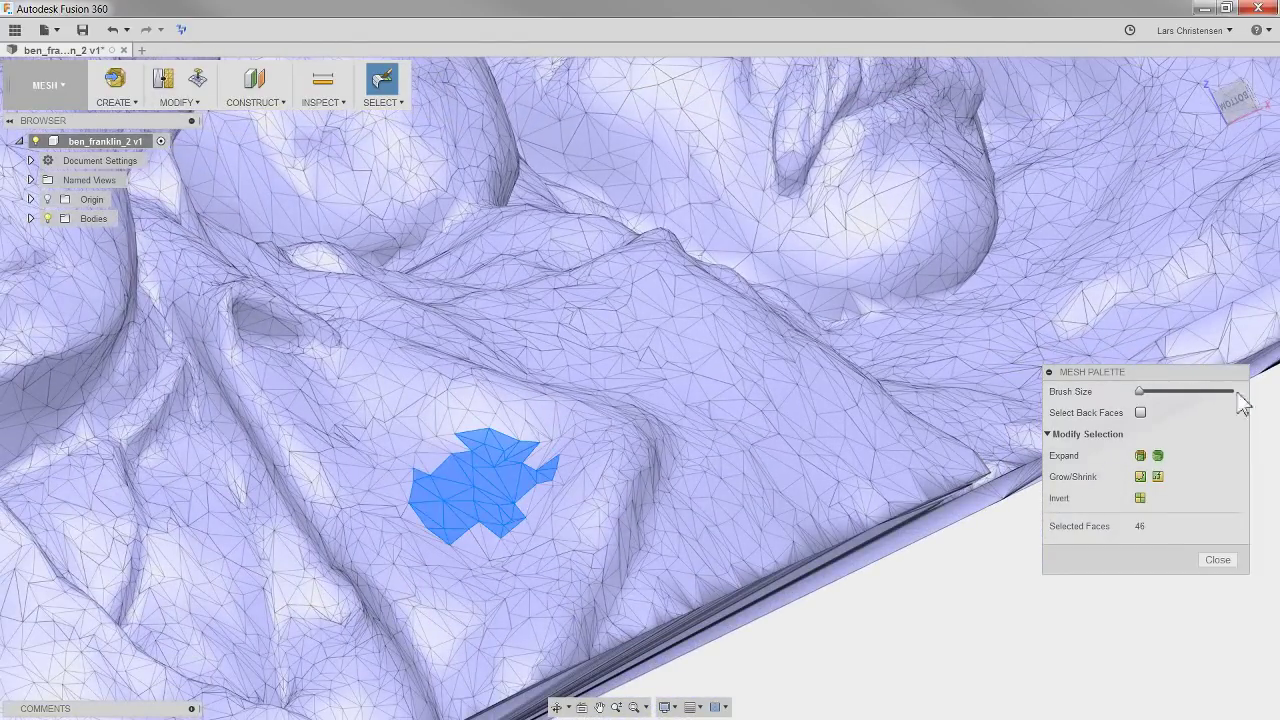
left_click_drag(1155, 391, 1159, 391)
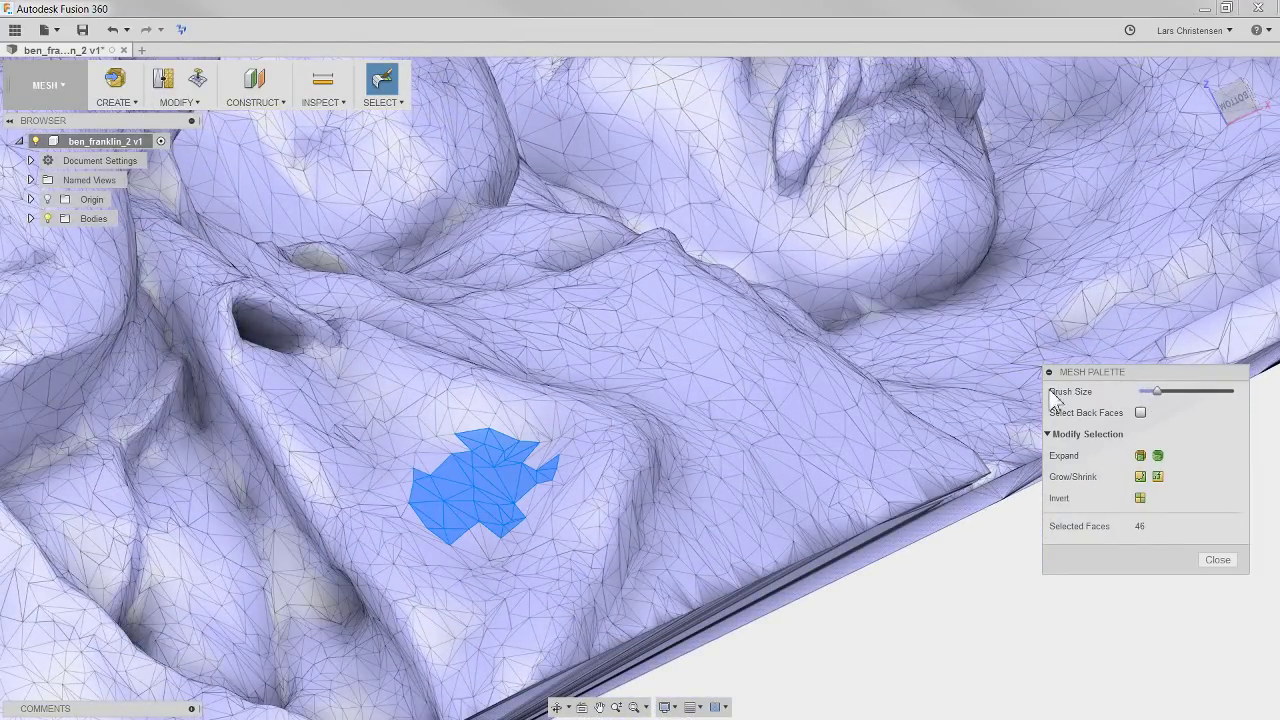
mouse_move(529, 453)
left_mouse_down()
mouse_move(545, 537)
mouse_move(537, 578)
mouse_move(586, 490)
mouse_move(777, 407)
mouse_move(544, 368)
mouse_move(485, 401)
mouse_move(434, 368)
mouse_move(501, 395)
left_mouse_up()
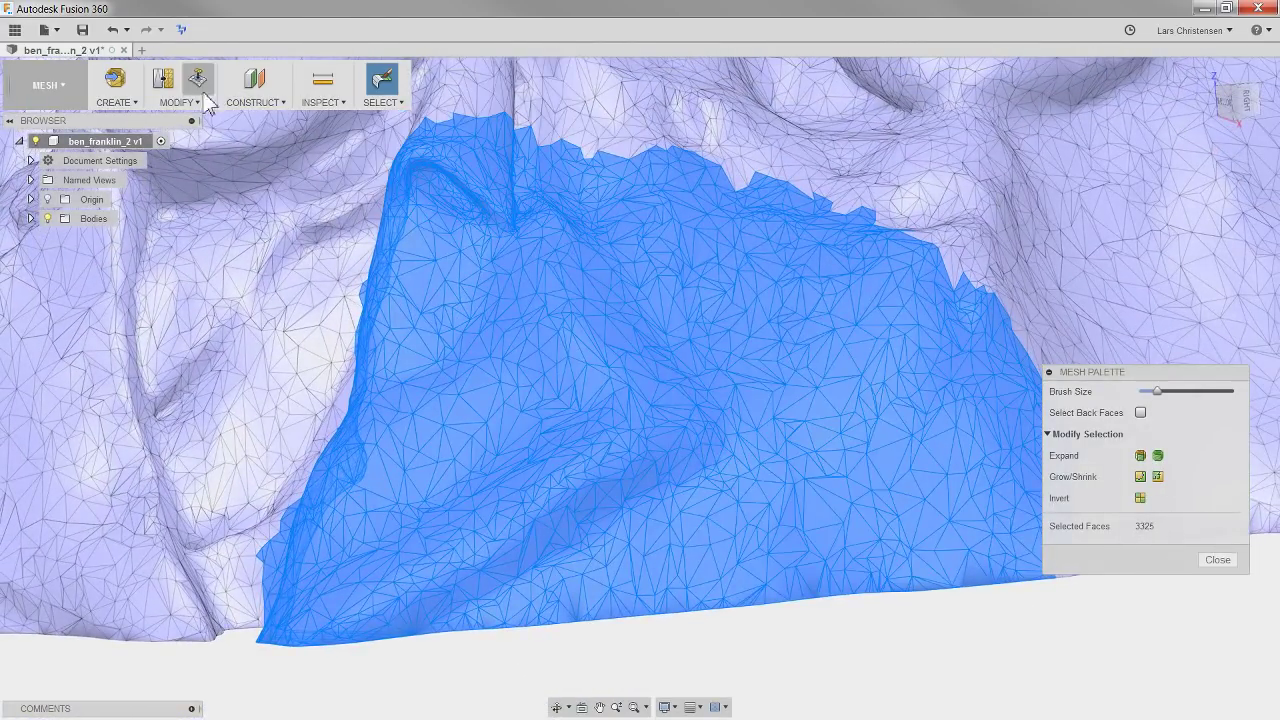
- Preview Erase and Fill on the coat selection with Minimal meshing, cancel it and clear the selection
left_click(177, 88)
left_click(186, 180)
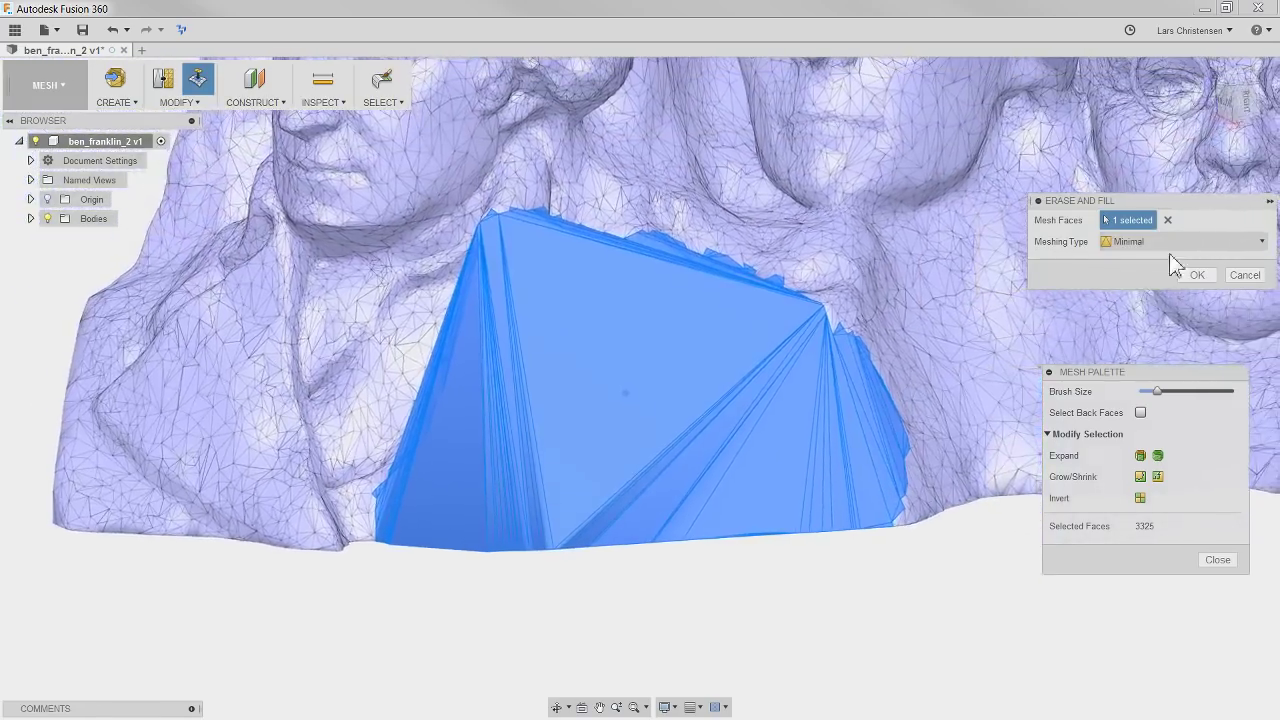
middle_click_drag(1169, 253, 589, 378, "shift")
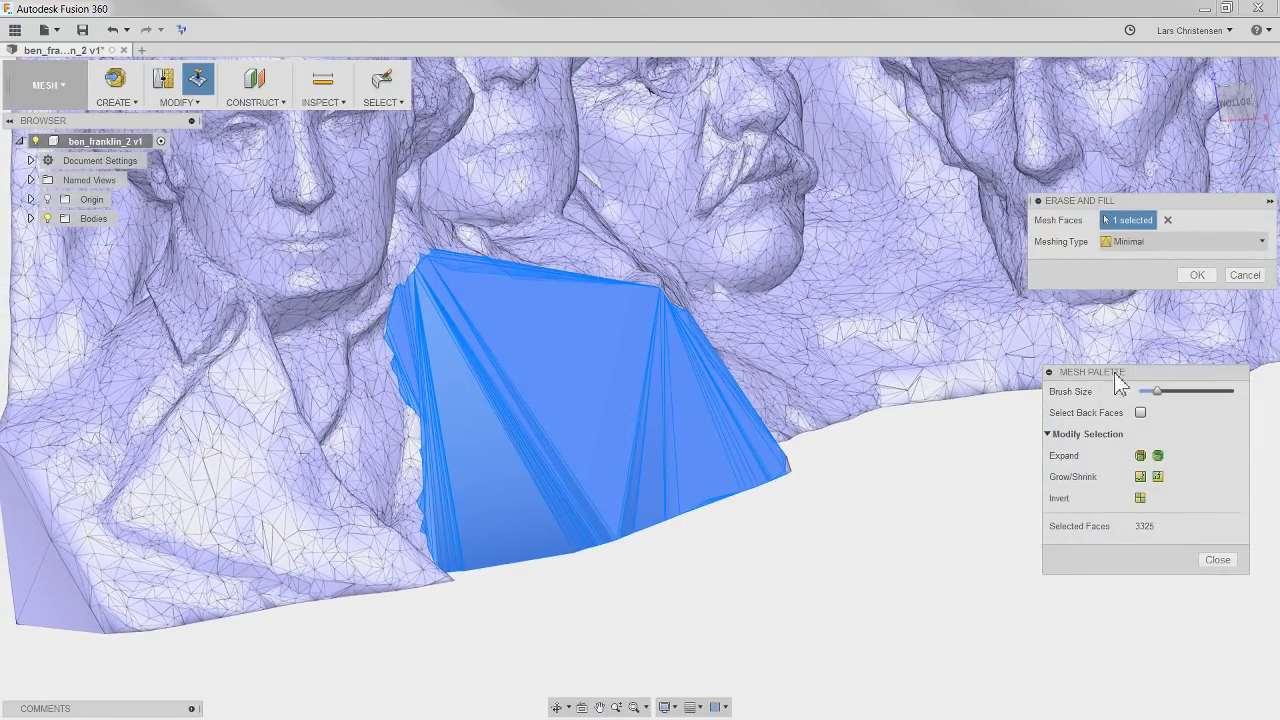
left_click(1245, 276)
left_click(725, 609)
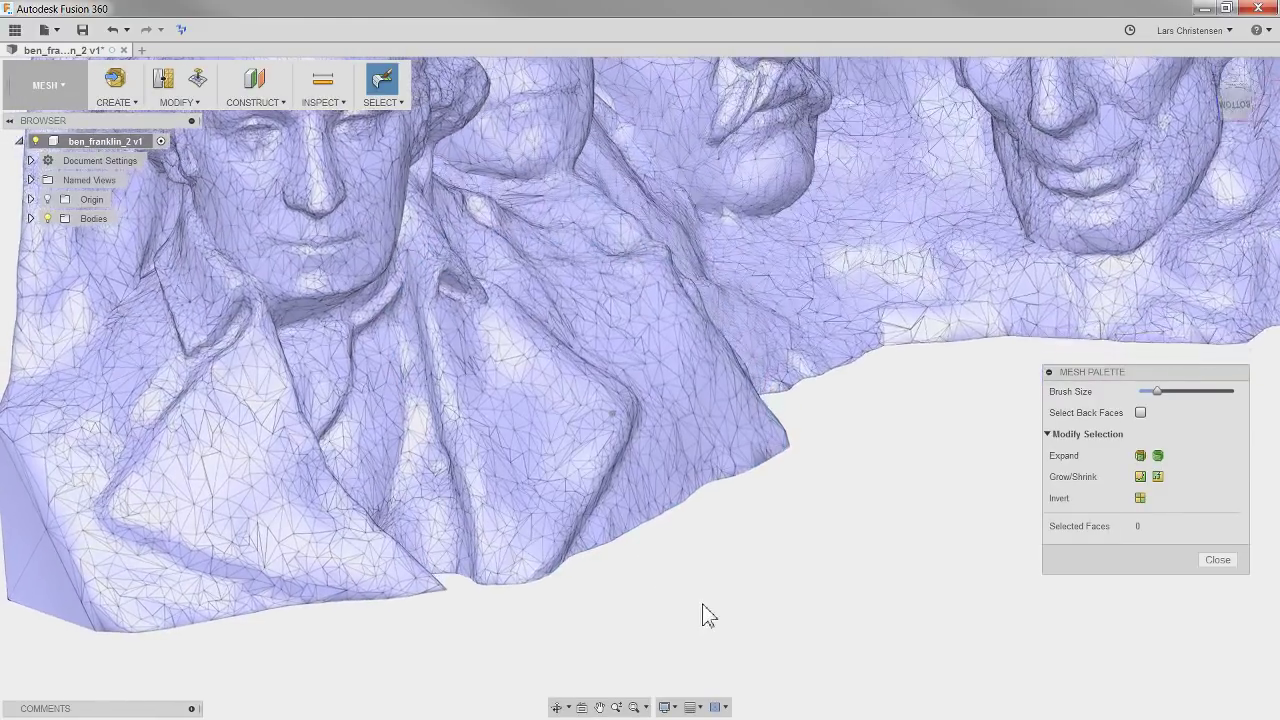
- Set up a Plane Cut on the sculpture mesh, flipping it to keep the four faces and shifting the plane about 1.36 mm towards them
middle_click_drag(708, 614, 585, 450, "shift")
scroll(715, 505, "down", 5)
middle_click_drag(715, 505, 586, 470, "shift")
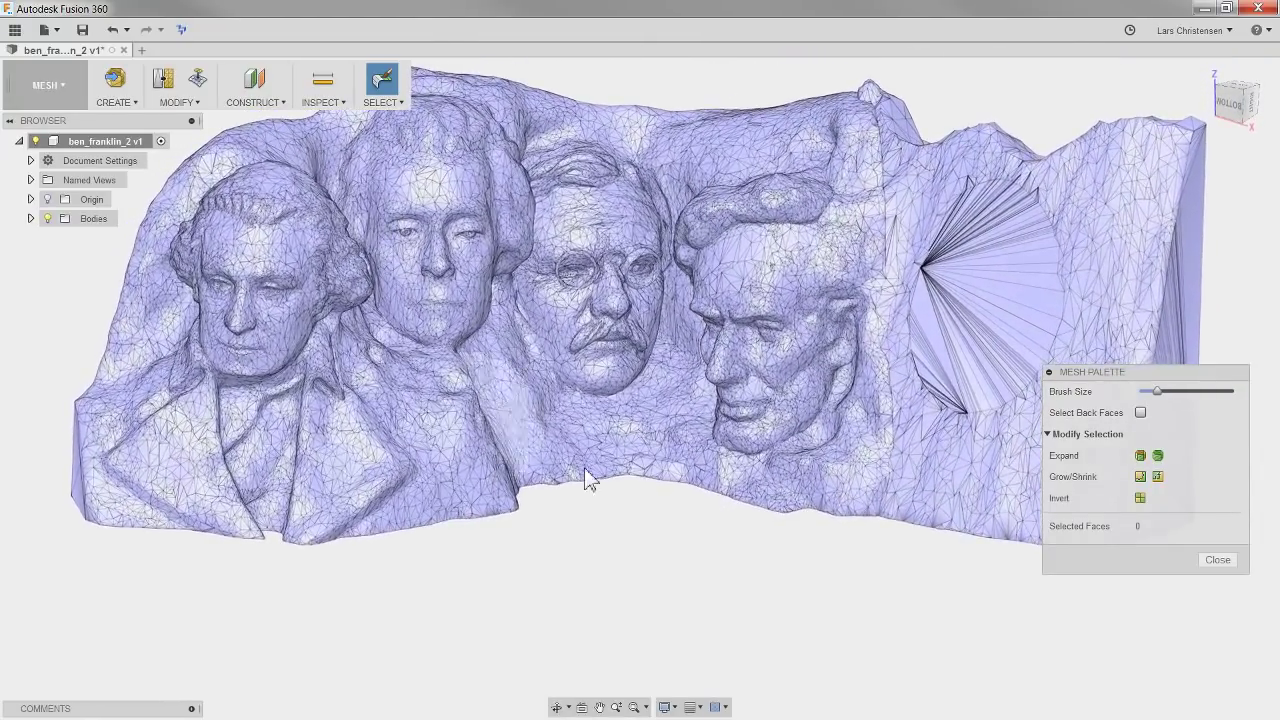
left_click(188, 104)
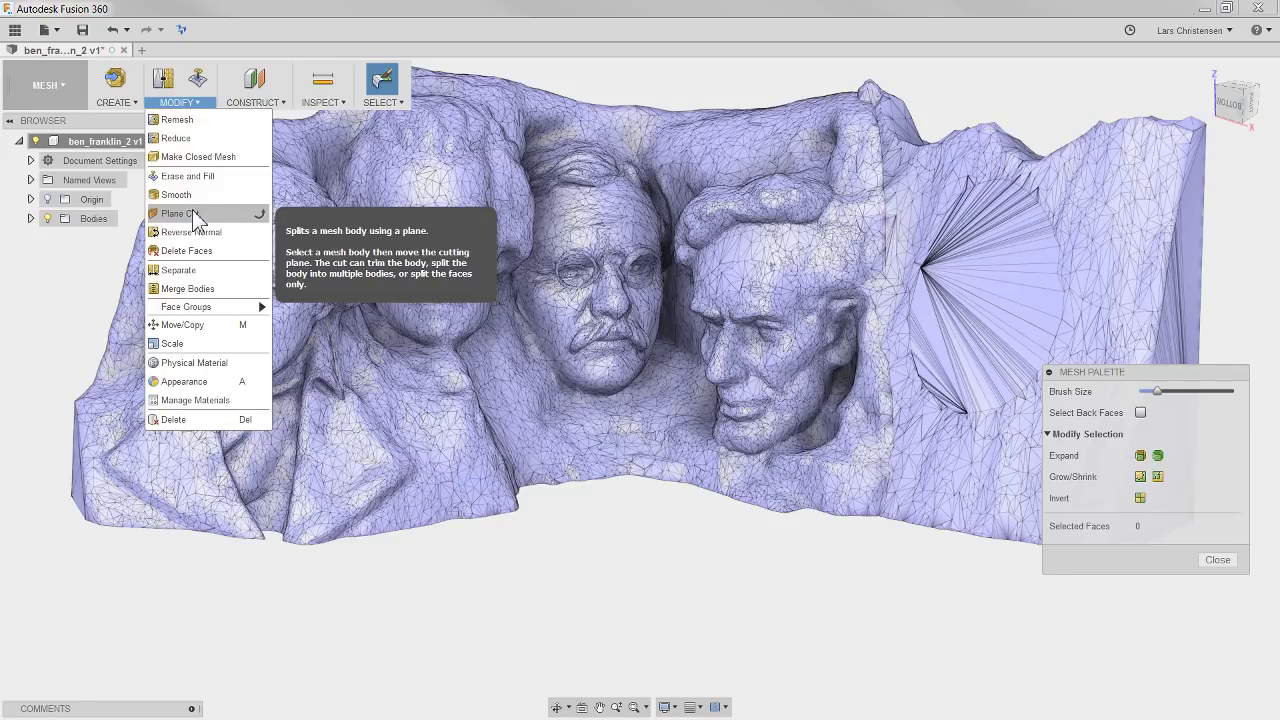
left_click(182, 213)
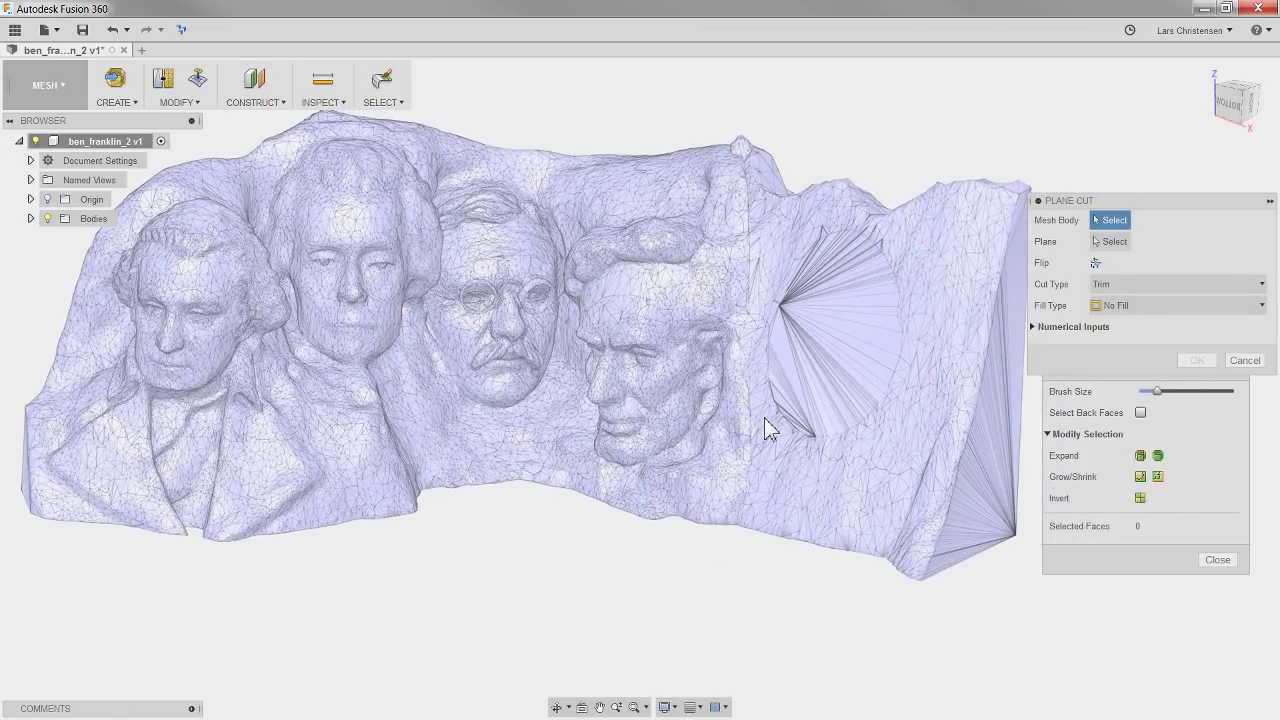
left_click(764, 418)
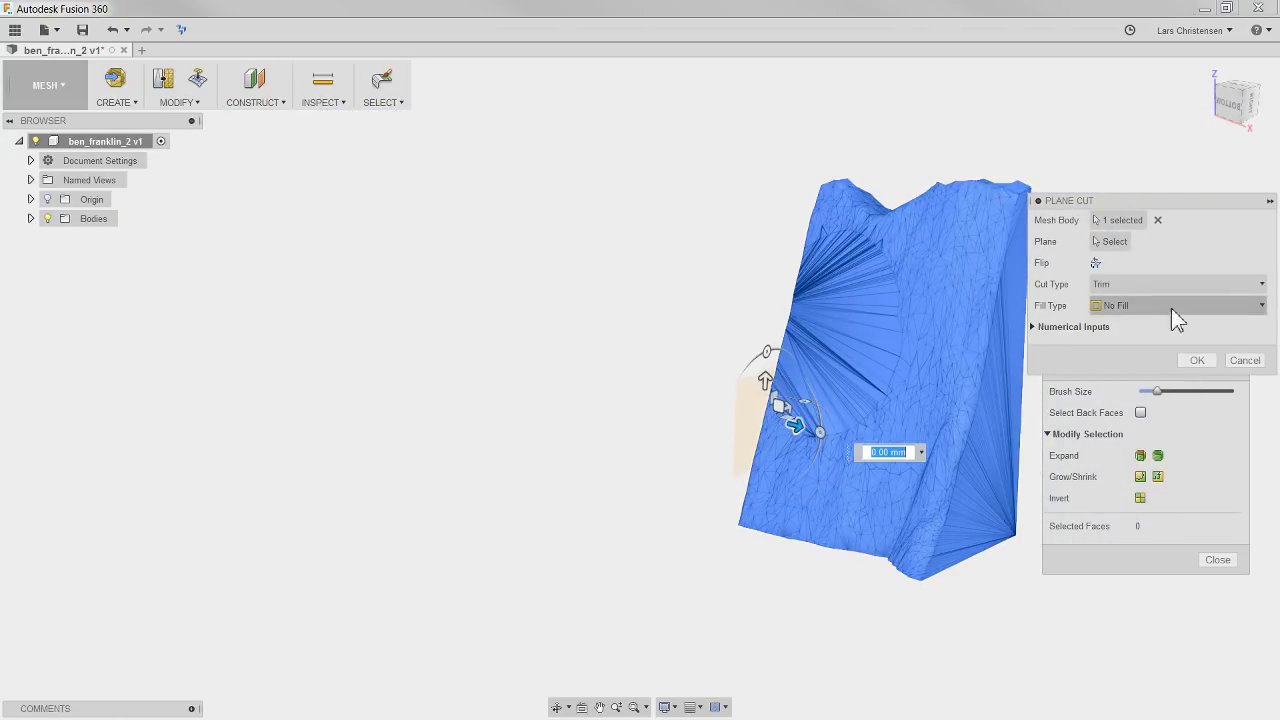
left_click(1097, 261)
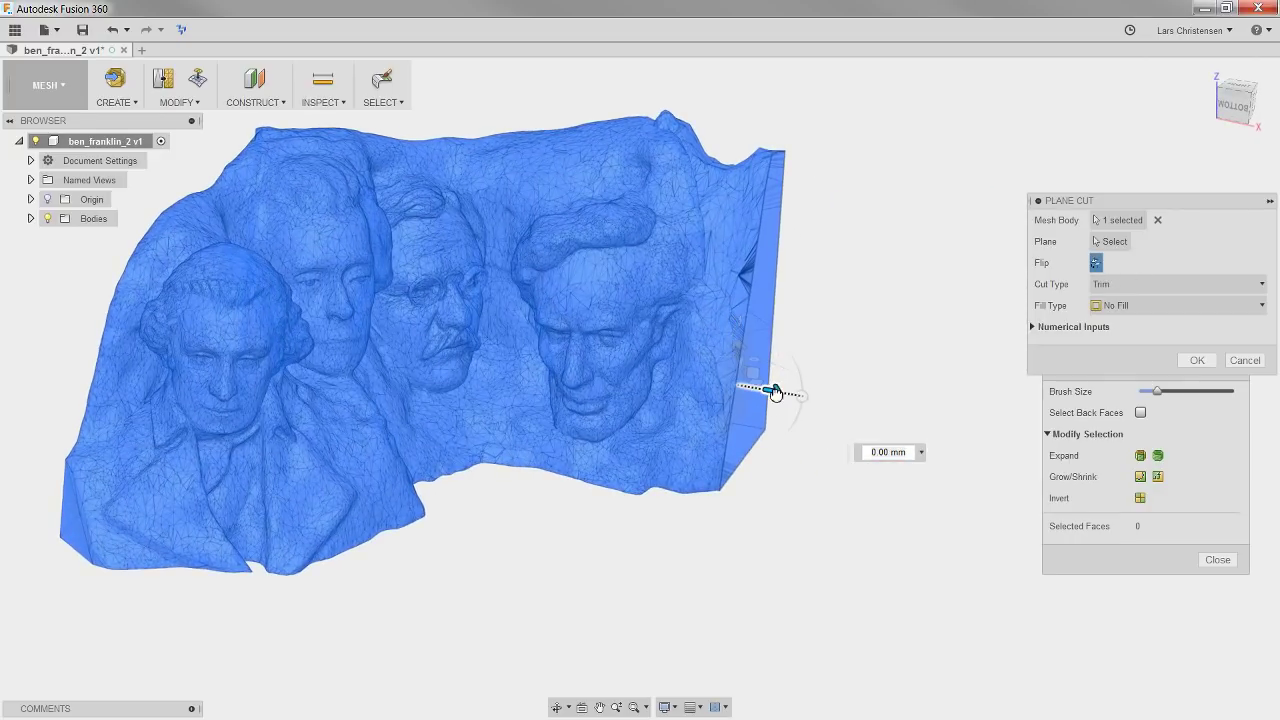
left_click_drag(802, 400, 712, 392)
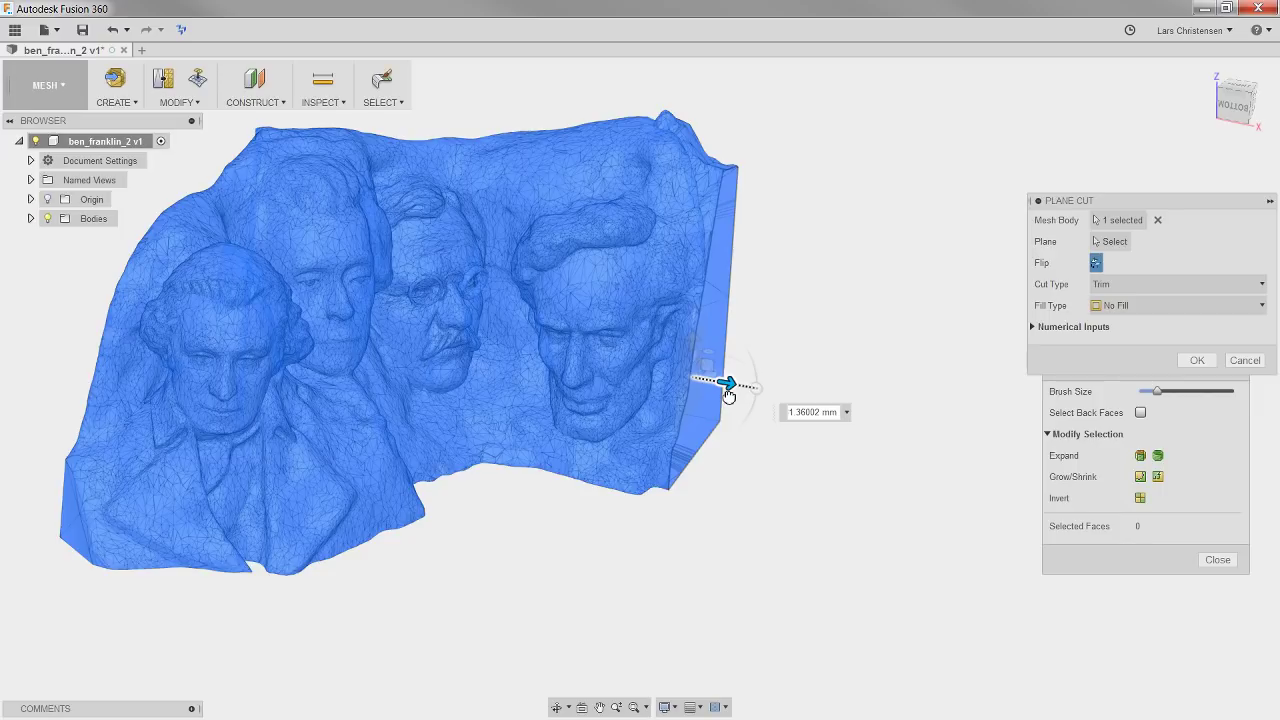
- Apply the plane cut with Cut Type Trim and Fill Type No Fill, and undo it
middle_click_drag(728, 395, 663, 306, "shift")
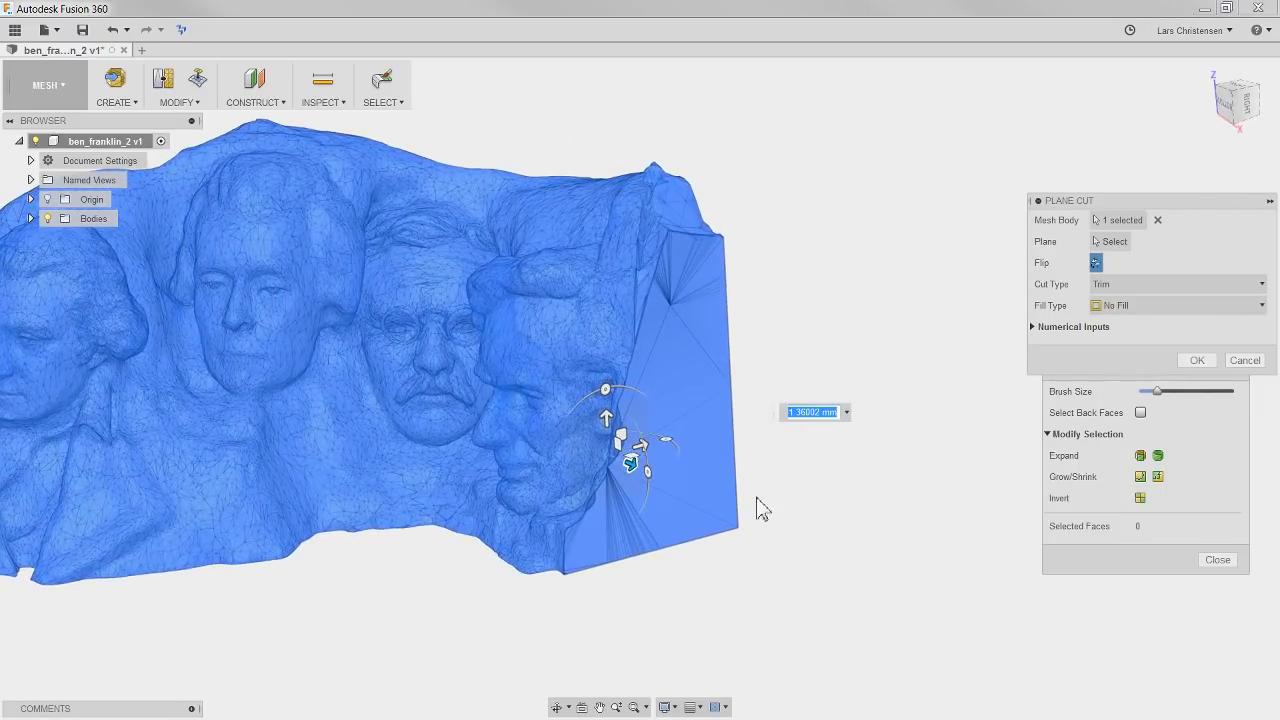
middle_click_drag(759, 508, 829, 389, "shift")
middle_click_drag(677, 408, 945, 300, "shift")
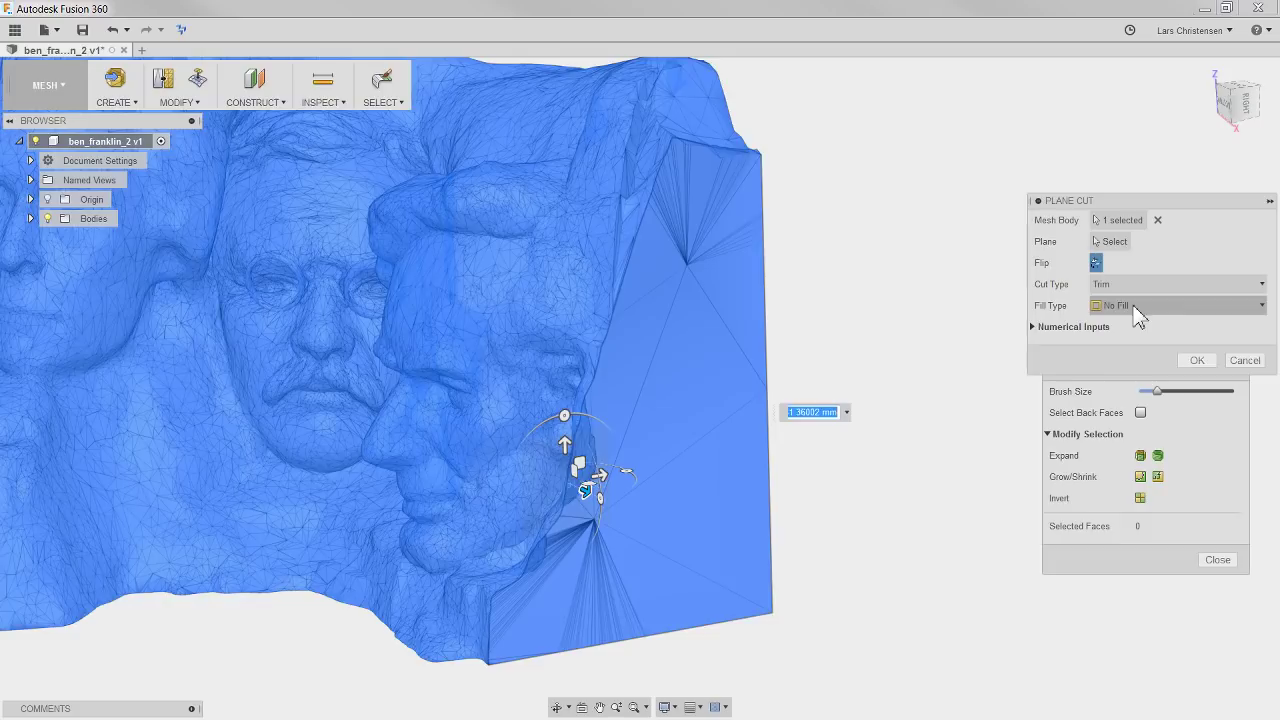
left_click(1133, 305)
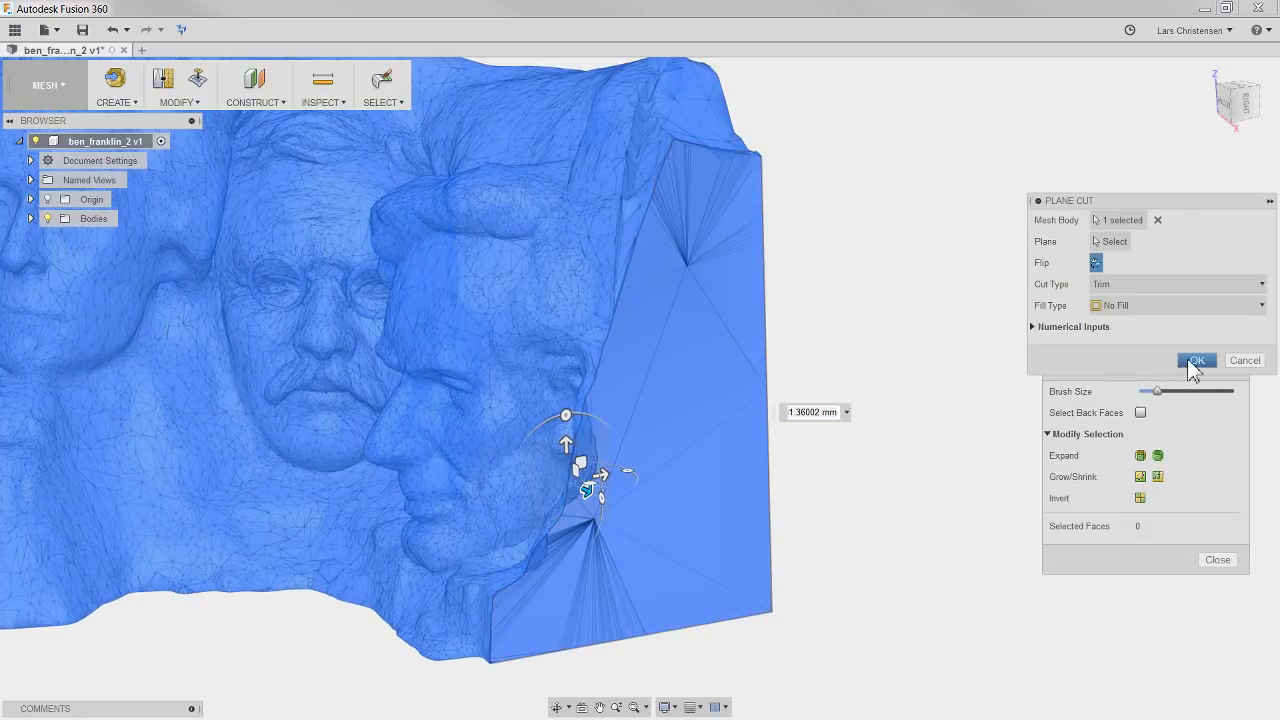
left_click(1196, 362)
middle_click_drag(839, 548, 840, 390, "shift")
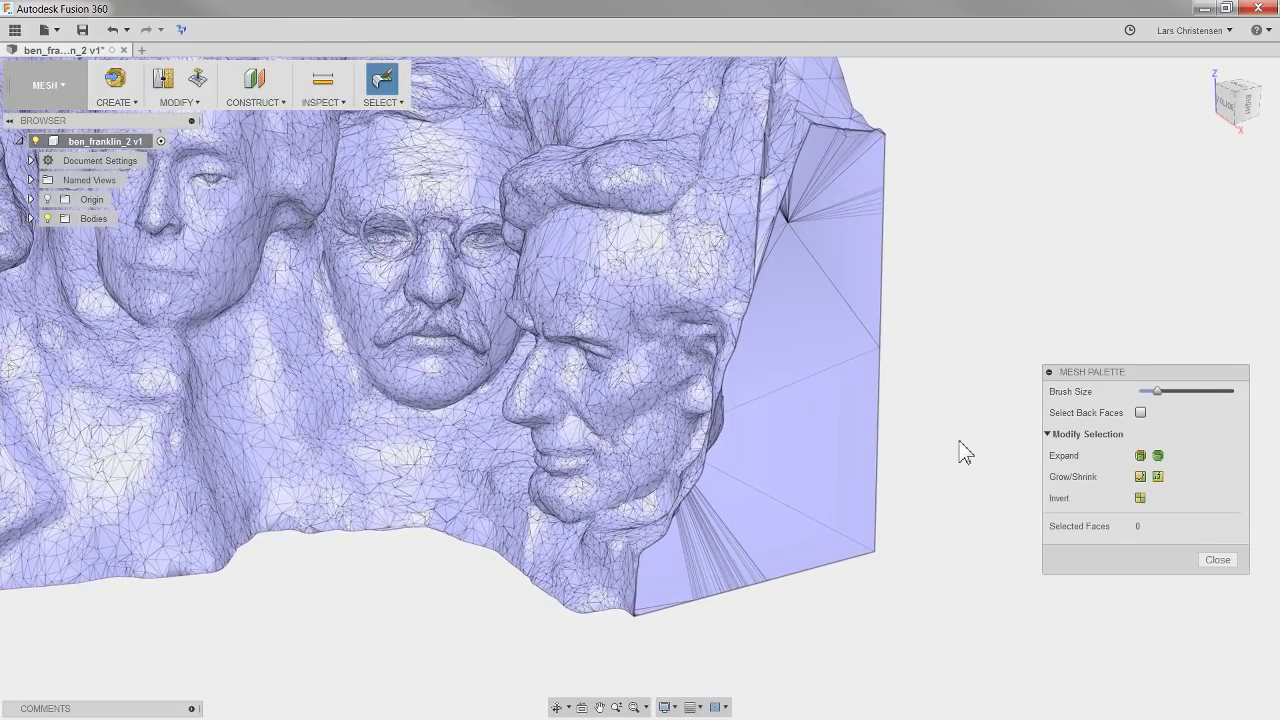
middle_click_drag(964, 449, 968, 463, "shift")
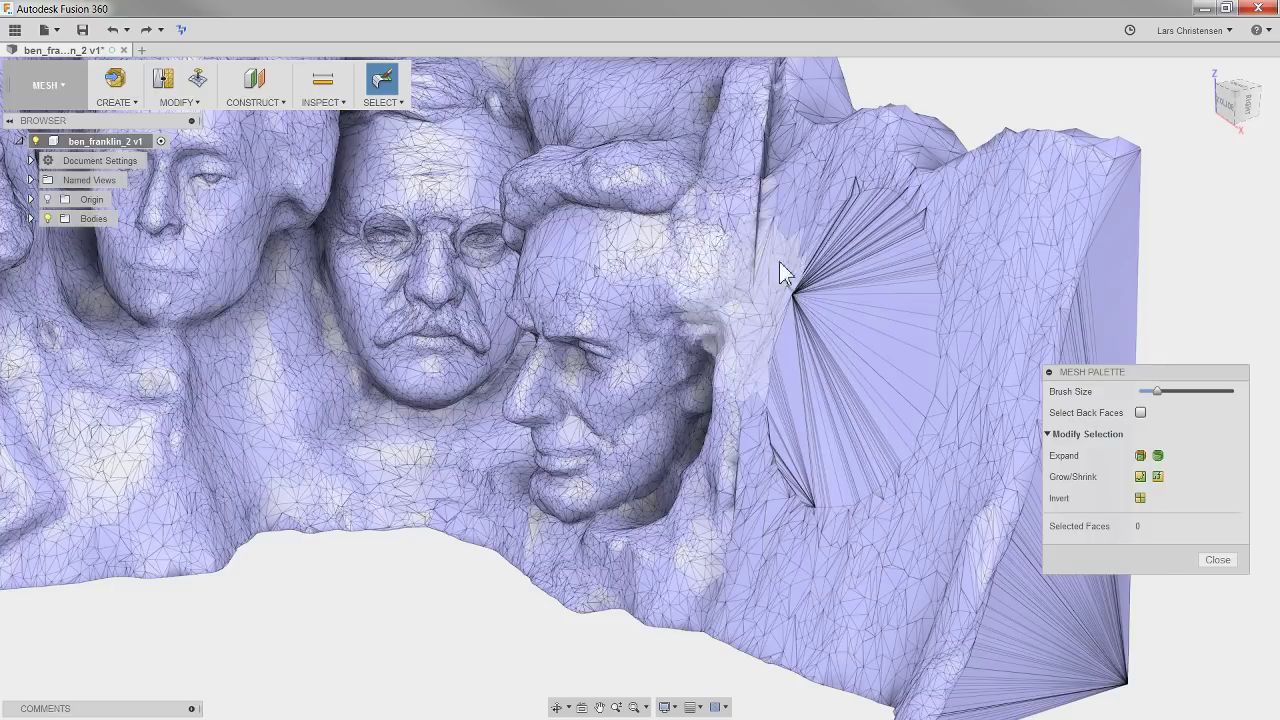
- Trim the sculpture mesh beside the fourth face with a Plane Cut using Cut Type Trim and Fill Type Minimal, and undo it
left_click(178, 102)
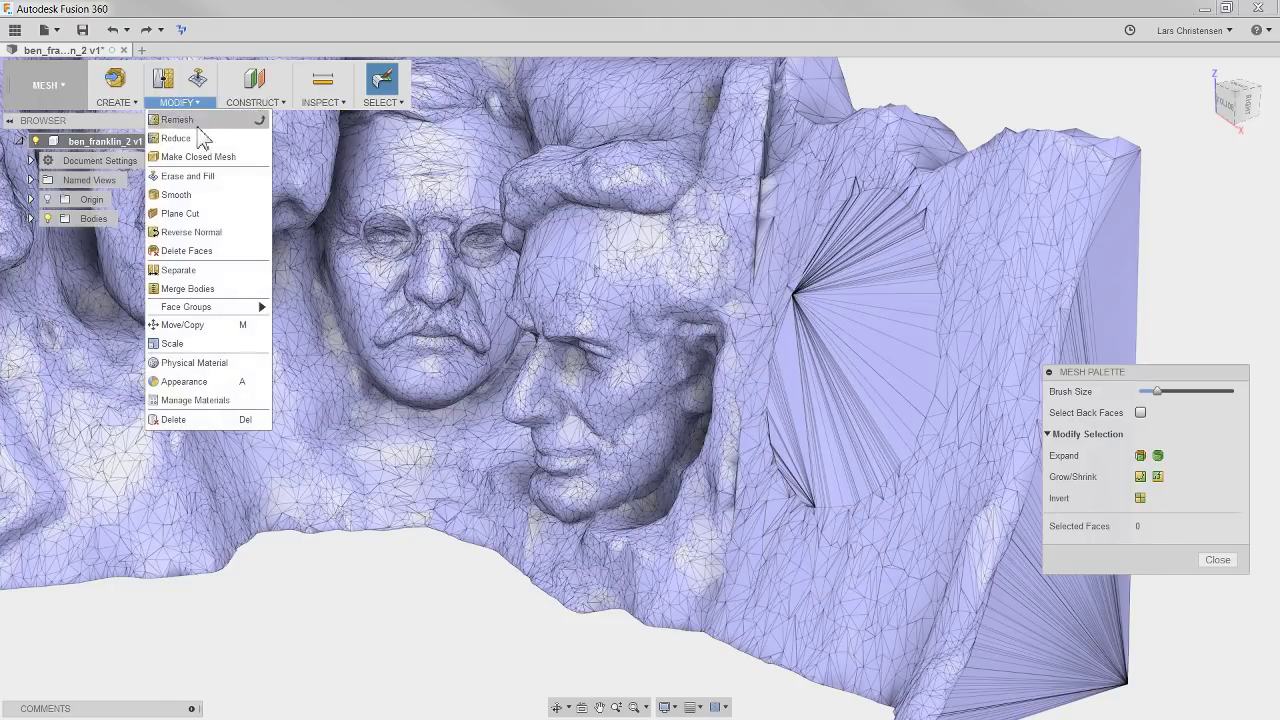
left_click(180, 213)
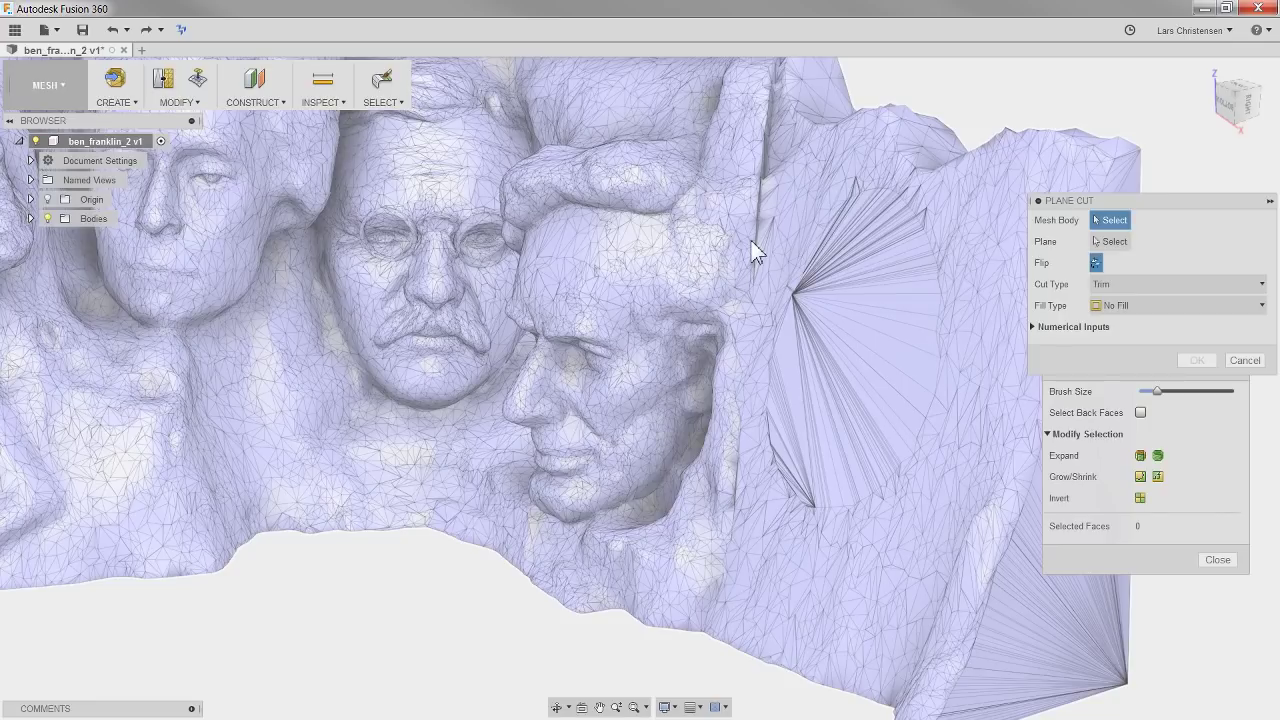
left_click(752, 248)
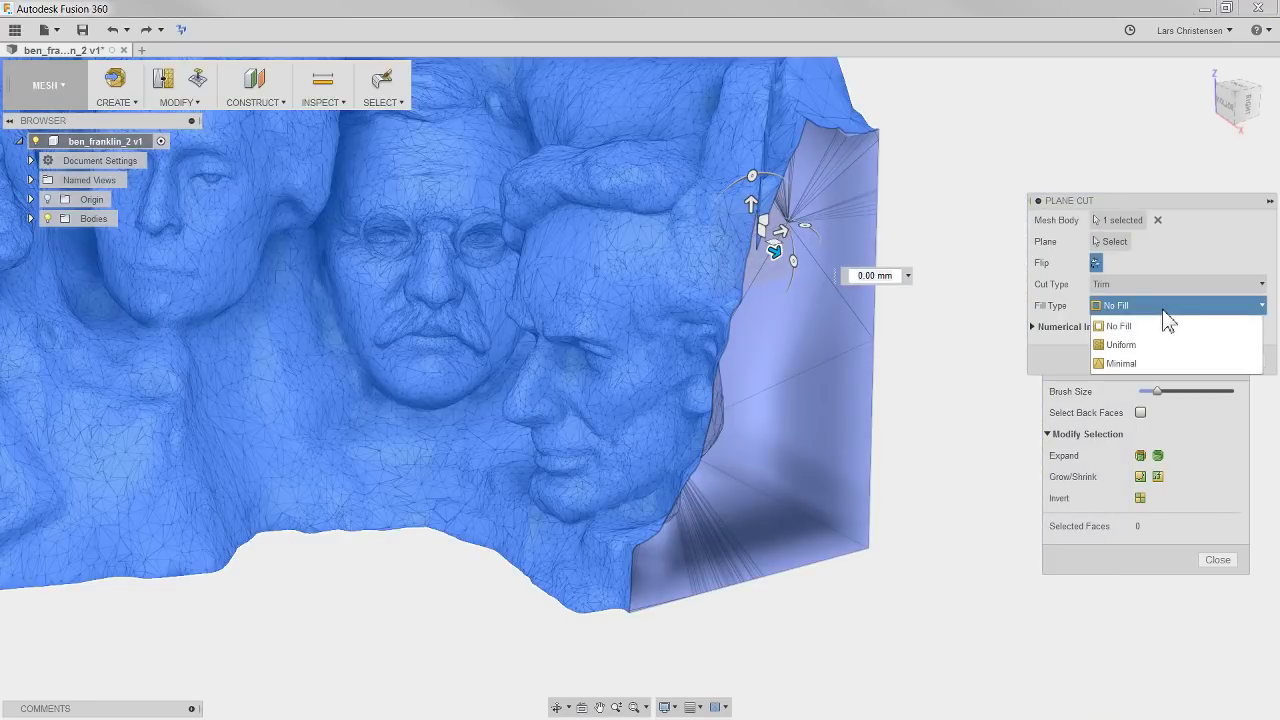
left_click(1147, 365)
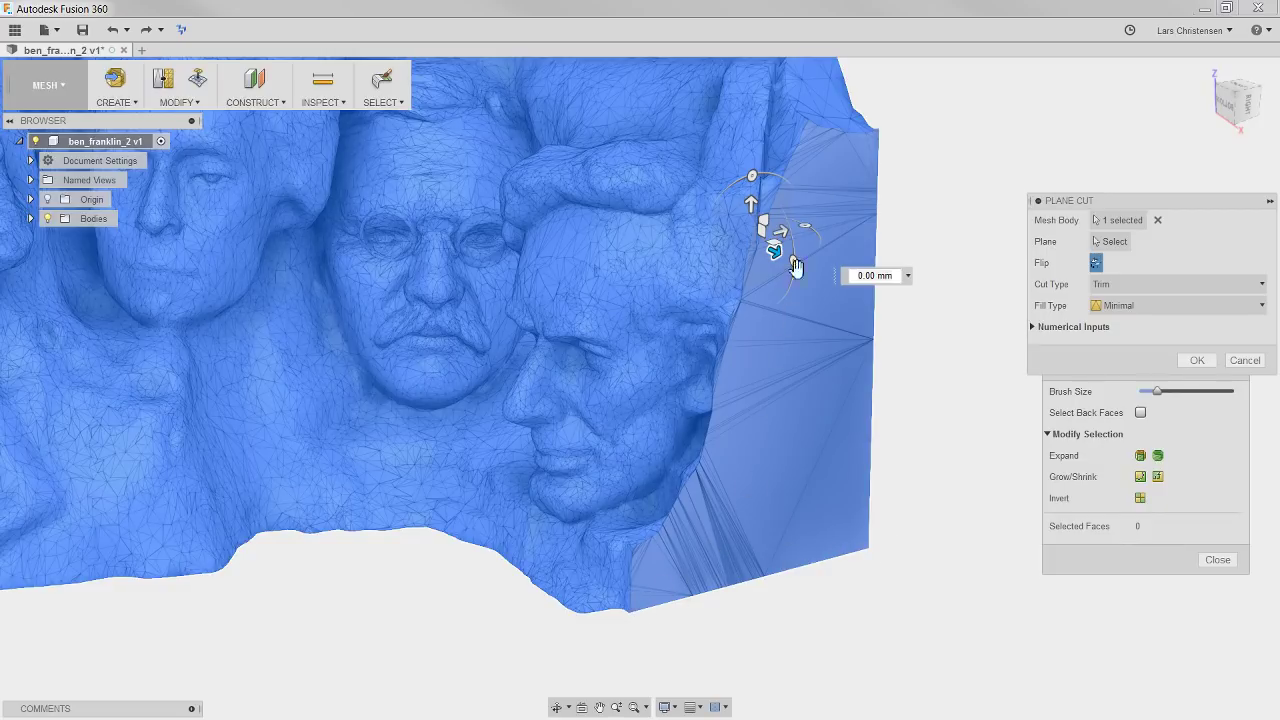
middle_click_drag(783, 521, 980, 423, "shift")
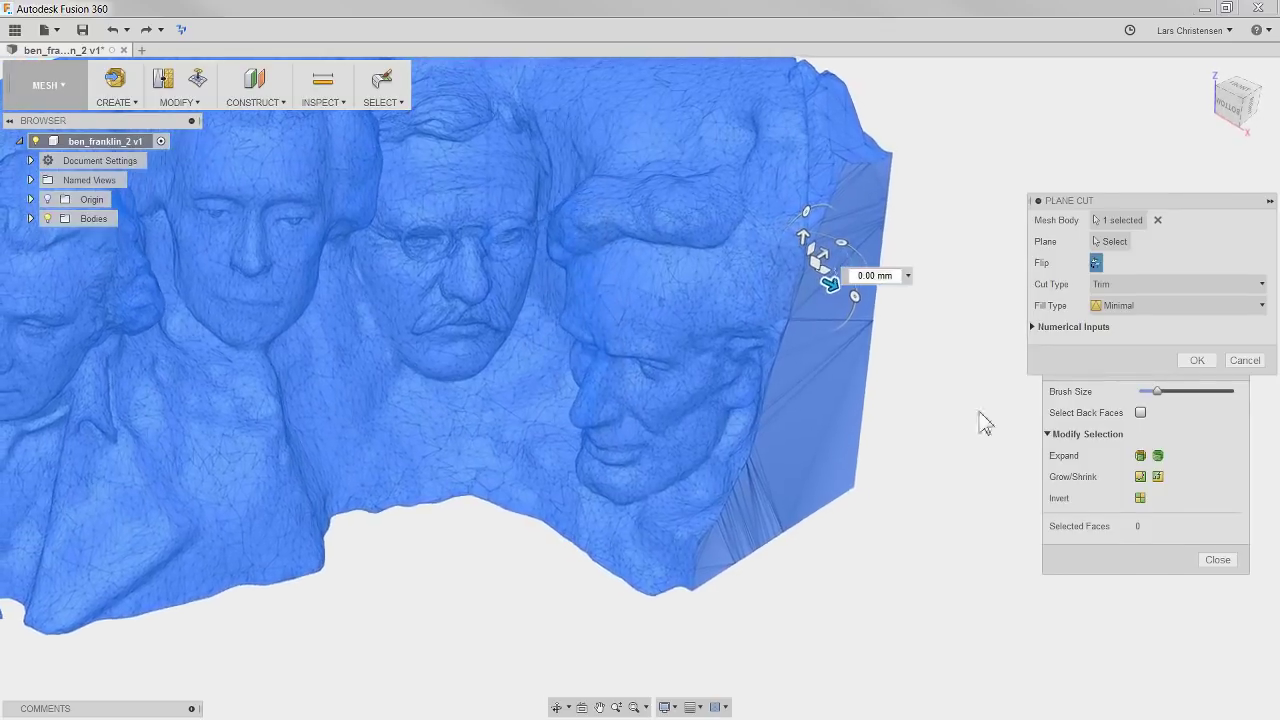
left_click(1196, 361)
middle_click_drag(937, 517, 849, 611, "shift")
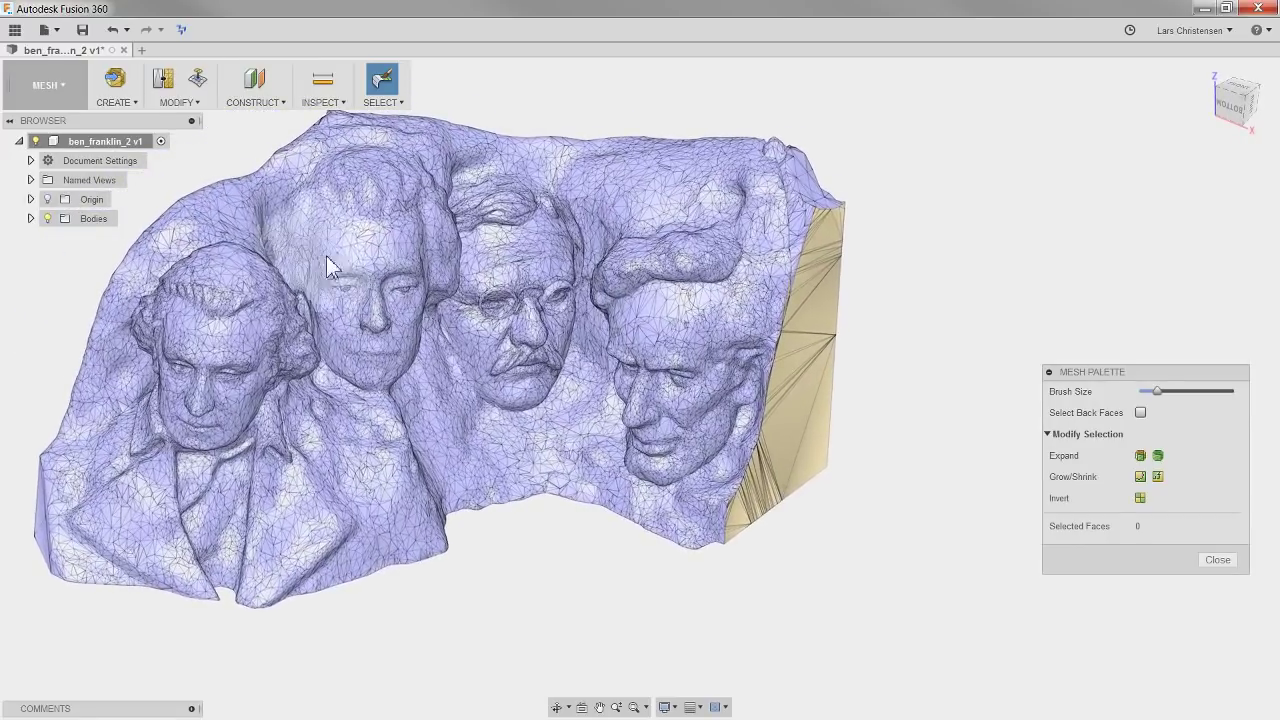
left_click(178, 102)
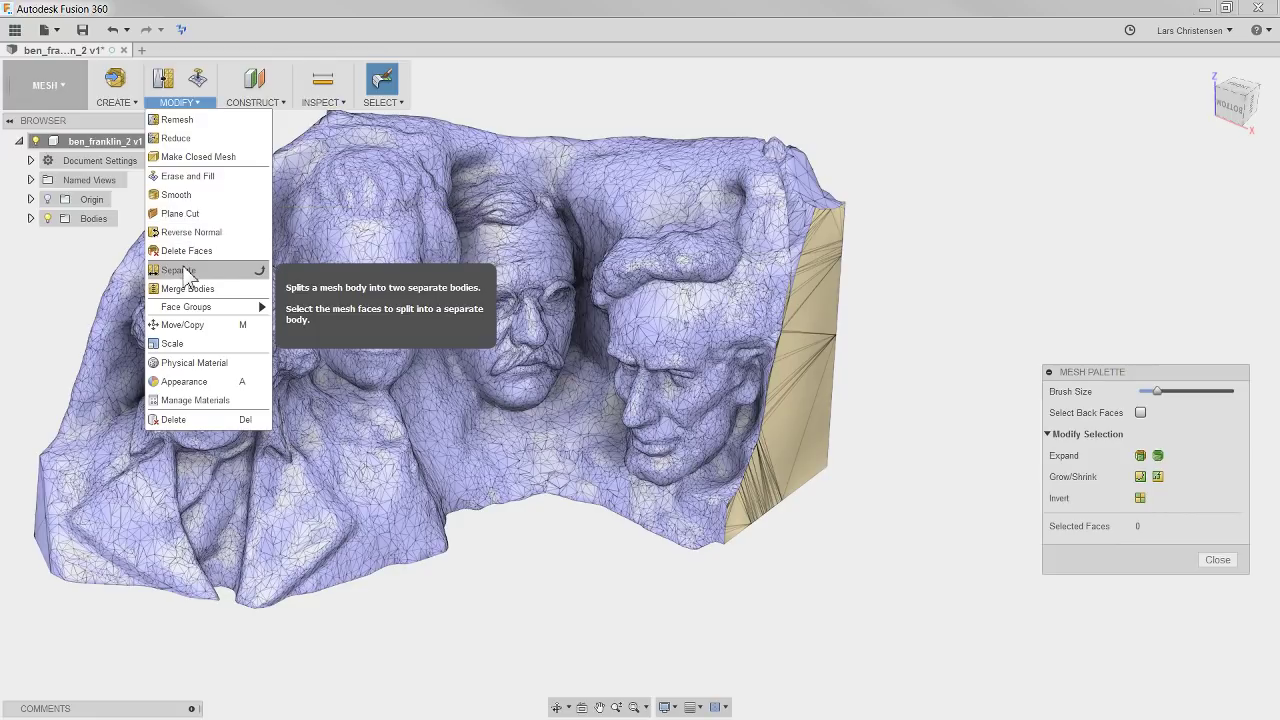
middle_click_drag(957, 171, 968, 163, "shift")
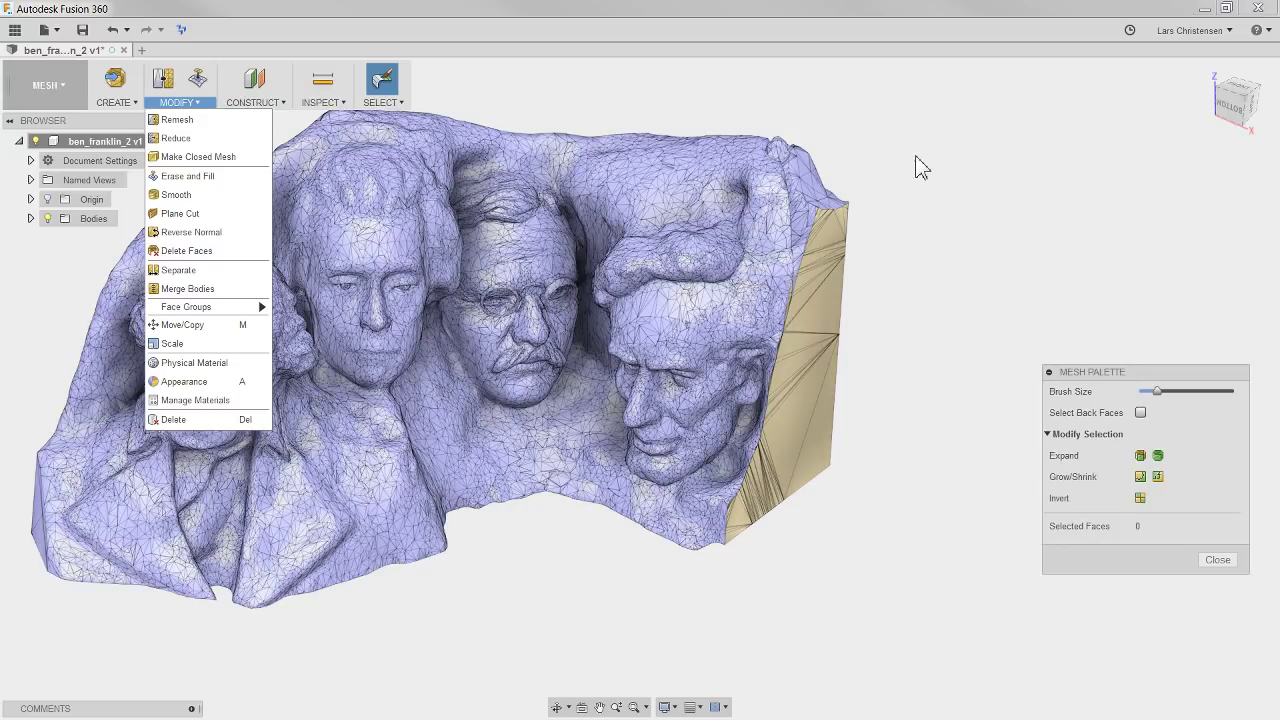
left_click(921, 168)
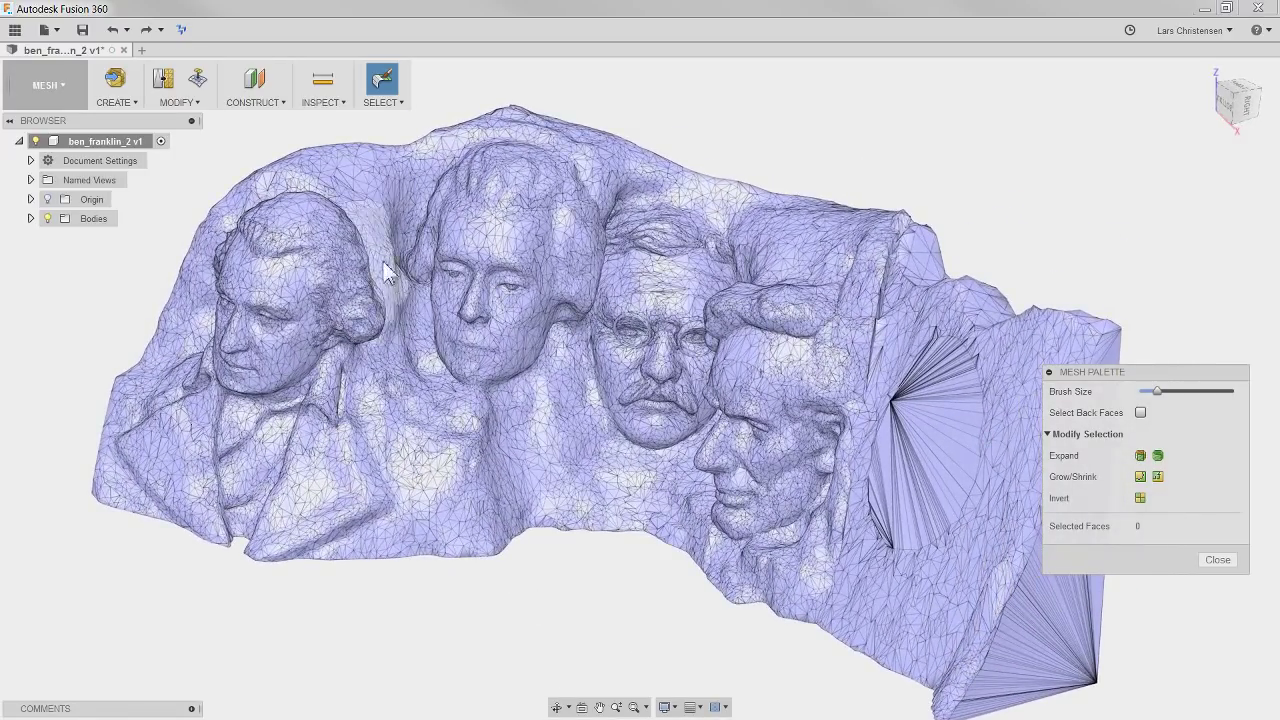
- Place a new Plane Cut with Minimal fill beside the fourth face and shift the plane inwards past that face, keeping the first three
middle_click_drag(200, 307, 200, 557, "shift")
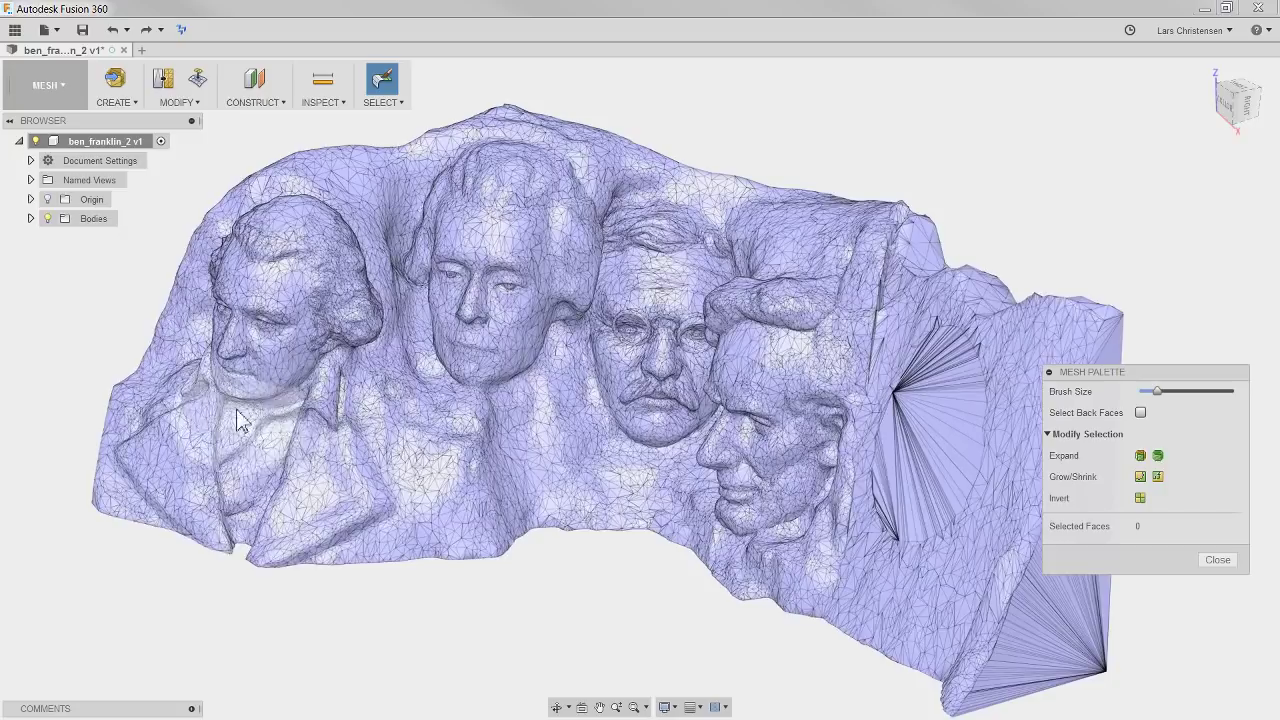
middle_click_drag(240, 414, 312, 596, "shift")
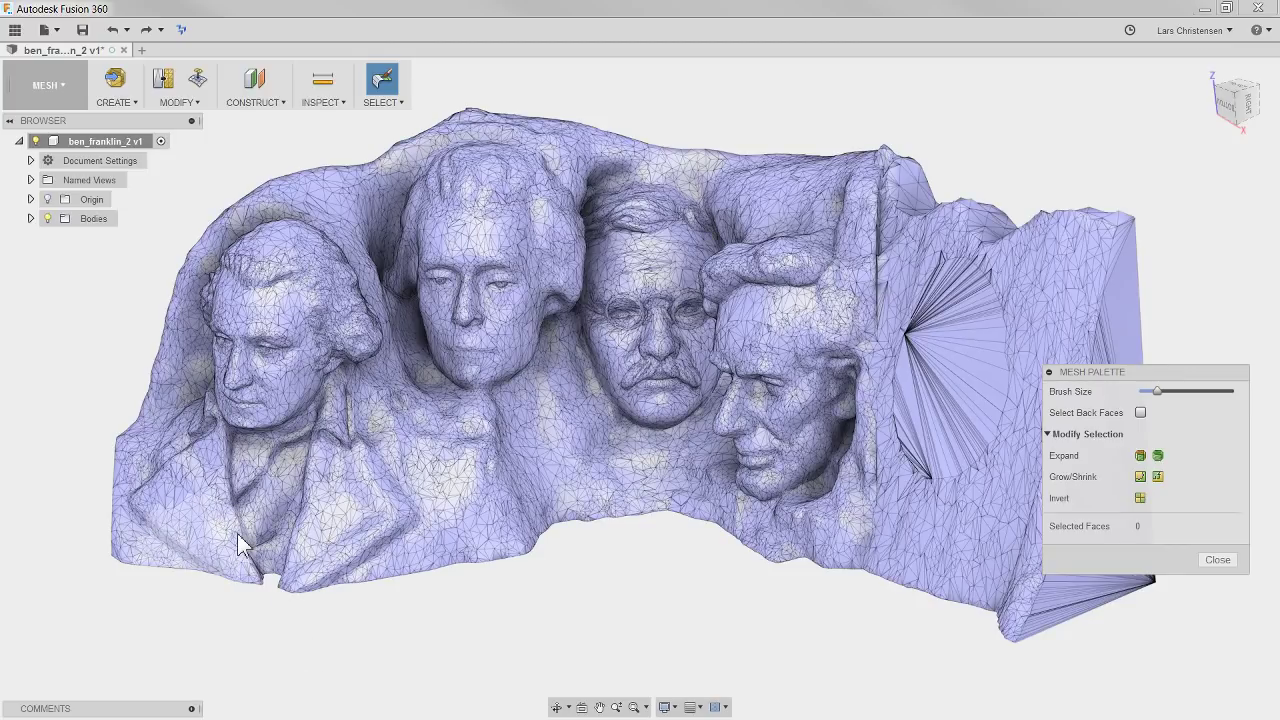
middle_click_drag(237, 535, 407, 125, "shift")
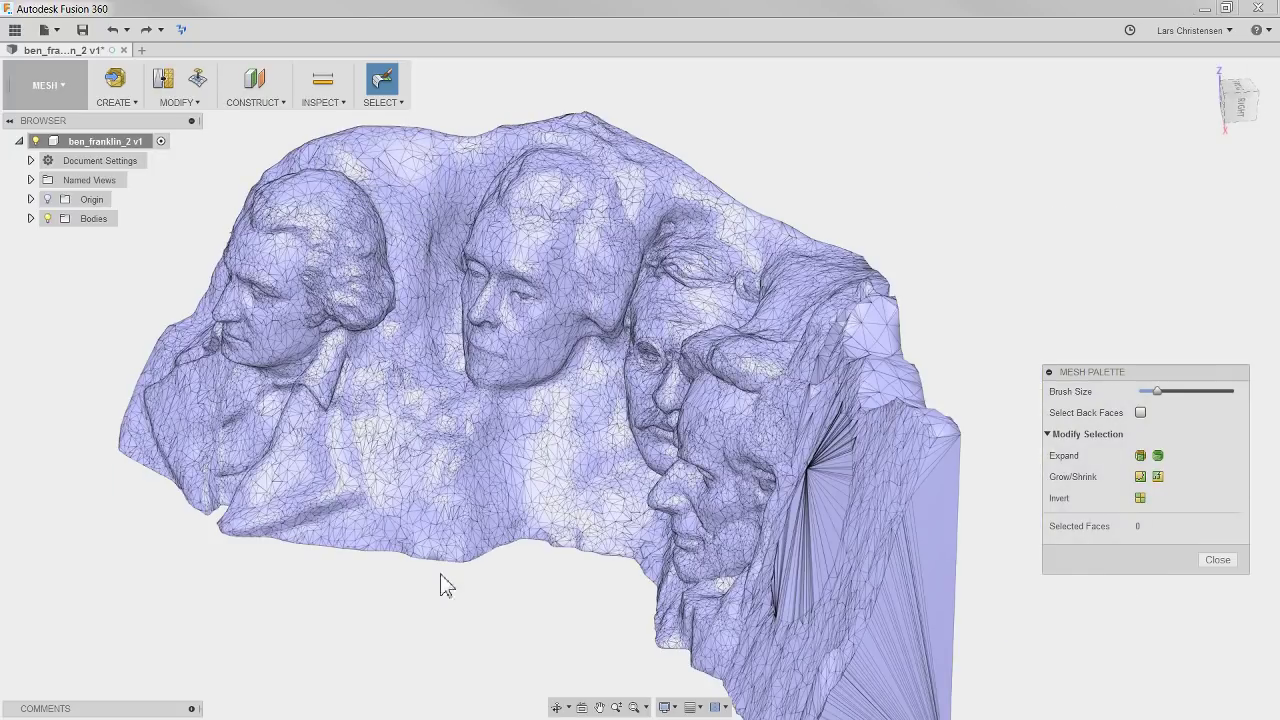
middle_click_drag(428, 365, 255, 112, "shift")
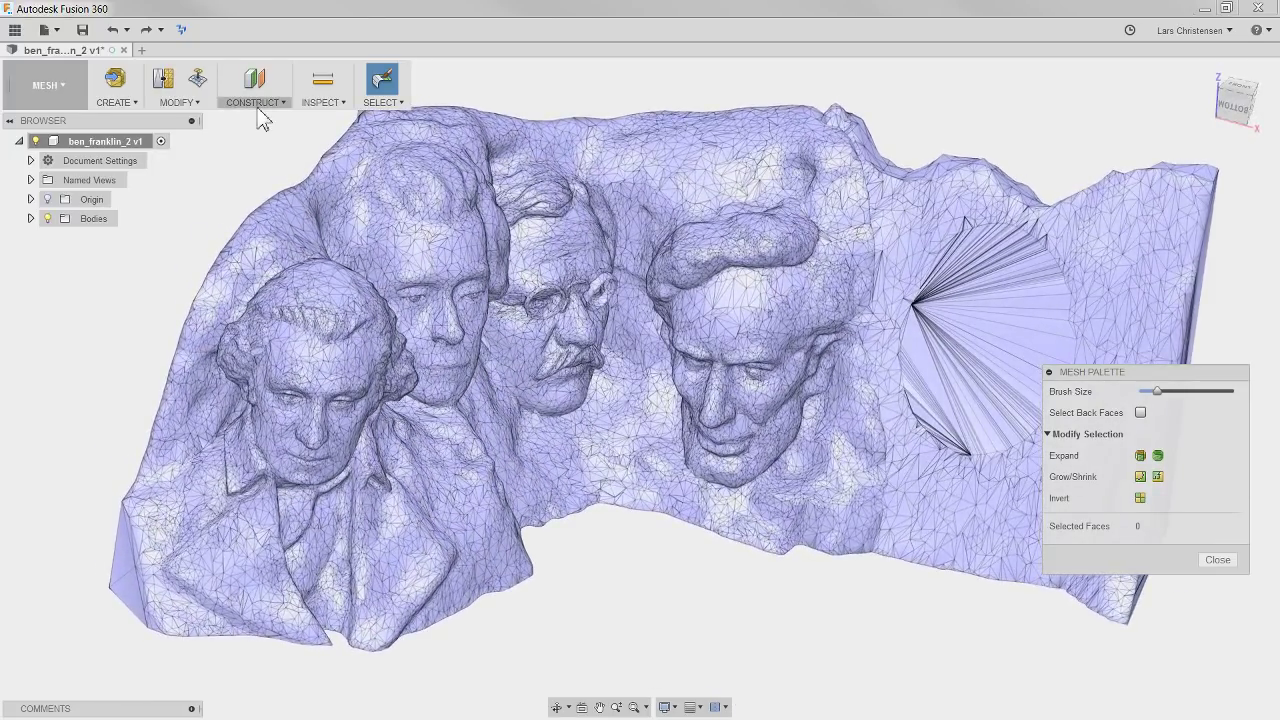
left_click(177, 106)
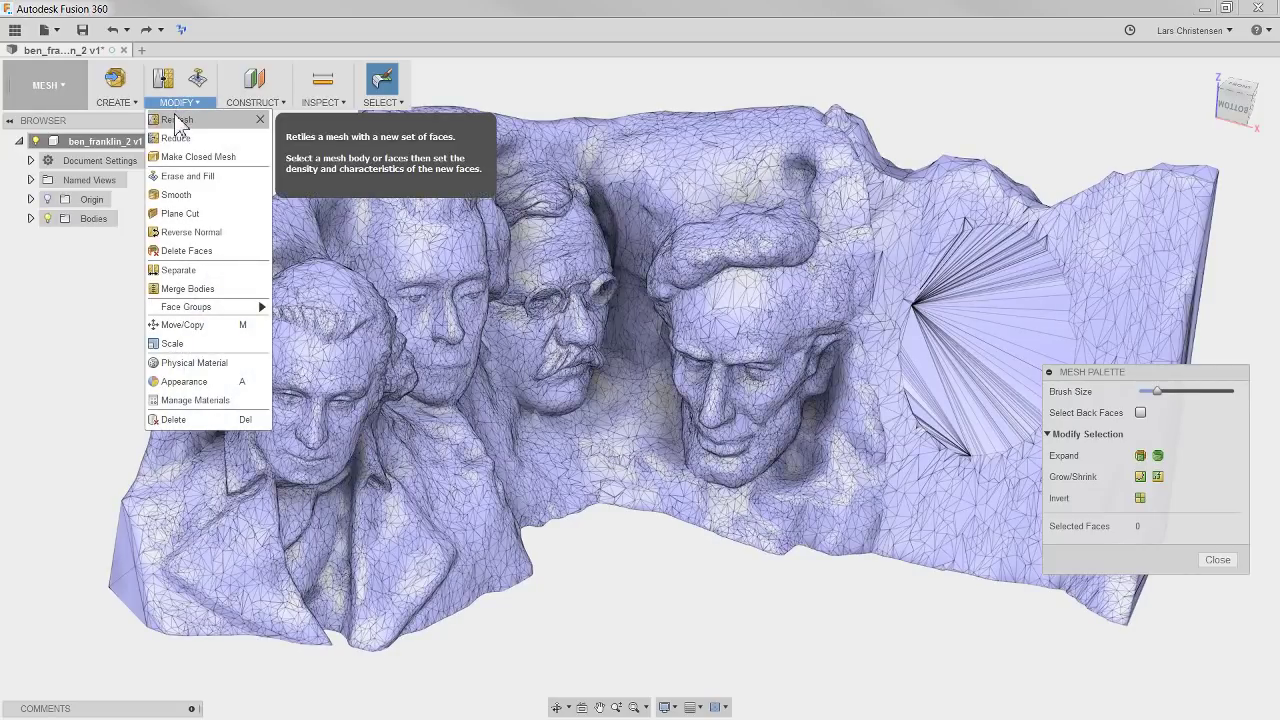
left_click(175, 213)
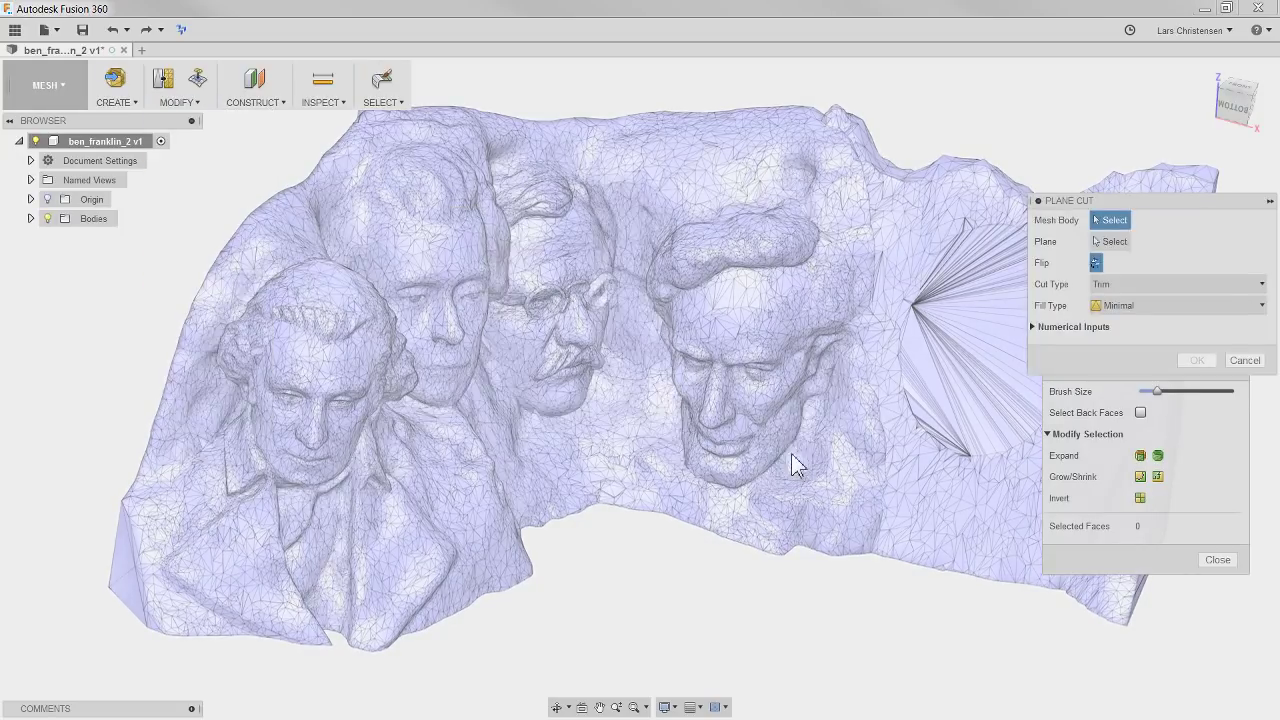
mouse_move(765, 436)
middle_mouse_down("shift")
mouse_move(763, 571)
mouse_move(739, 574)
middle_mouse_up("shift")
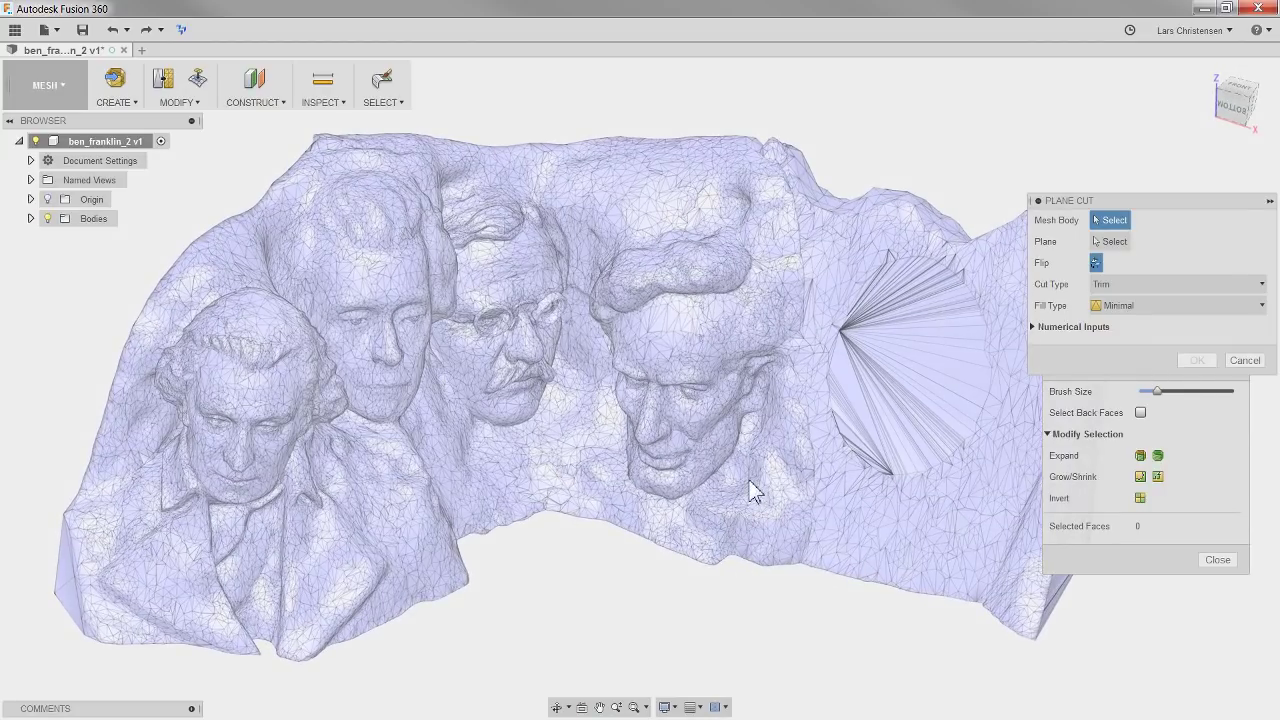
left_click(749, 480)
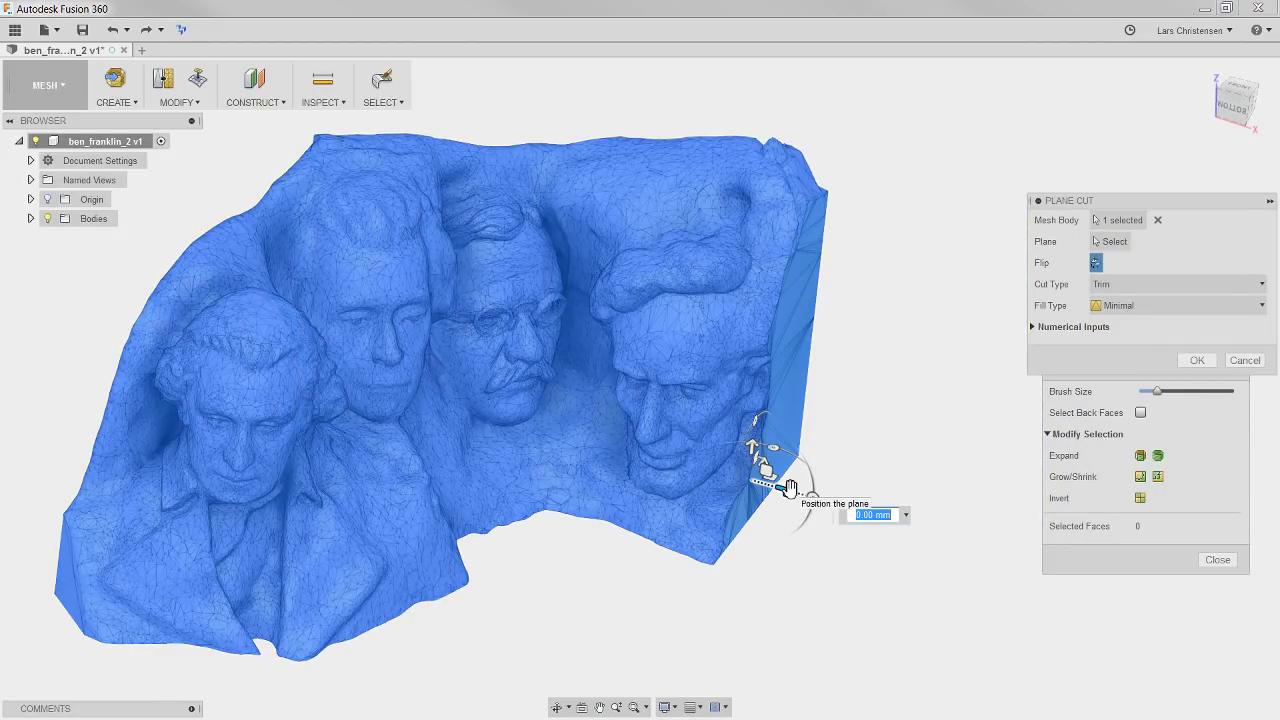
left_click_drag(789, 487, 598, 436)
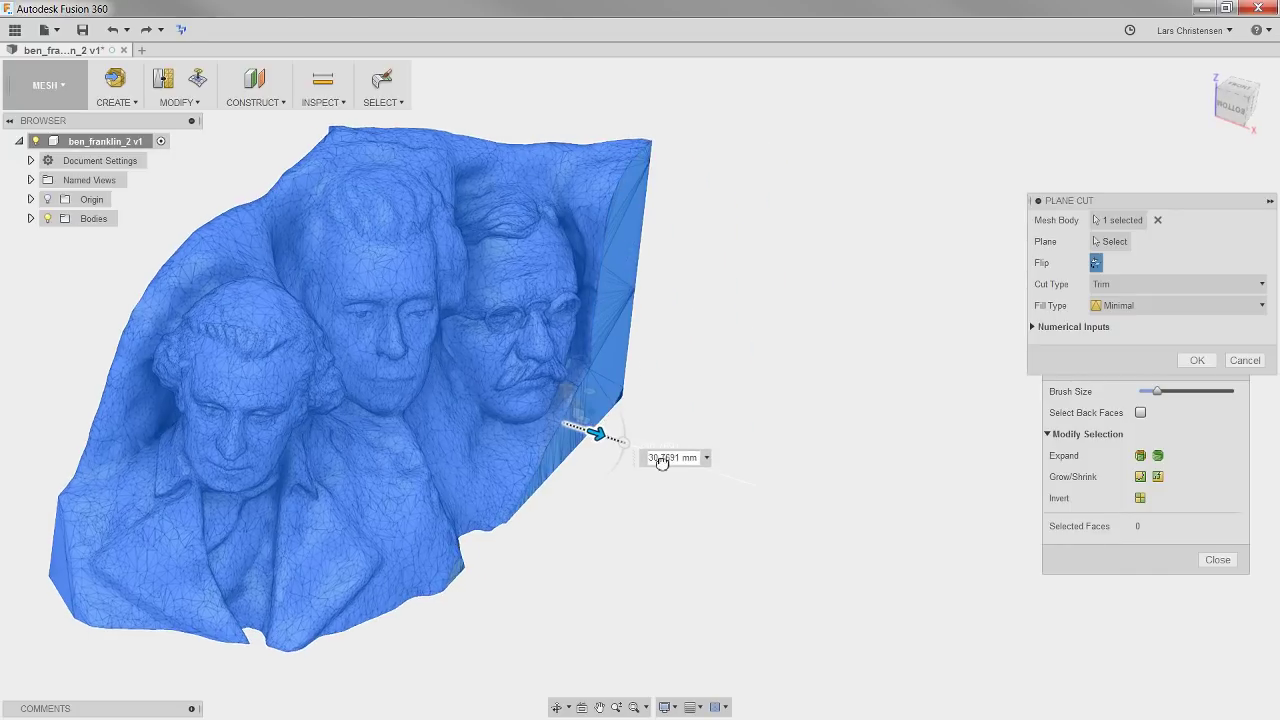
- Rotate the cutting plane by about 40 degrees, shift it until only the first bust is kept, and cancel the plane cut
middle_click_drag(661, 461, 765, 445, "shift")
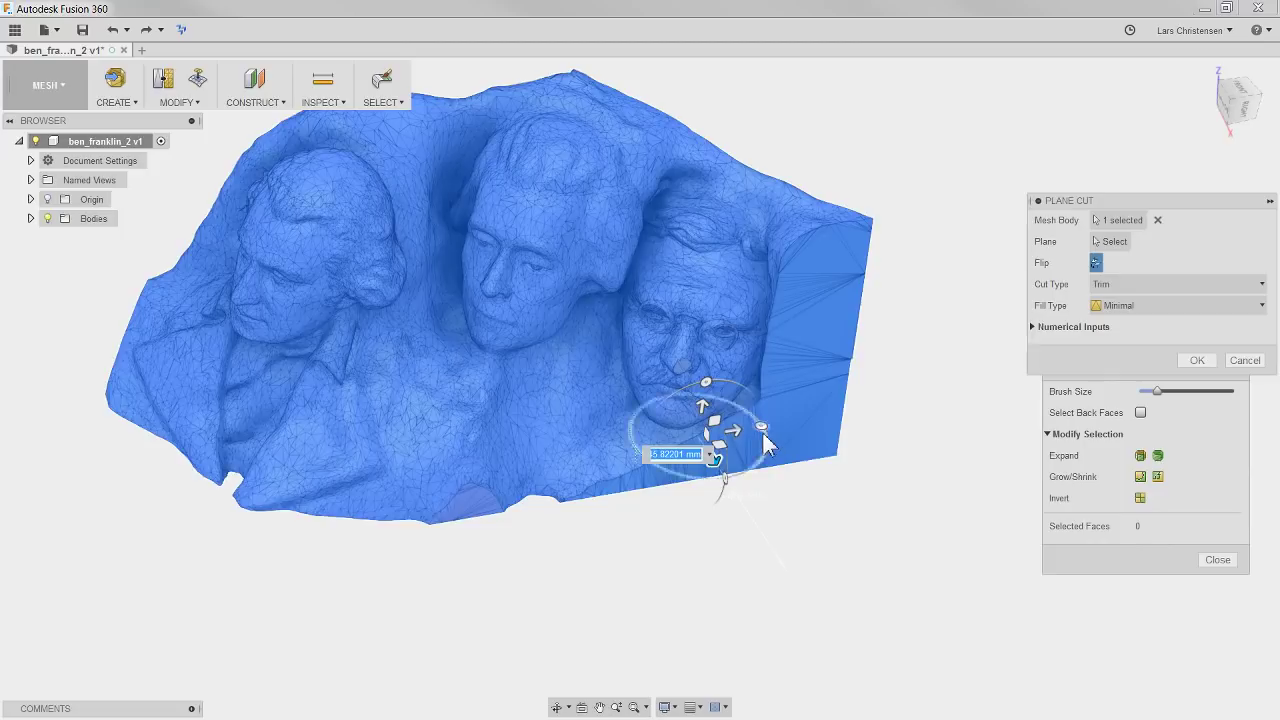
left_click_drag(761, 426, 736, 391)
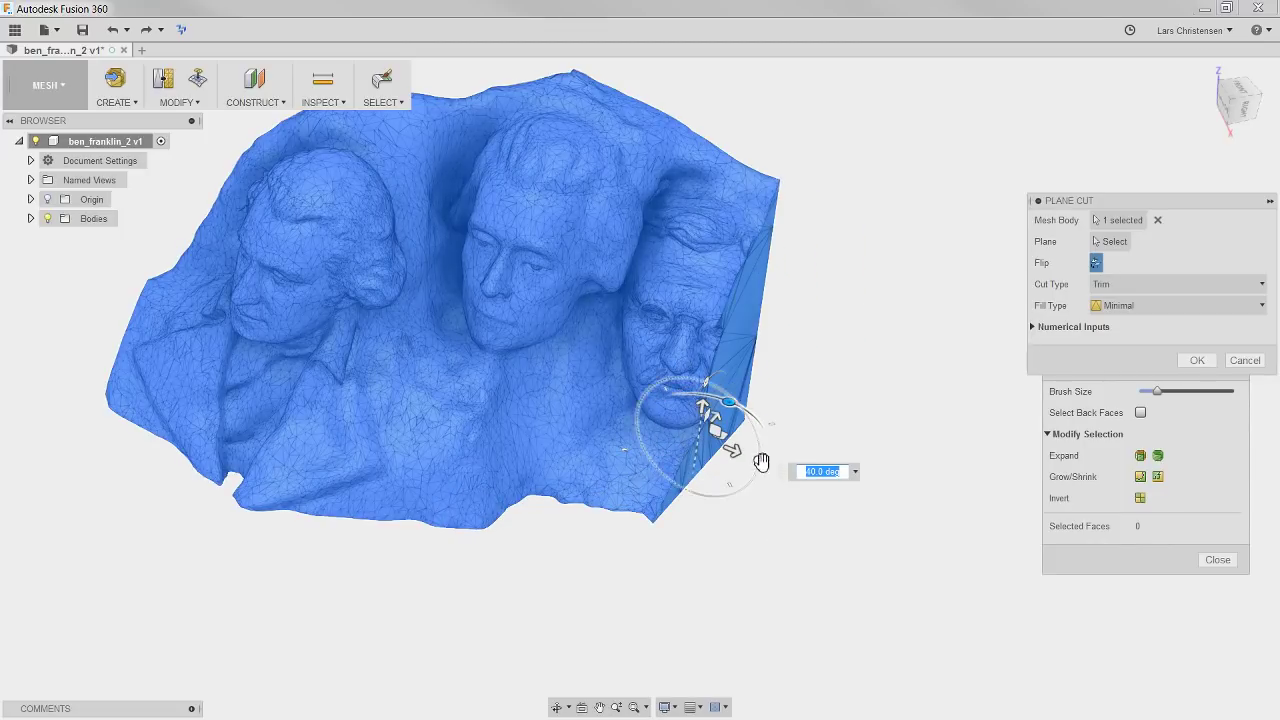
left_click_drag(733, 450, 451, 347)
middle_click_drag(451, 347, 347, 412, "shift")
middle_click_drag(271, 305, 731, 509, "shift")
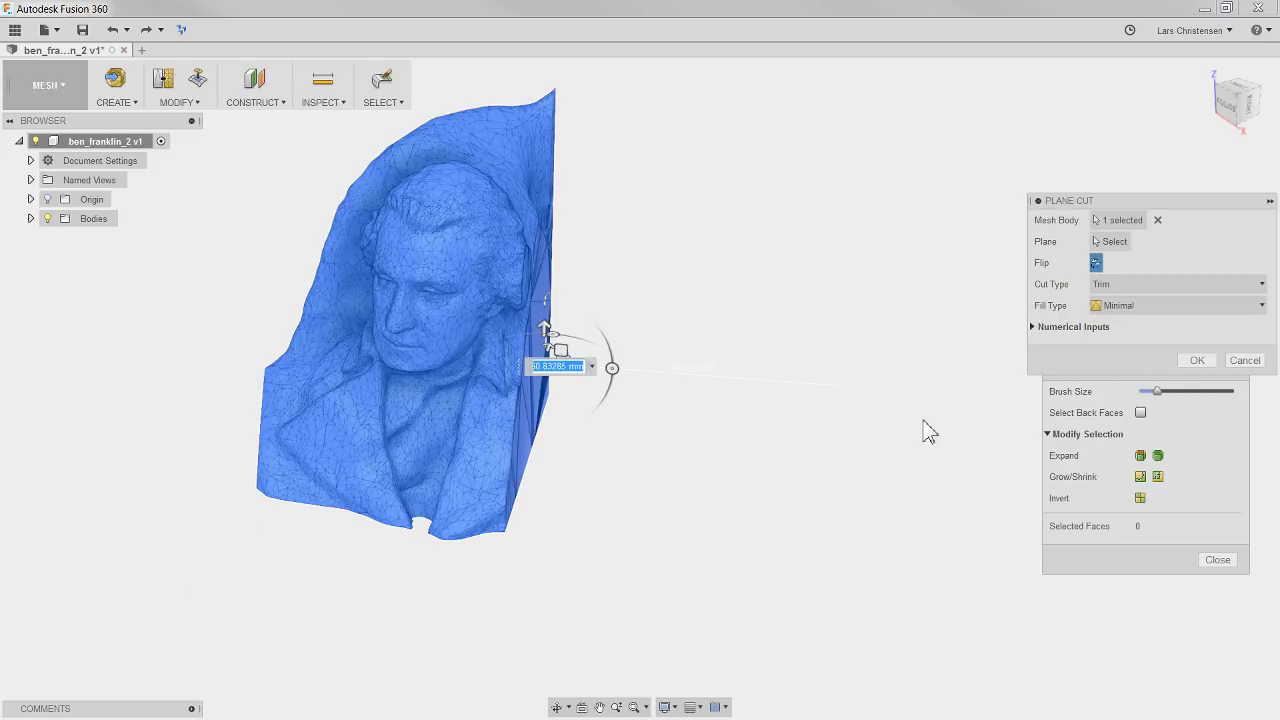
left_click(1246, 361)
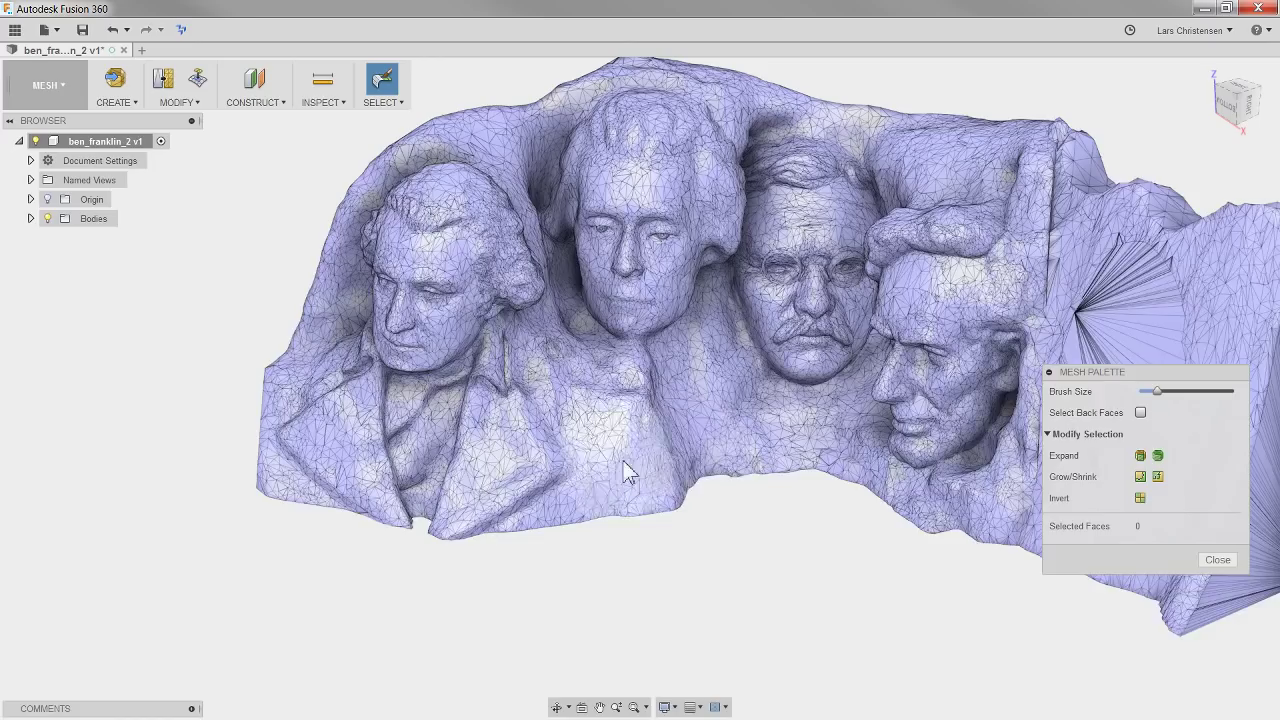
left_click(180, 104)
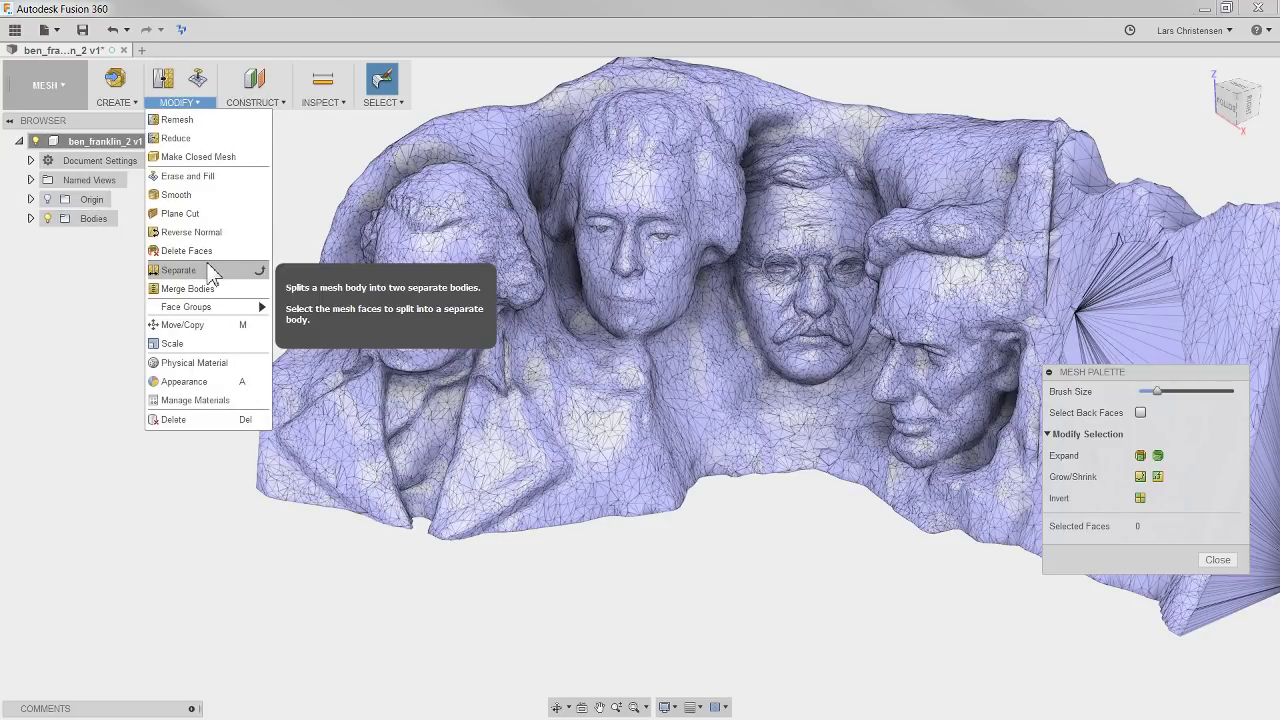
left_click(212, 272)
middle_click_drag(243, 537, 697, 580, "shift")
scroll(809, 362, "down", 5)
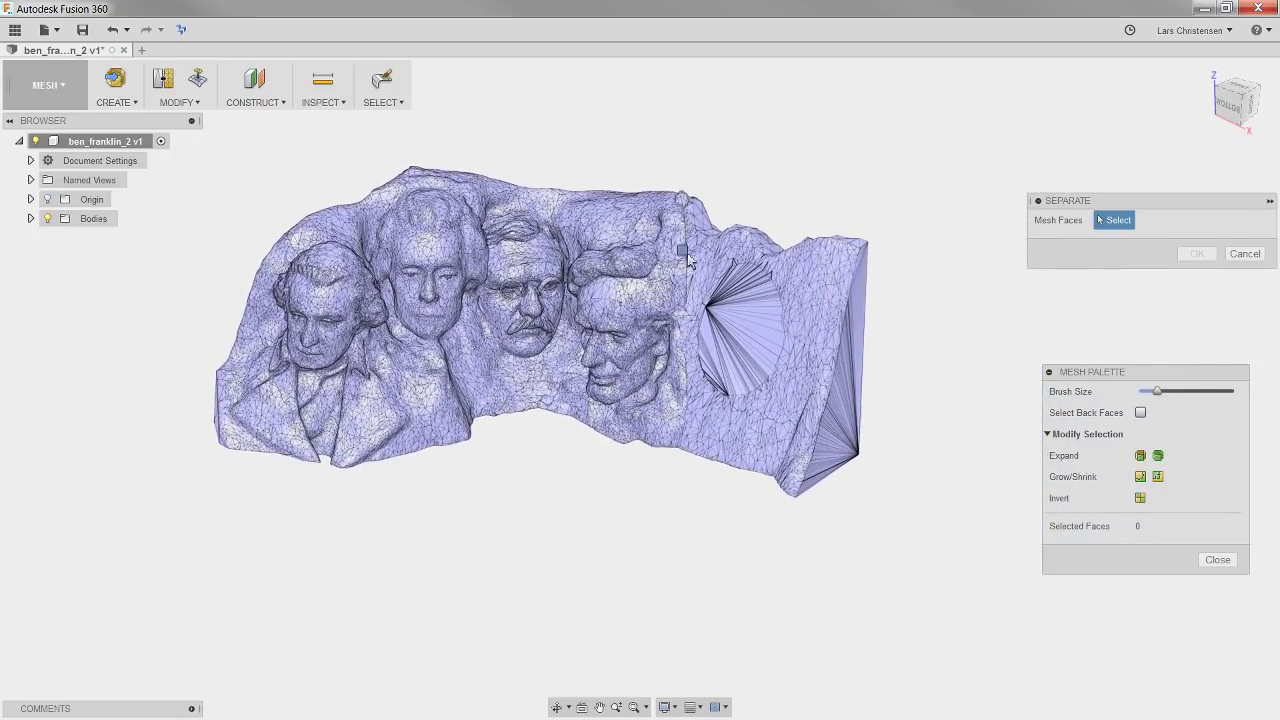
left_click(1241, 255)
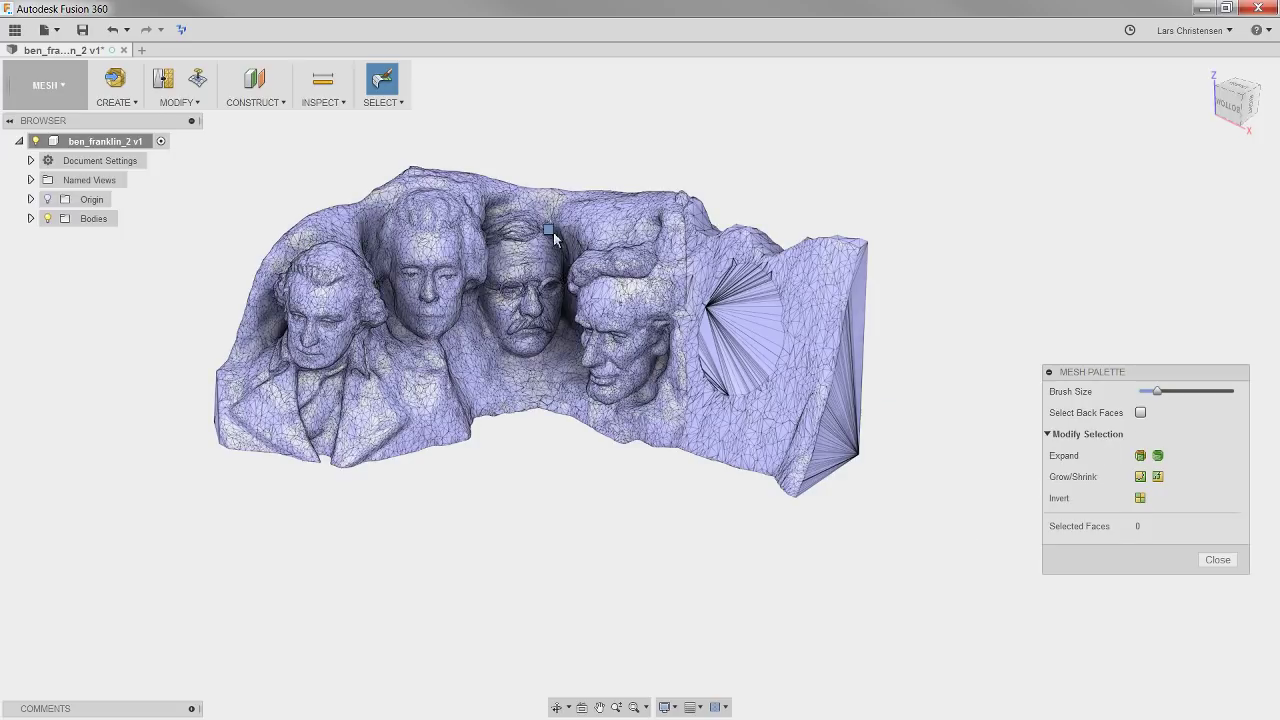
- Window-select all faces of the sculpture mesh and apply Separate to them
left_click(387, 110)
left_click(393, 145)
left_click_drag(940, 552, 172, 146)
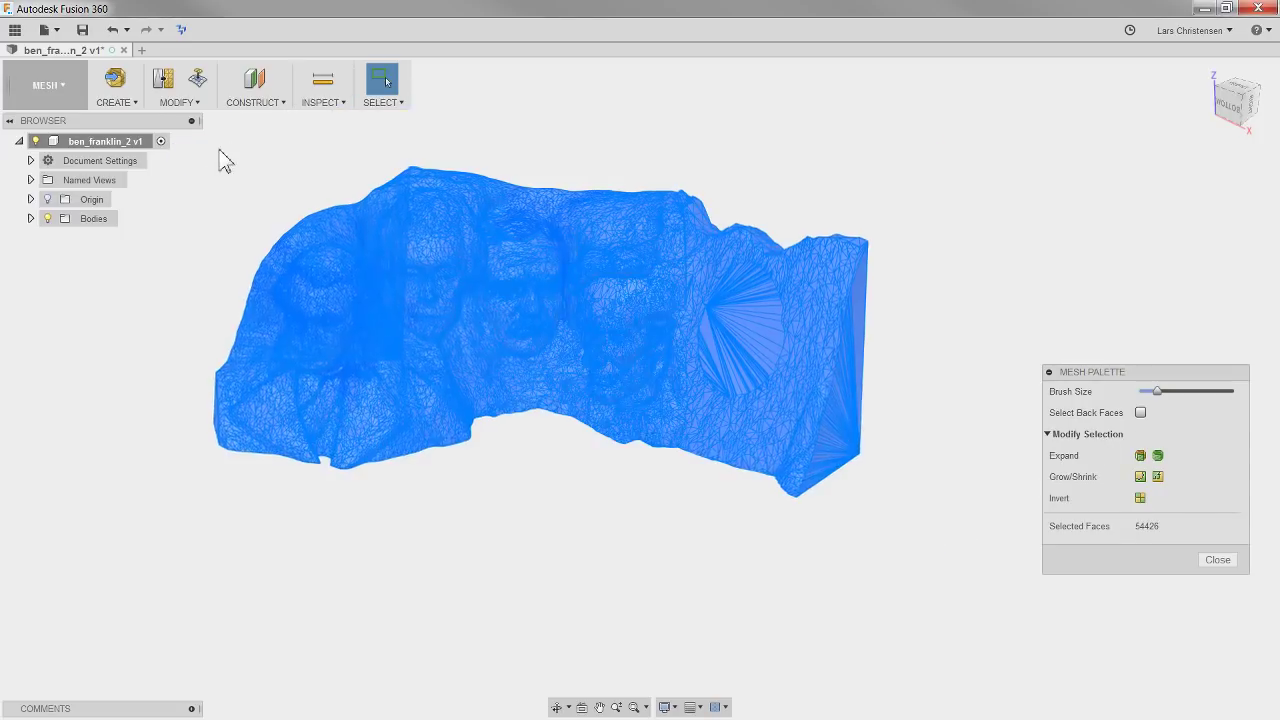
left_click(175, 108)
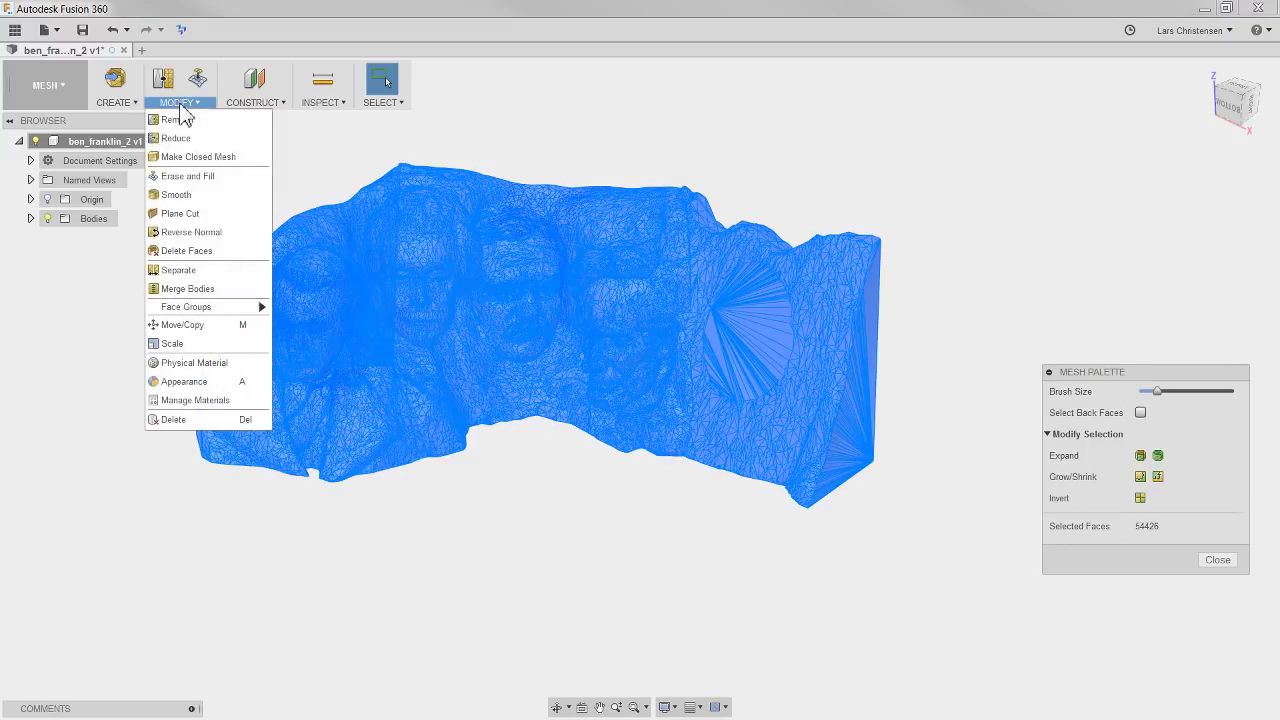
left_click(194, 277)
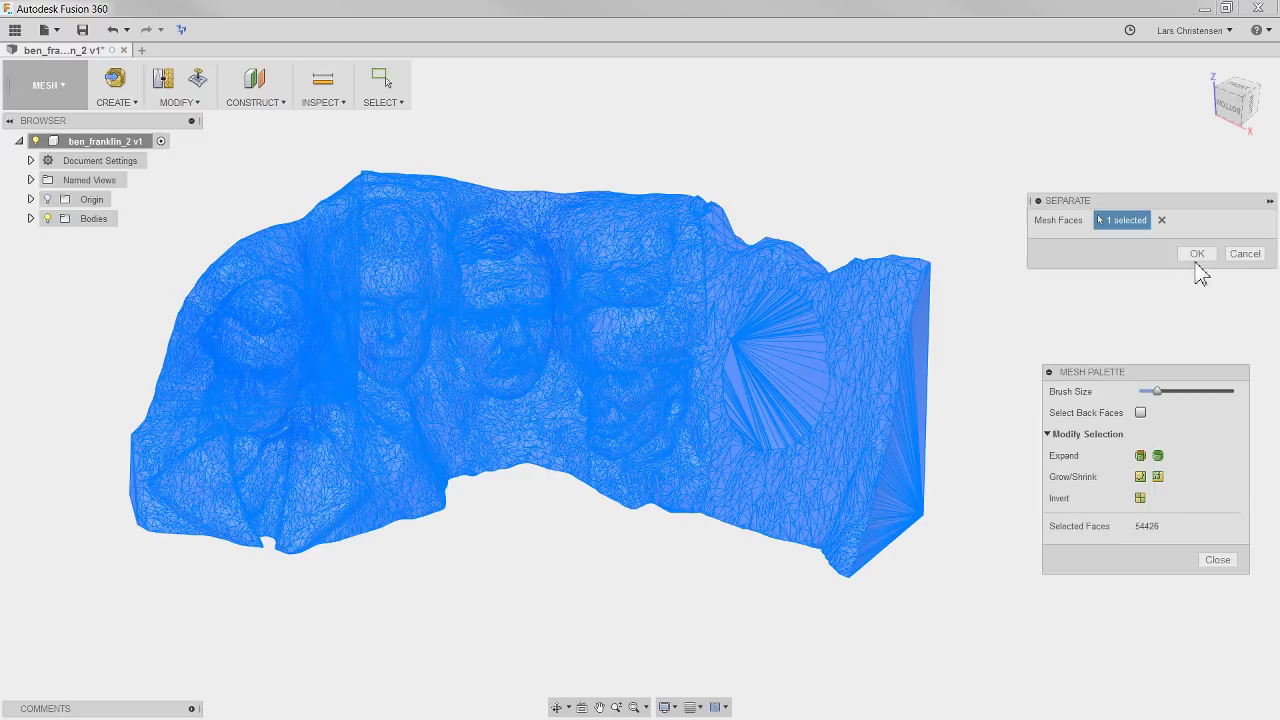
left_click(1197, 254)
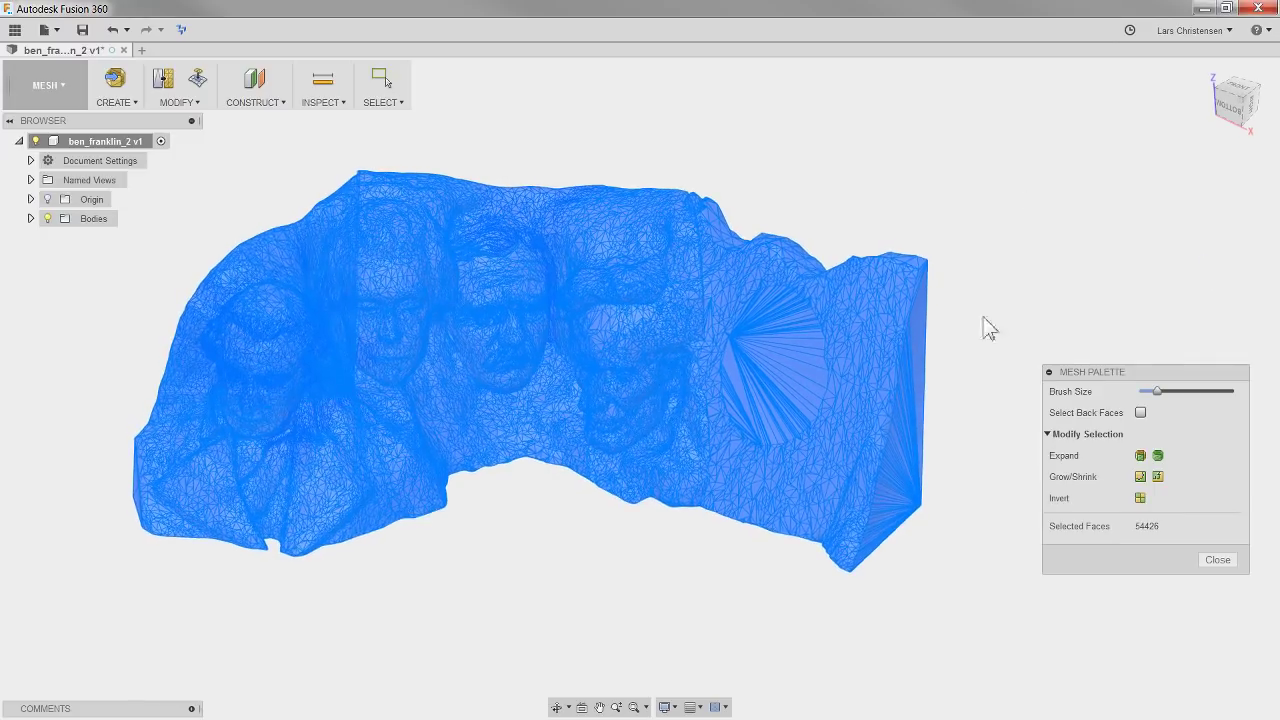
- Try a Plane Cut with Minimal fill using an origin plane, shift that plane outwards, and cancel the cut
middle_click_drag(737, 423, 145, 110, "shift")
left_click(176, 102)
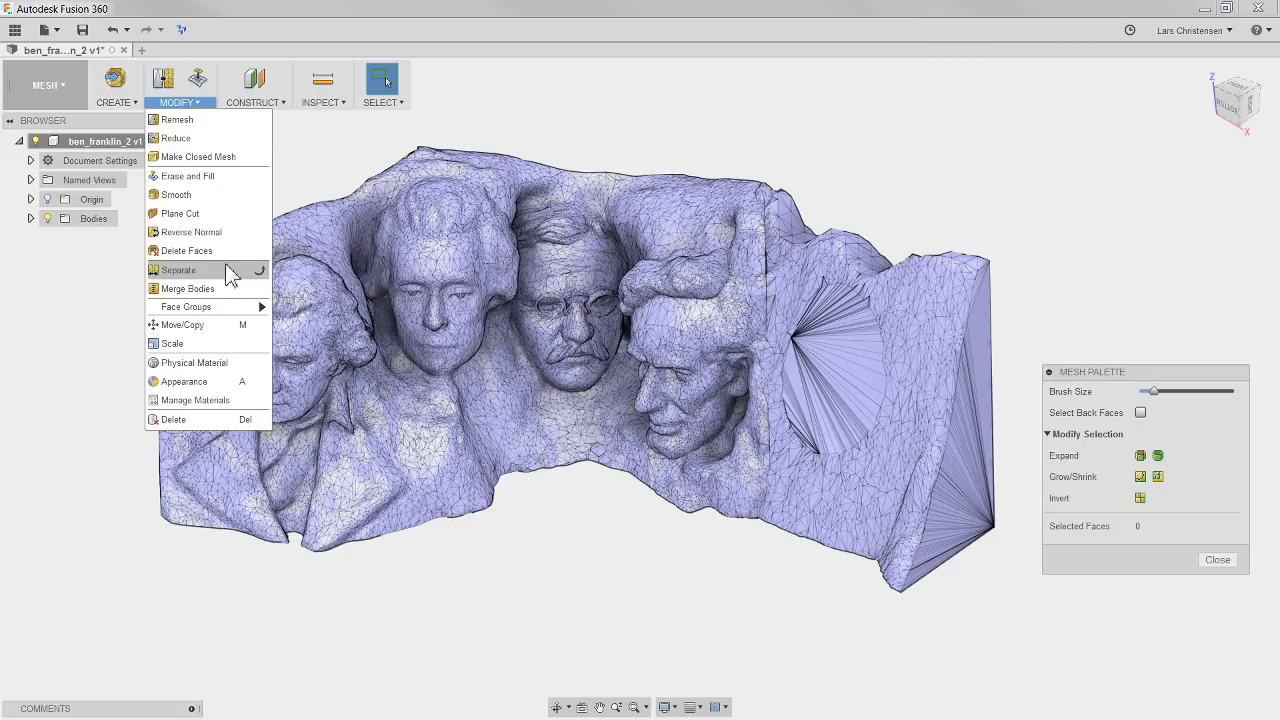
left_click(235, 213)
middle_click_drag(280, 248, 996, 323, "shift")
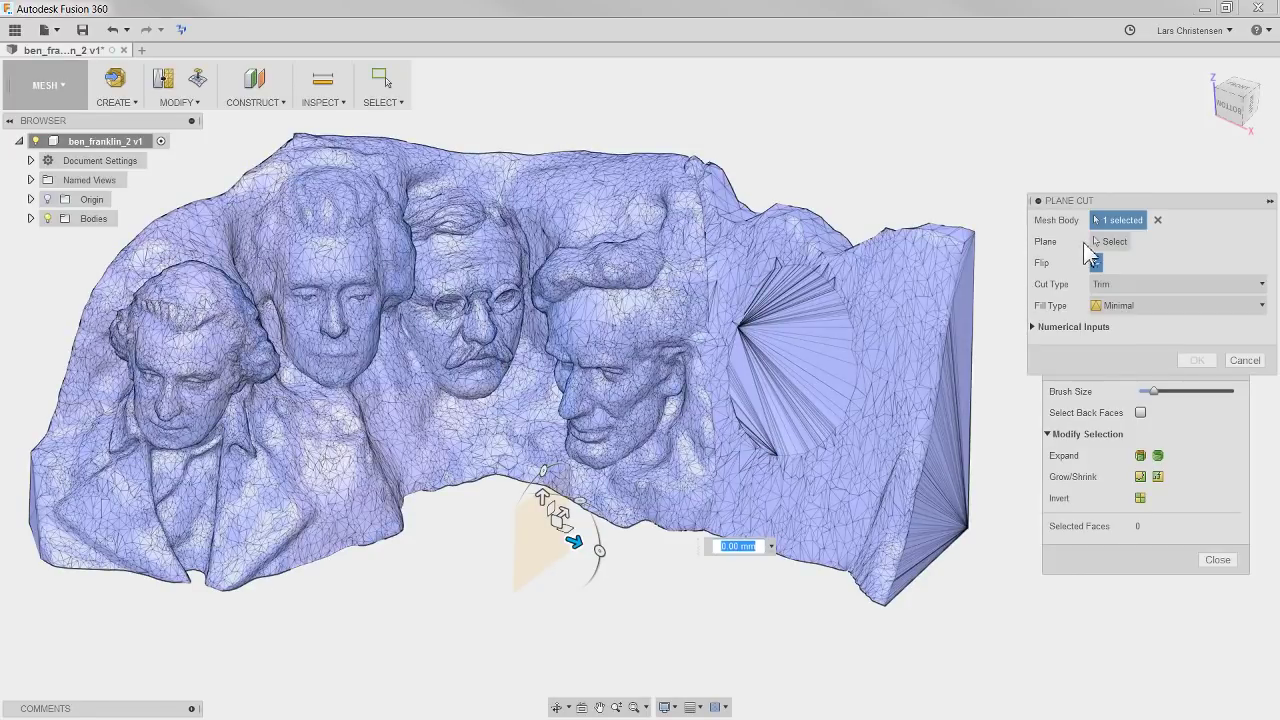
left_click(1102, 242)
middle_click_drag(580, 530, 612, 540, "shift")
left_click(590, 508)
left_click_drag(572, 525, 628, 541)
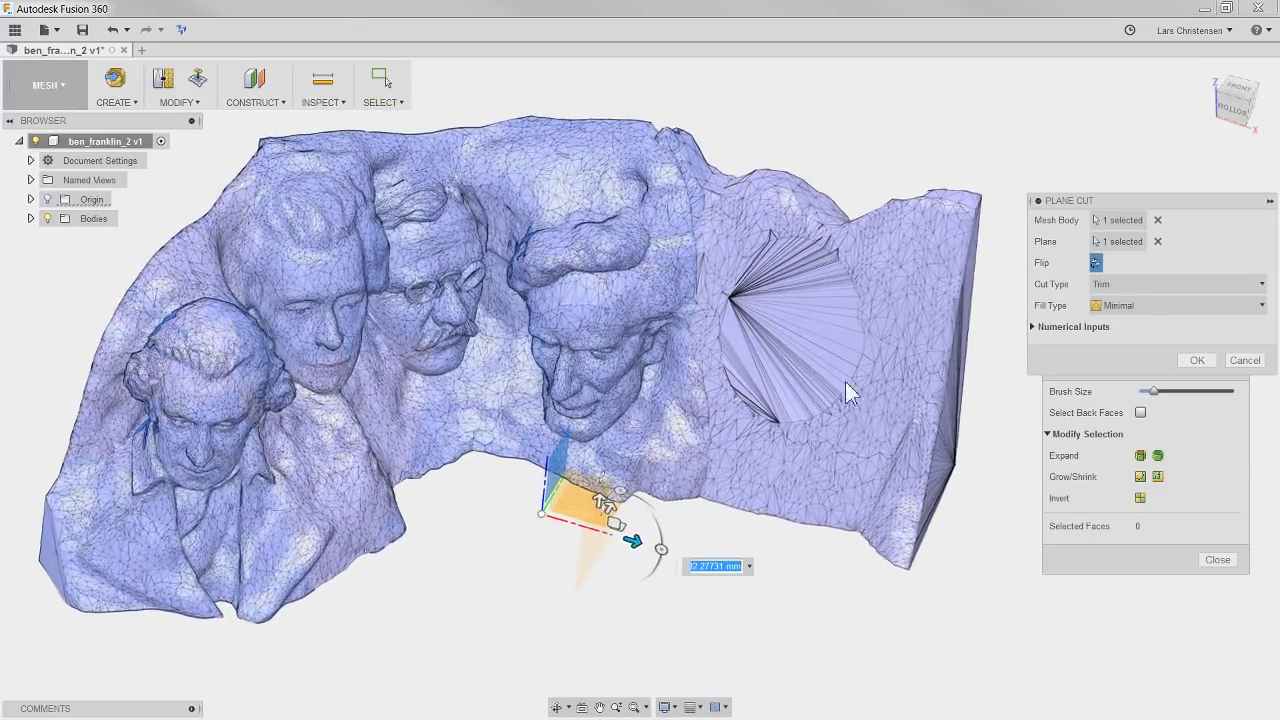
left_click(1258, 361)
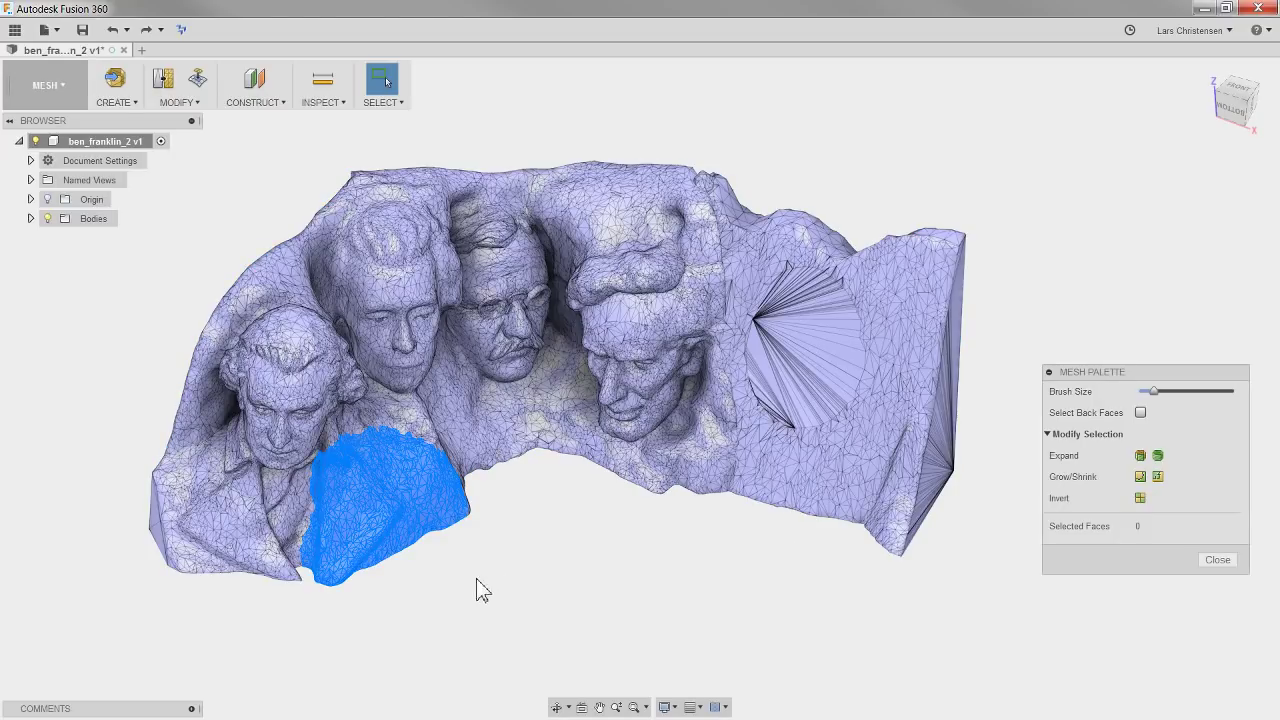
- Trim the sculpture mesh with a Plane Cut using Minimal fill, shifting the plane inwards to remove the damaged end beside the fourth face
scroll(600, 560, "up", 5)
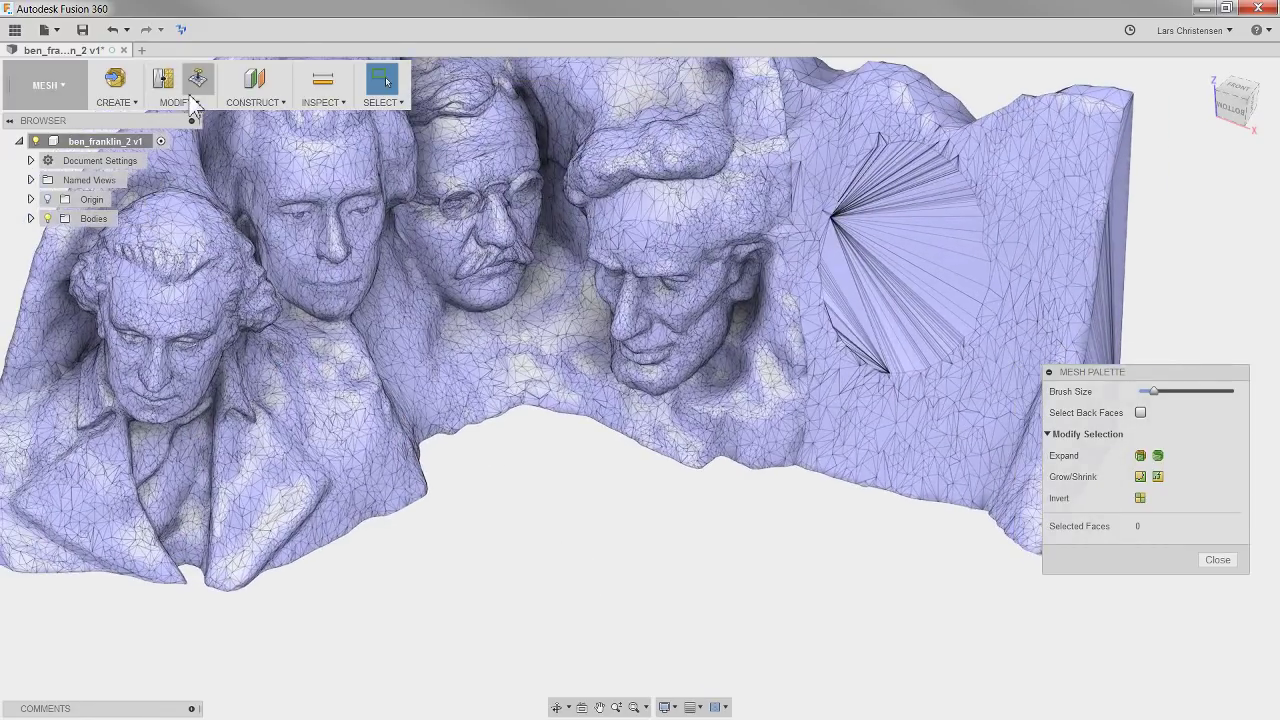
left_click(178, 102)
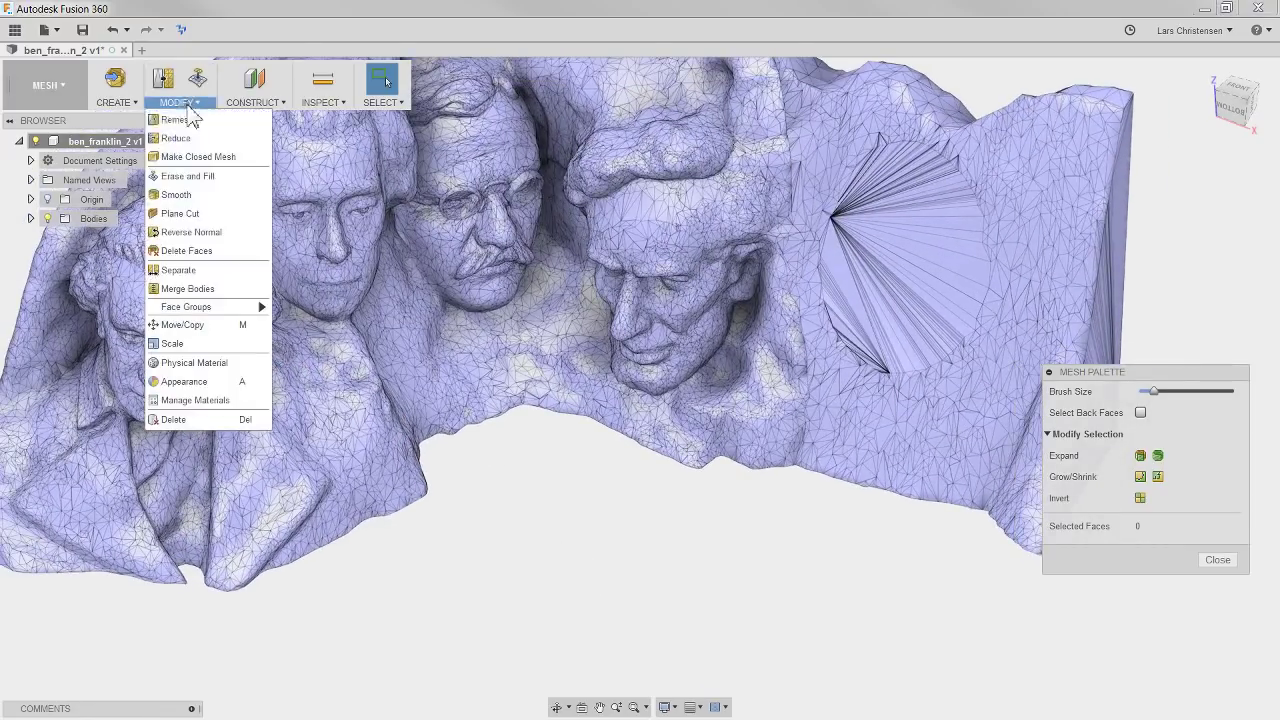
left_click(180, 213)
scroll(686, 514, "down", 5)
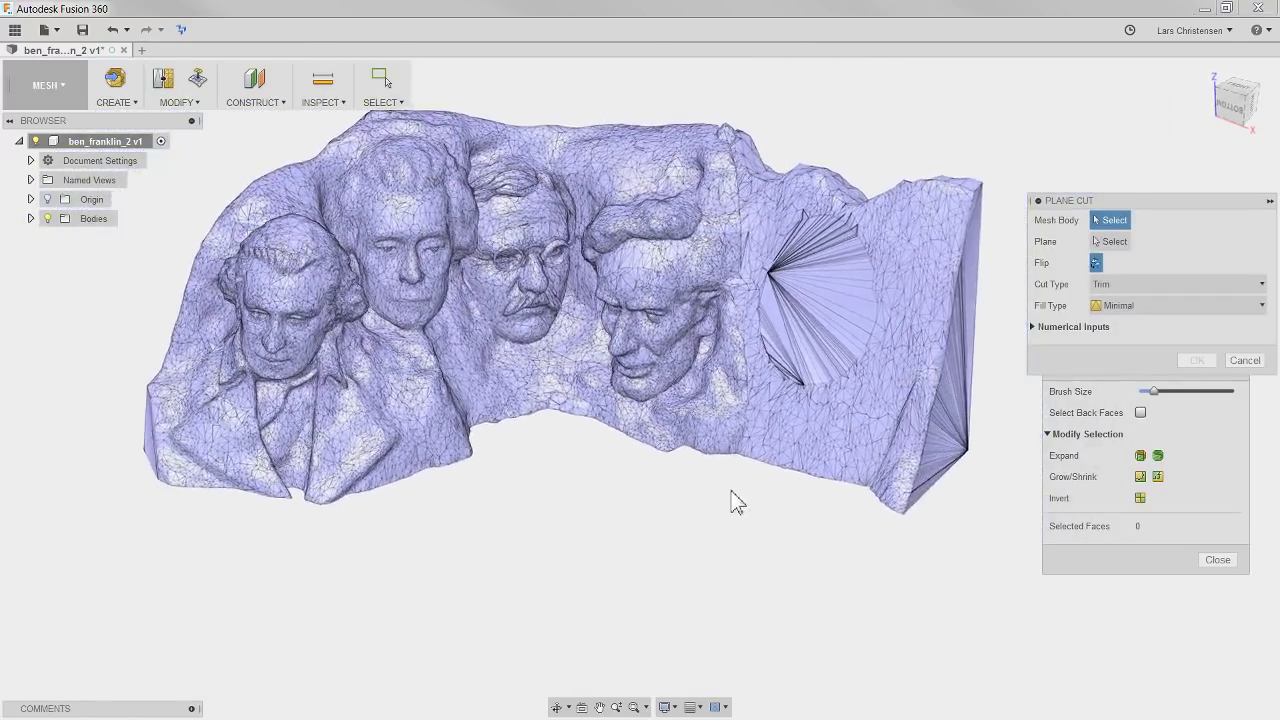
left_click(787, 390)
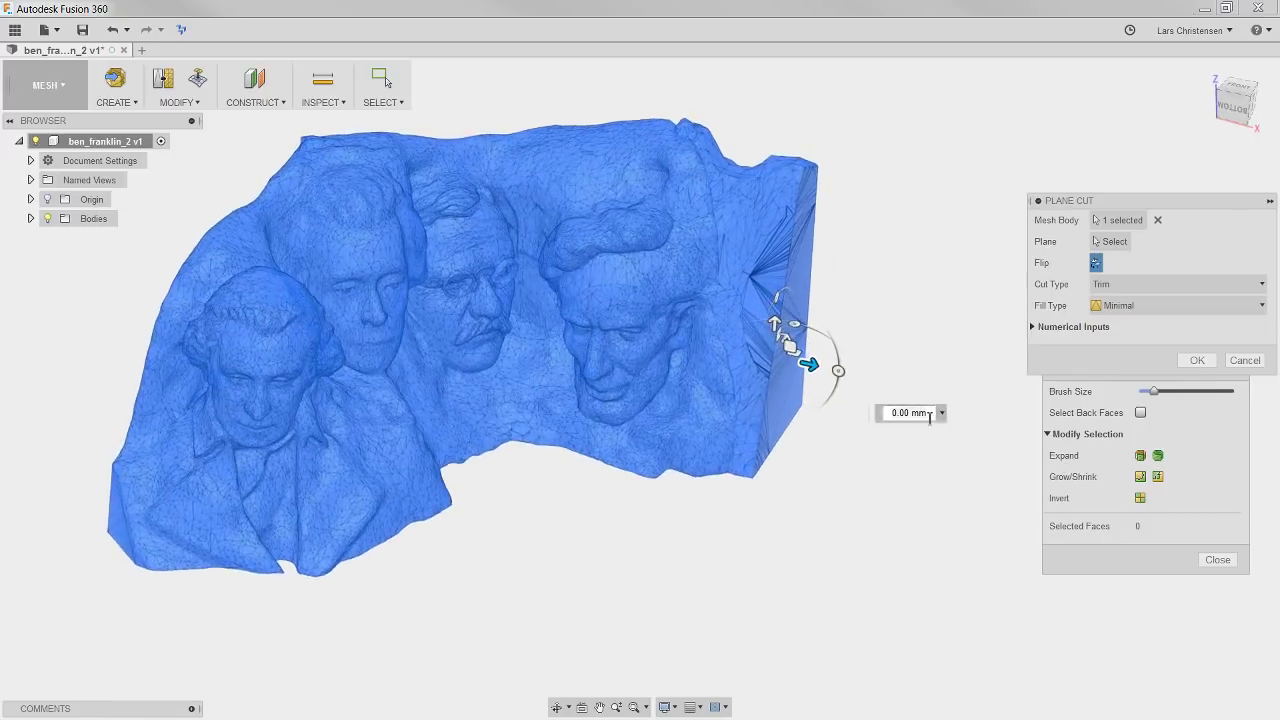
left_click_drag(791, 372, 763, 362)
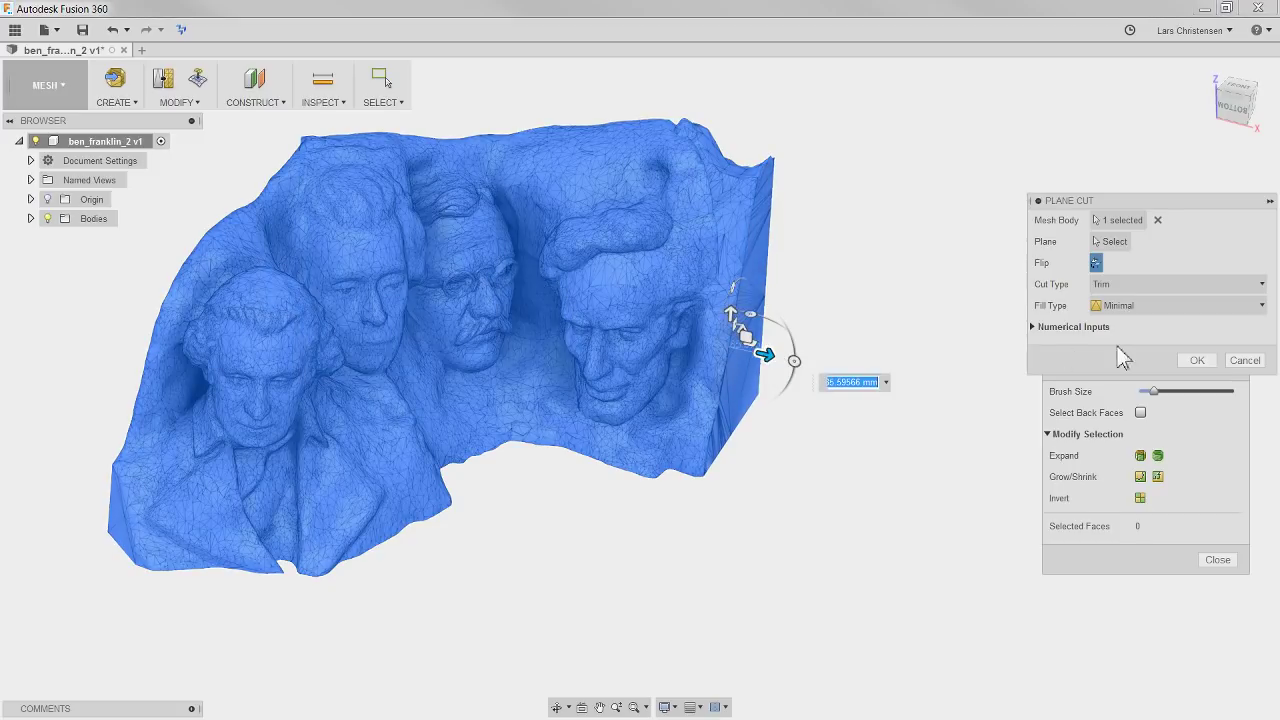
left_click(1197, 360)
middle_click_drag(920, 543, 888, 543, "shift")
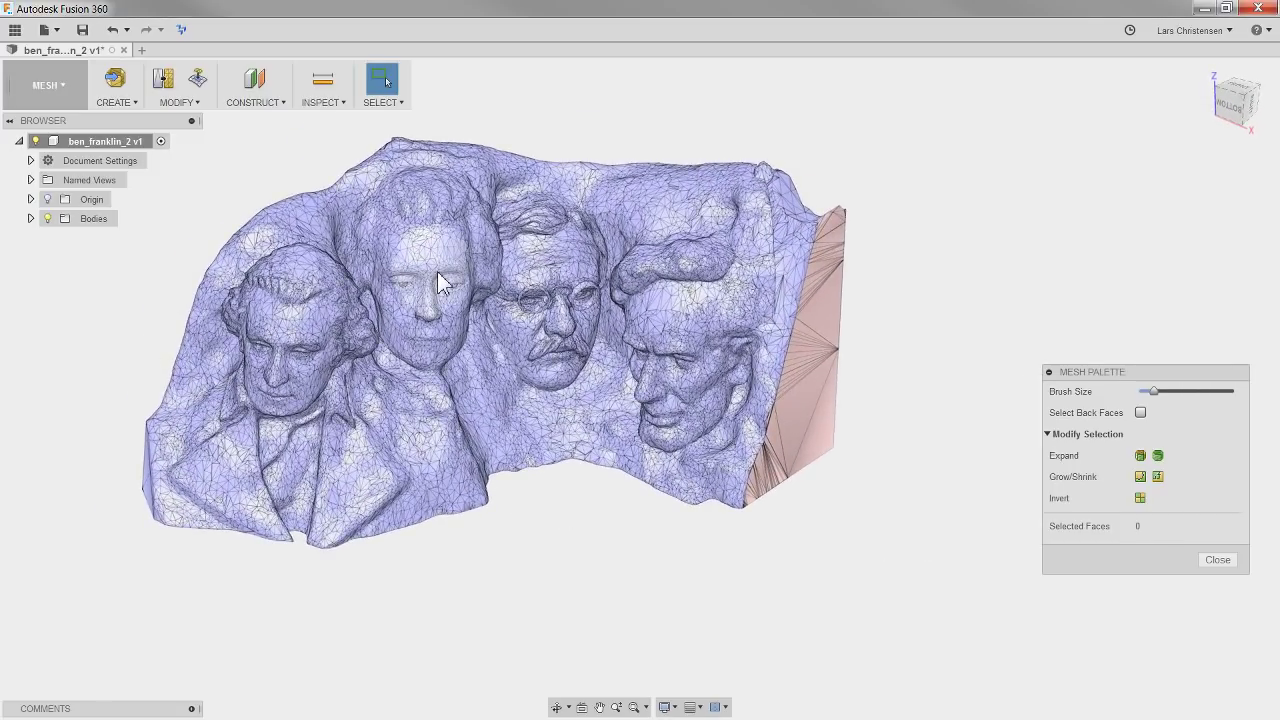
middle_click_drag(440, 283, 443, 443, "shift")
mouse_move(570, 385)
middle_mouse_down("shift")
mouse_move(566, 566)
mouse_move(617, 572)
middle_mouse_up("shift")
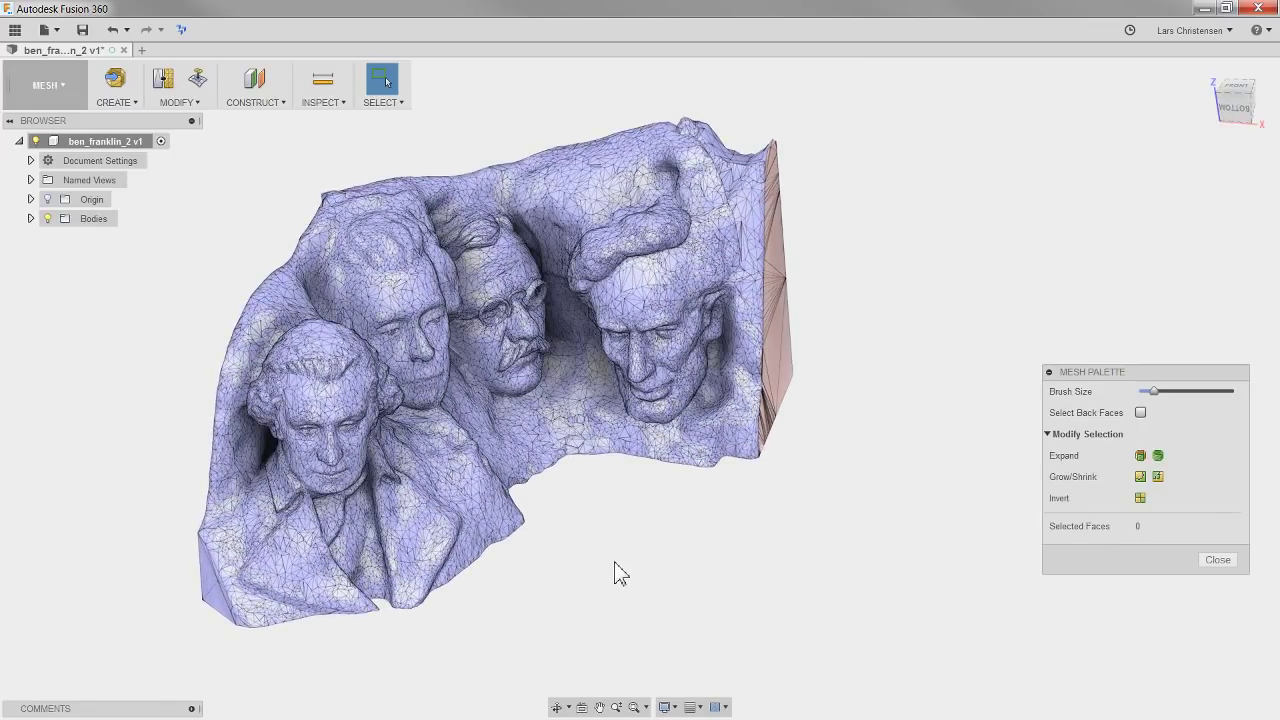
mouse_move(504, 397)
middle_mouse_down("shift")
mouse_move(455, 464)
mouse_move(518, 355)
middle_mouse_up("shift")
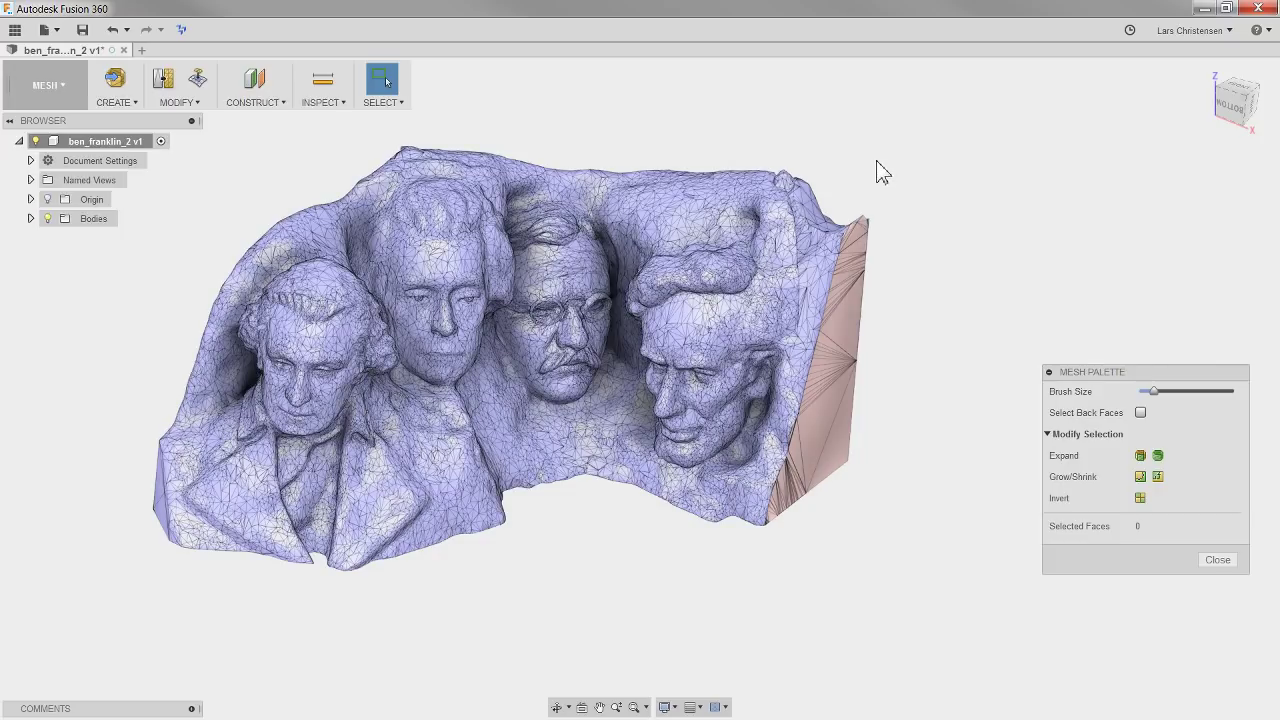
- Switch to Paint Selection, reduce the brush size slightly, and paint over the uneven mesh area below the second face's chin
left_click(186, 104)
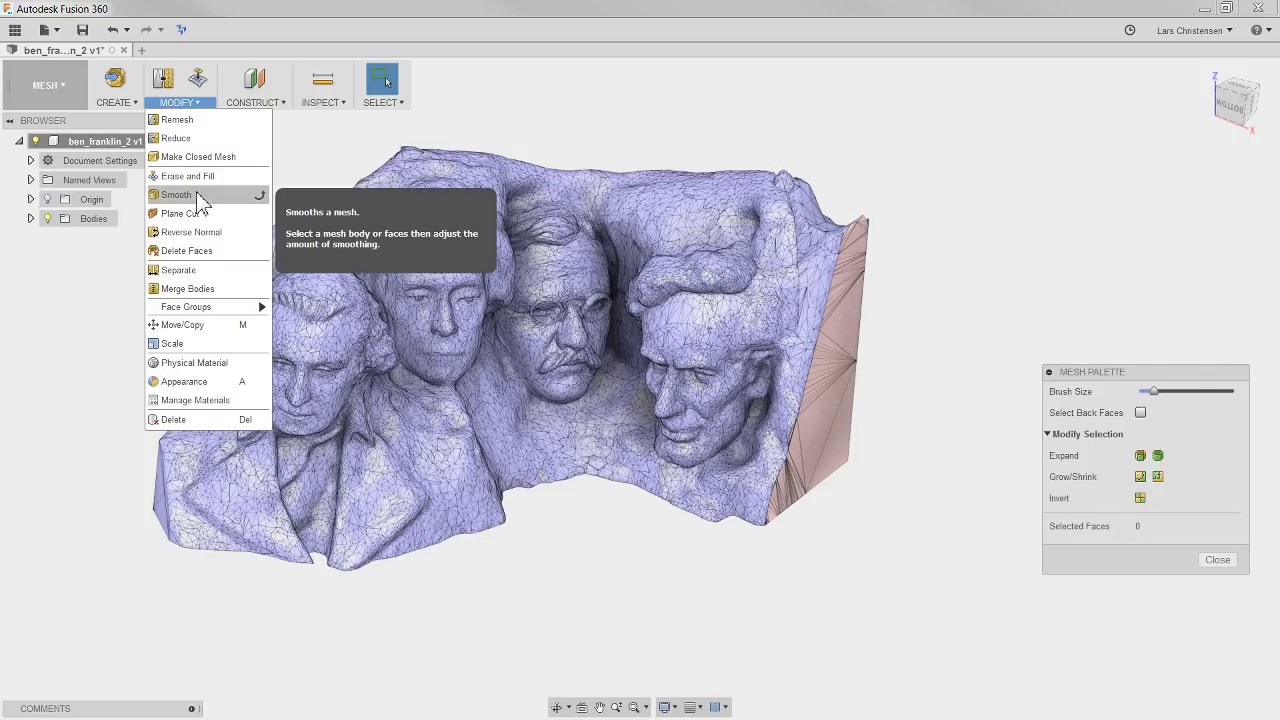
left_click(477, 557)
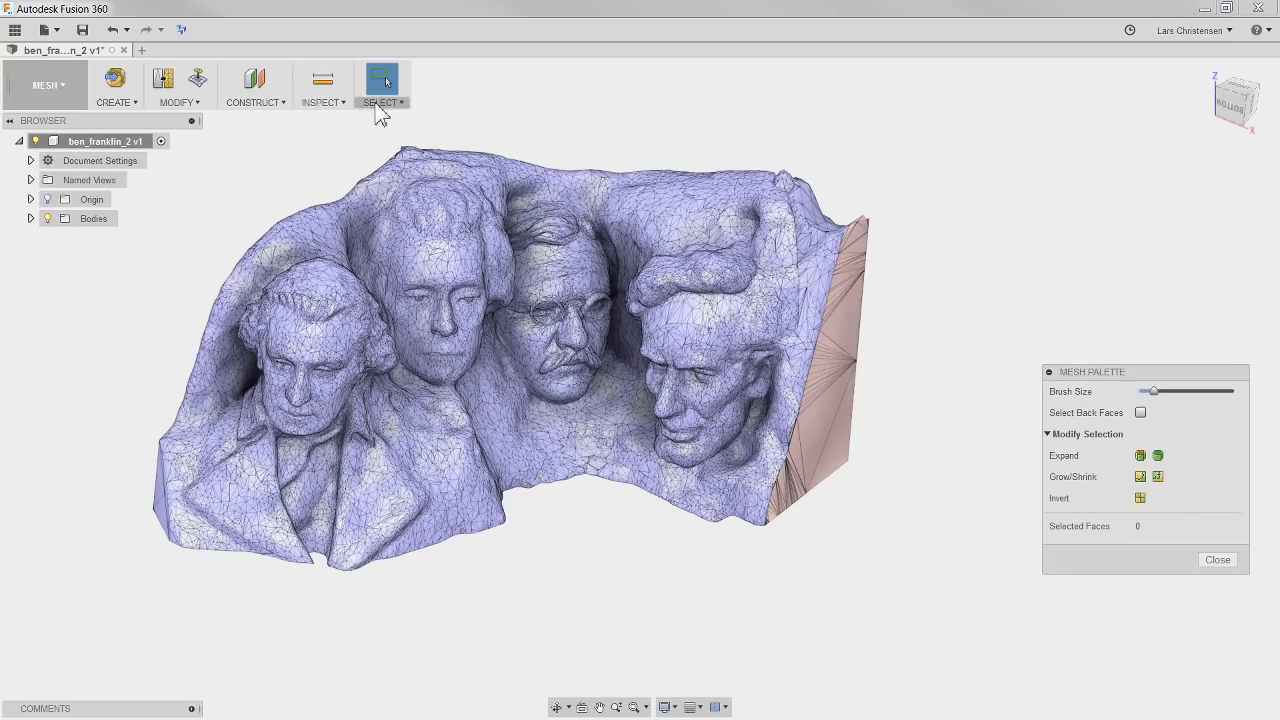
left_click(378, 104)
left_click(466, 176)
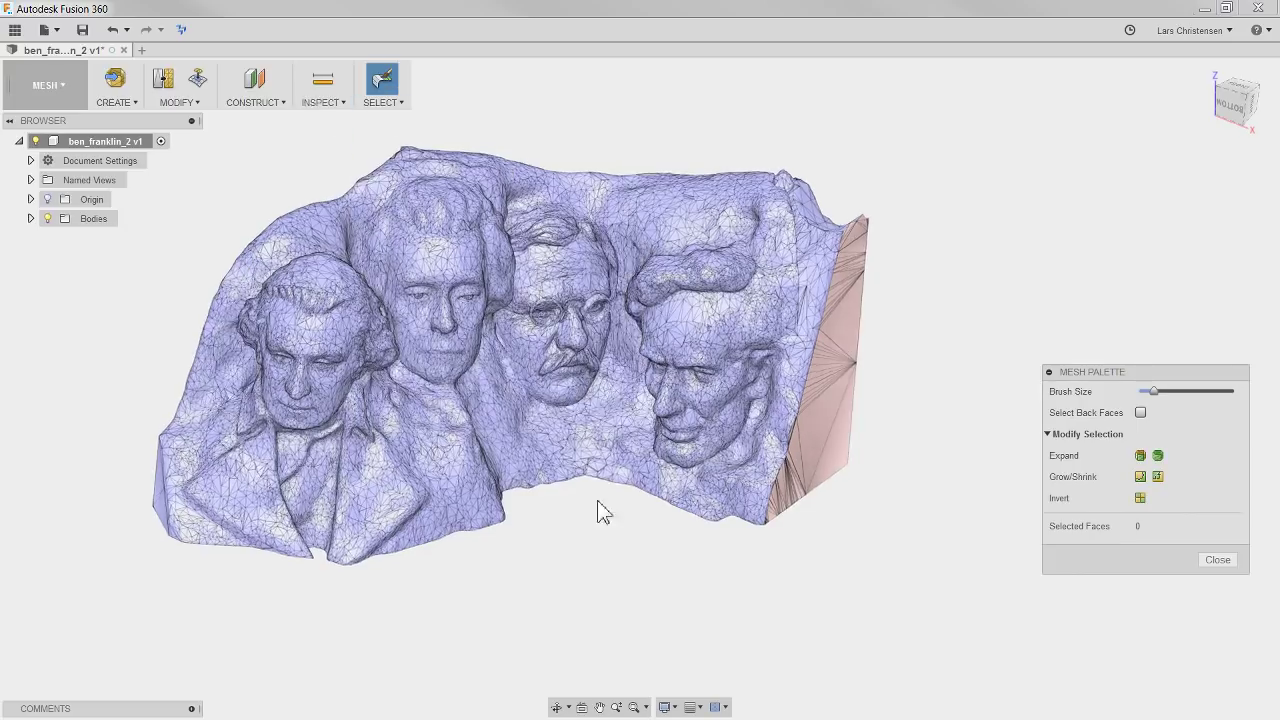
scroll(577, 506, "up", 5)
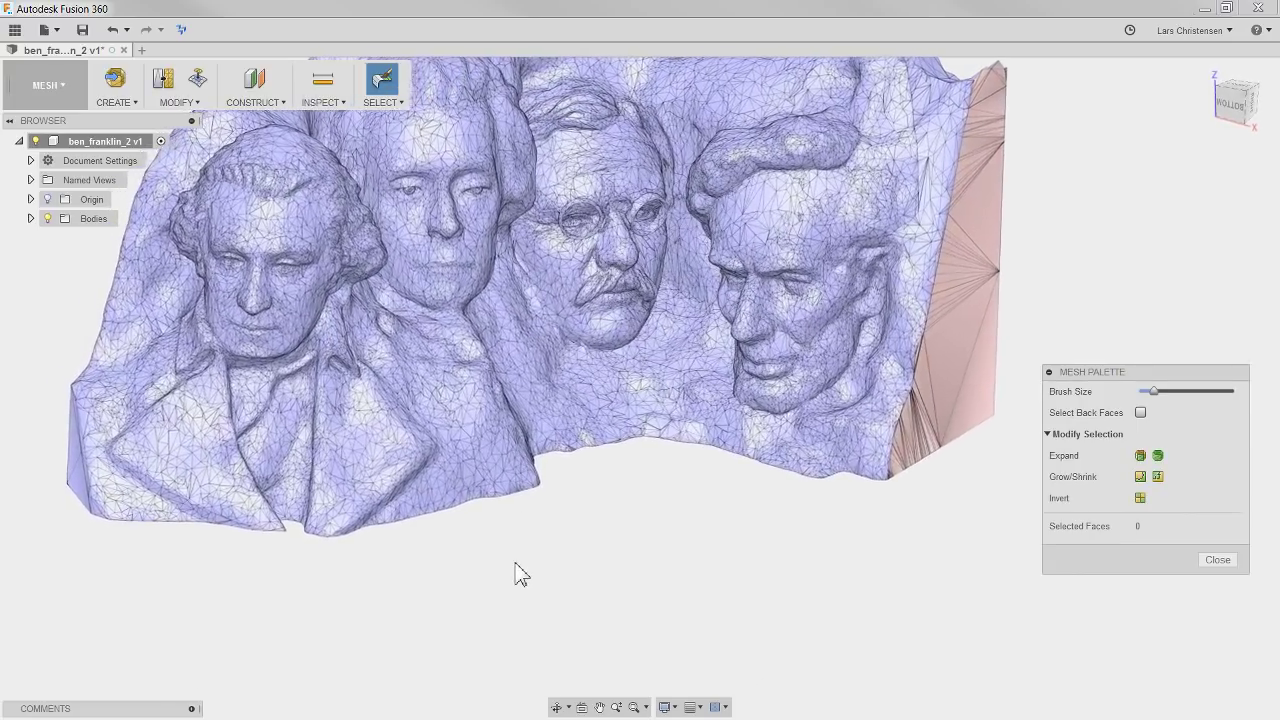
middle_click_drag(520, 573, 520, 583, "shift")
scroll(517, 590, "up", 8)
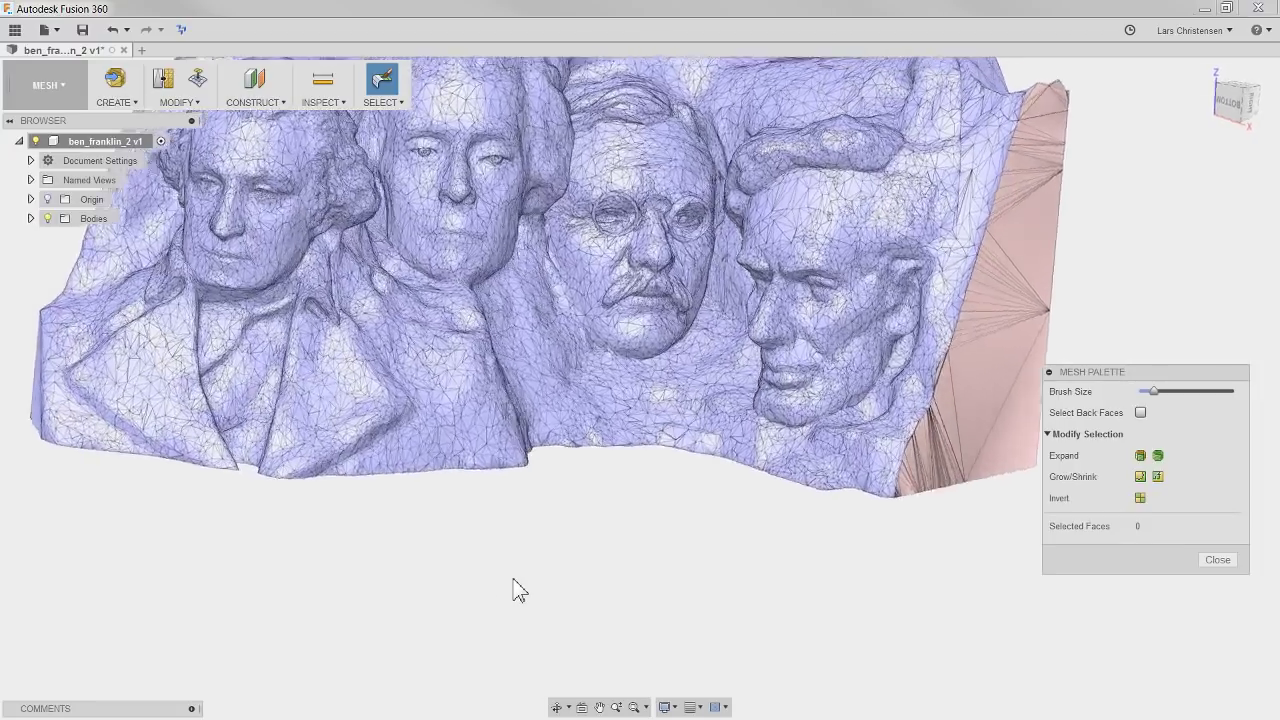
scroll(509, 590, "up", 5)
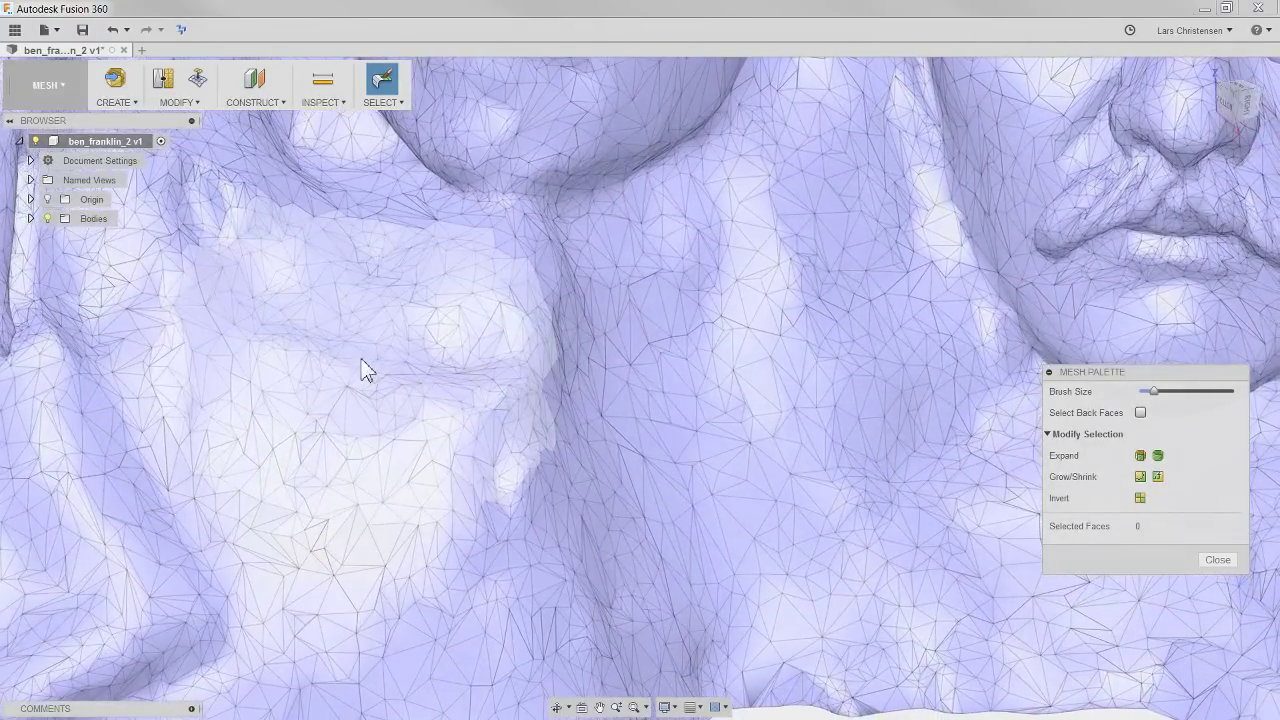
left_click_drag(1154, 386, 1151, 393)
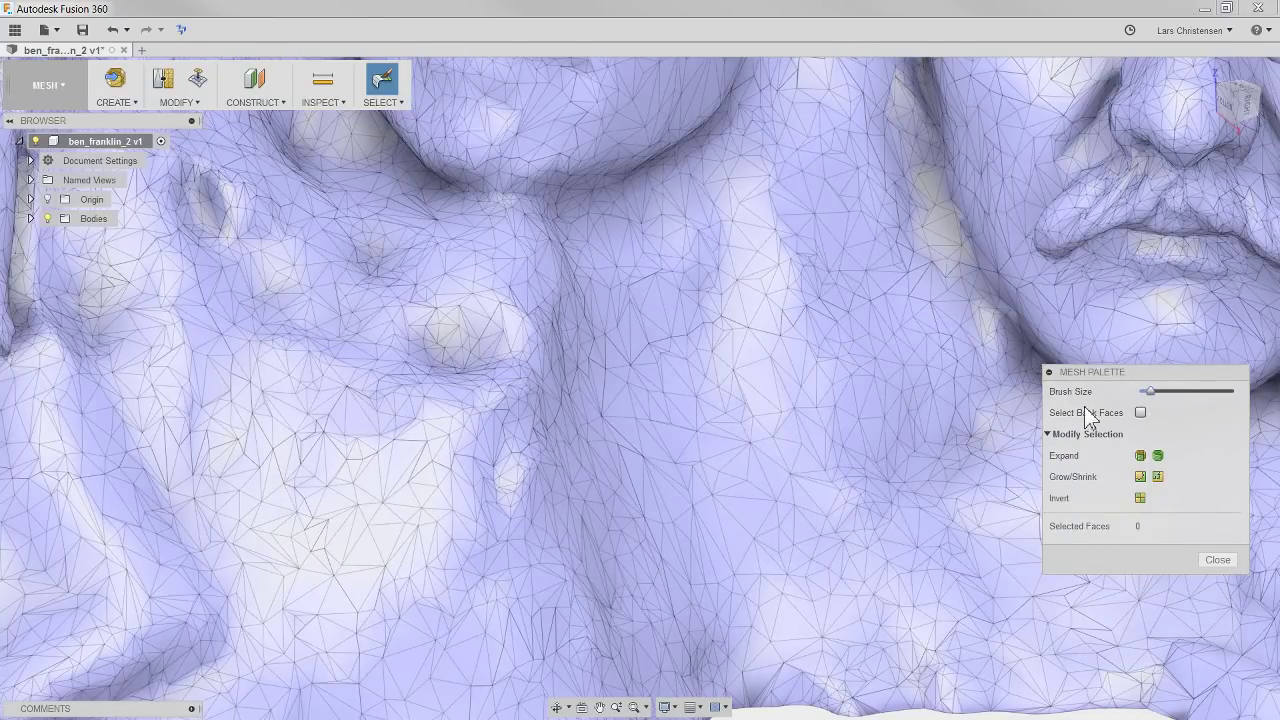
mouse_move(414, 367)
left_mouse_down()
mouse_move(432, 424)
mouse_move(412, 450)
mouse_move(321, 426)
mouse_move(266, 279)
mouse_move(334, 334)
left_mouse_up()
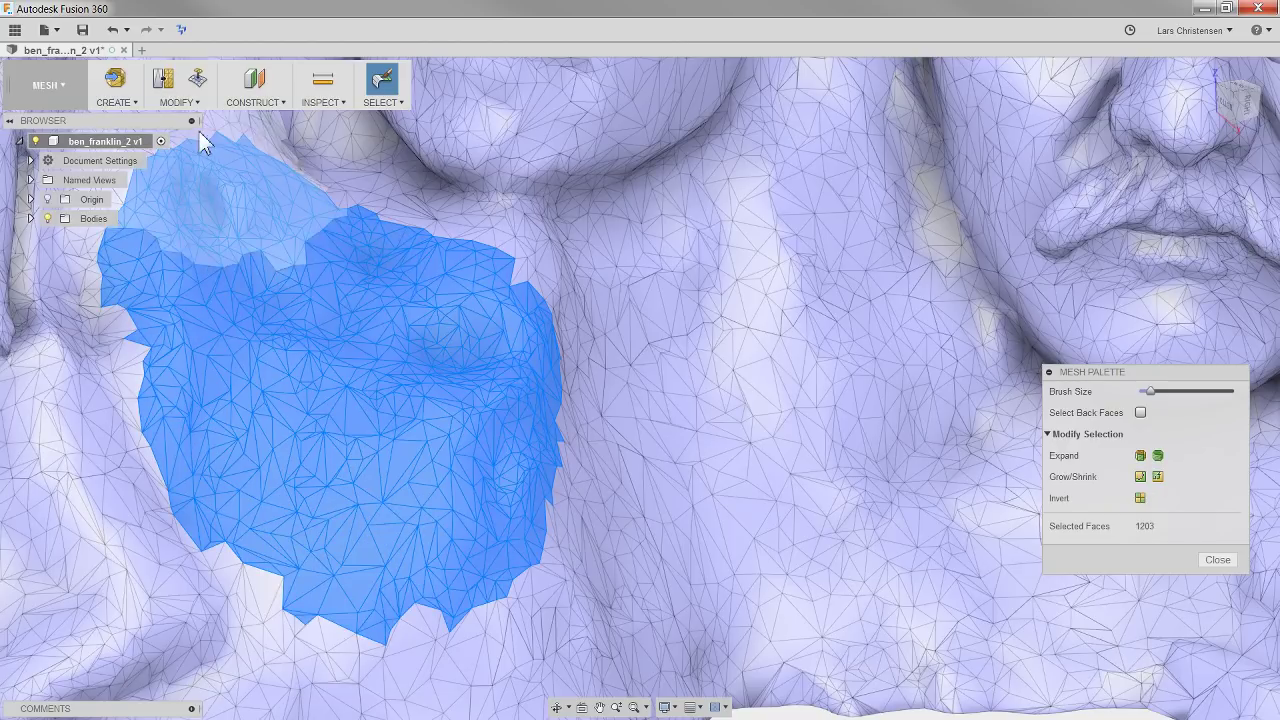
- Try Smooth on the painted faces with the smoothing raised to about 31, and cancel it
left_click(177, 102)
left_click(180, 194)
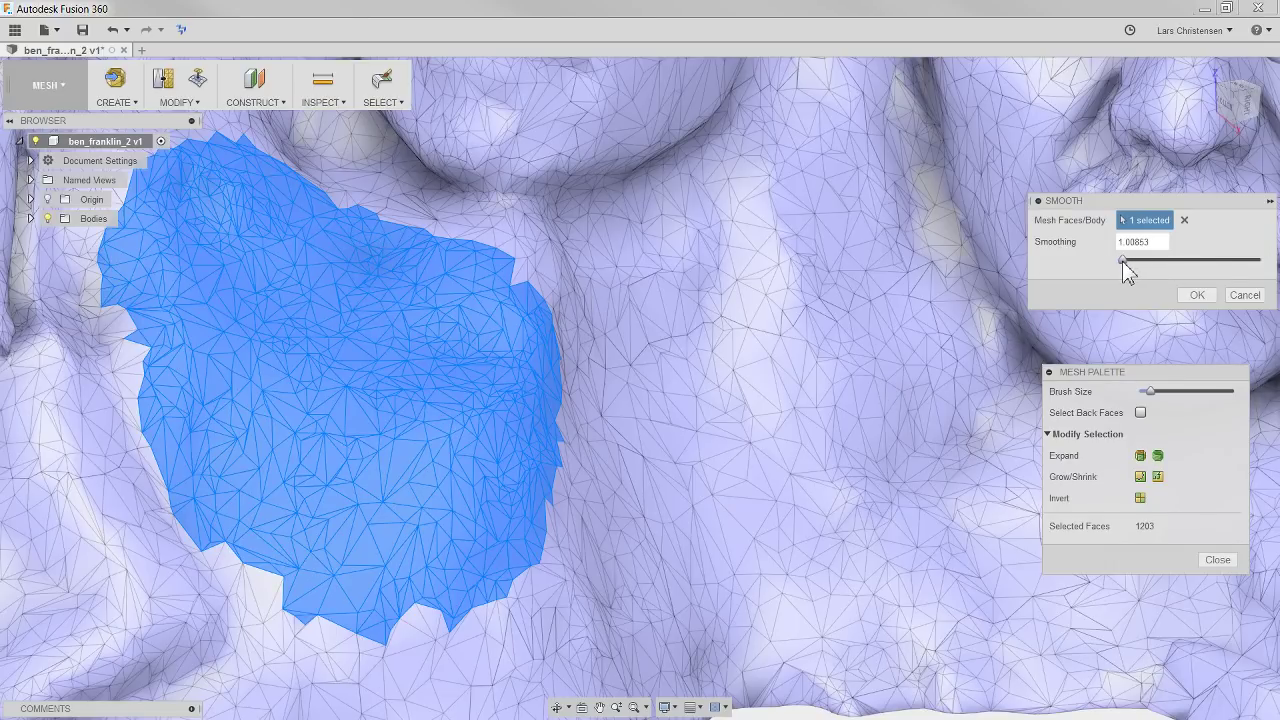
left_click_drag(1122, 262, 1157, 262)
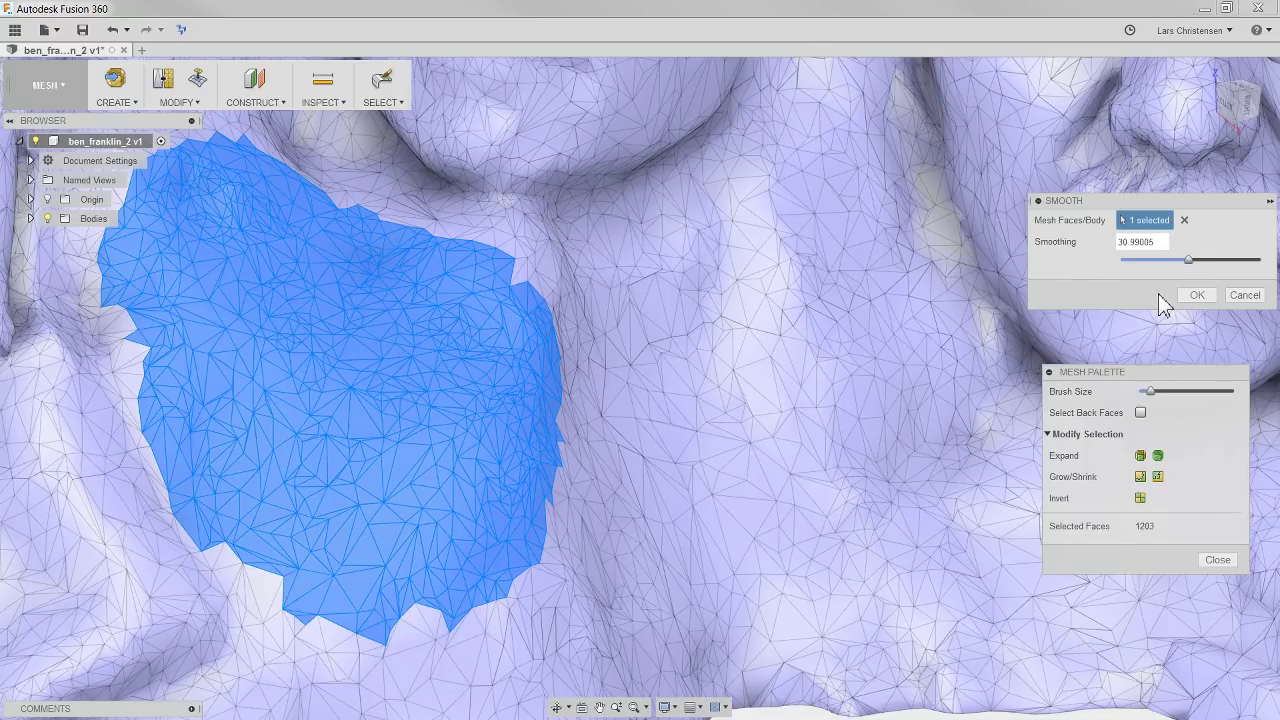
left_click(1255, 296)
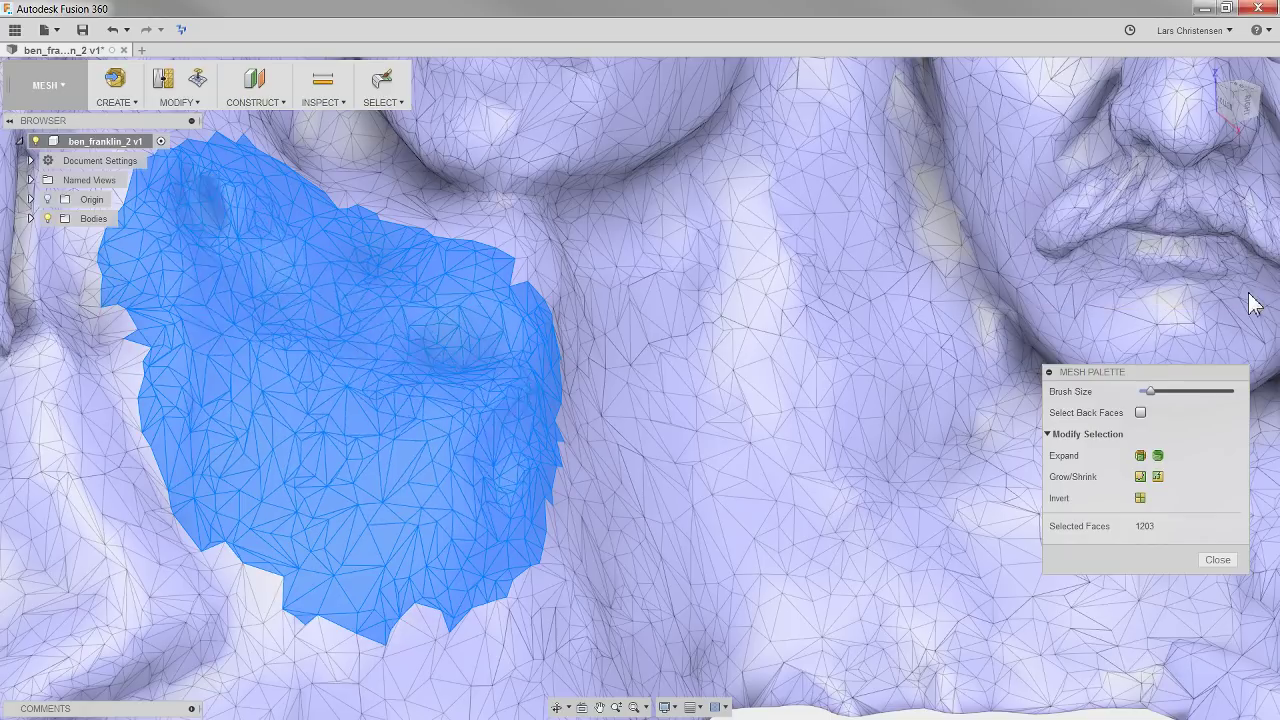
- Apply Smooth to the painted faces below the second face with a smoothing value of 4
left_click(180, 102)
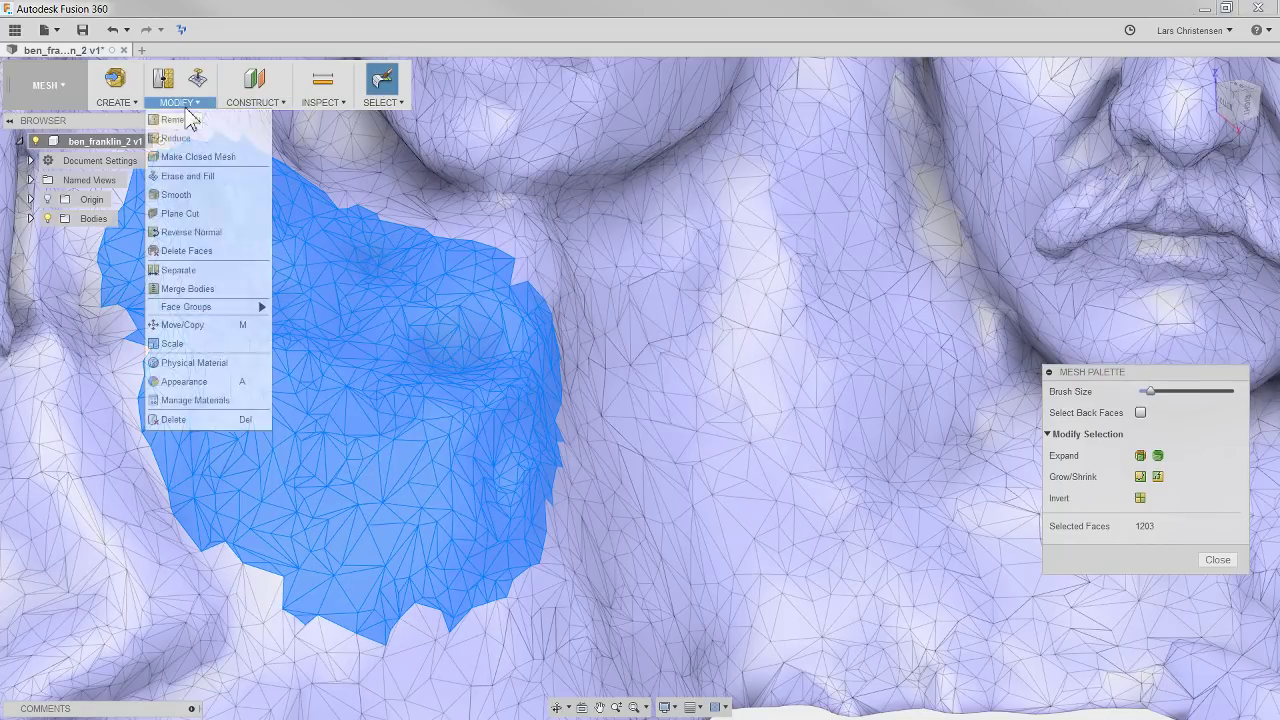
left_click(172, 196)
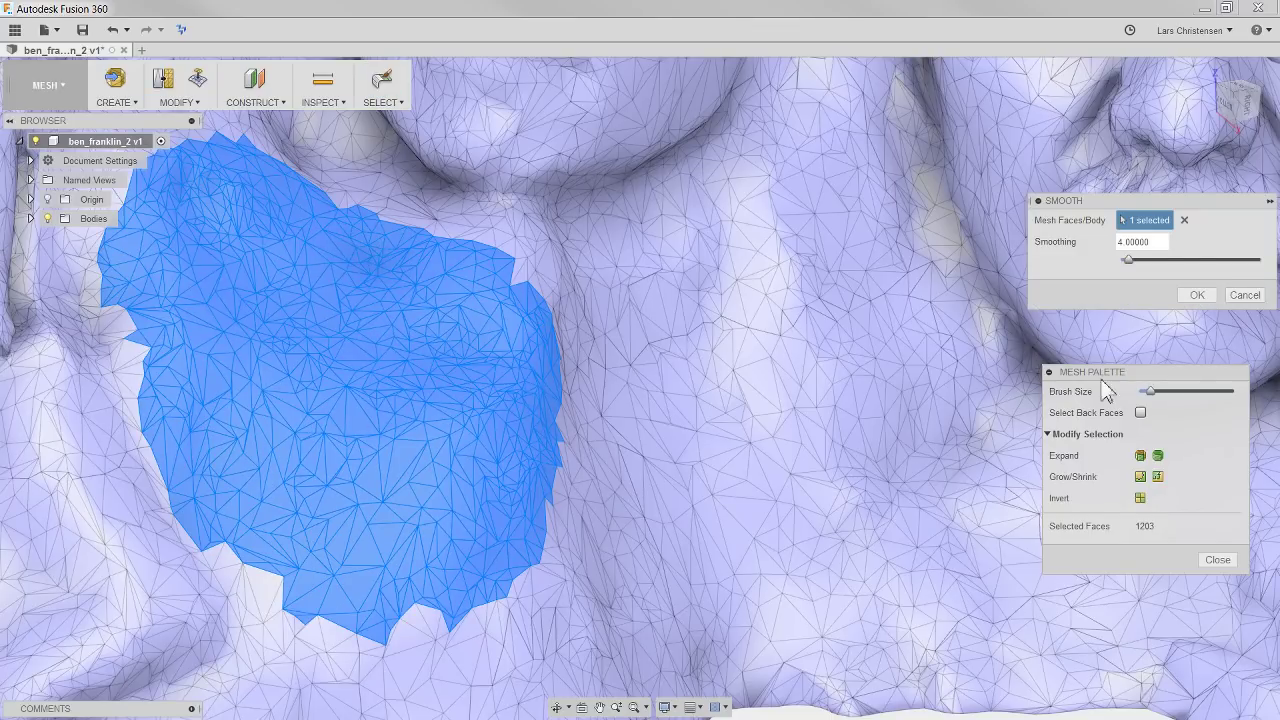
left_click(1200, 296)
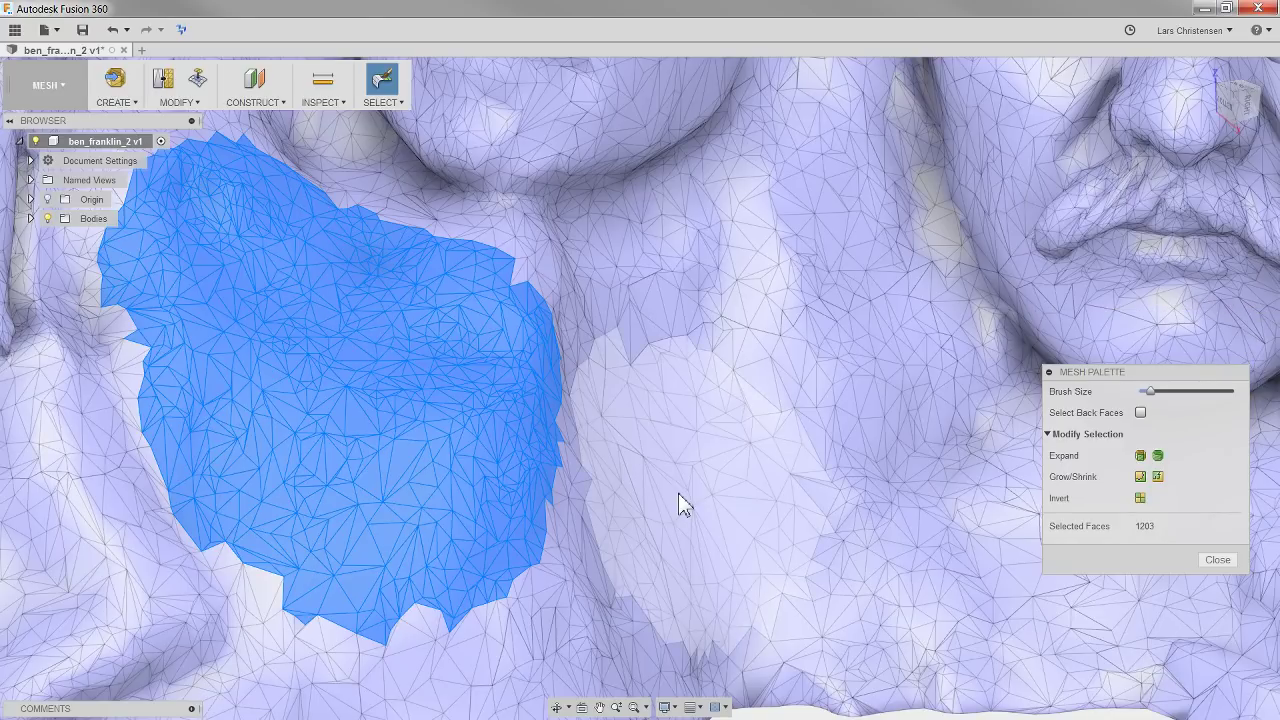
scroll(678, 500, "down", 10)
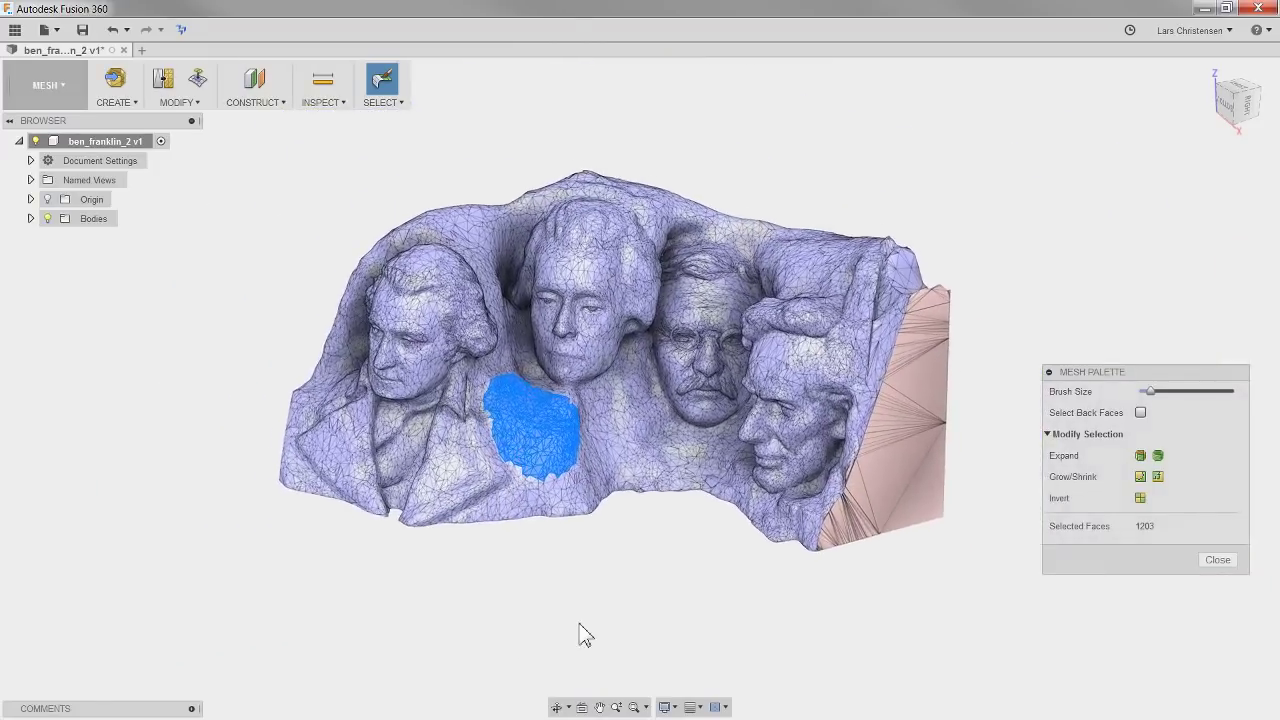
- Close the mesh palette and save the design as a new version
left_click(1217, 559)
middle_click_drag(623, 594, 397, 622, "shift")
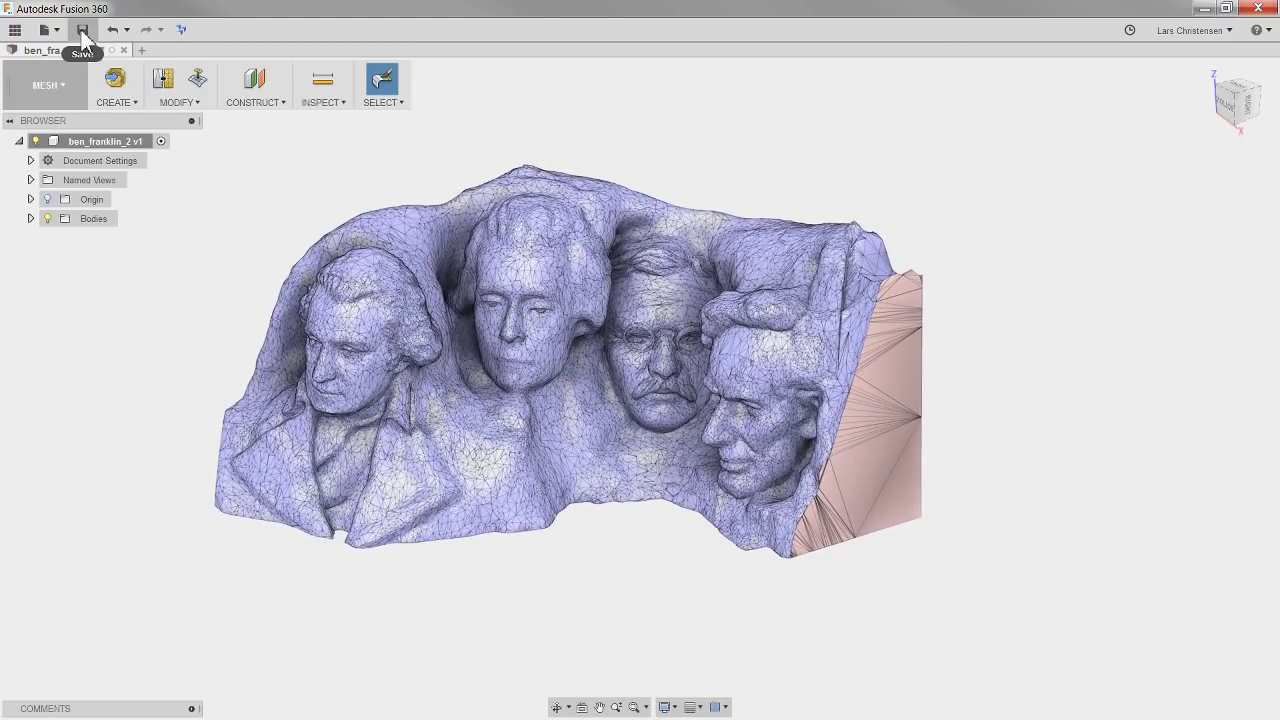
left_click(81, 30)
left_click(652, 388)
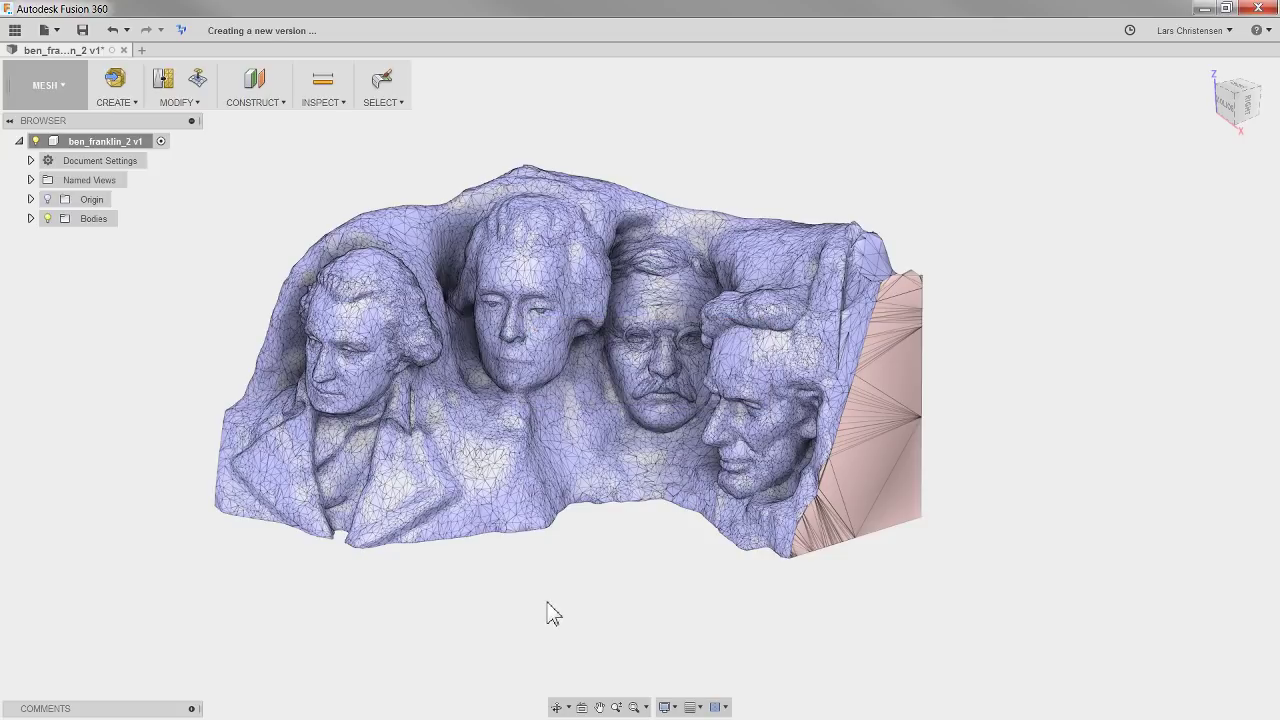
- Window-select all faces of the sculpture mesh, try an Adaptive Reduce with Face Count as the target, and cancel it
left_click(388, 103)
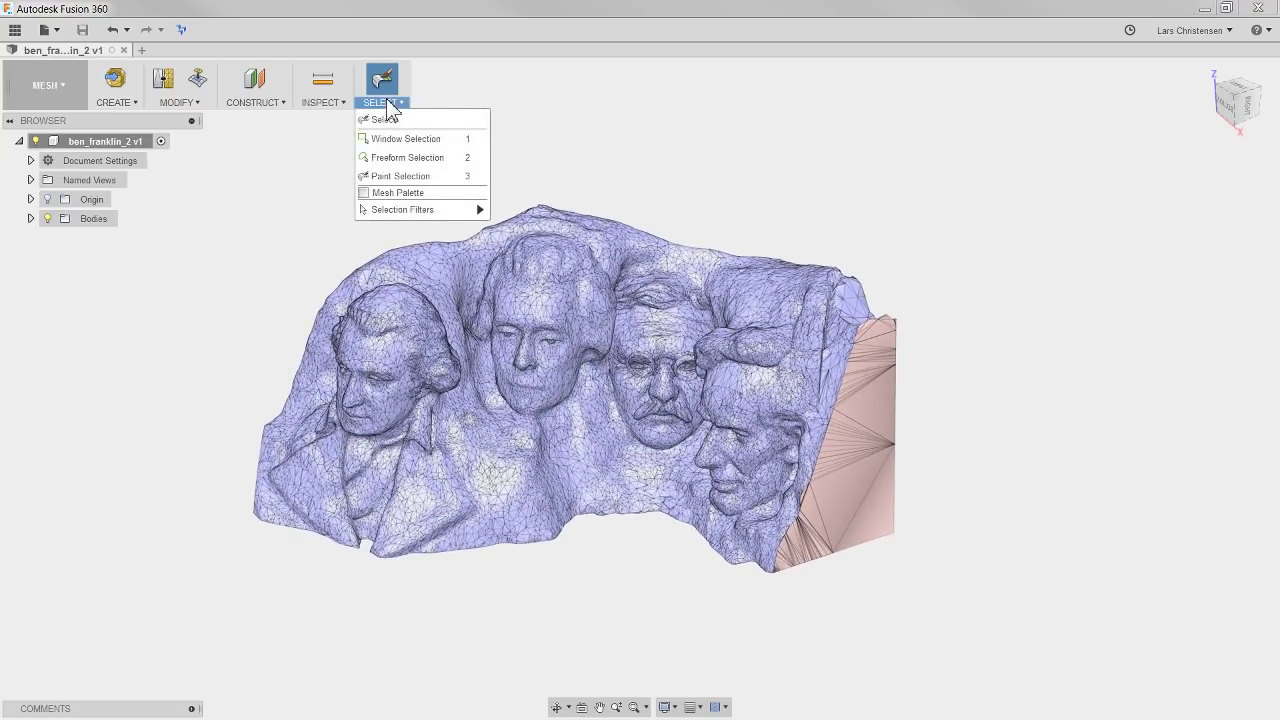
left_click(405, 138)
left_click_drag(1020, 651, 175, 168)
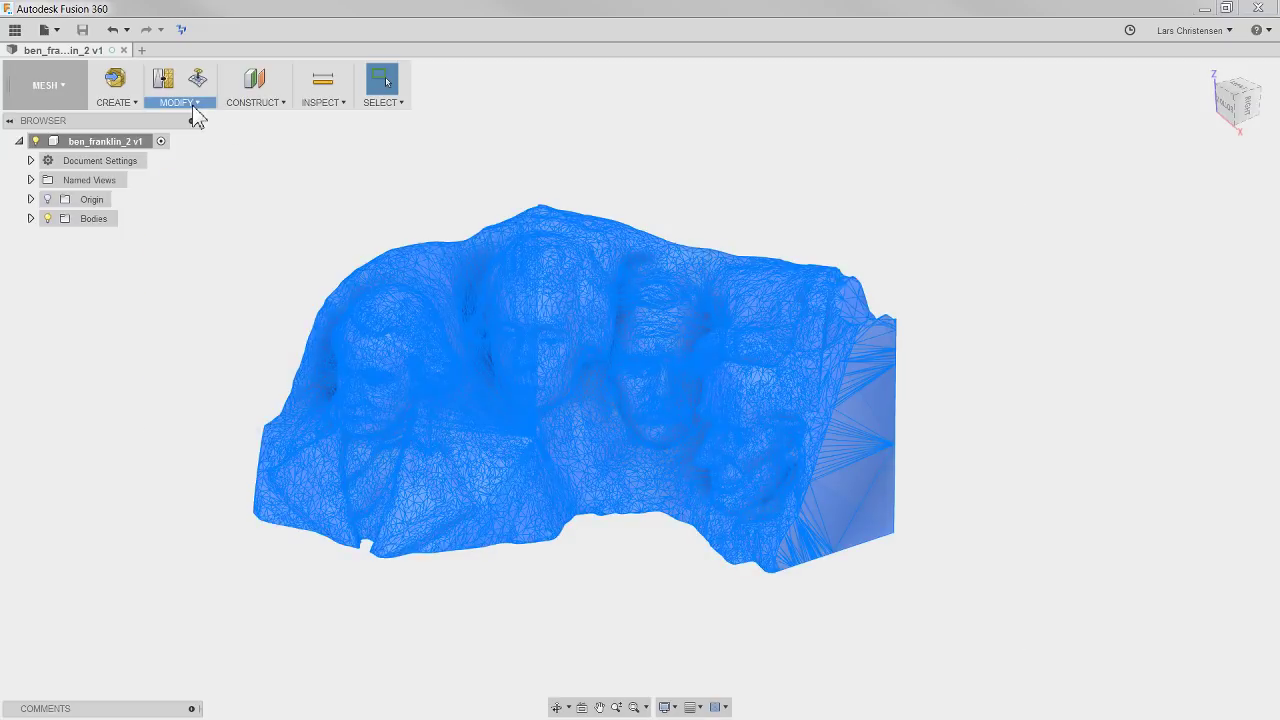
left_click(190, 103)
left_click(177, 137)
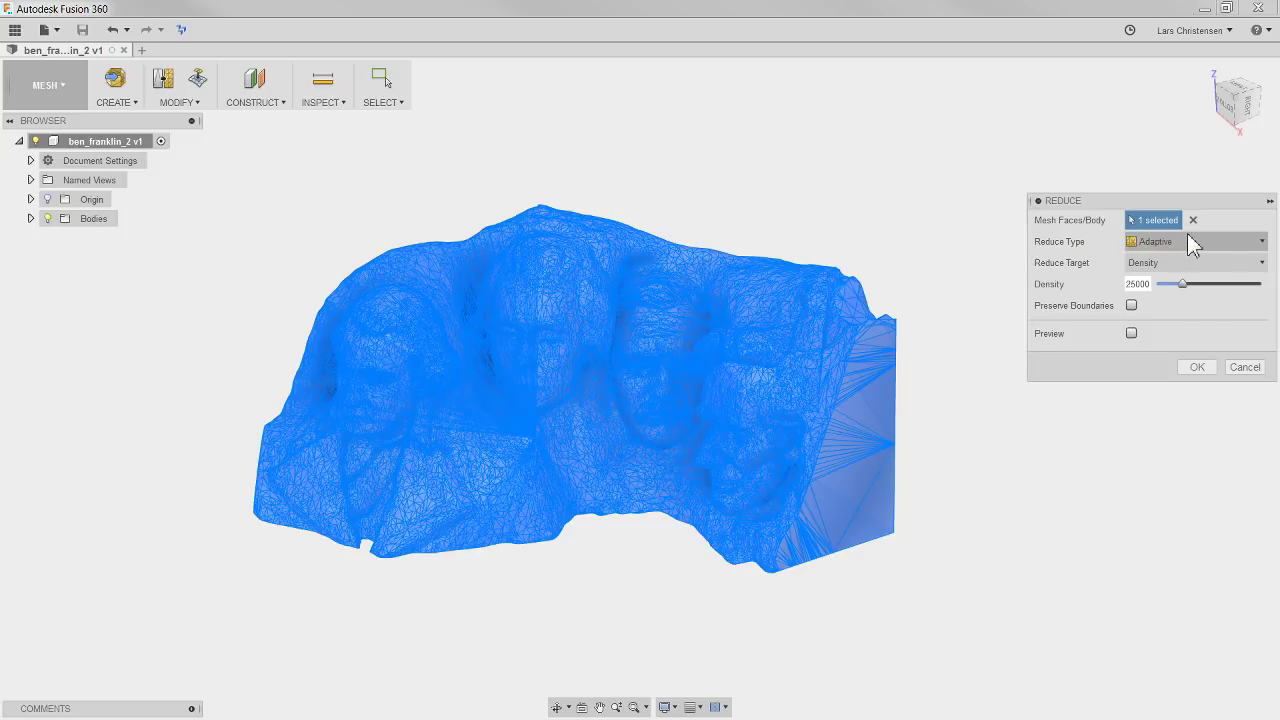
left_click(1176, 265)
left_click(1152, 296)
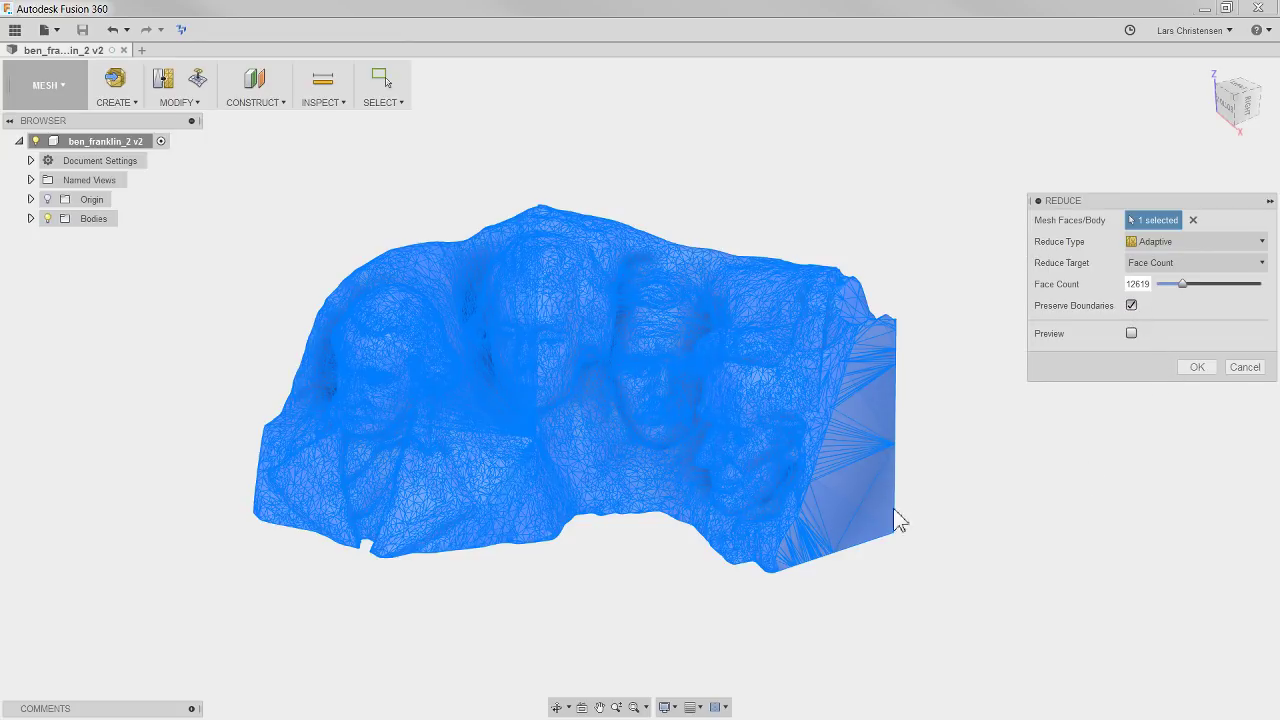
left_click(1245, 368)
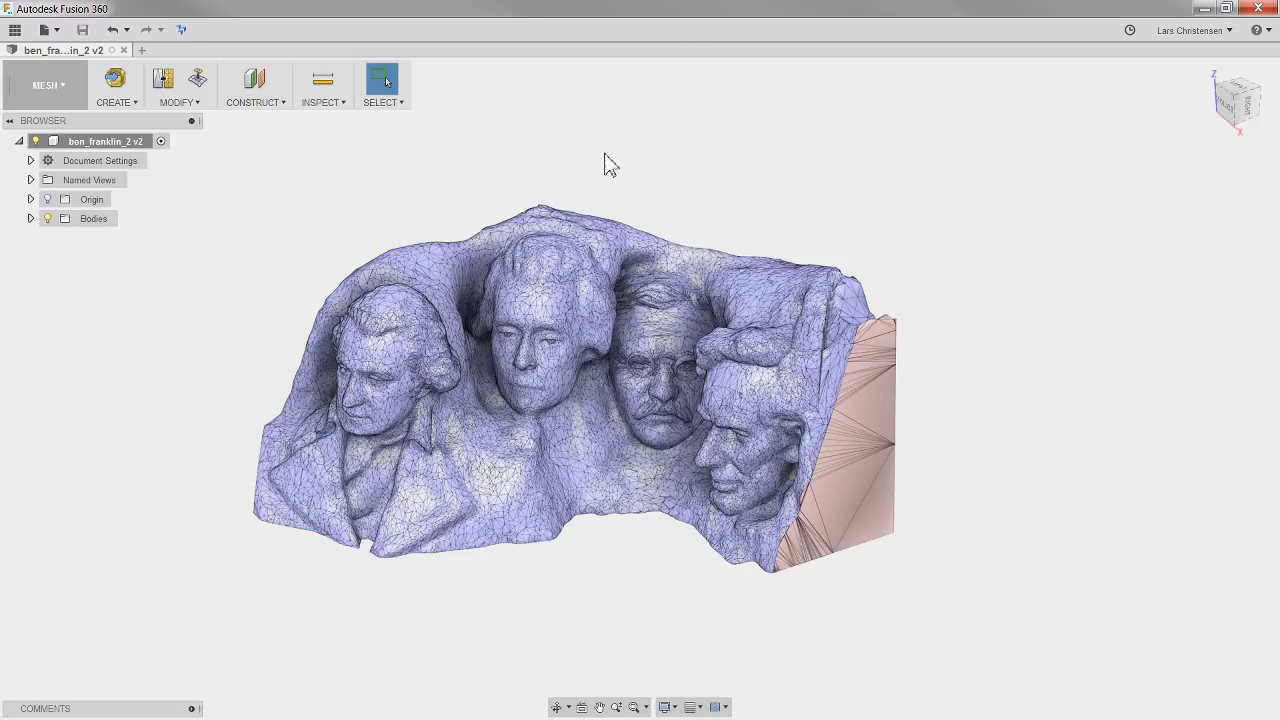
- Switch to the Model workspace and window-select the sculpture's mesh body
left_click(31, 91)
left_click(25, 152)
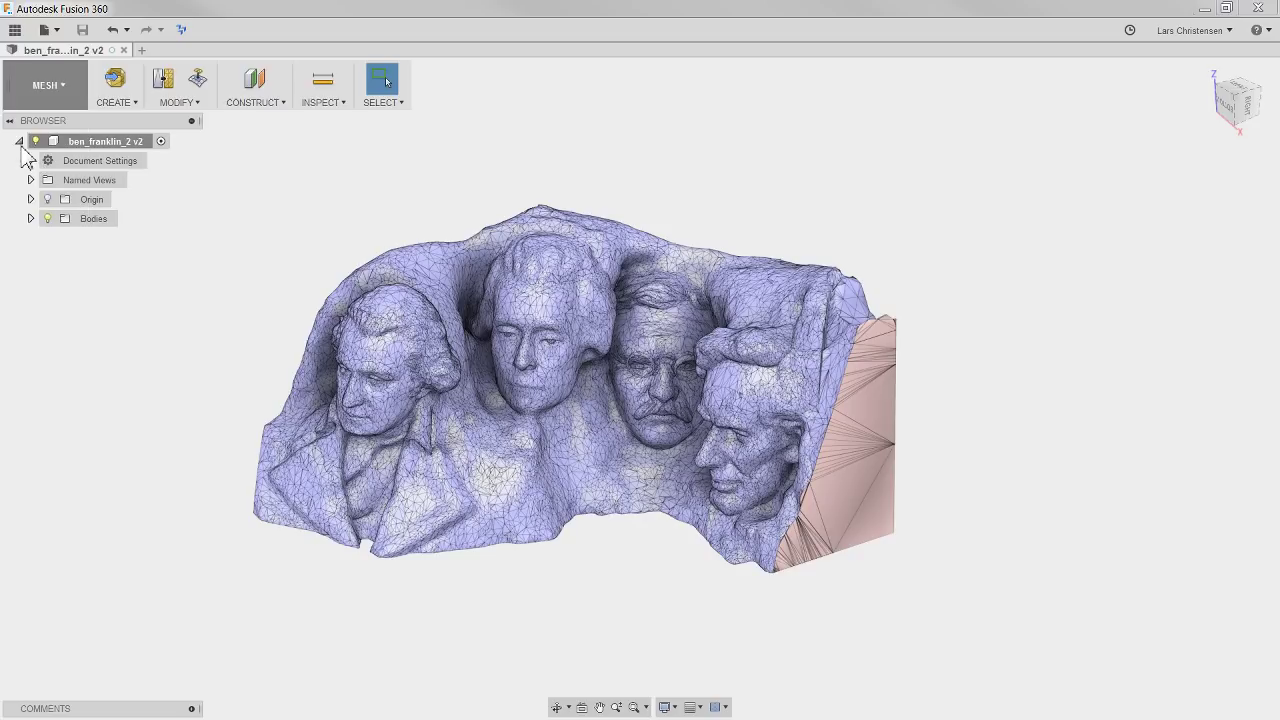
left_click_drag(903, 510, 274, 206)
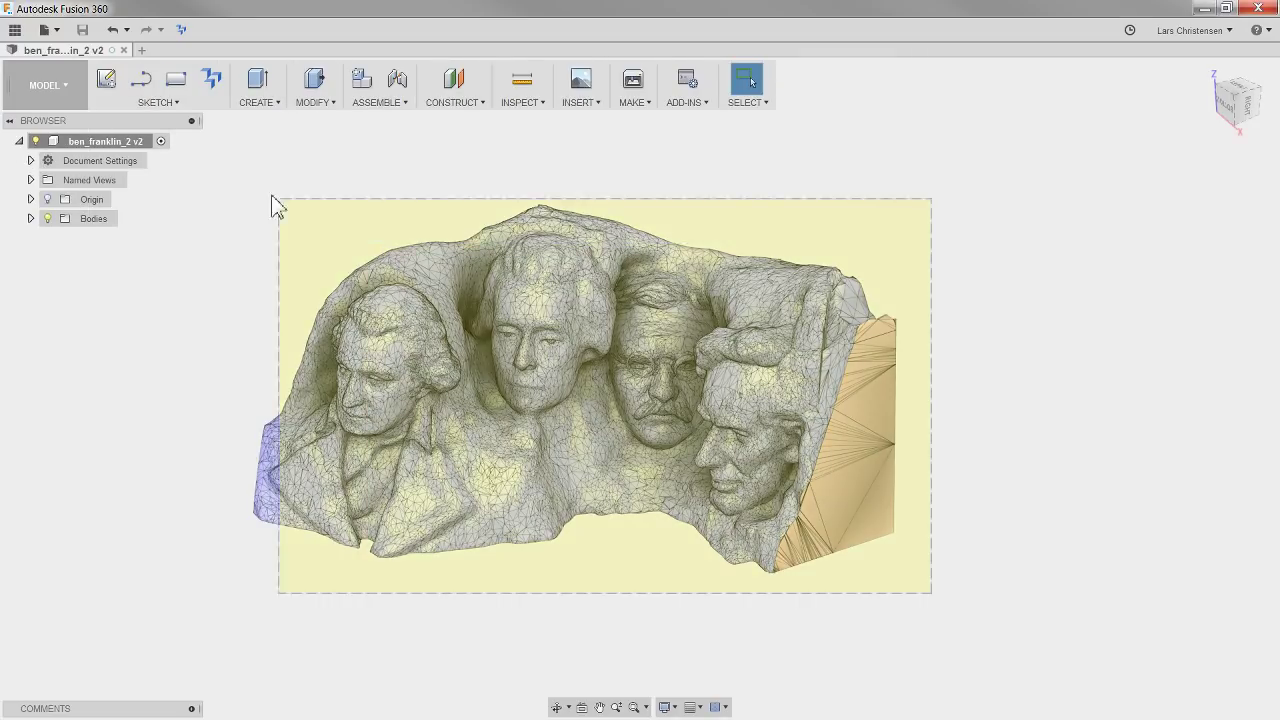
- Examine the available conversion types for the sculpture's mesh body in the Convert command and cancel it
right_click(449, 172)
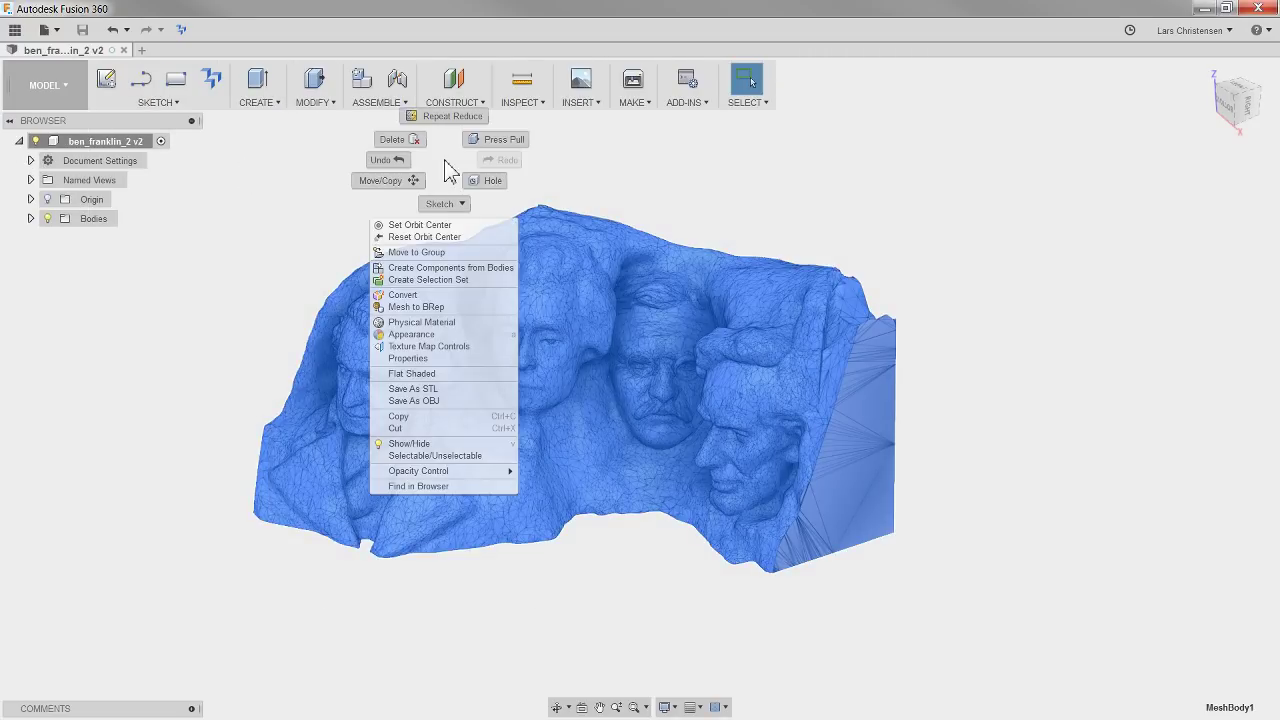
left_click(435, 297)
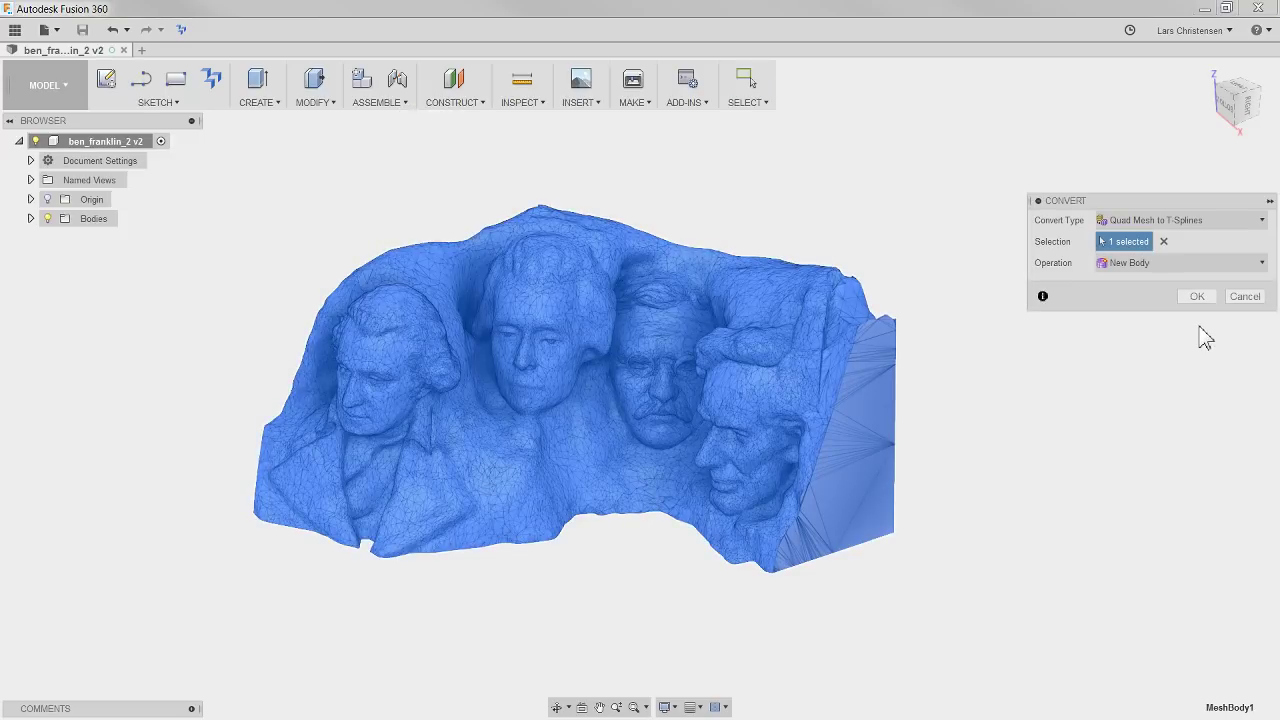
left_click(1218, 222)
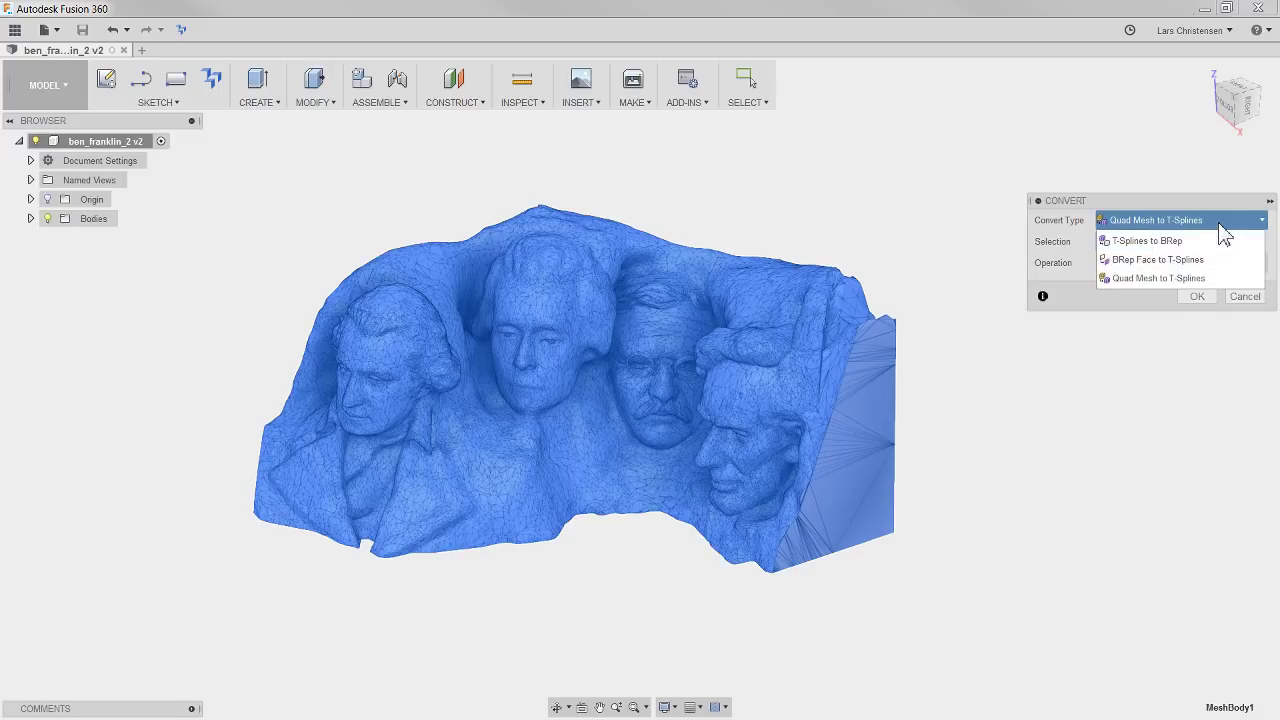
left_click(1243, 298)
- Try to convert the window-selected sculpture mesh to a BRep as a new body, and dismiss the message
left_click_drag(894, 591, 191, 200)
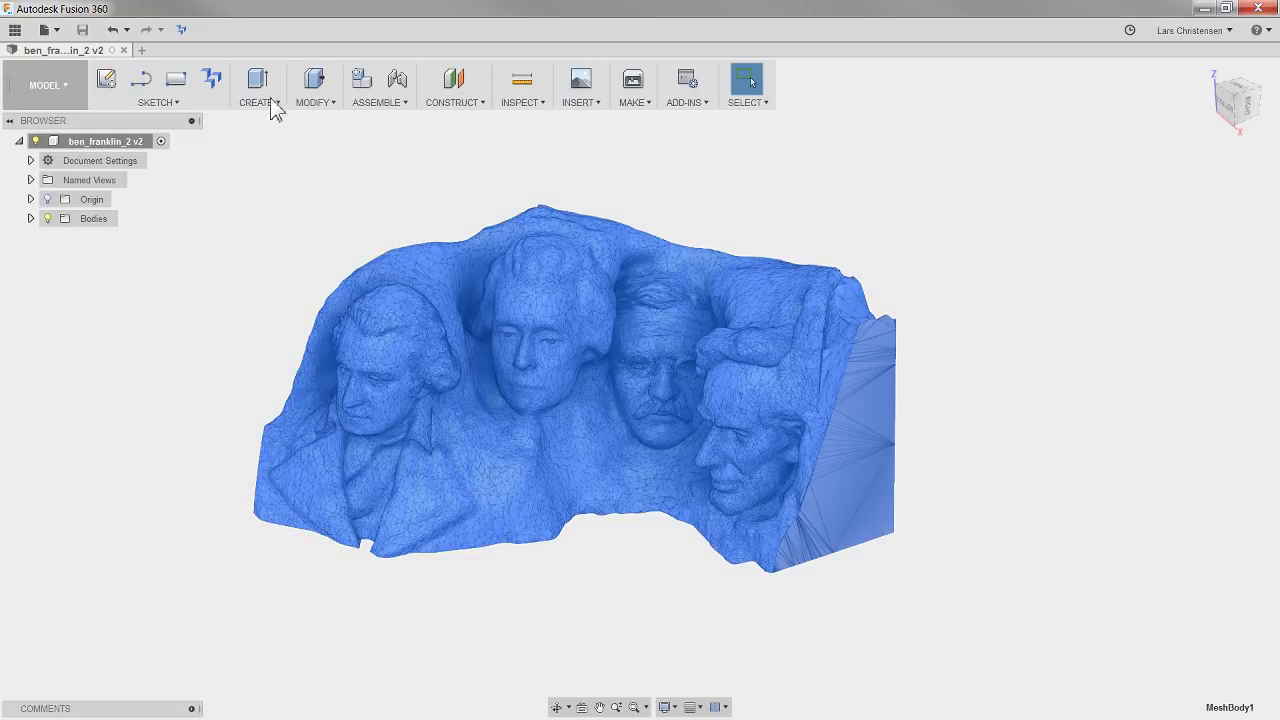
left_click(327, 100)
mouse_move(353, 408)
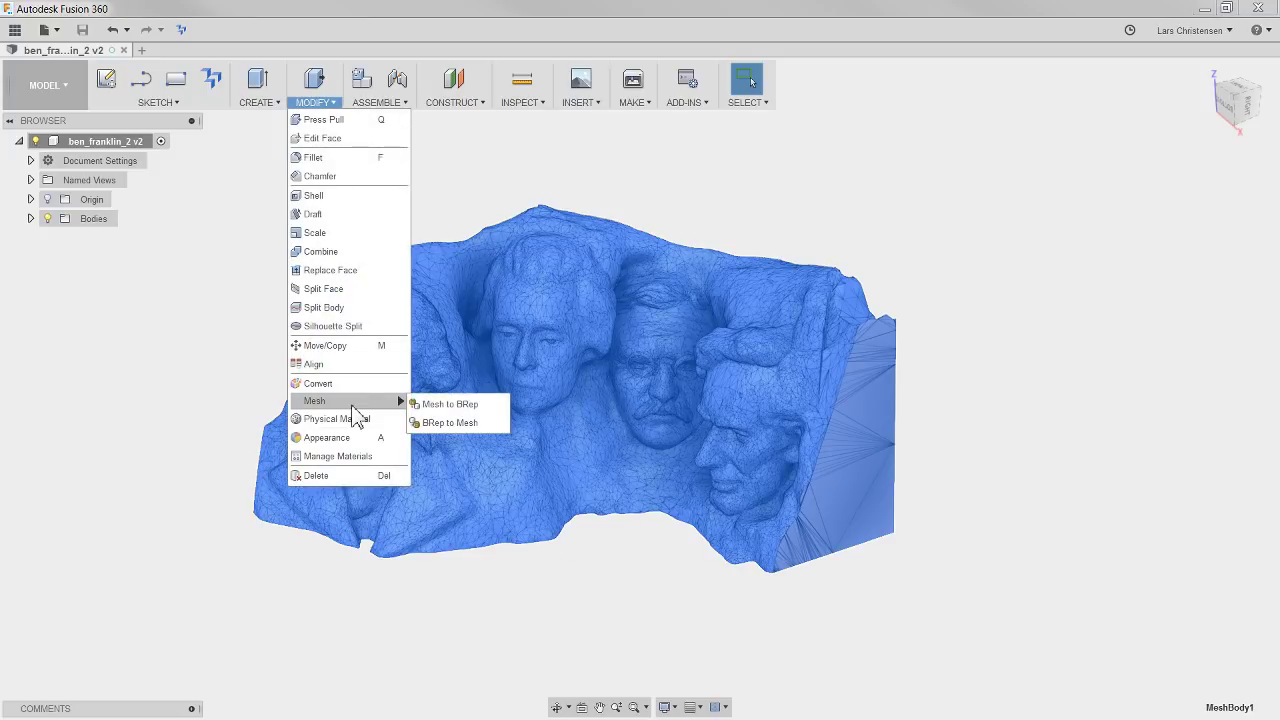
left_click(445, 404)
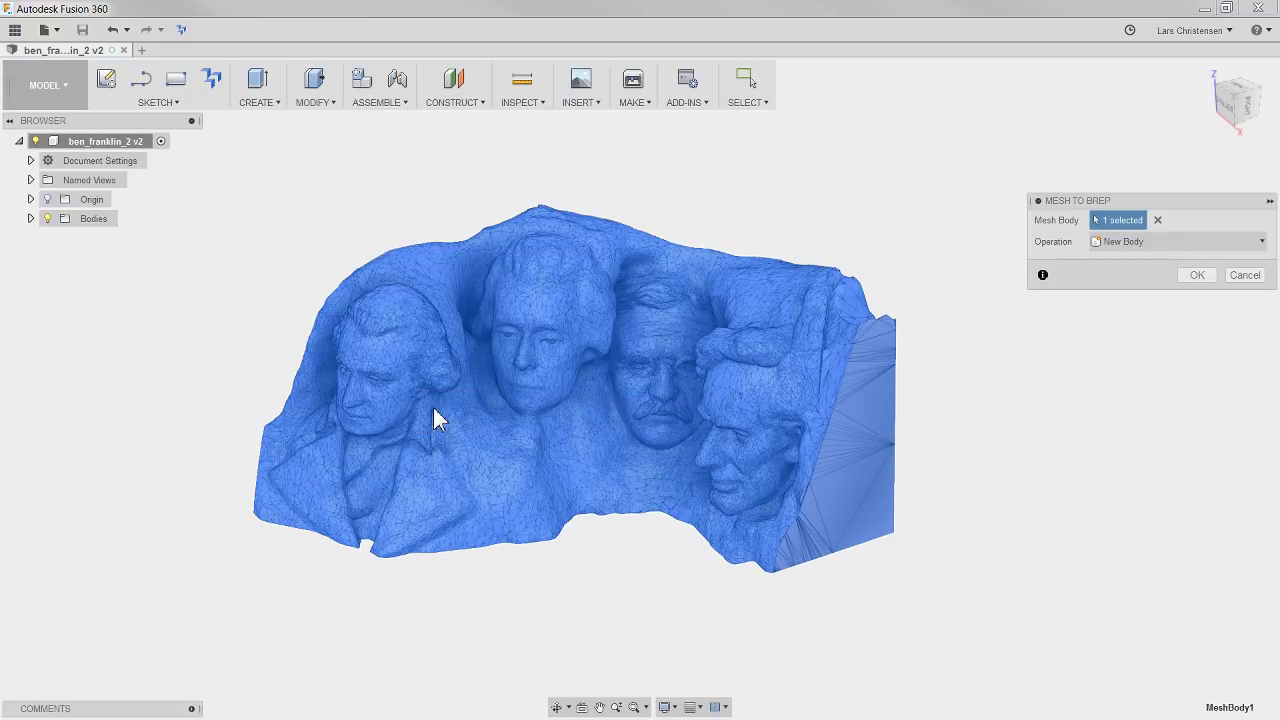
left_click(1197, 275)
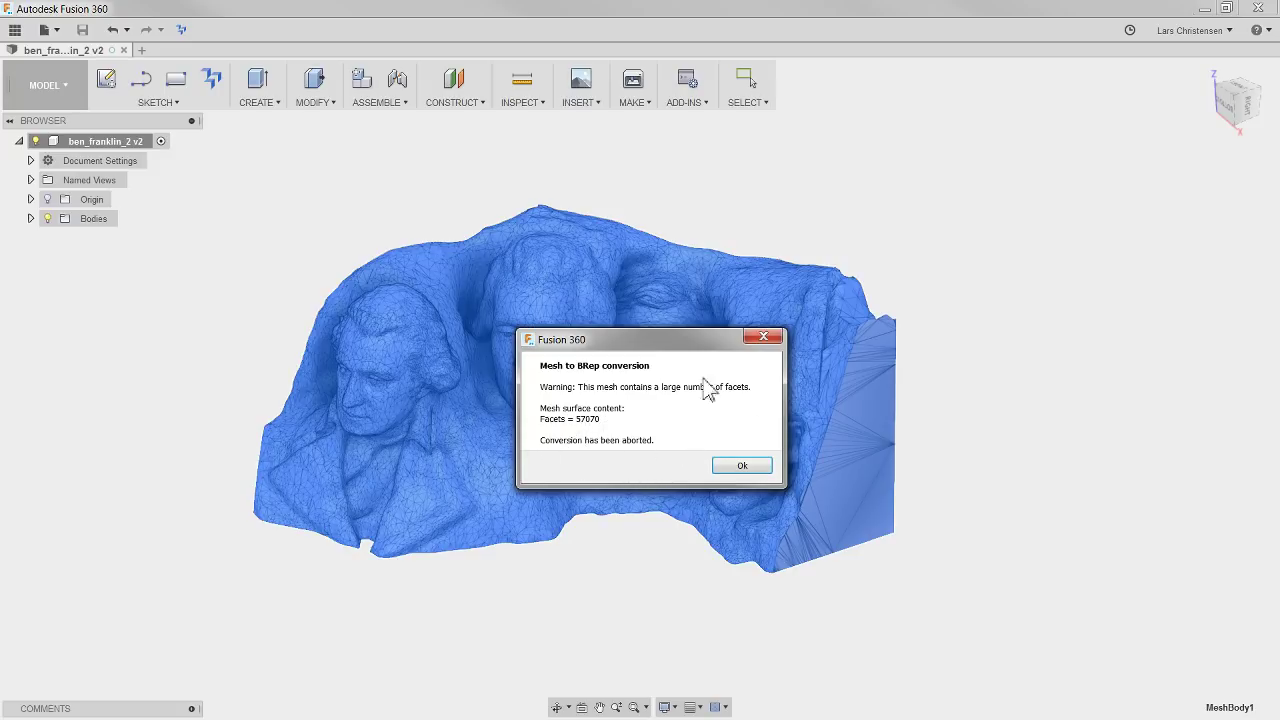
left_click(728, 468)
- Switch to the Mesh workspace and set the selection mode to window selection for the Reduce command
left_click(60, 95)
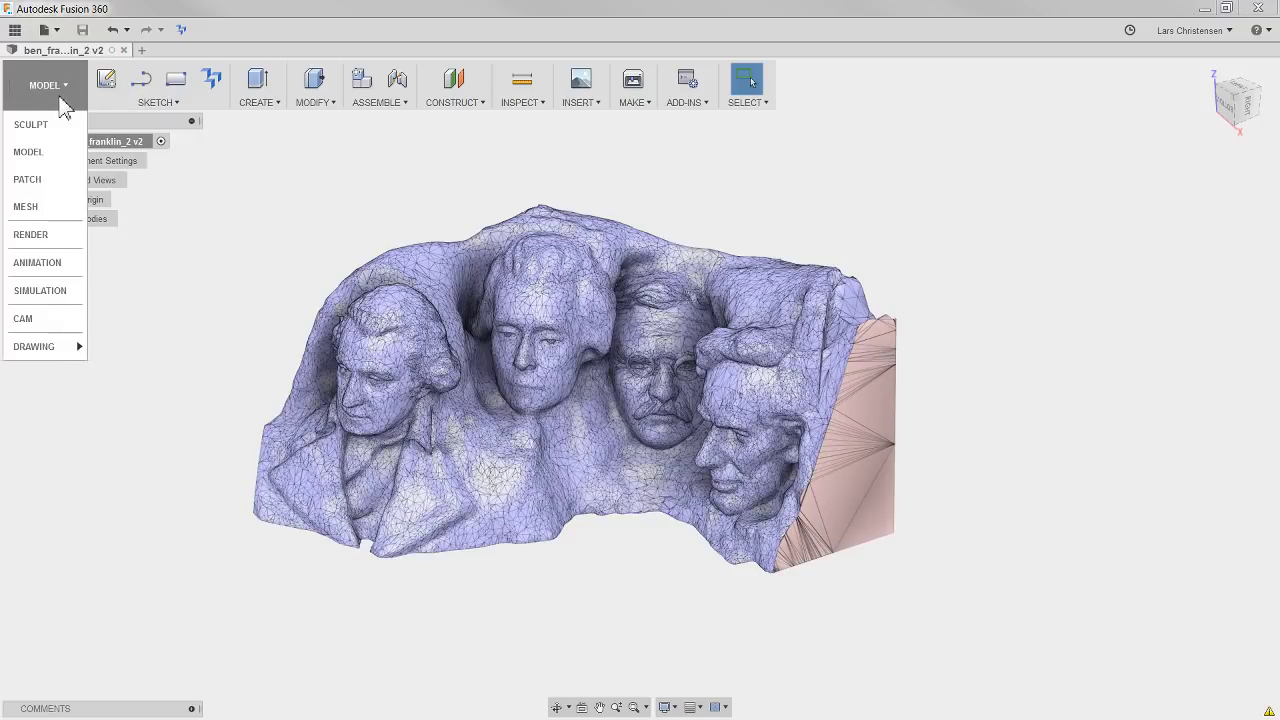
left_click(52, 207)
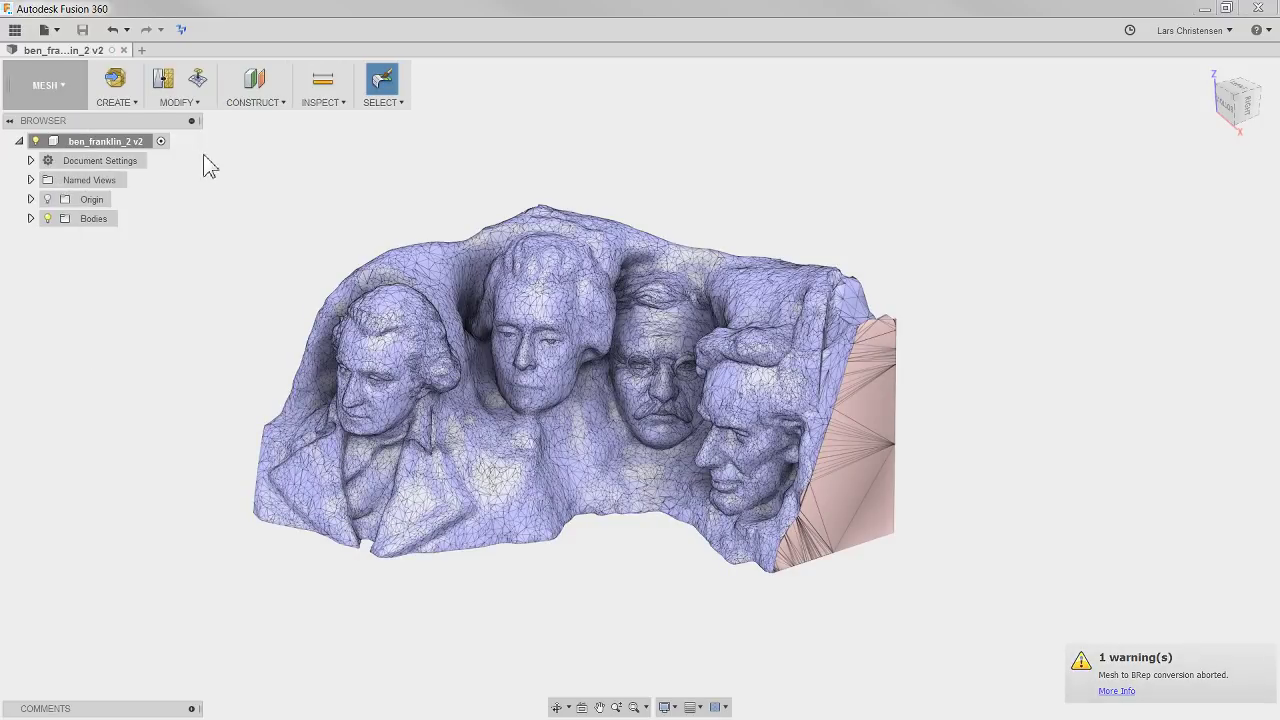
left_click(196, 104)
left_click(190, 137)
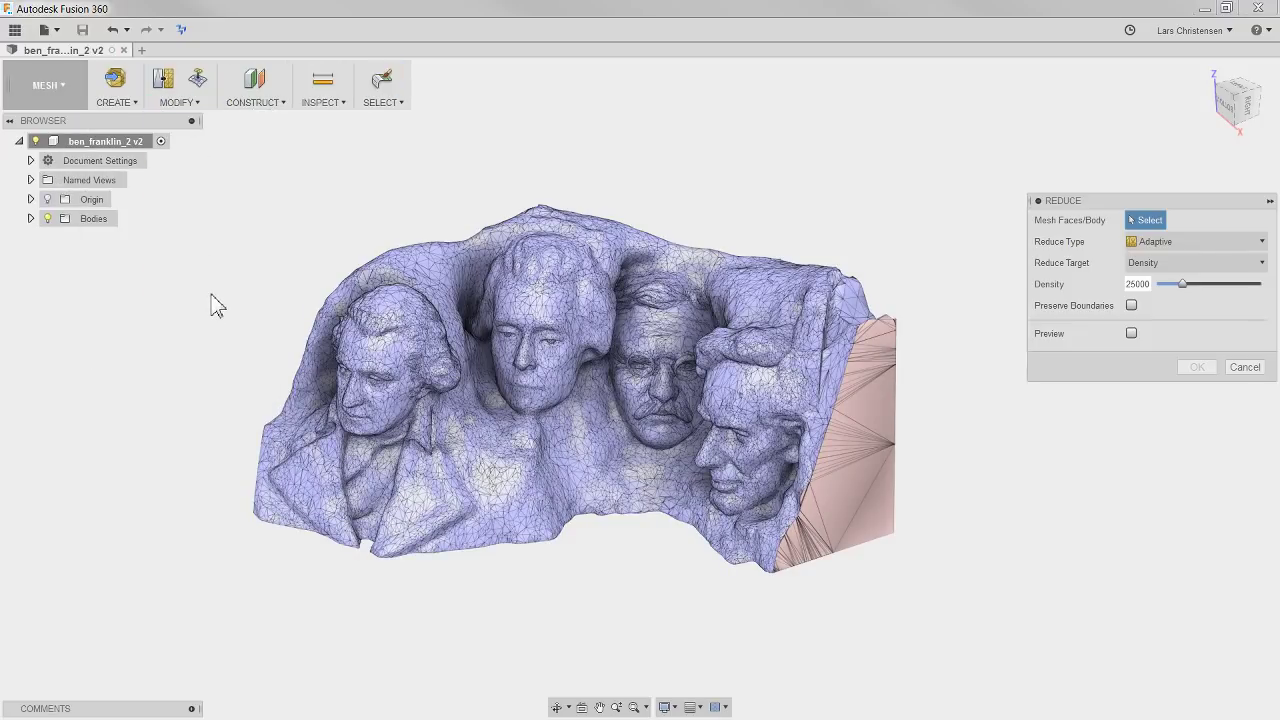
left_click(385, 103)
left_click(395, 140)
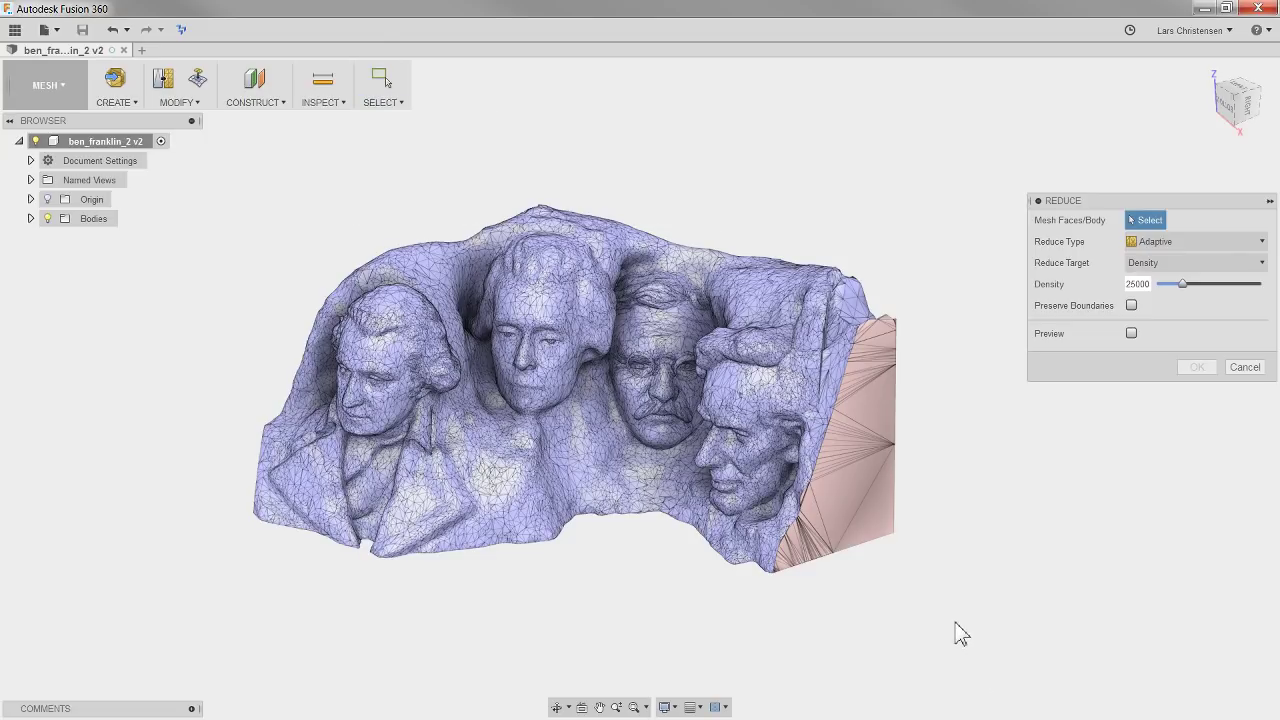
- Try an Adaptive Reduce of the whole sculpture to a face count of 40893 with boundaries preserved, and clear the selection
left_click_drag(955, 622, 202, 165)
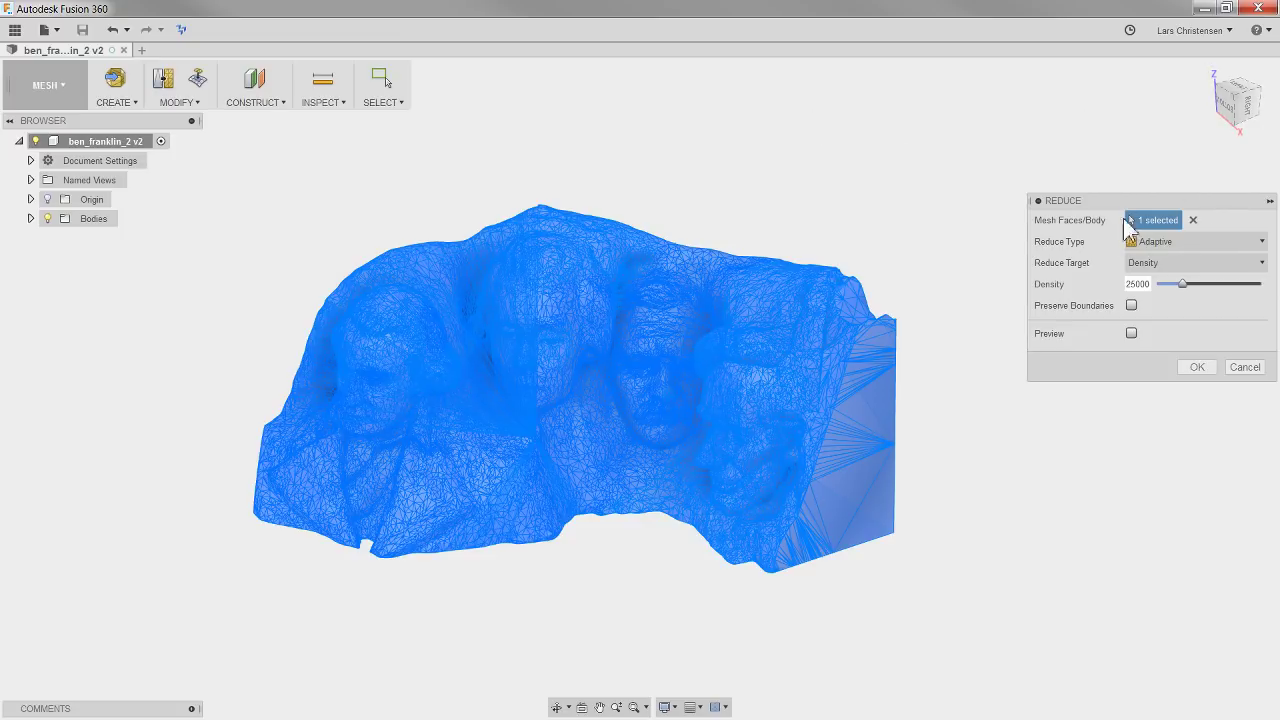
left_click(1197, 263)
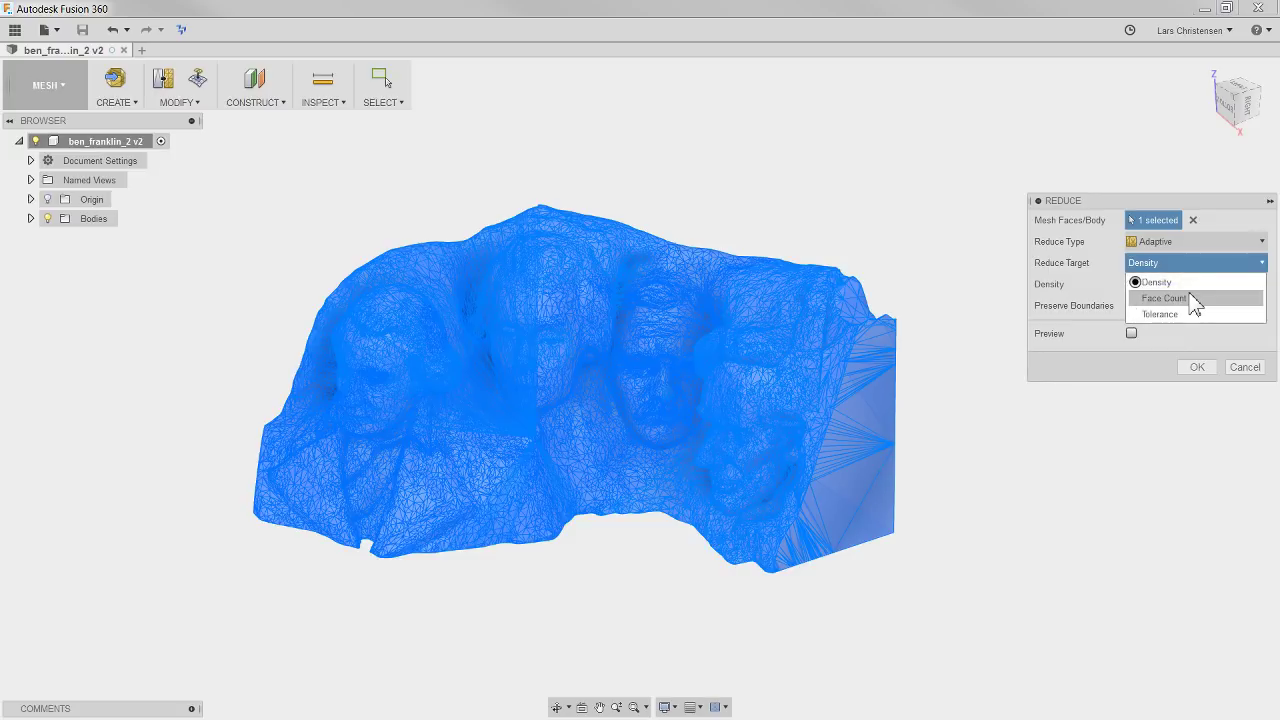
left_click(1140, 297)
left_click_drag(1183, 284, 1241, 285)
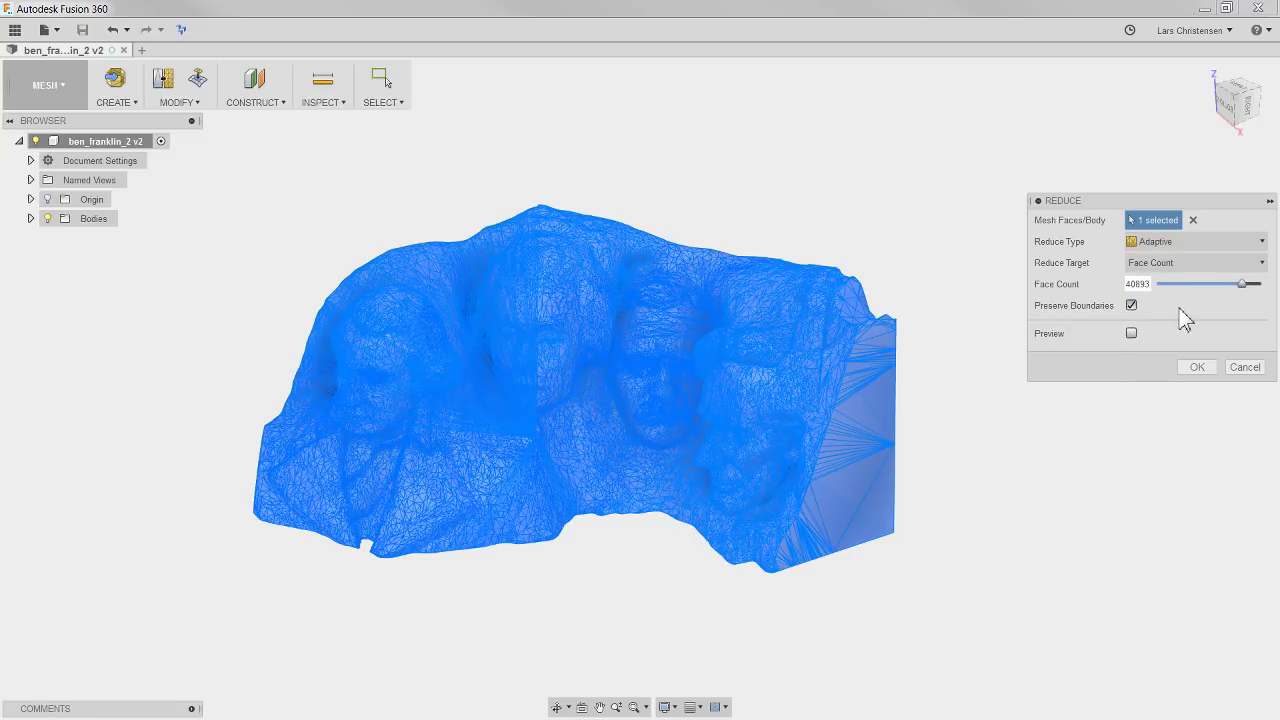
left_click(1196, 367)
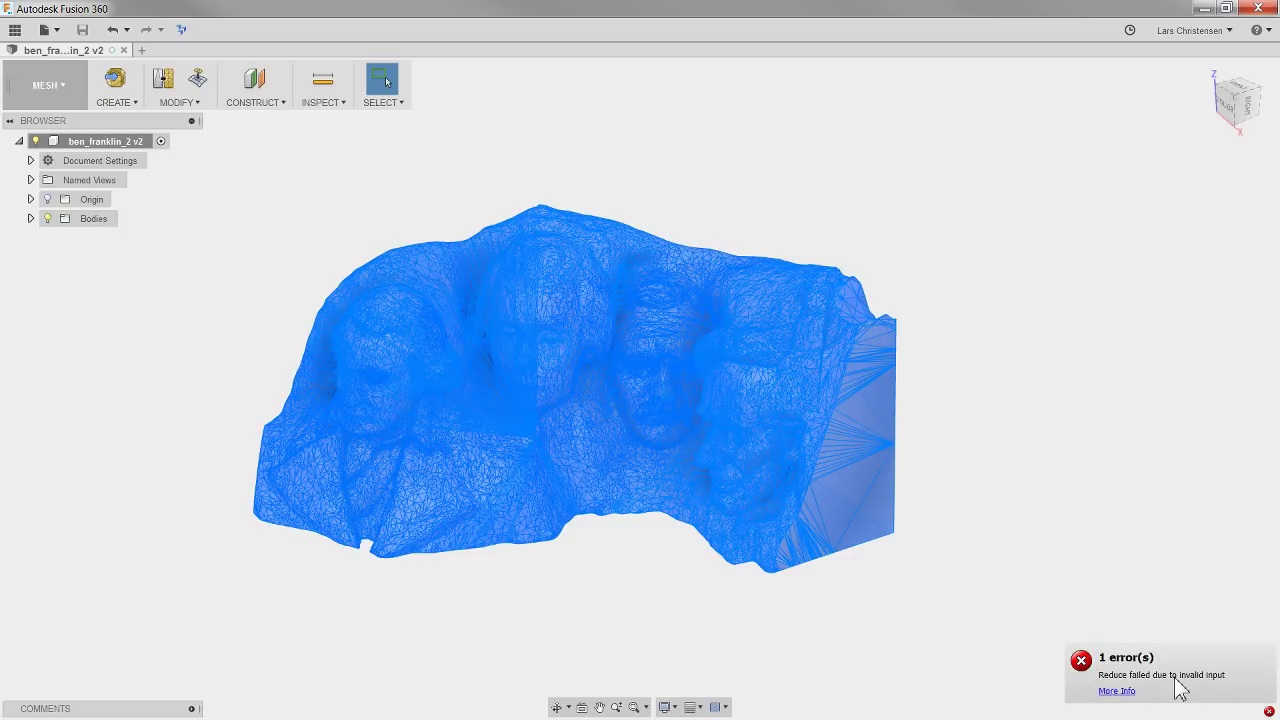
scroll(535, 562, "up", 2)
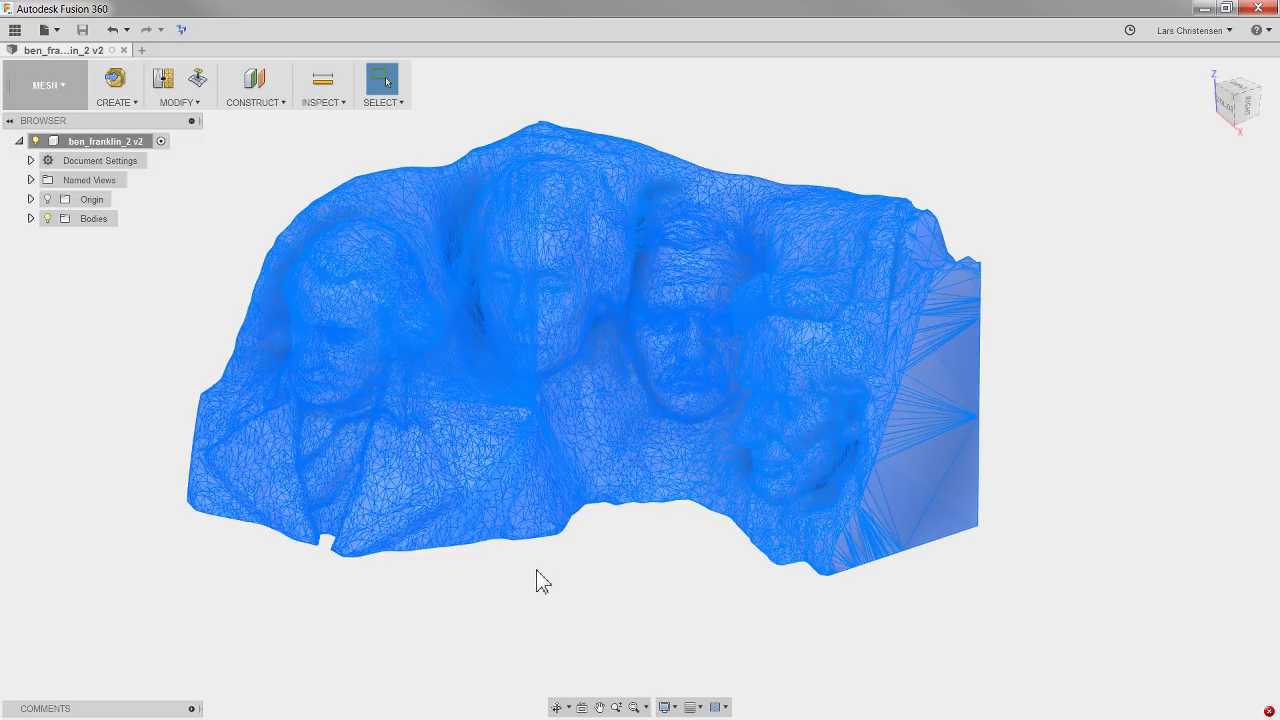
left_click(629, 600)
- Try another Adaptive Reduce on the whole window-selected sculpture mesh with Preserve Boundaries enabled
scroll(600, 585, "down", 3)
scroll(594, 402, "up", 2)
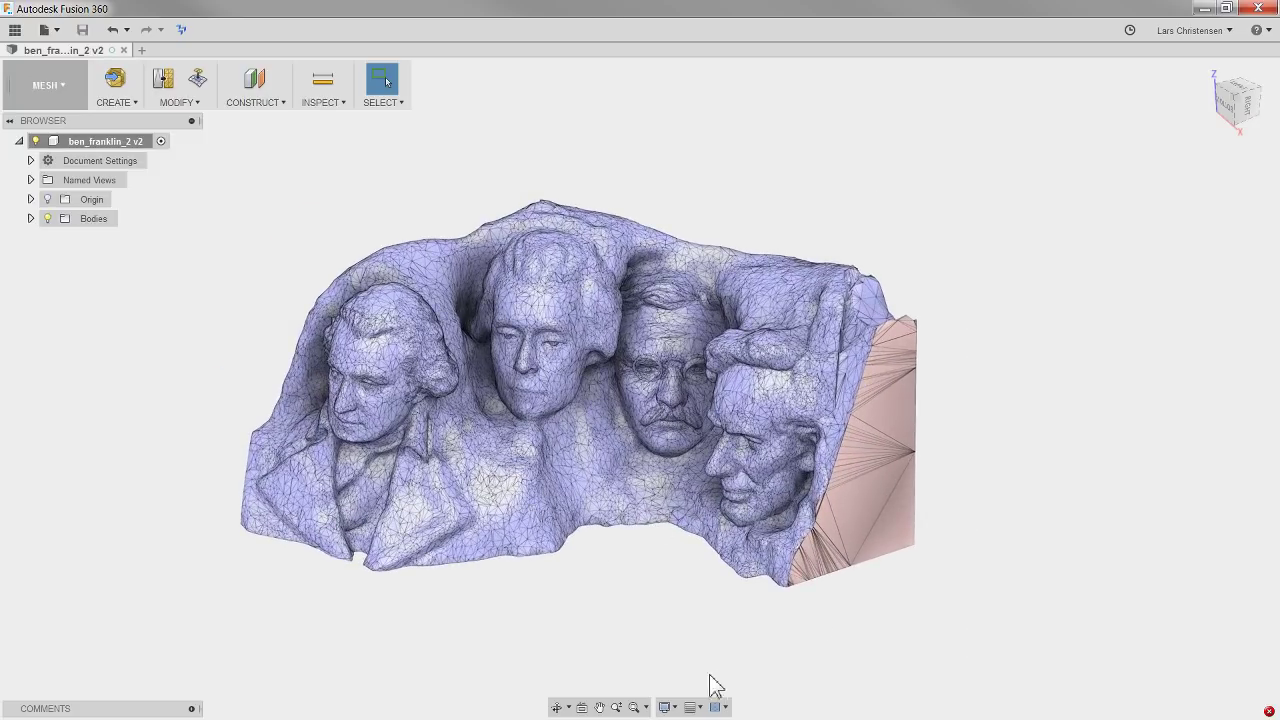
middle_click_drag(634, 449, 634, 548, "shift")
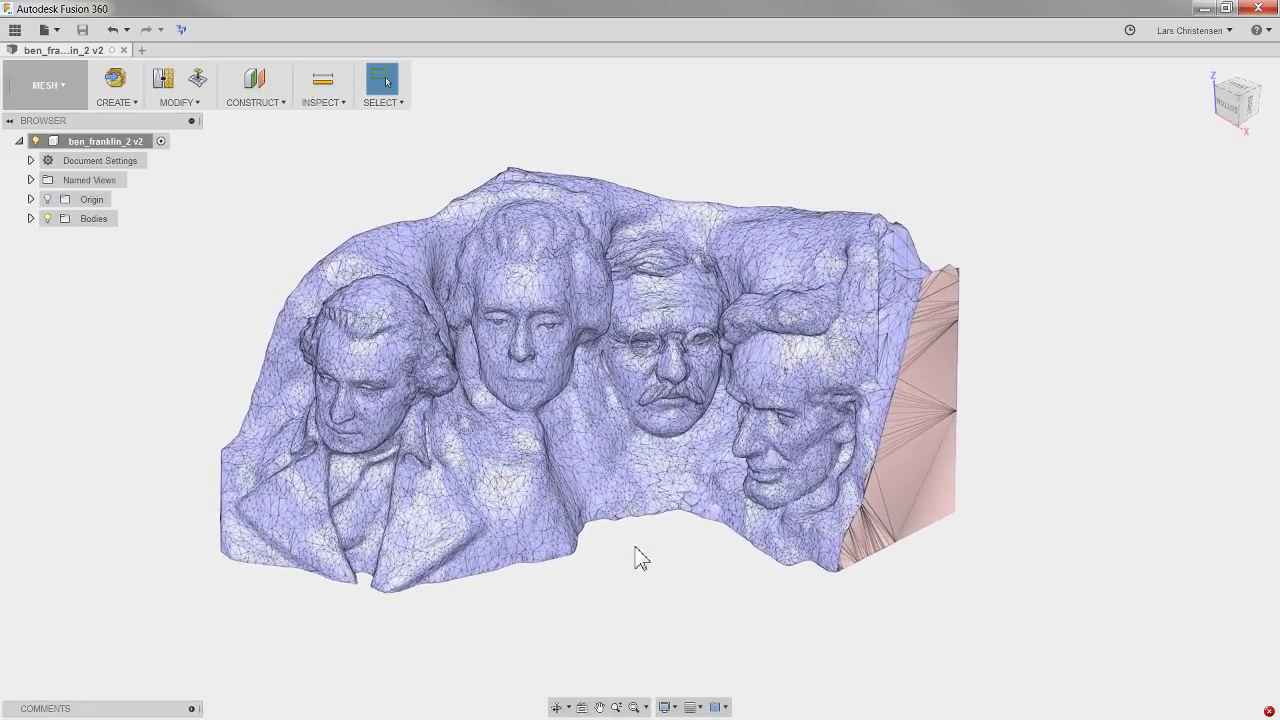
scroll(594, 517, "down", 3)
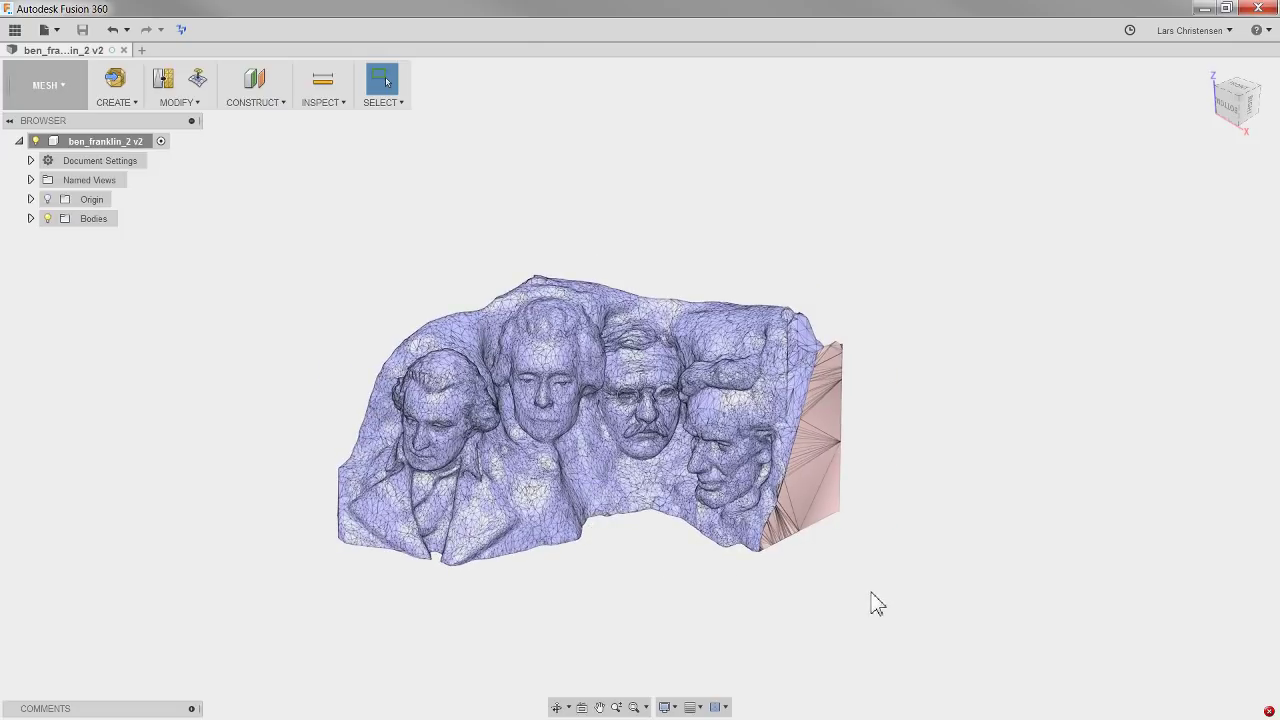
left_click_drag(887, 617, 283, 189)
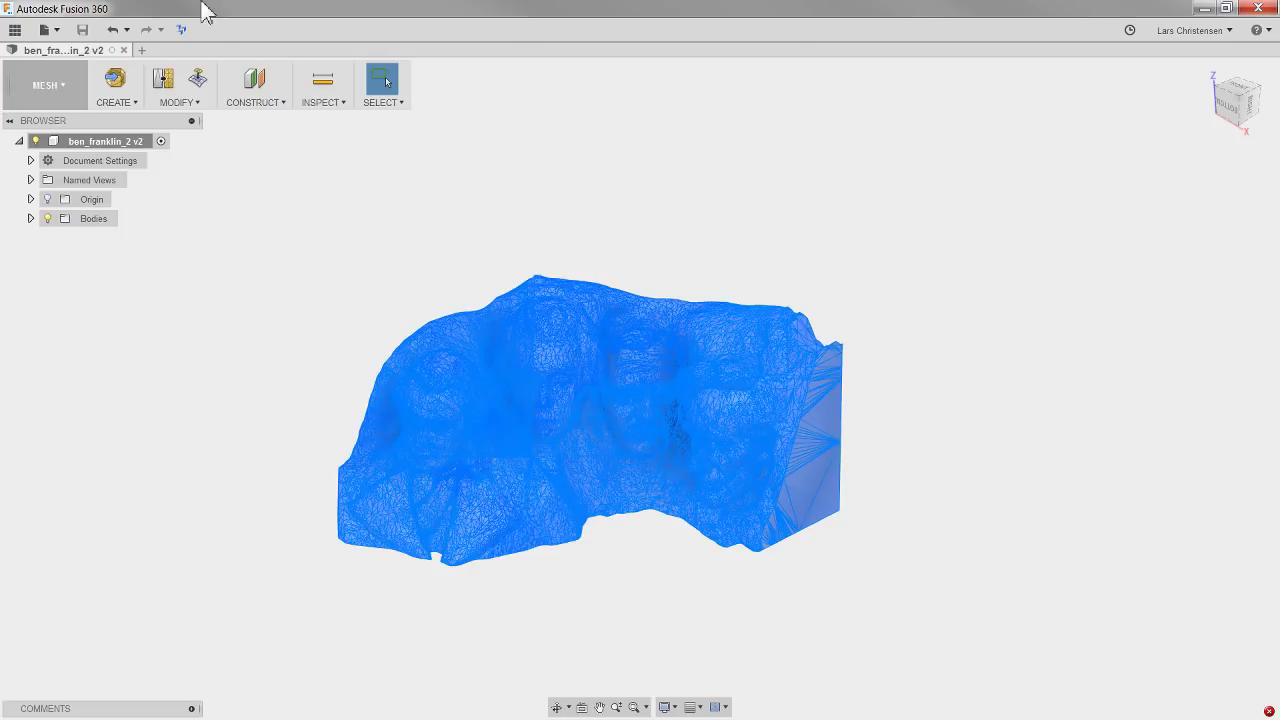
left_click(180, 103)
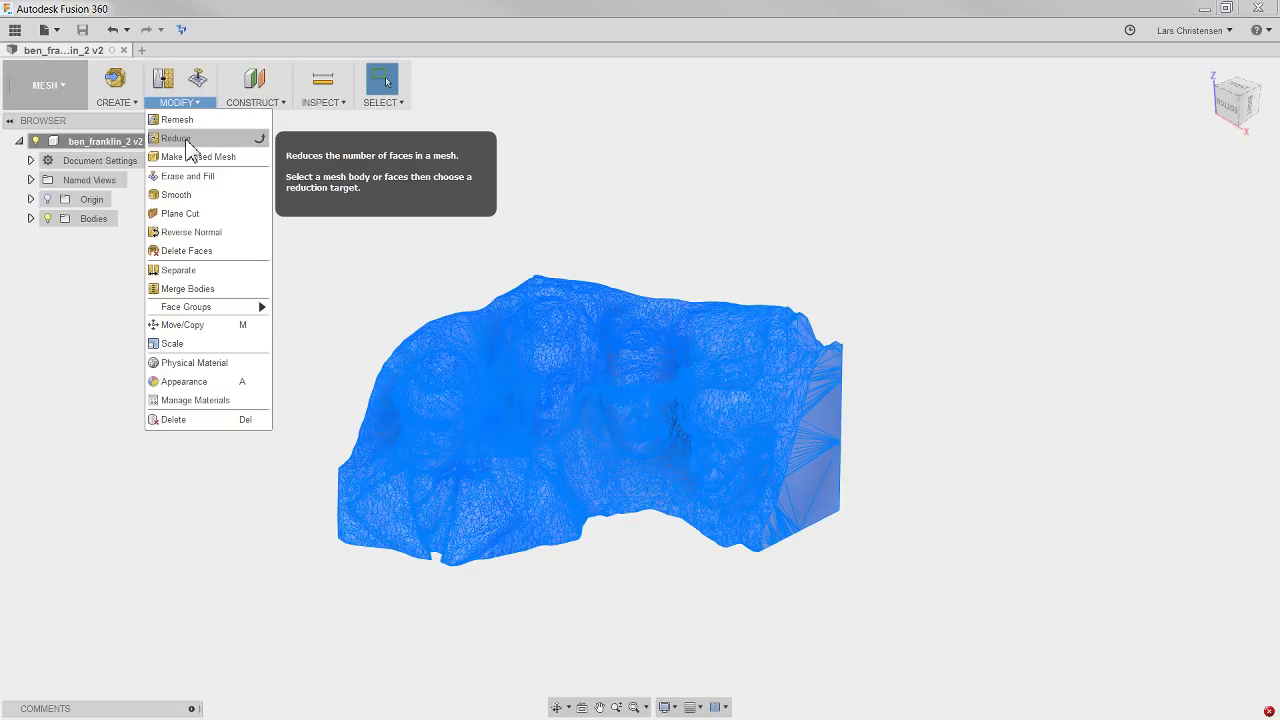
left_click(186, 143)
left_click(1205, 264)
left_click(1205, 268)
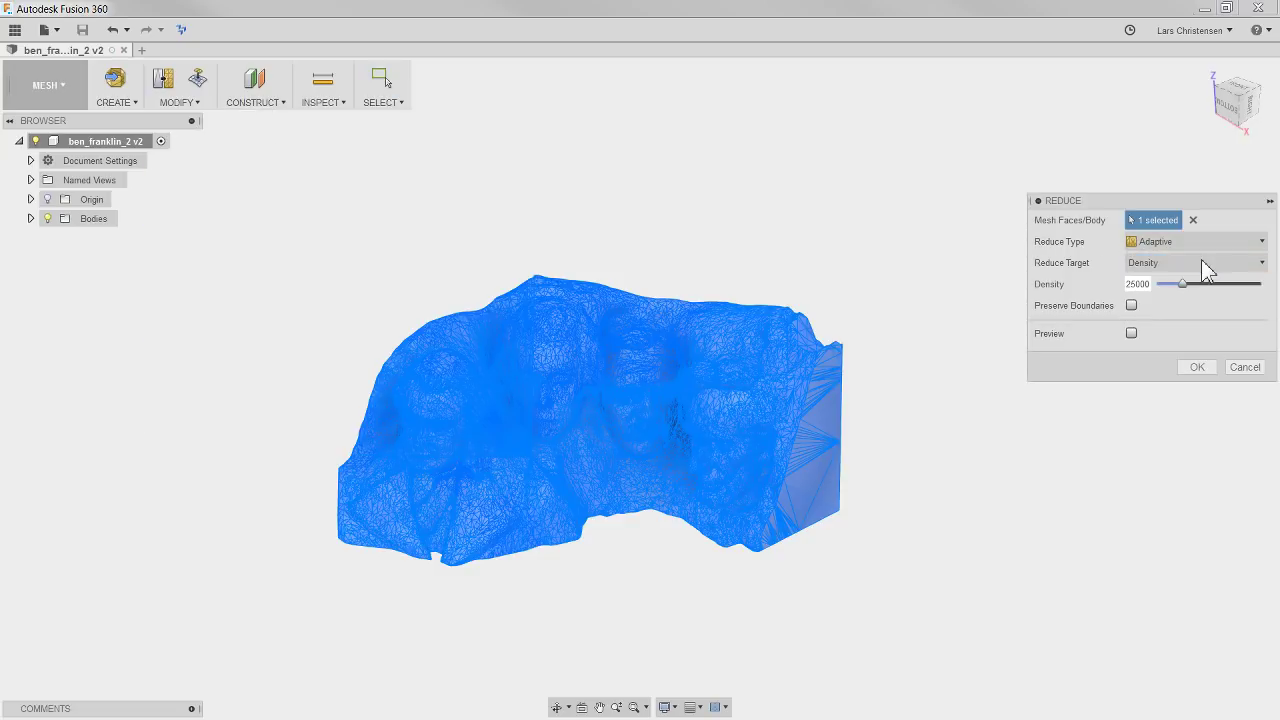
left_click(1131, 305)
left_click_drag(1181, 283, 1177, 283)
left_click(1196, 366)
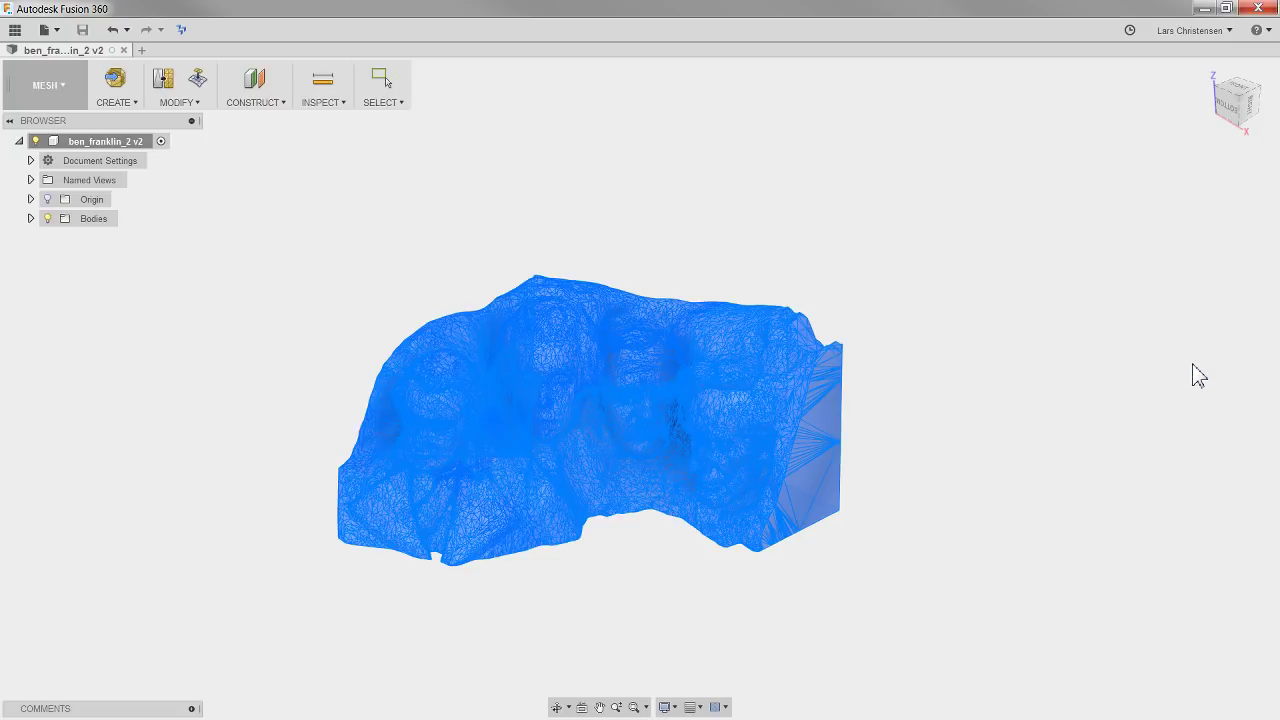
- Examine the error details of the Reduce attempt and close them
mouse_move(1140, 626)
middle_mouse_down("shift")
mouse_move(1163, 649)
mouse_move(1189, 649)
mouse_move(1017, 545)
mouse_move(991, 554)
mouse_move(991, 580)
middle_mouse_up("shift")
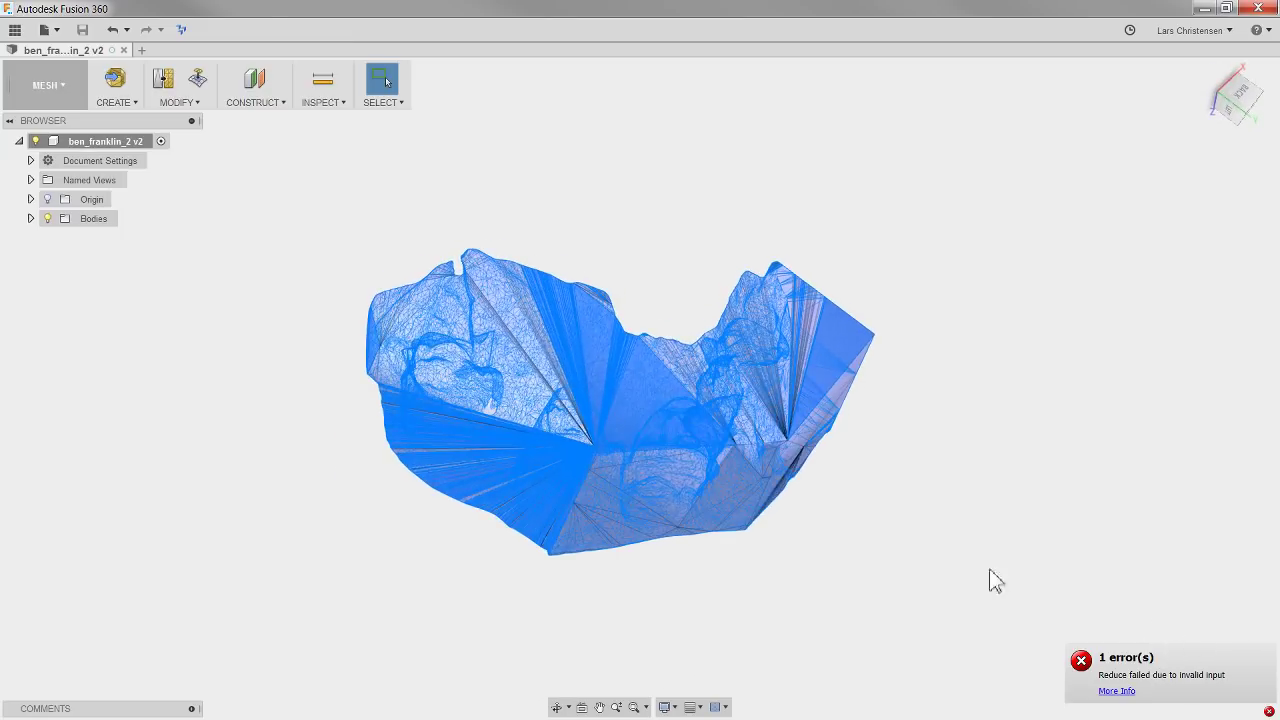
left_click(1114, 691)
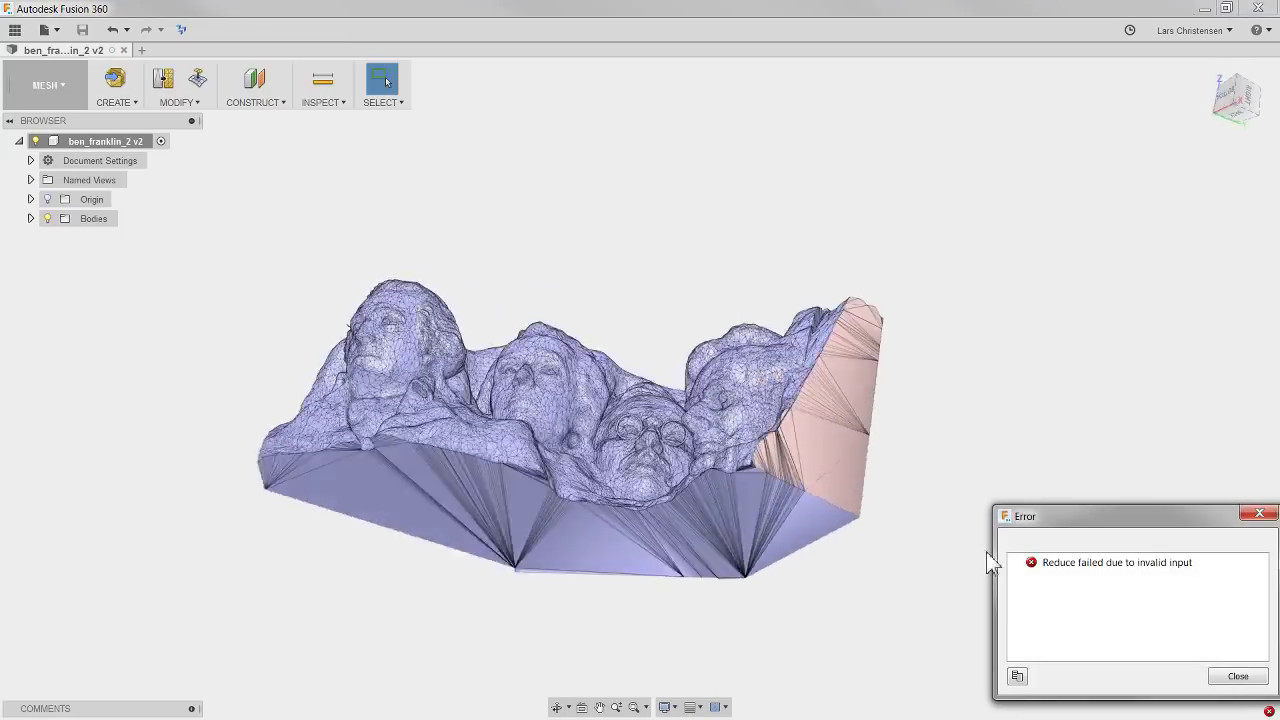
left_click(1237, 676)
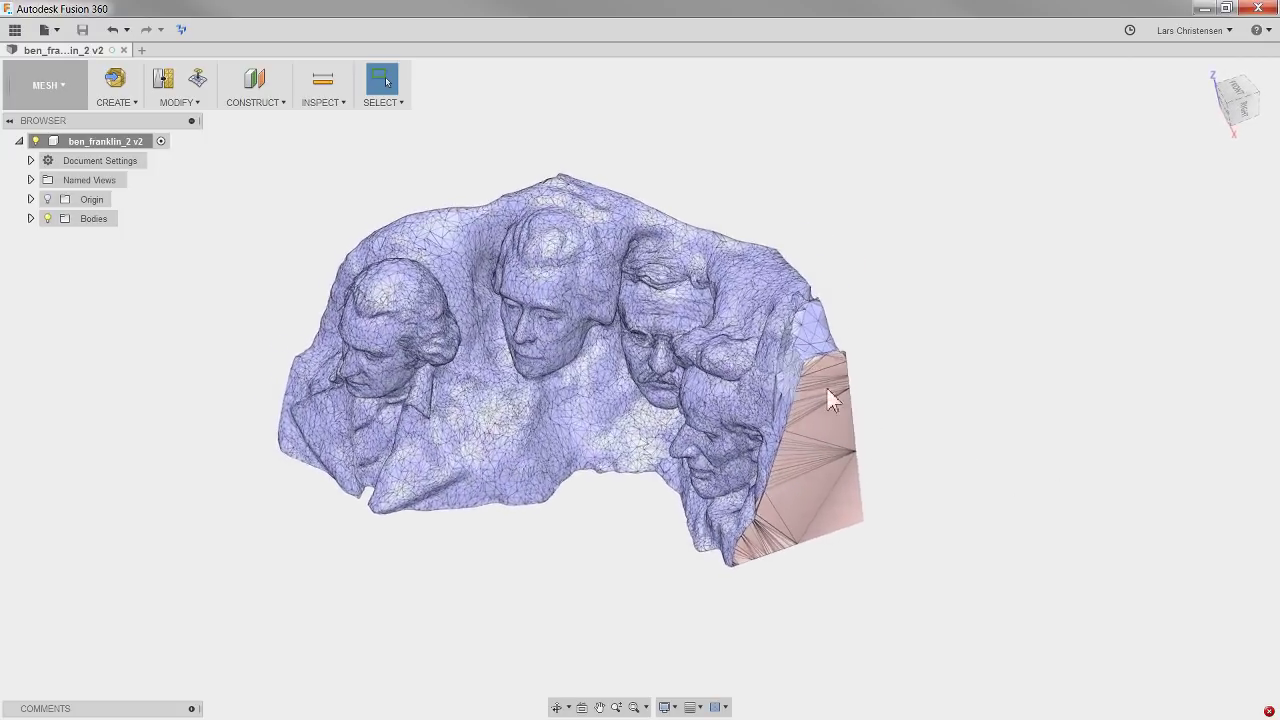
- Rebuild the sculpture as a closed mesh using the Standard rebuild mode with a density of 128
left_click(177, 102)
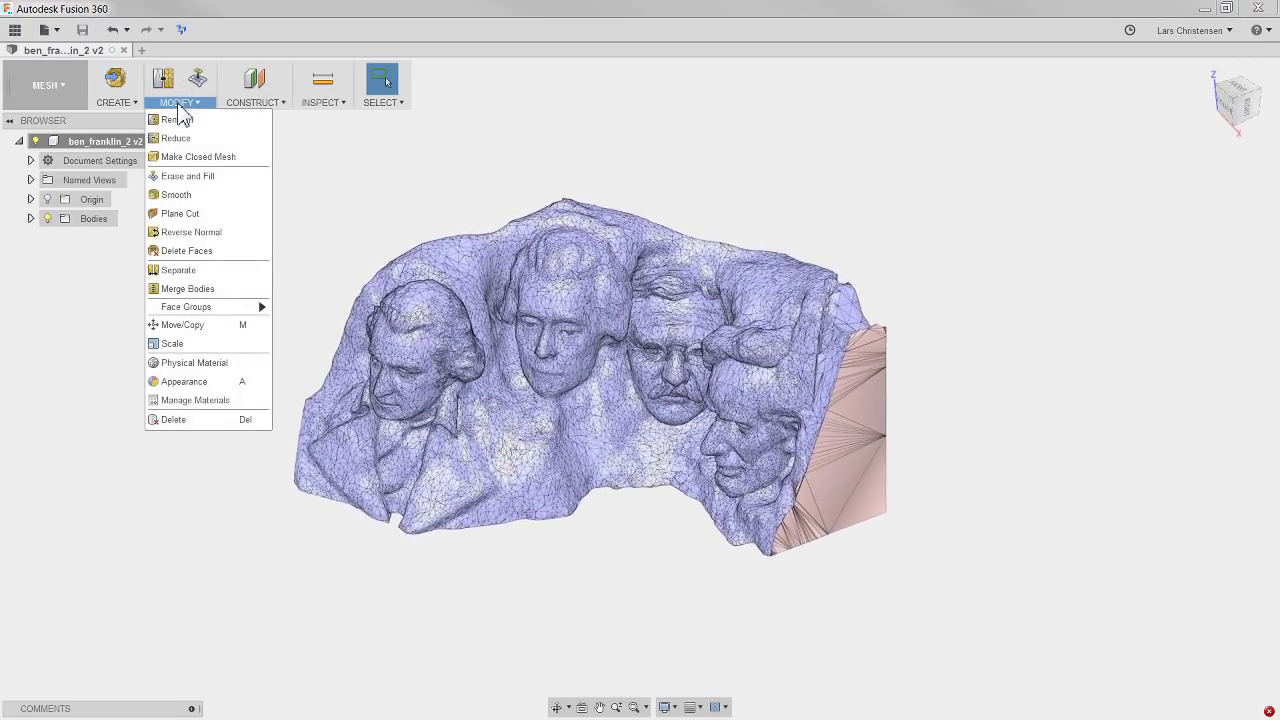
left_click(198, 157)
left_click(547, 275)
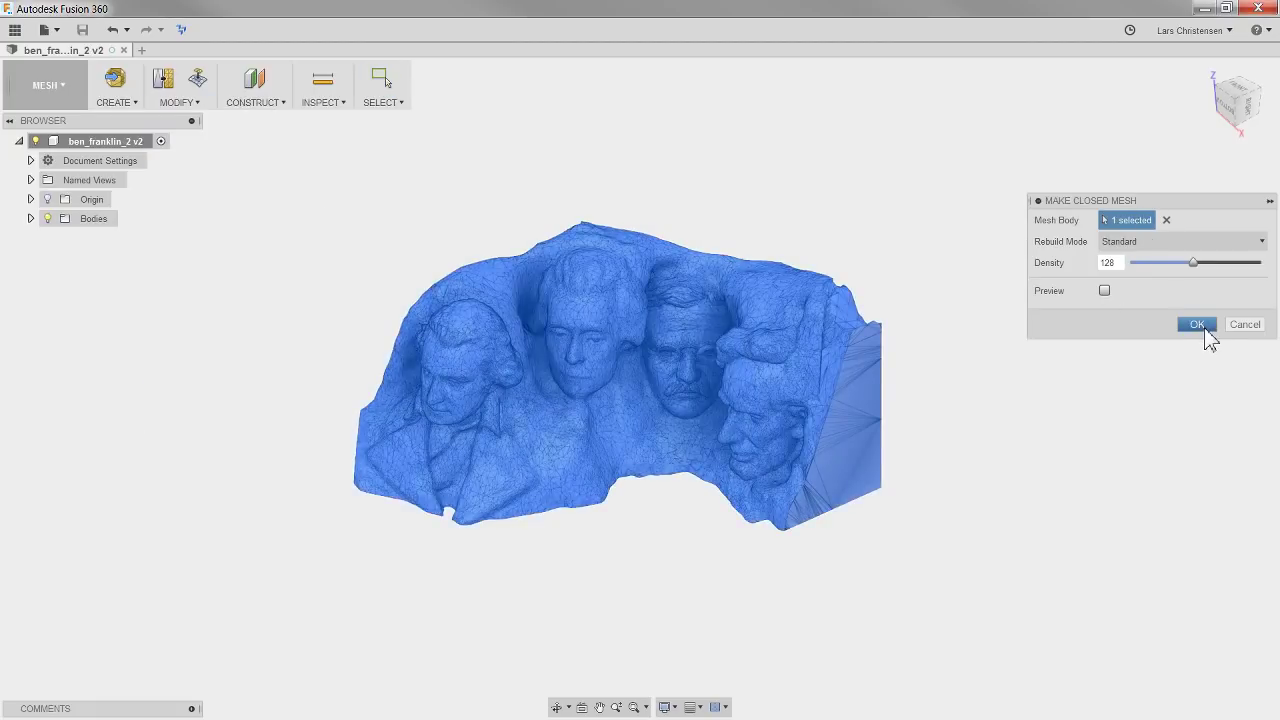
left_click(1205, 328)
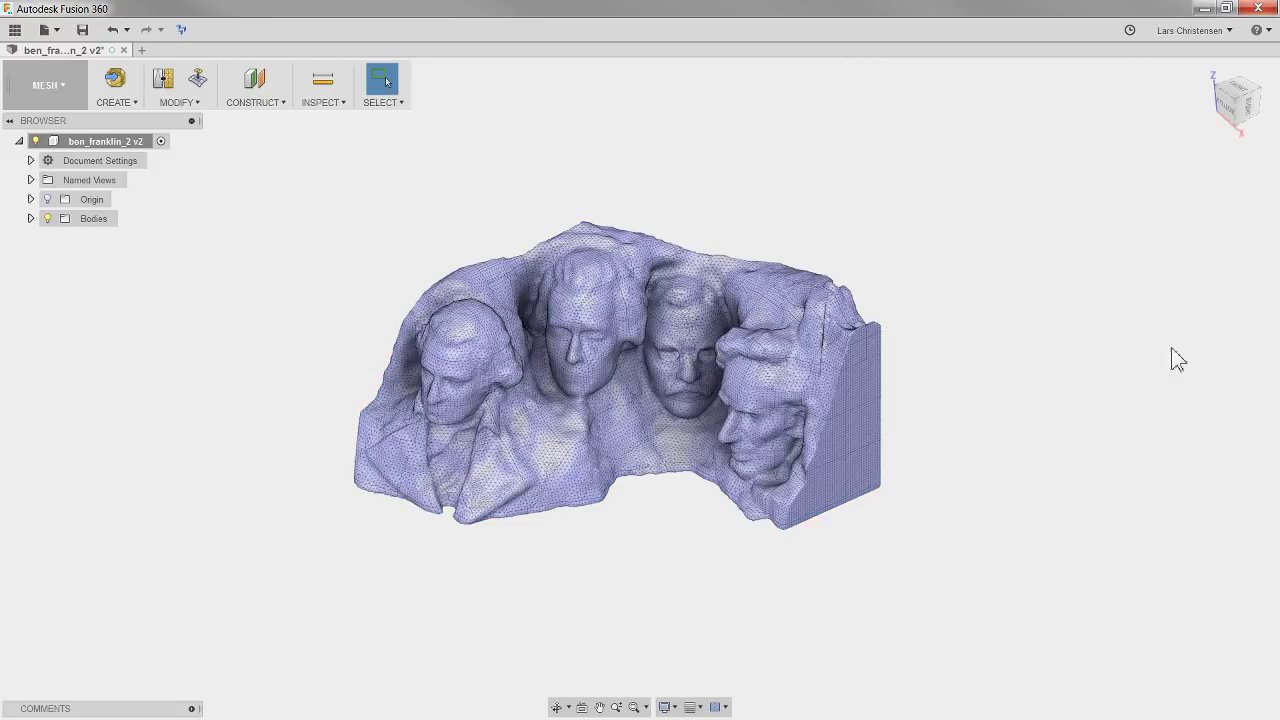
- Apply an Adaptive Reduce to the whole closed sculpture mesh with a face count target of 30353
middle_click_drag(1090, 472, 789, 517, "shift")
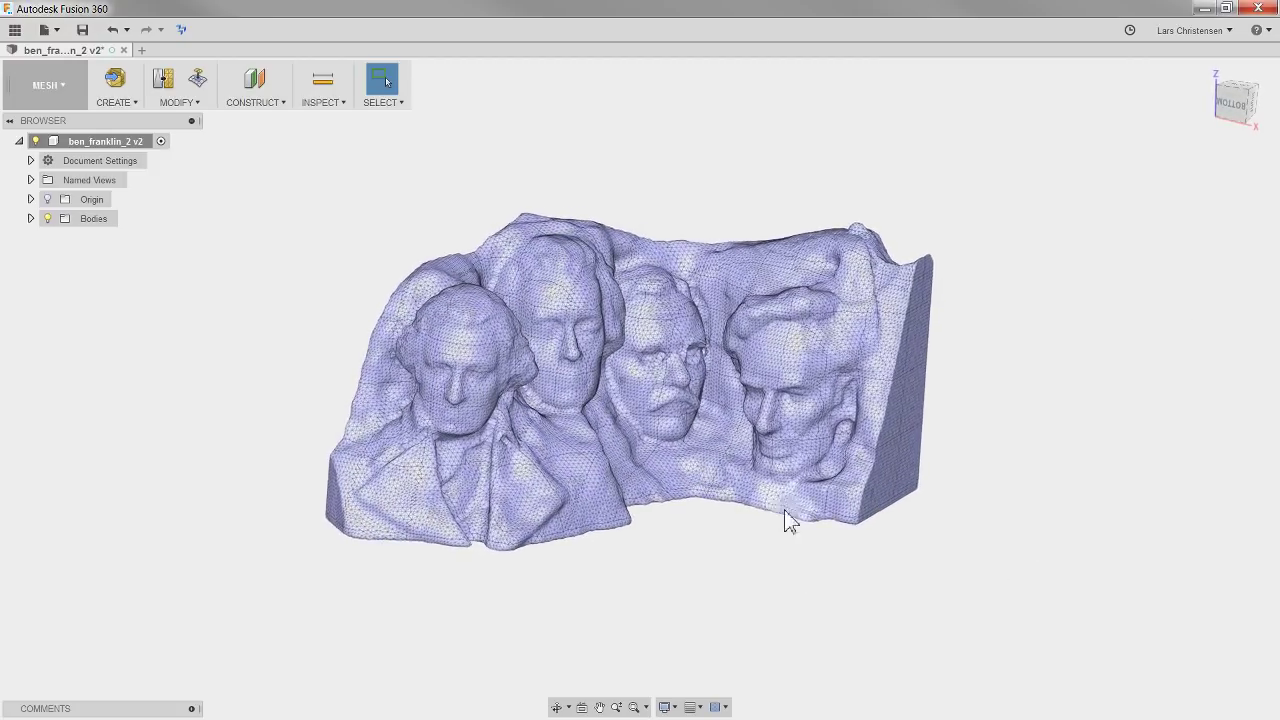
scroll(907, 545, "up", 3)
middle_click_drag(908, 537, 194, 77, "shift")
left_click(177, 101)
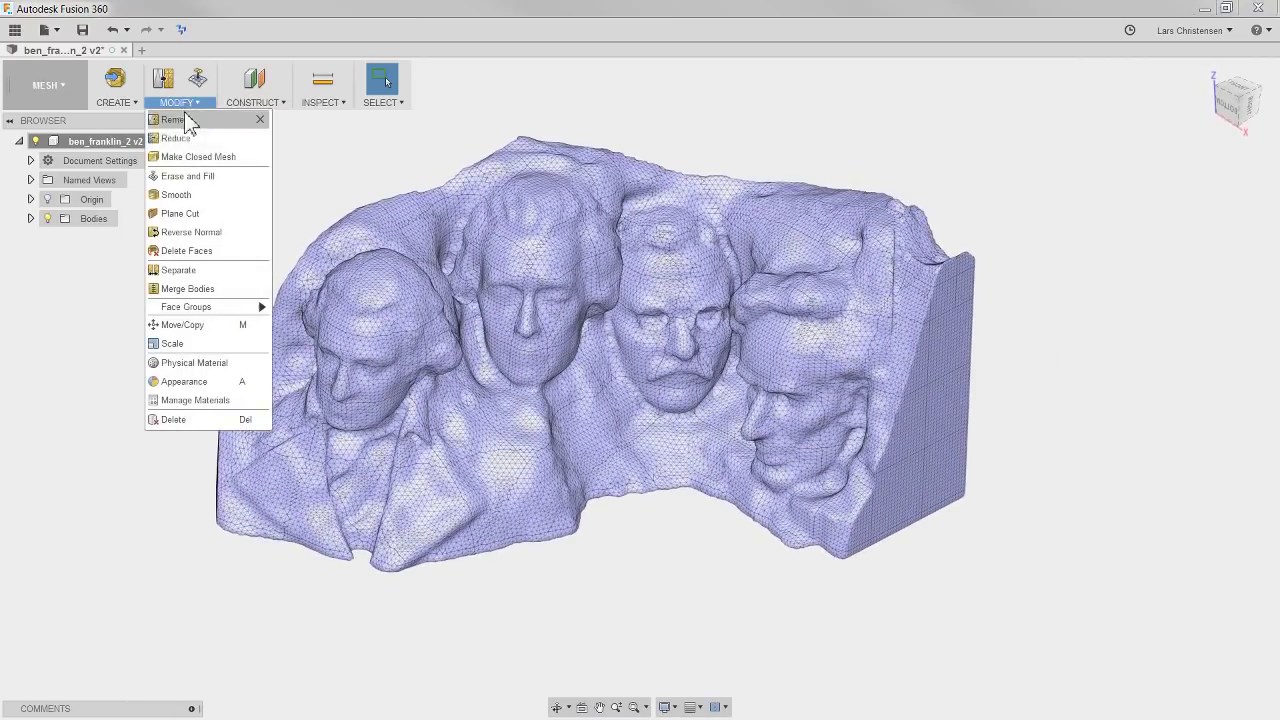
left_click(176, 138)
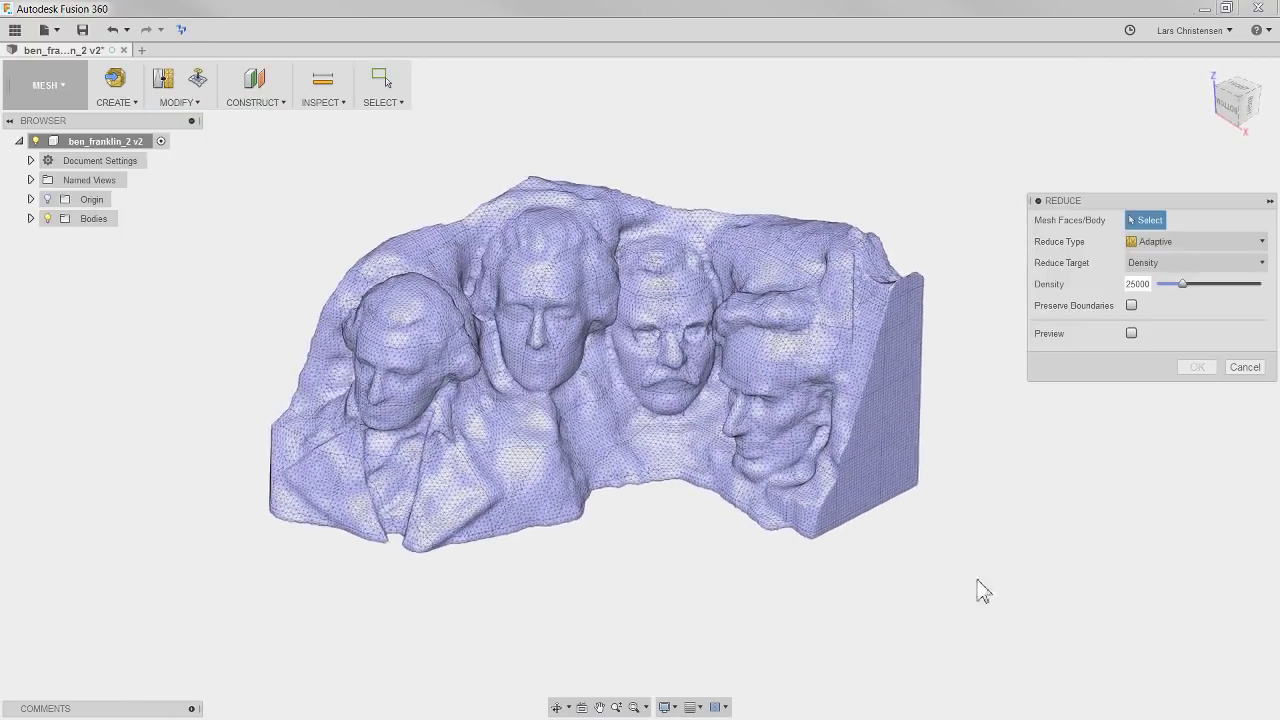
left_click_drag(917, 592, 221, 175)
left_click(1170, 263)
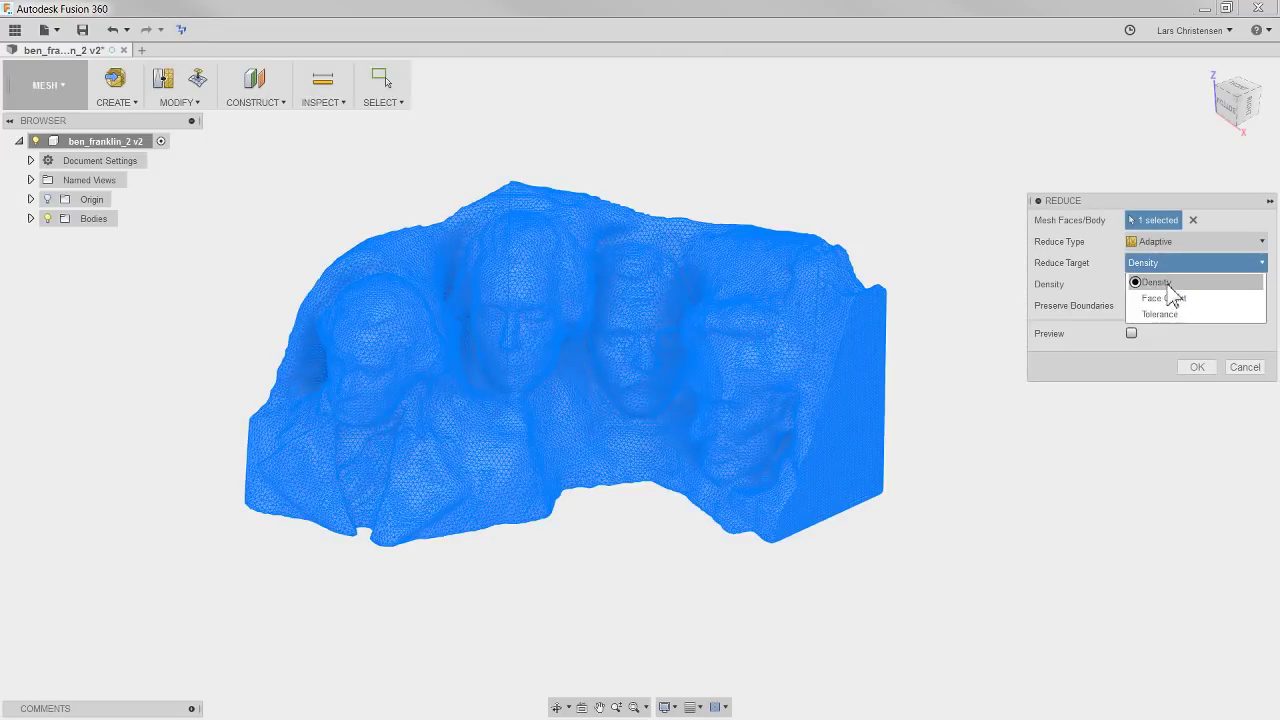
left_click(1165, 297)
left_click_drag(1184, 285, 1218, 286)
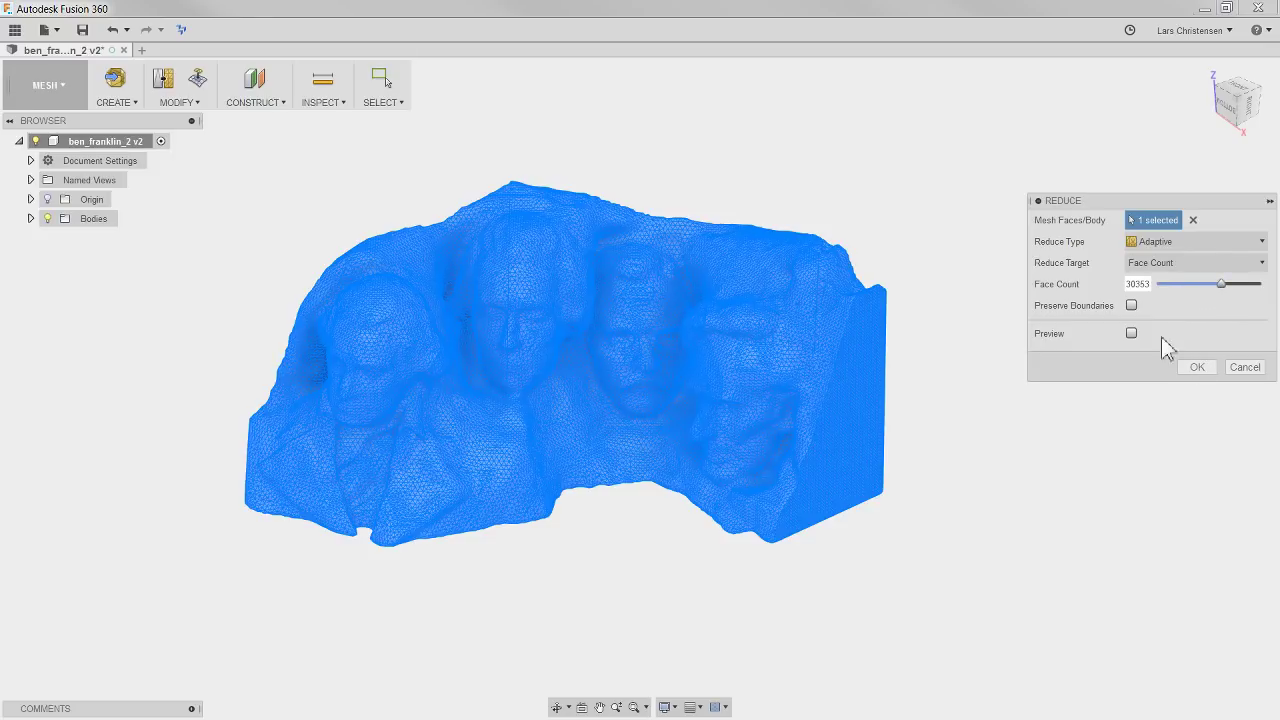
left_click(1197, 367)
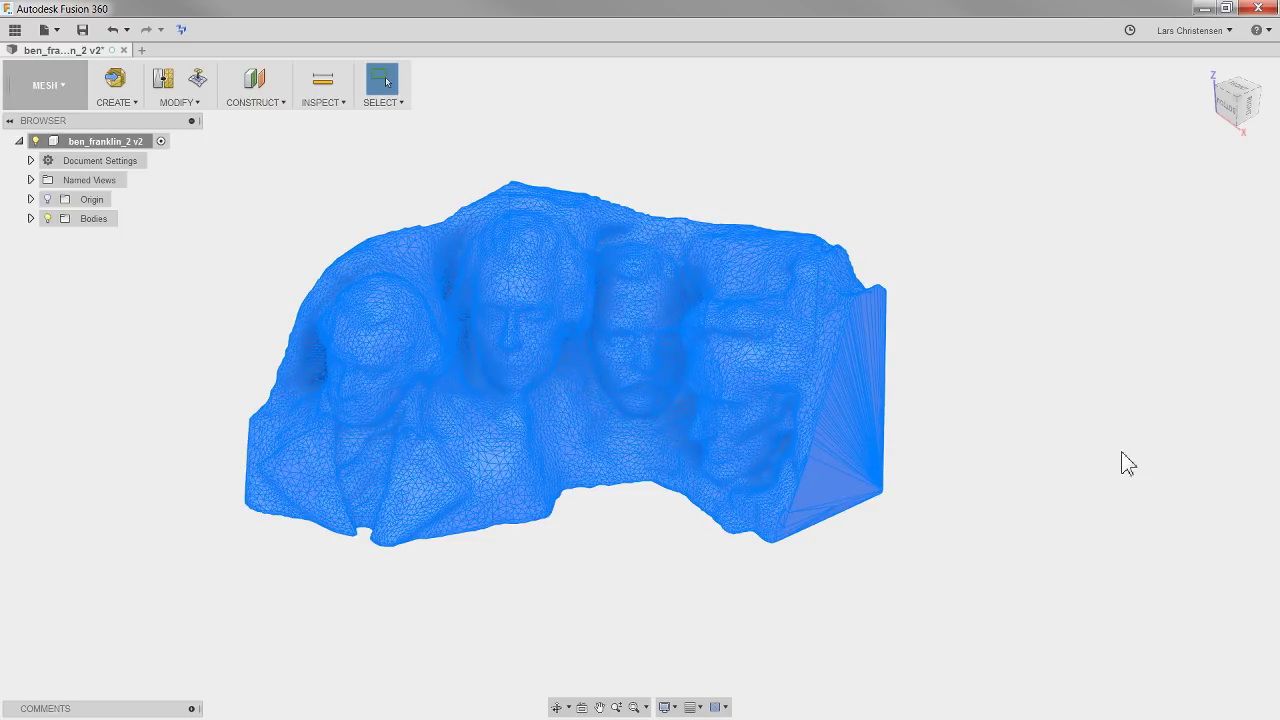
- Clear the mesh selection and close the ben_franklin_2 document without saving its changes
middle_click_drag(1128, 462, 955, 538, "shift")
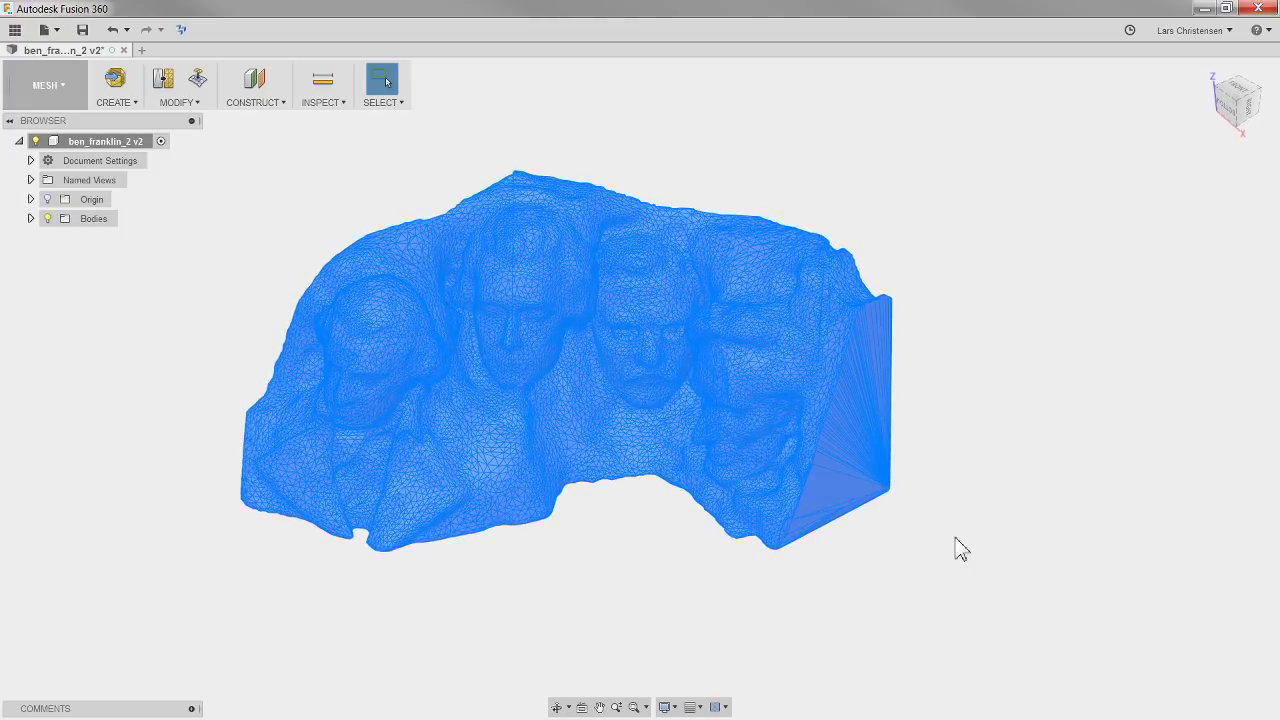
left_click(951, 594)
middle_click_drag(951, 594, 250, 150, "shift")
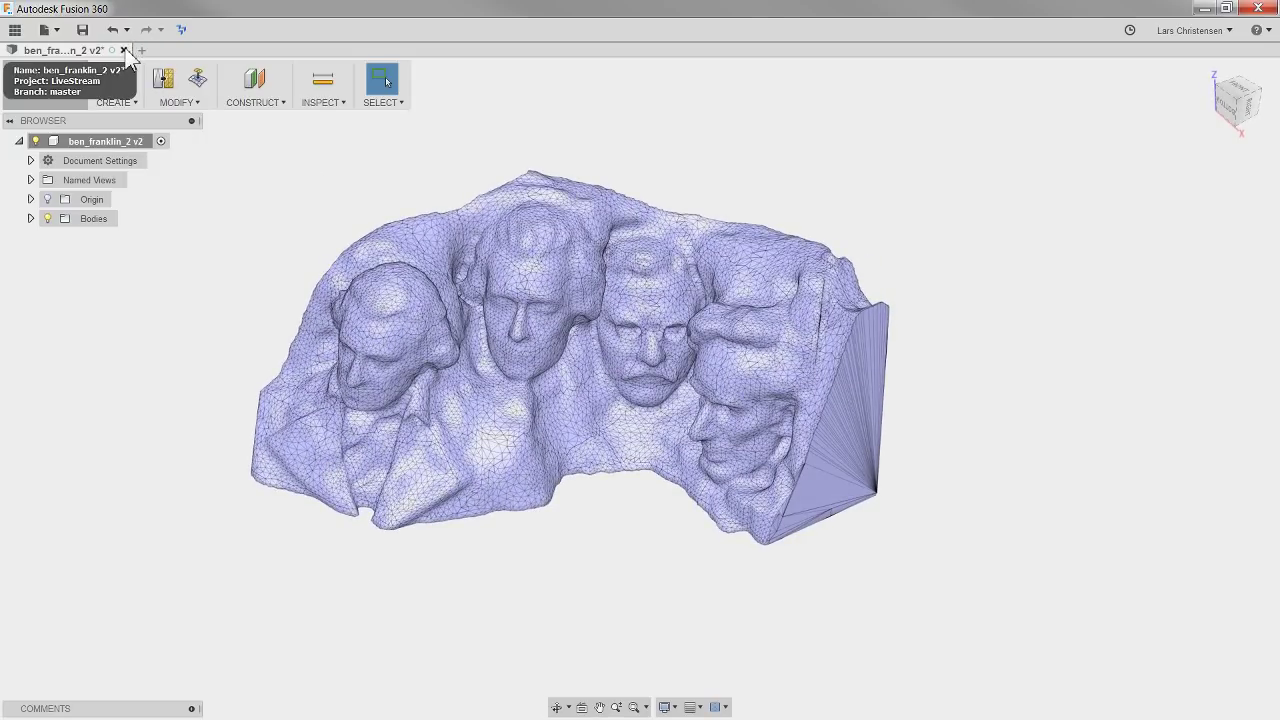
left_click(124, 50)
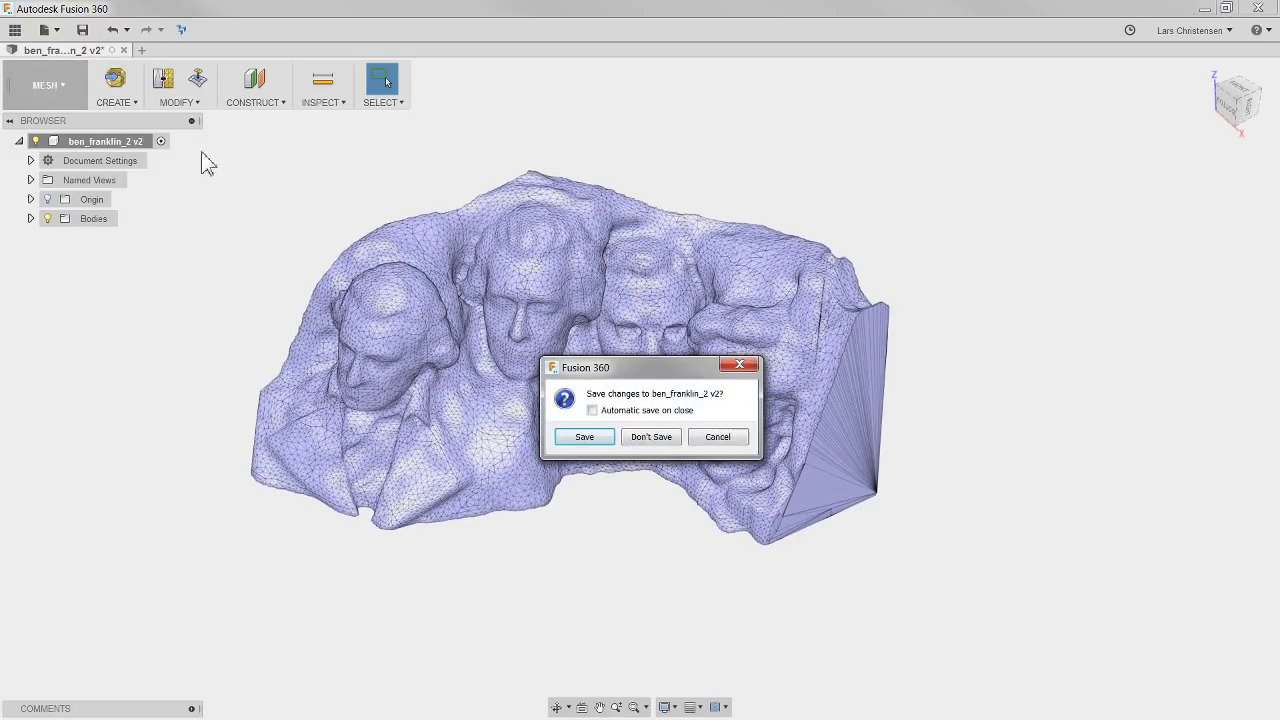
left_click(676, 444)
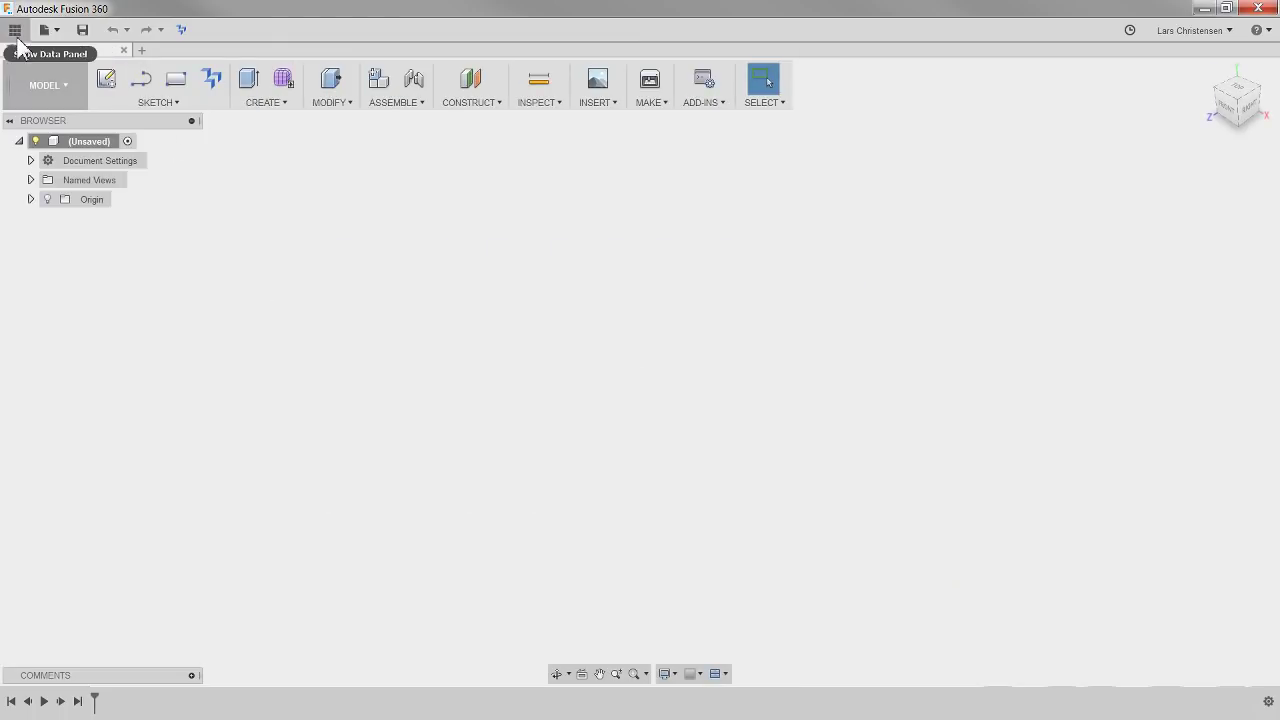
- Promote version 1 of ben_franklin_2 in the LiveStream project to the latest version and open the design
left_click(14, 30)
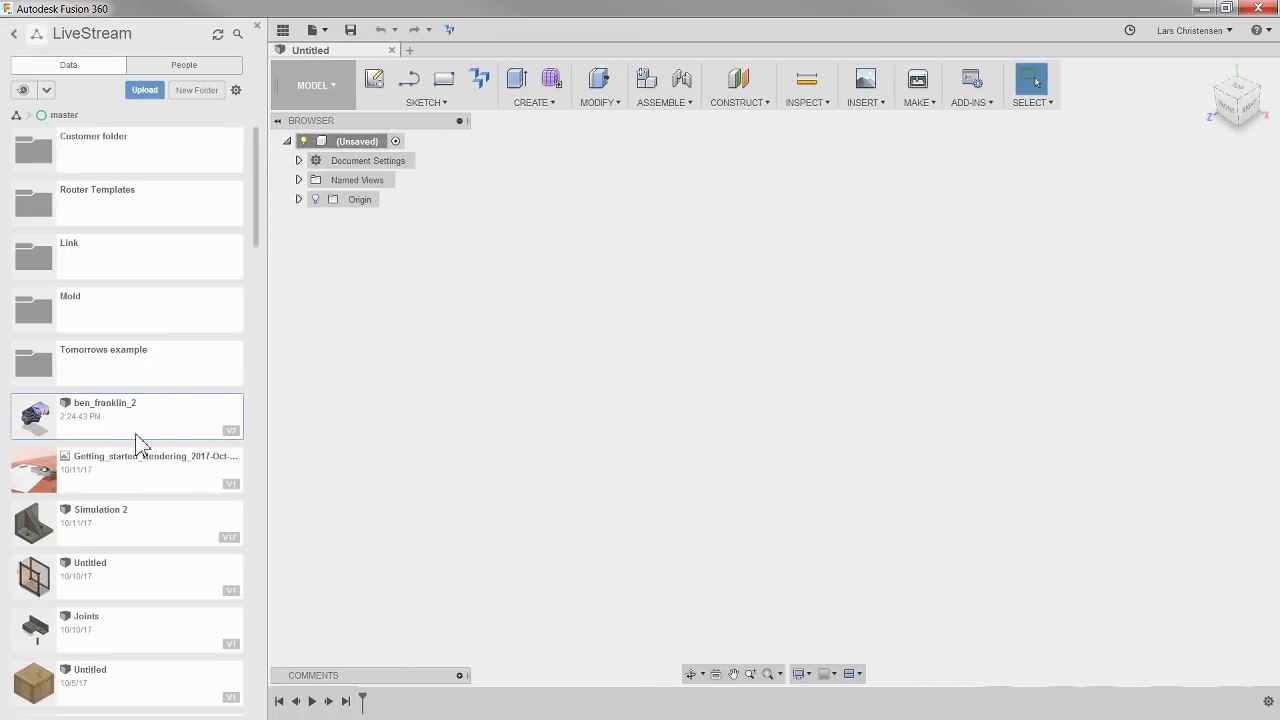
left_click(232, 432)
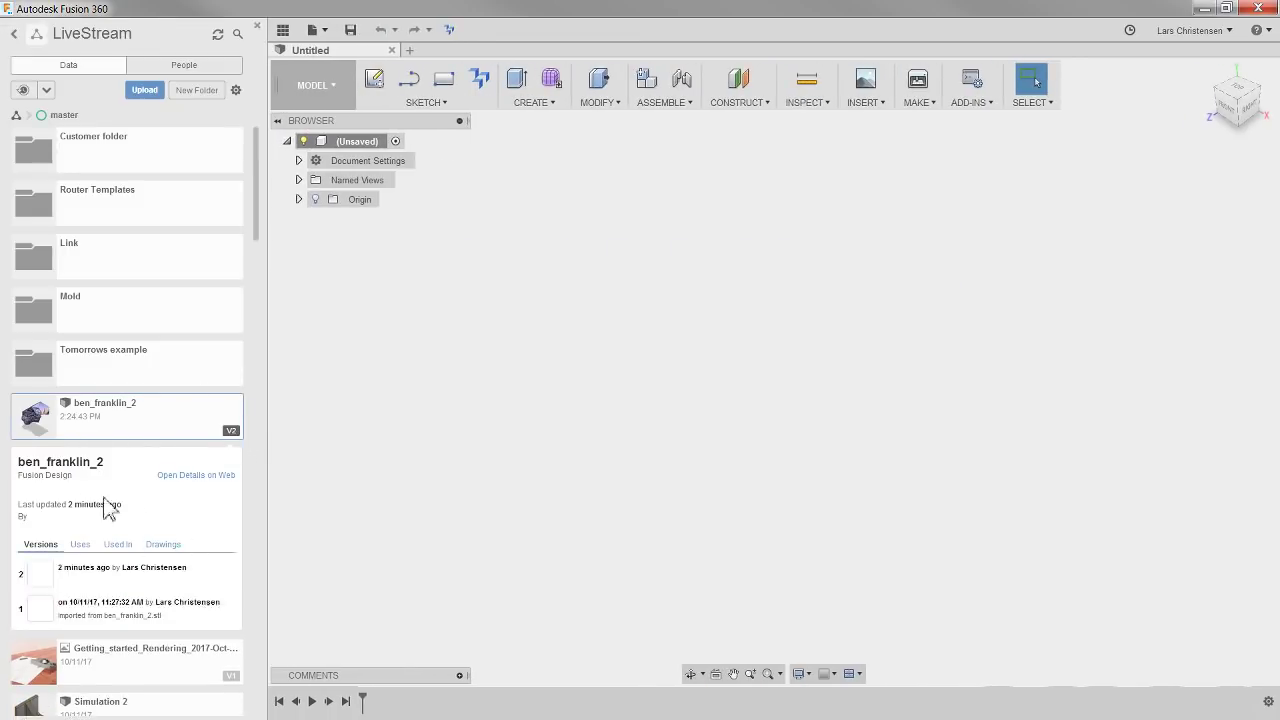
mouse_move(173, 617)
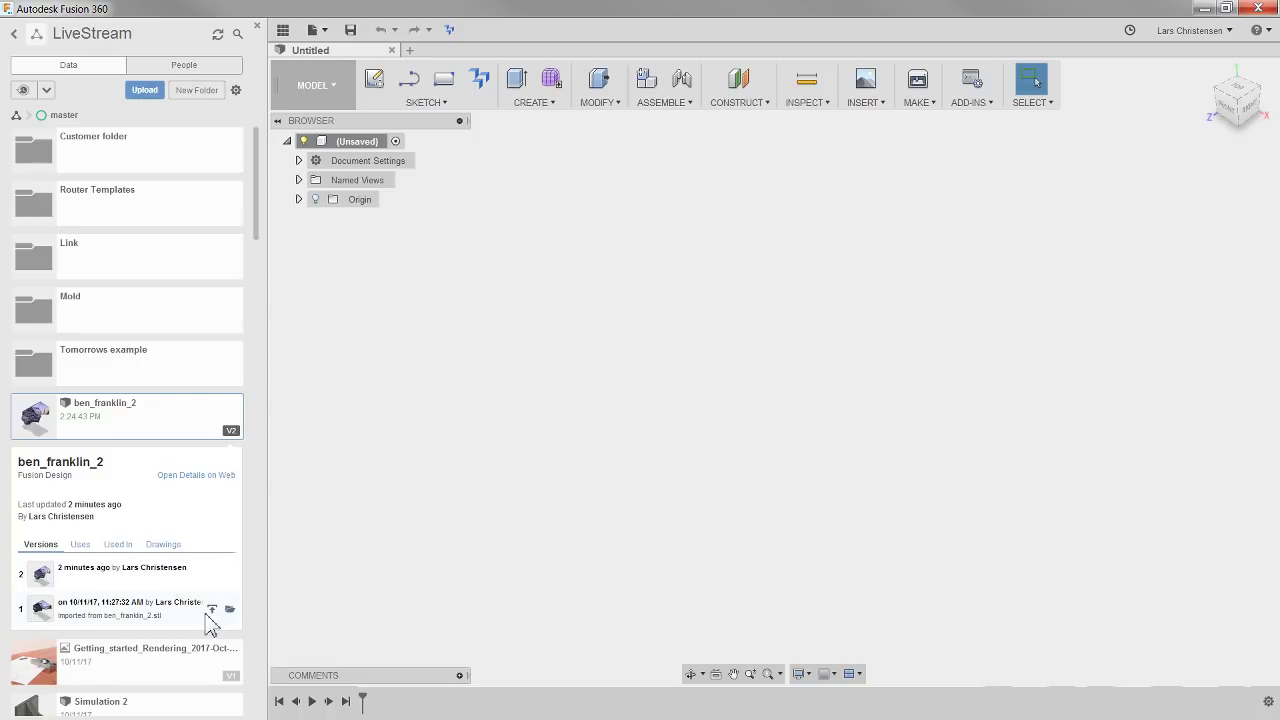
left_click(210, 610)
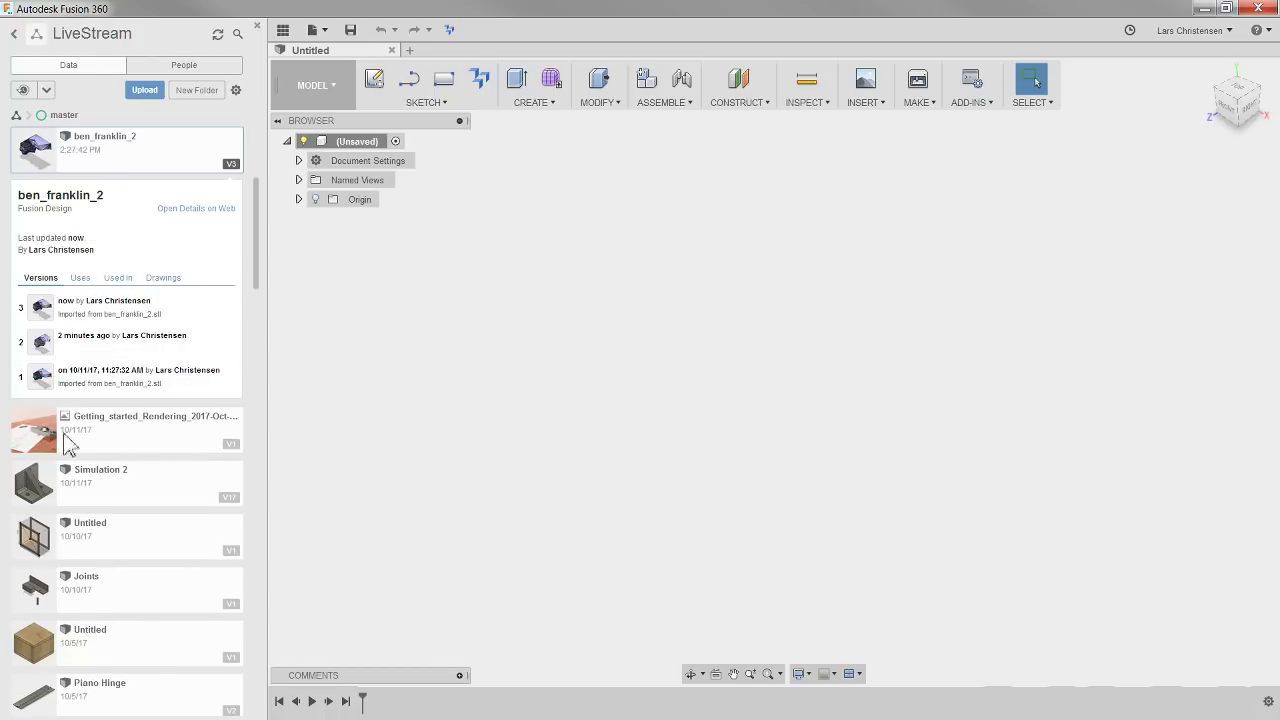
double_click(133, 165)
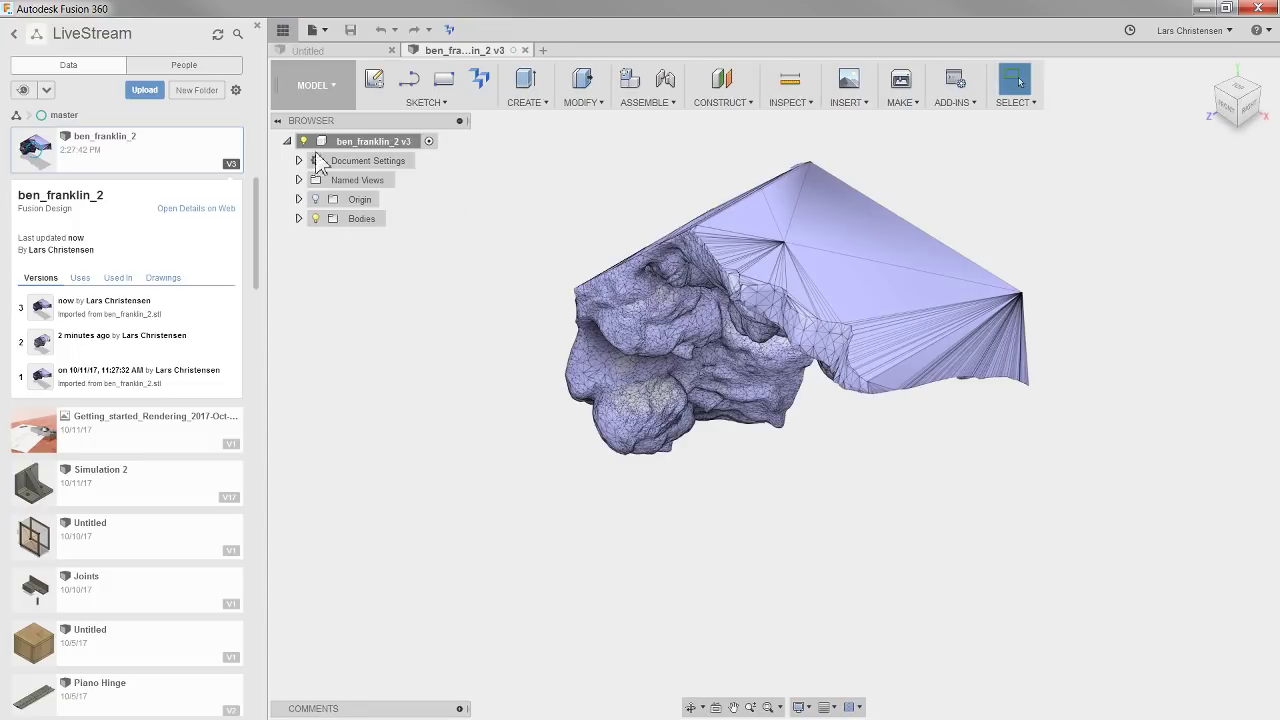
left_click(286, 30)
- Window-select the whole sculpture in the Mesh workspace and try an Adaptive Reduce with a raised face count target
middle_click_drag(343, 406, 503, 543, "shift")
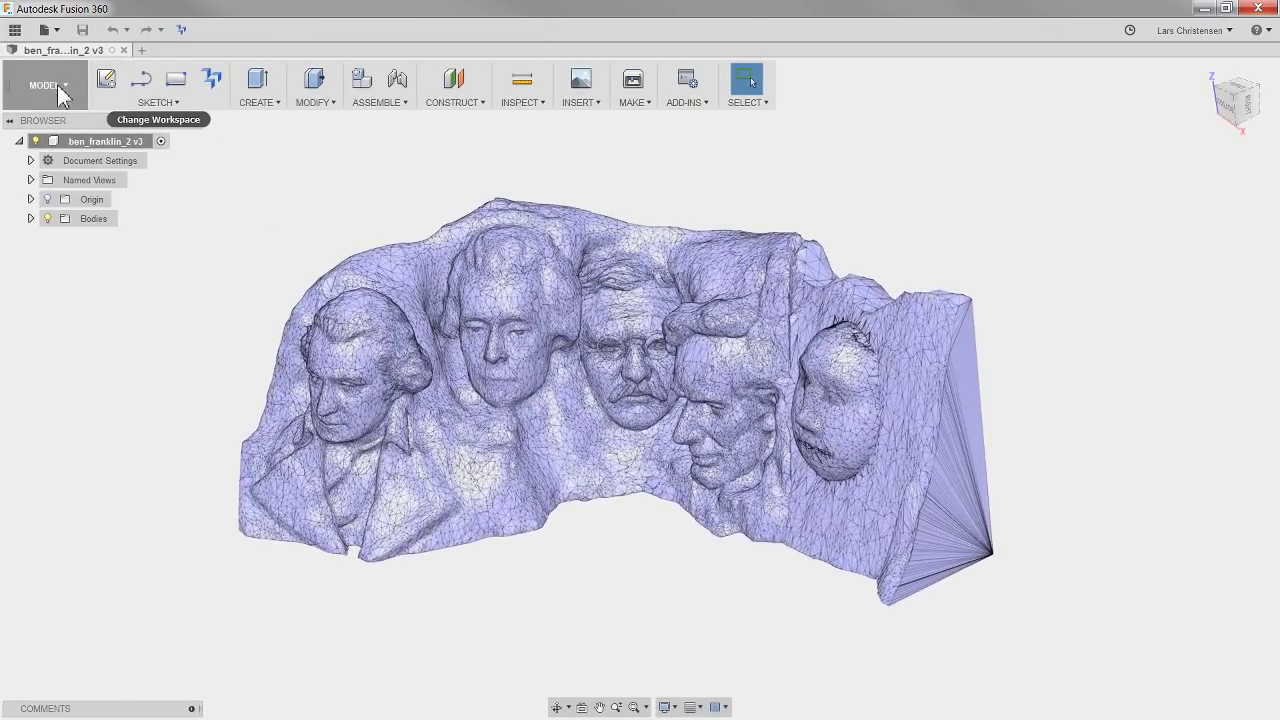
left_click(44, 86)
left_click(45, 207)
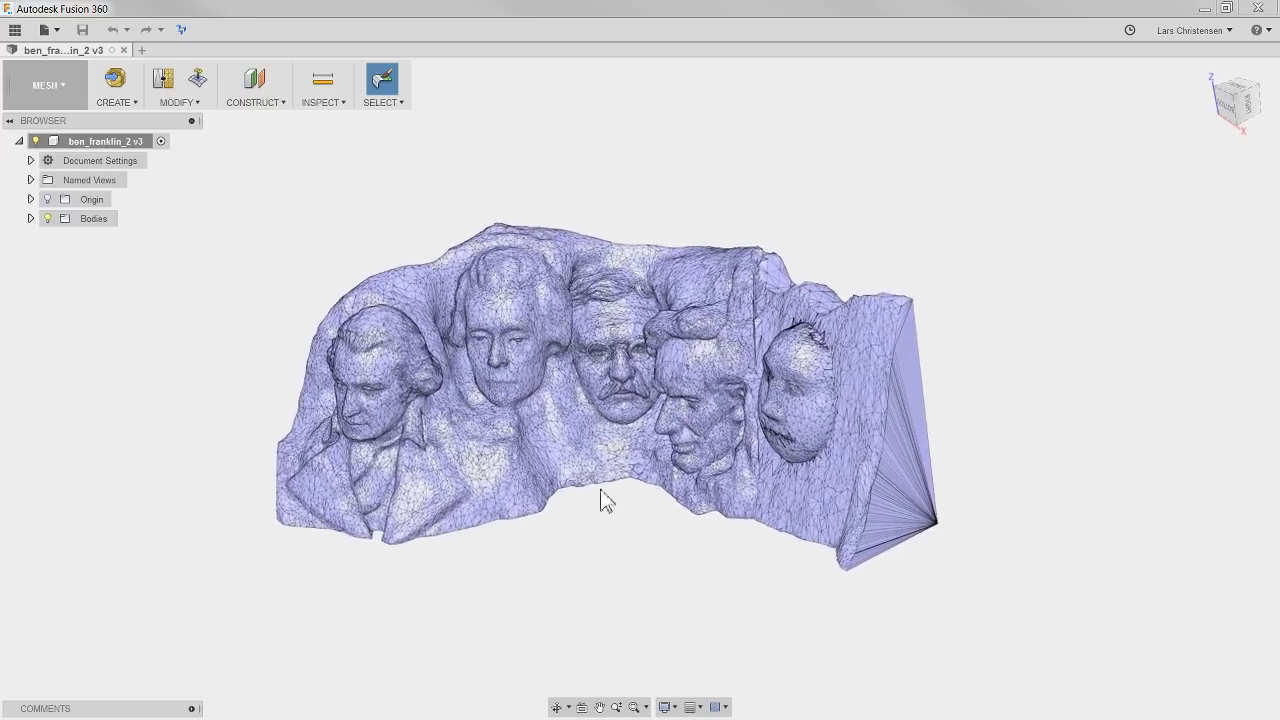
left_click(383, 100)
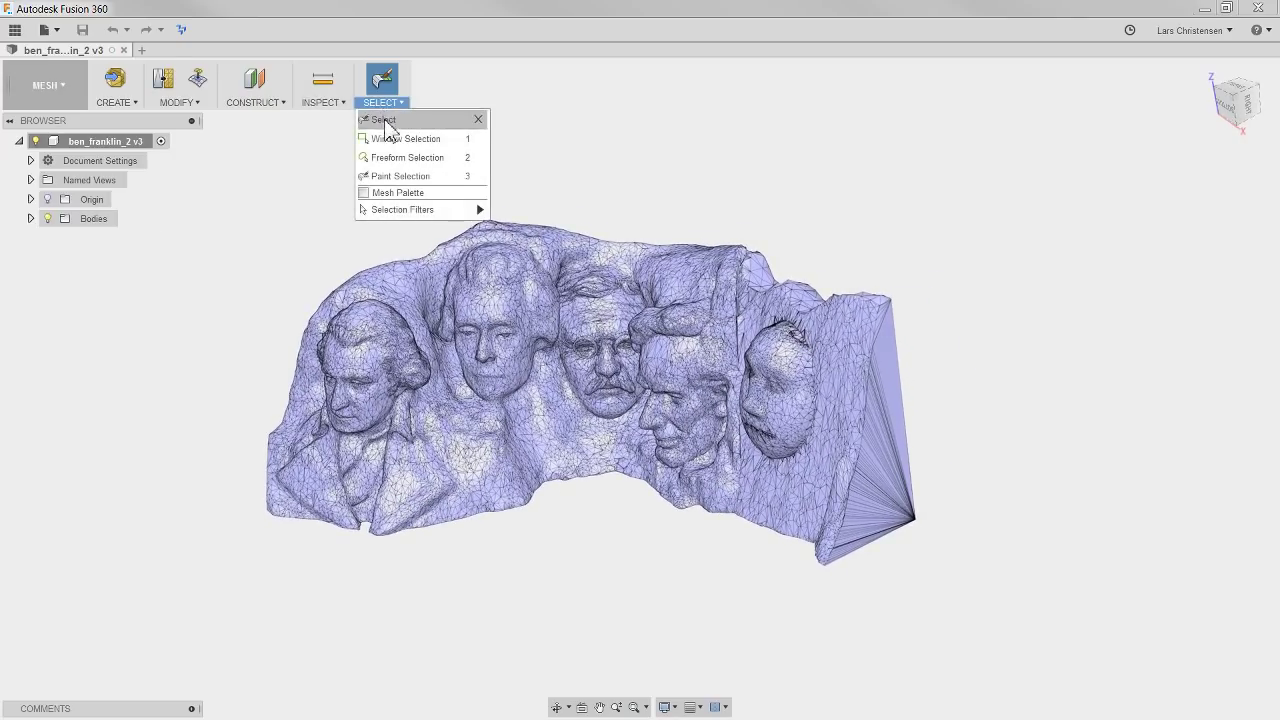
left_click(398, 134)
left_click_drag(974, 651, 200, 160)
left_click(195, 104)
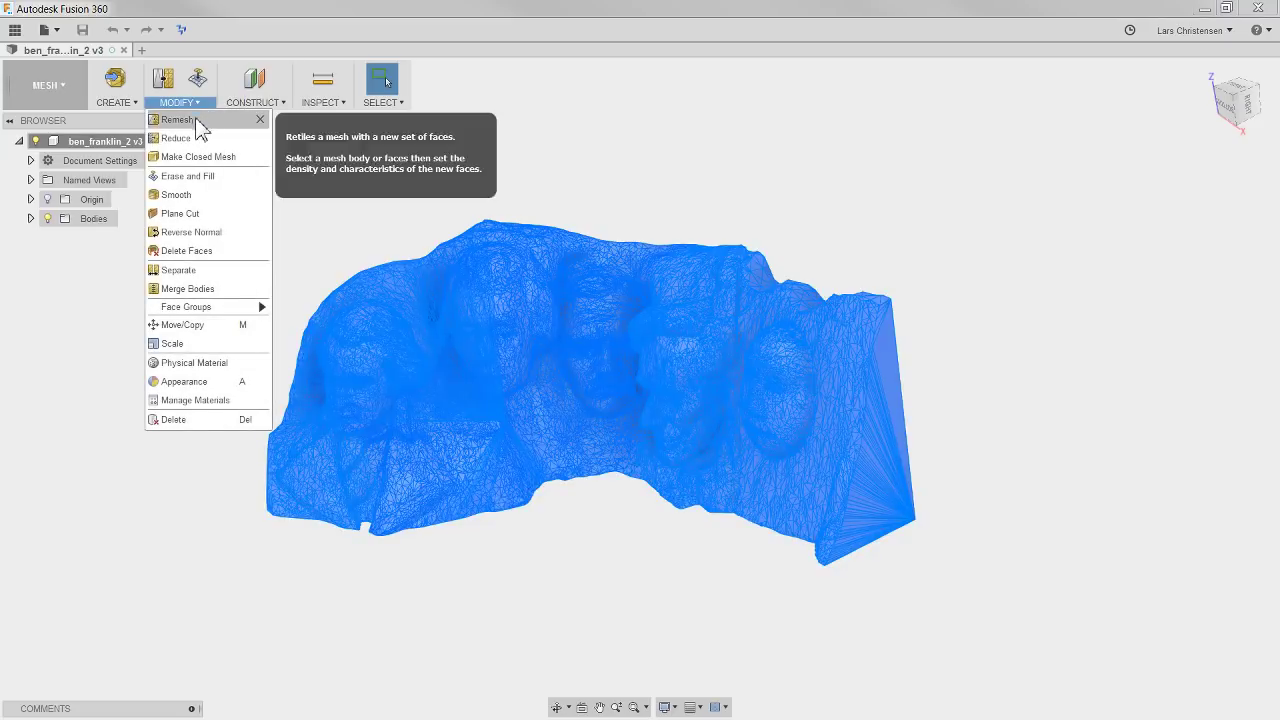
left_click(205, 118)
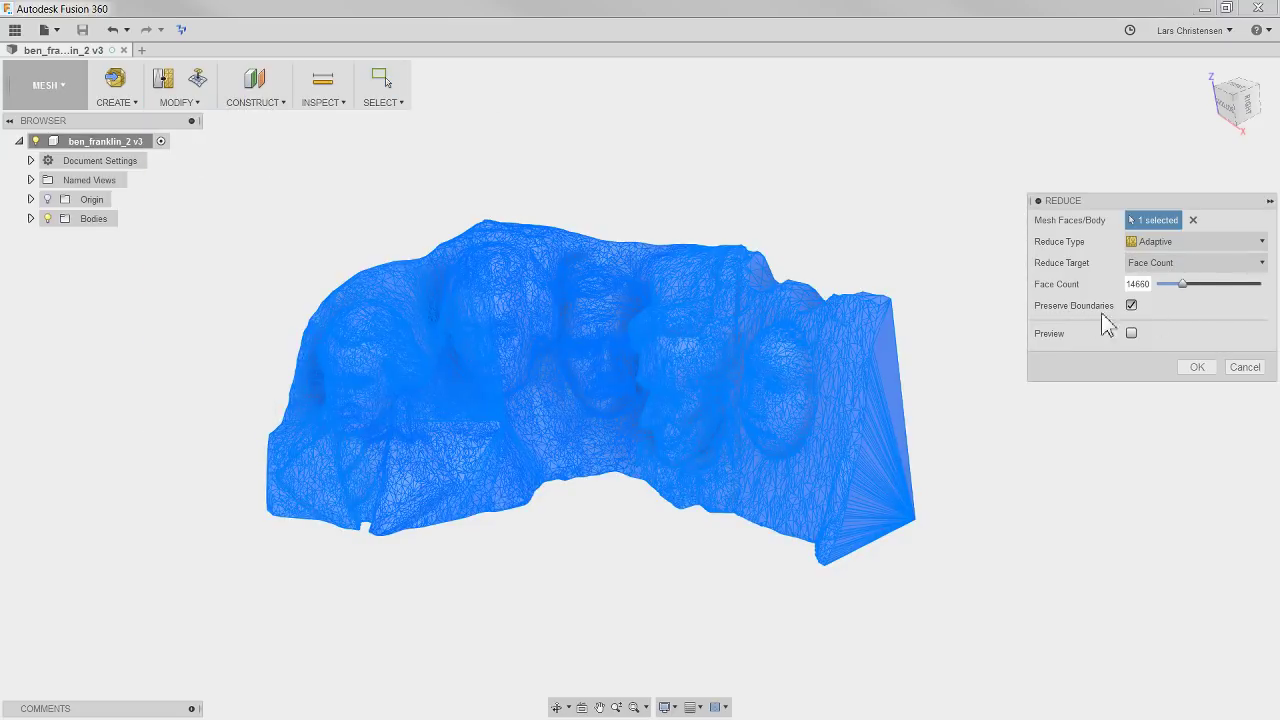
left_click_drag(1187, 287, 1233, 298)
left_click(1197, 367)
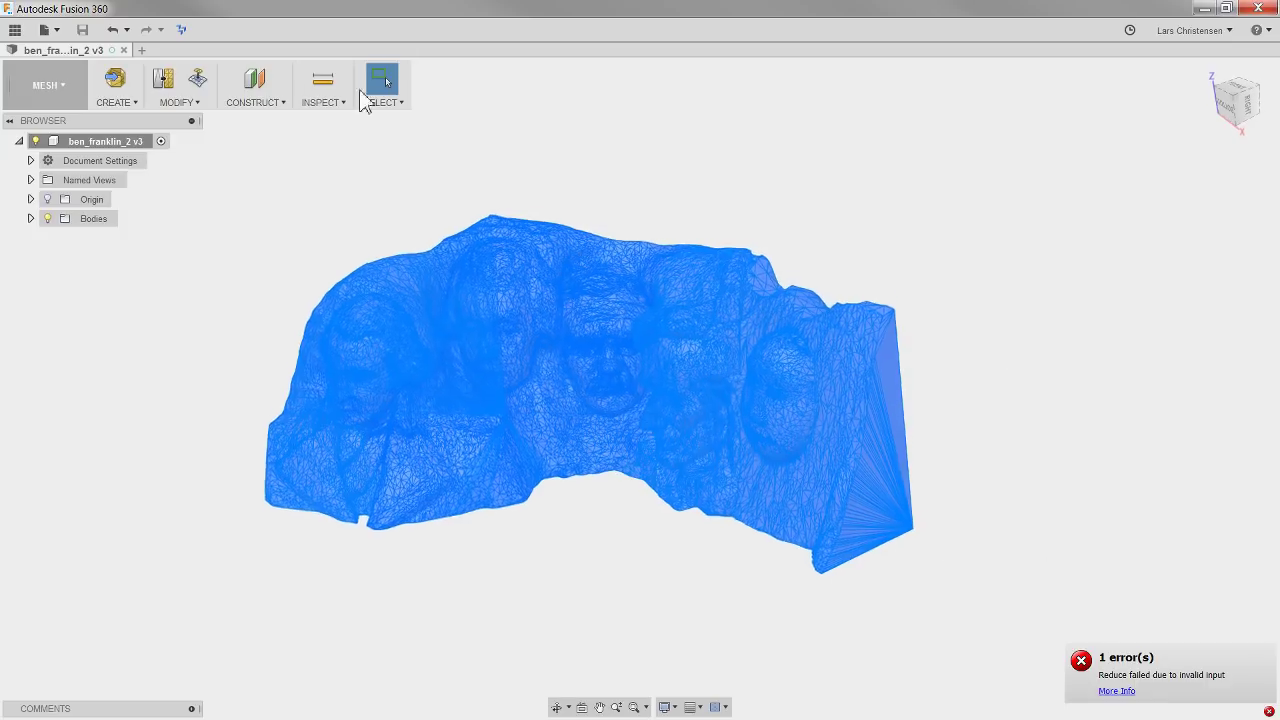
- Try an Adaptive Reduce on the selected sculpture mesh with a face count of 40827 and Preserve Boundaries disabled
left_click(195, 104)
left_click(186, 140)
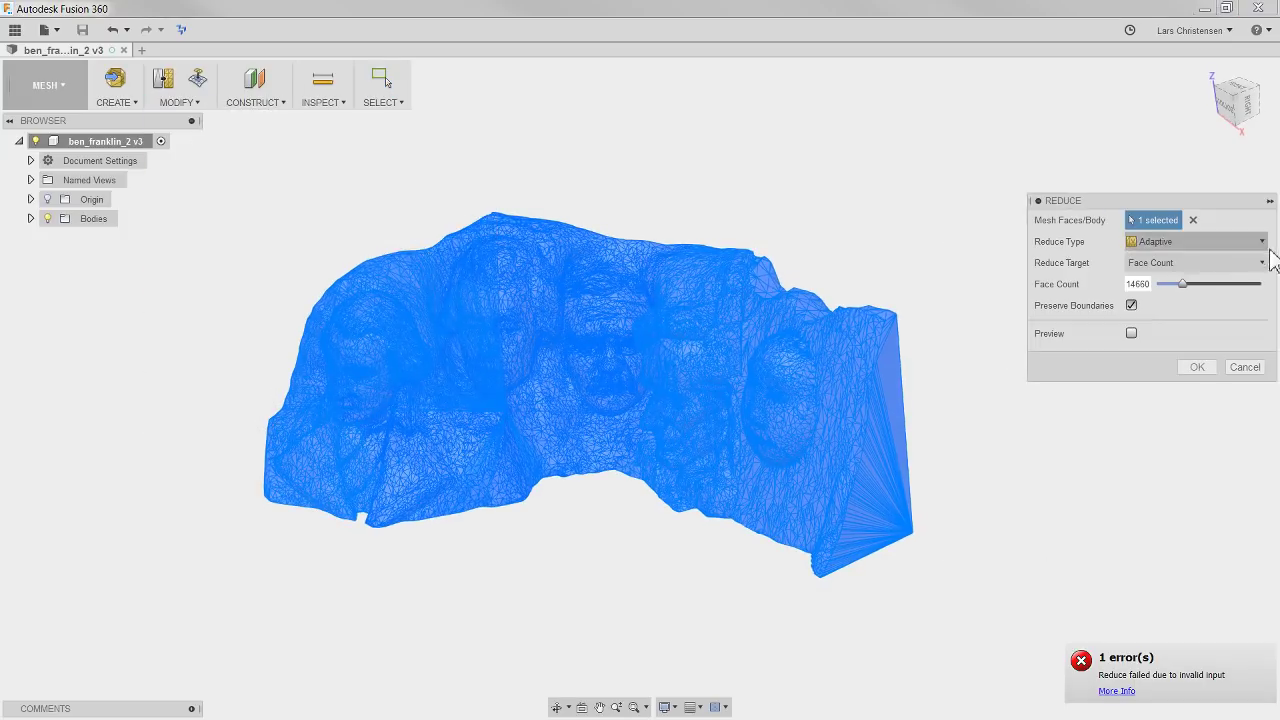
left_click_drag(1184, 288, 1232, 290)
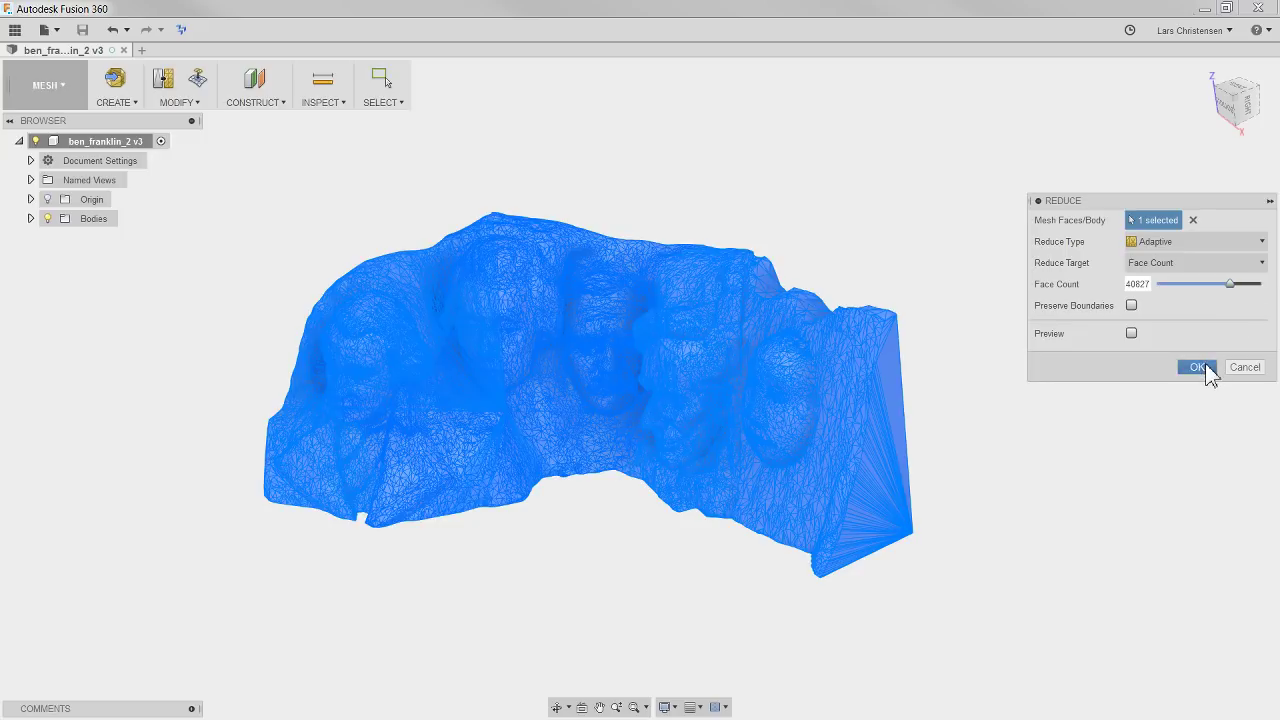
left_click(1205, 366)
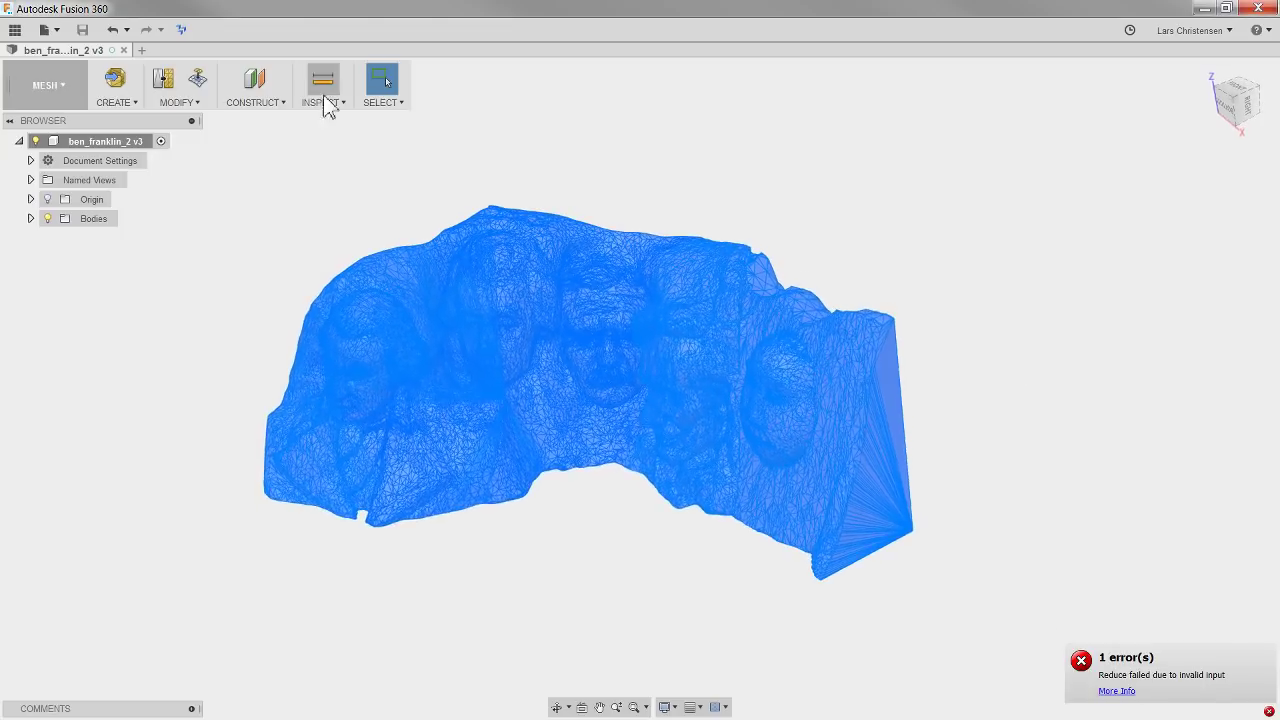
- Try a Uniform Reduce on the selected sculpture mesh with a face count of 9278 and Preserve Boundaries disabled
left_click(198, 105)
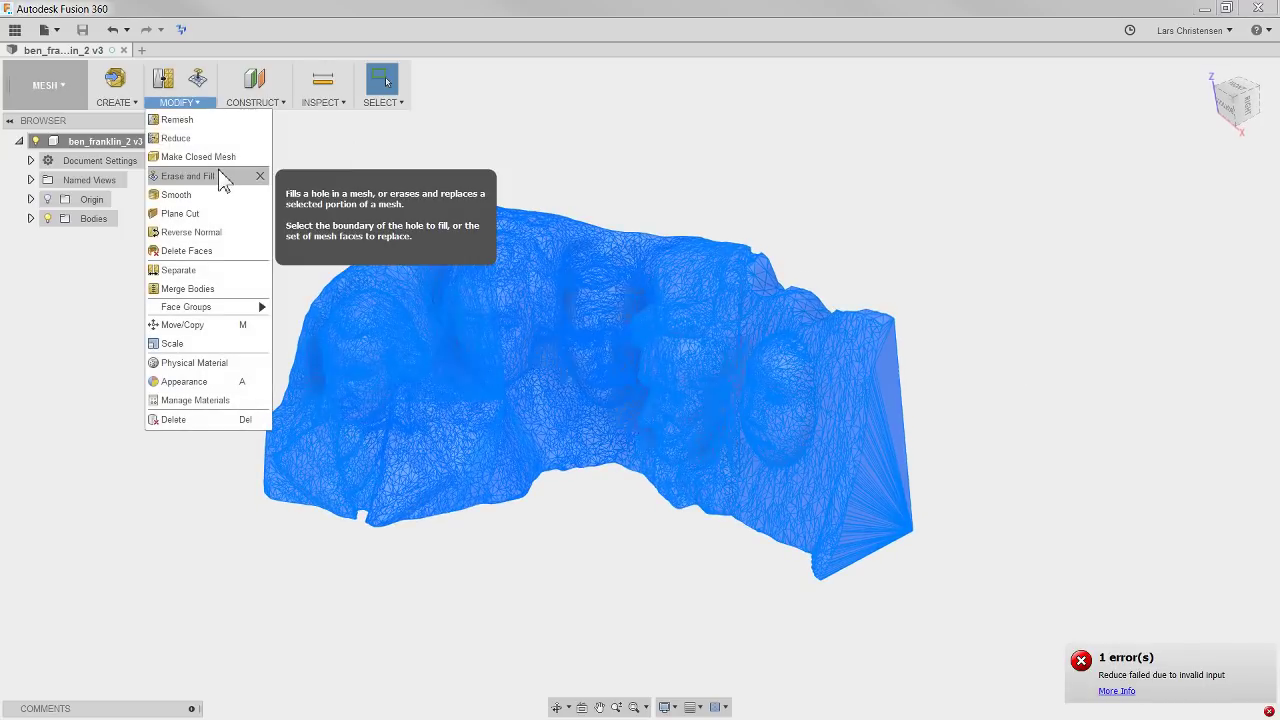
left_click(210, 140)
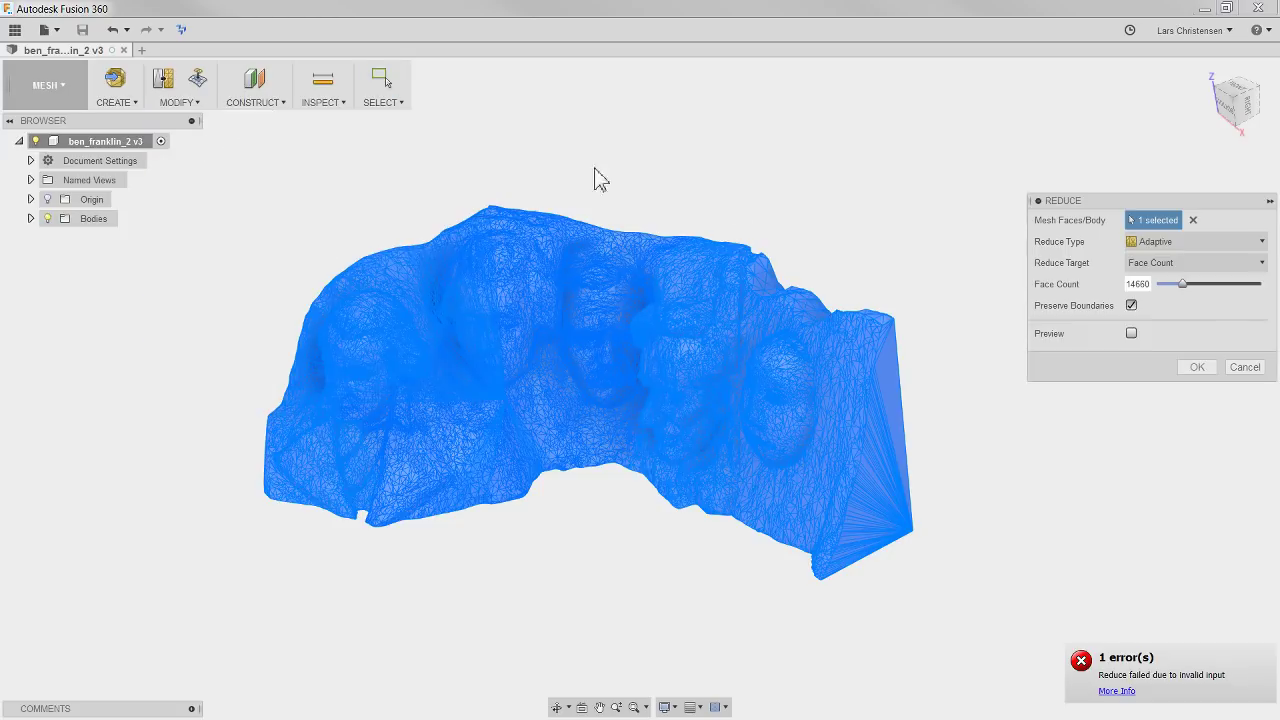
left_click(1187, 244)
left_click(1194, 281)
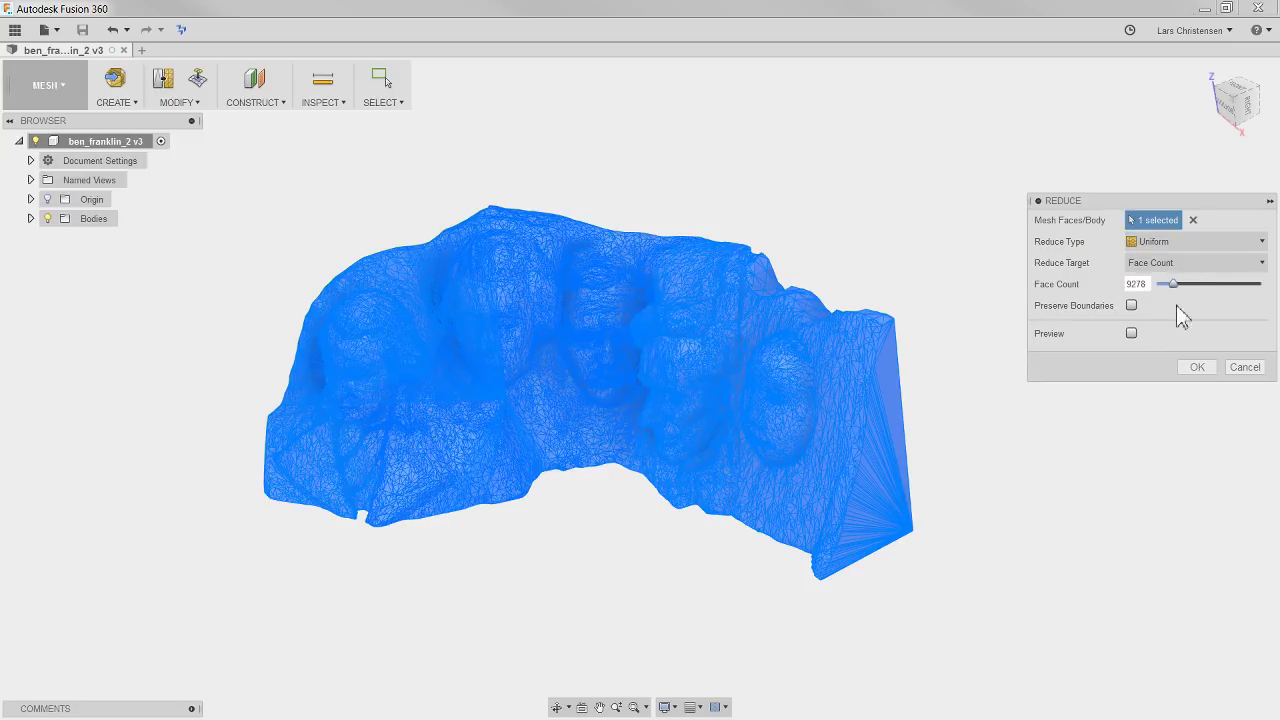
left_click(1197, 367)
middle_click_drag(1180, 513, 310, 305, "shift")
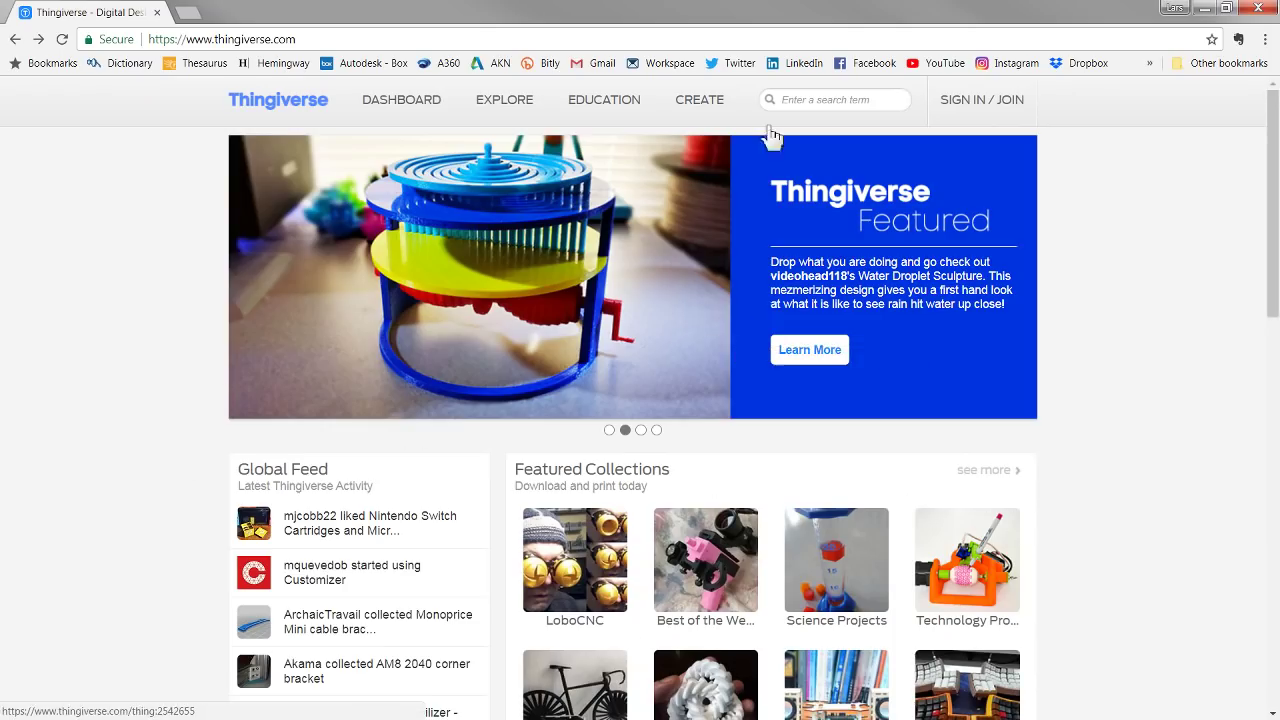
- Switch to Thingiverse in the web browser, search for "rushmore" and open "Add a Face to Mt. Rushmore"
left_click(839, 104)
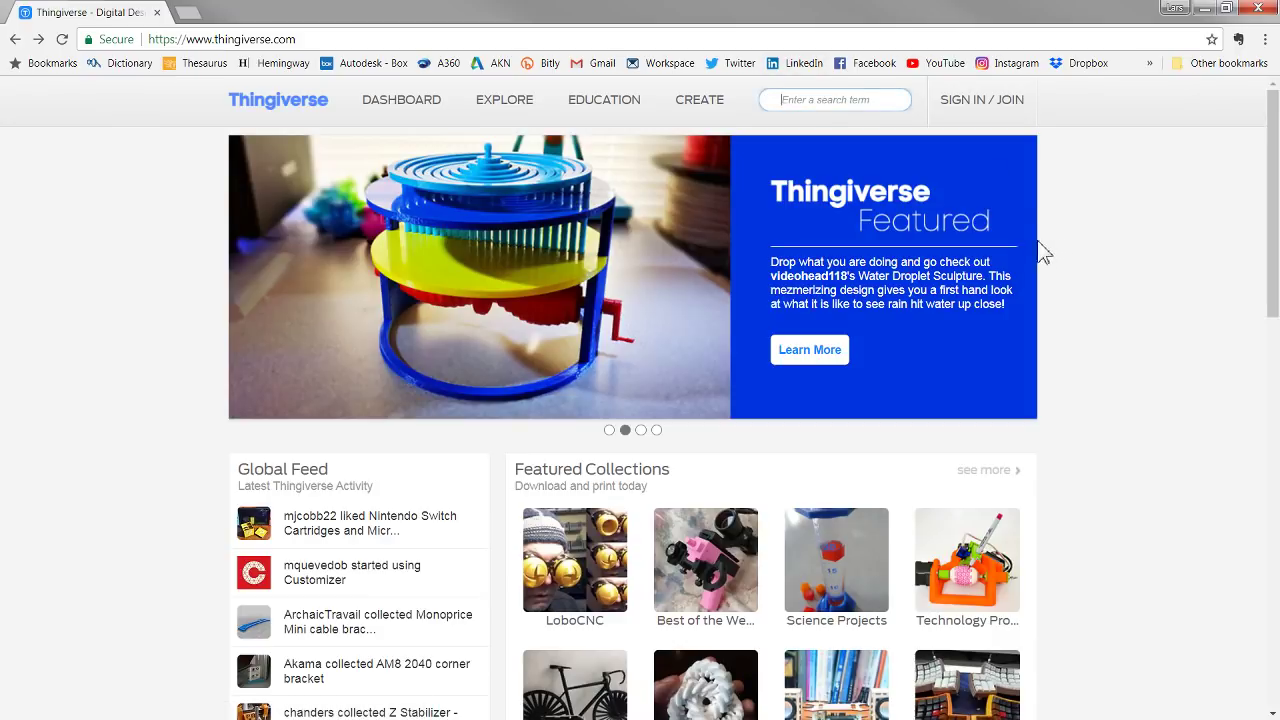
type("rush")
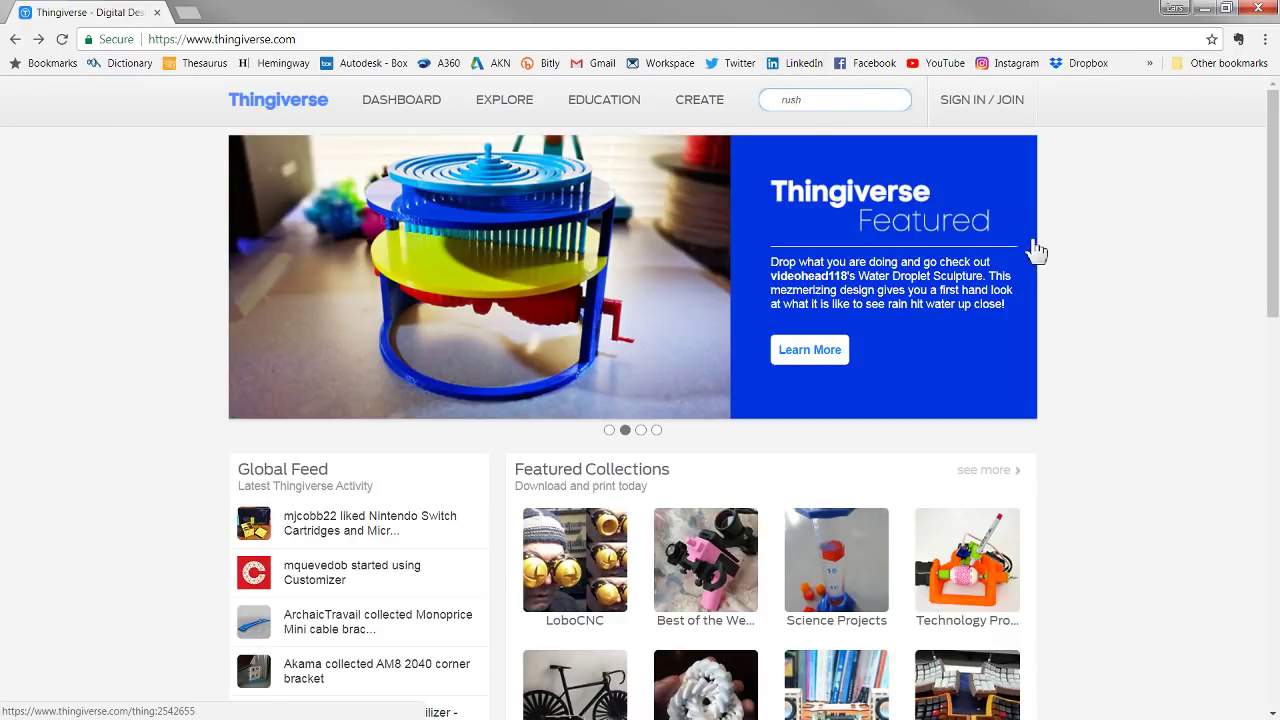
type("more")
key("Return")
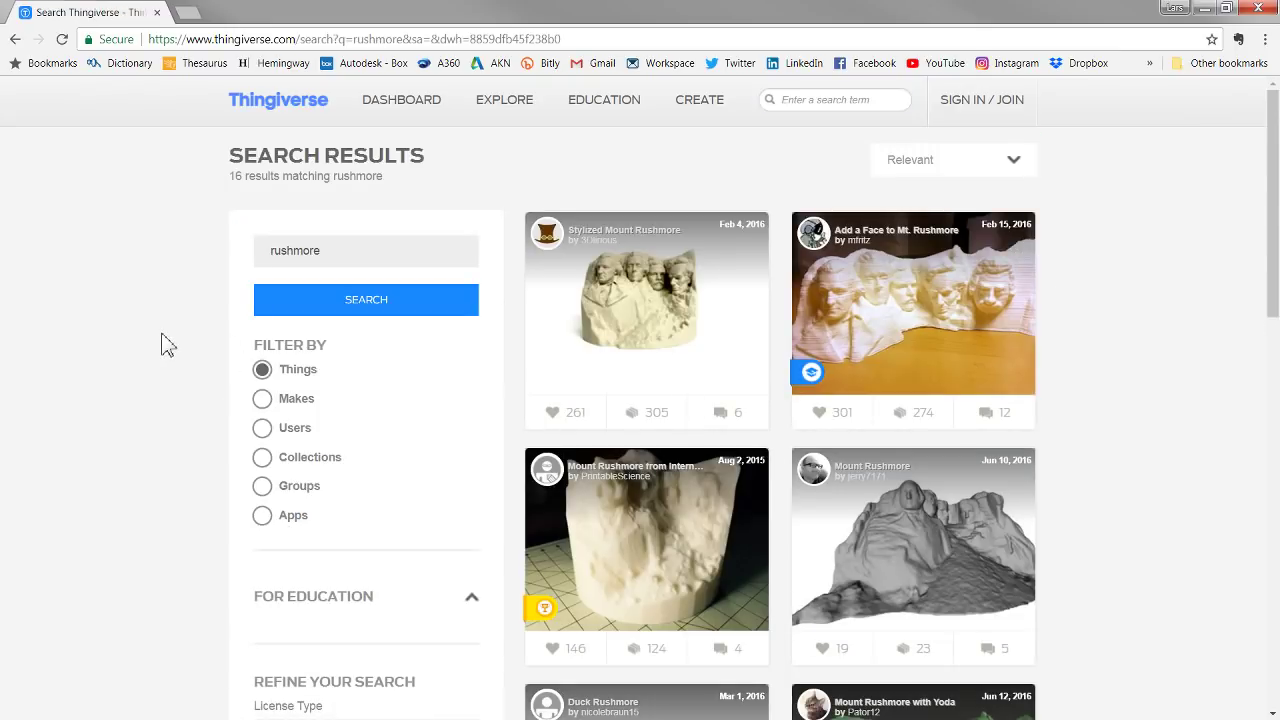
left_click(928, 320)
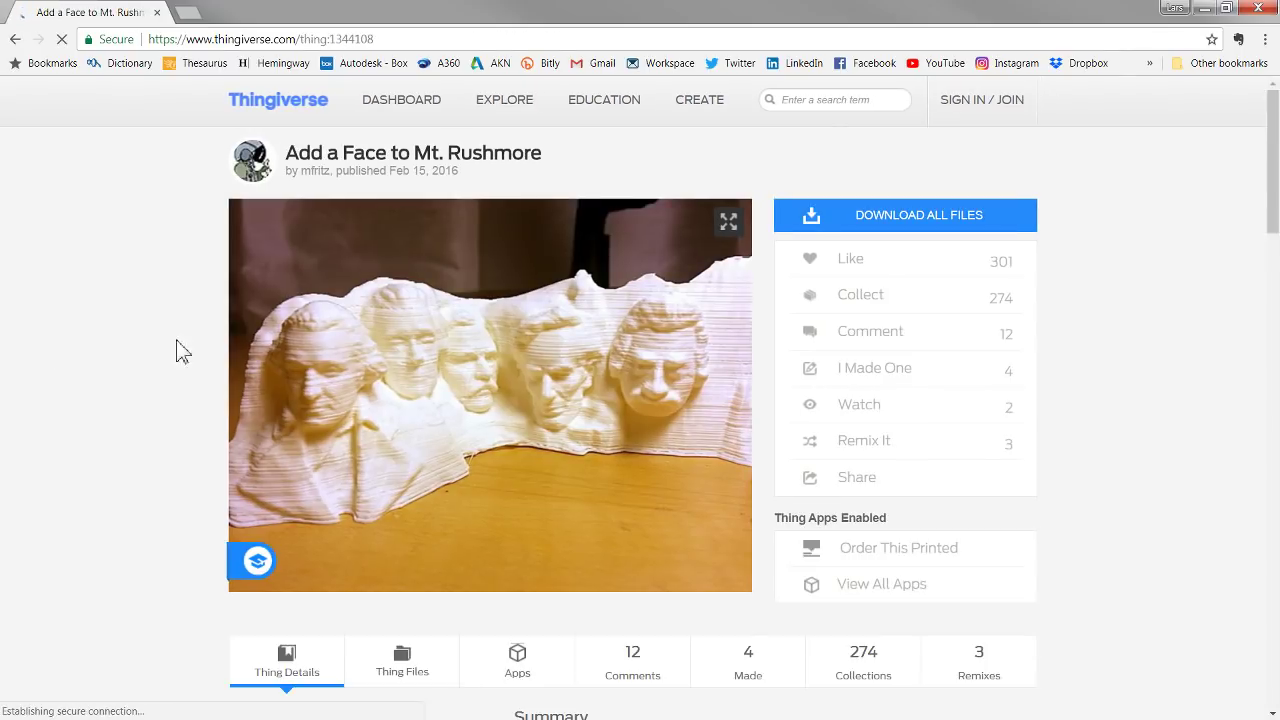
- Download Einstein.stl from the files of the Mt. Rushmore model
scroll(405, 672, "down", 3)
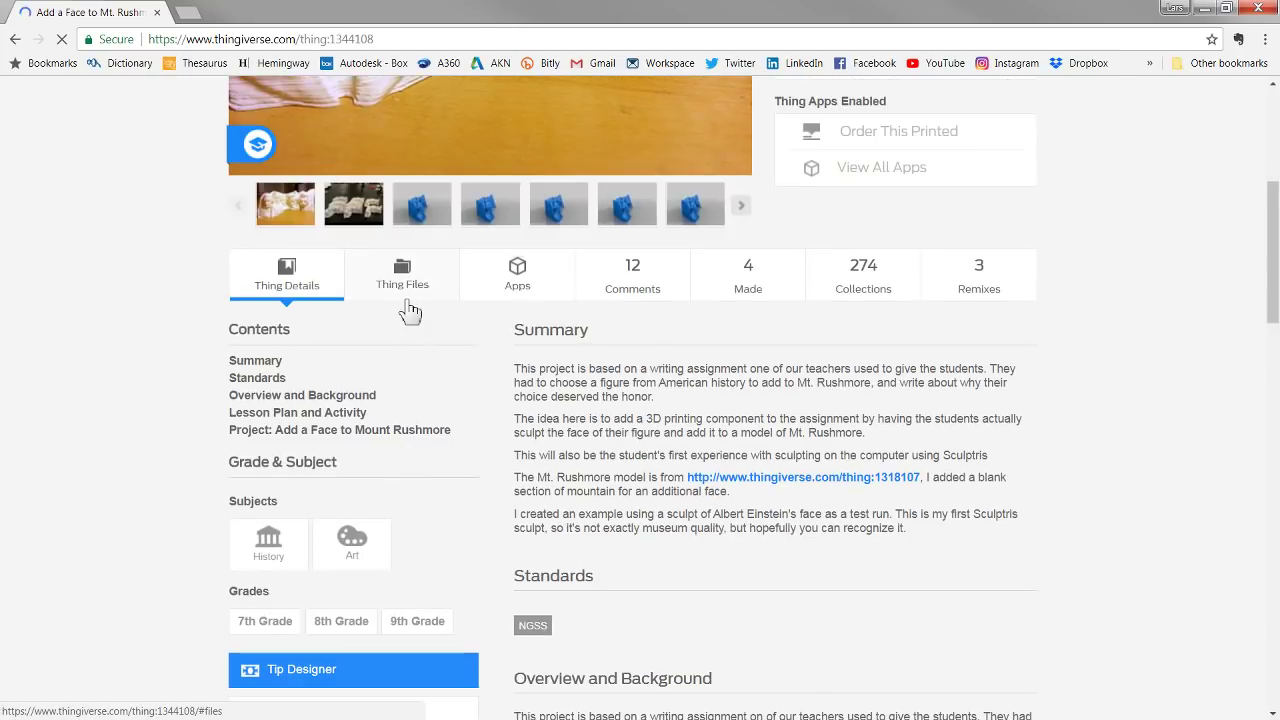
left_click(412, 286)
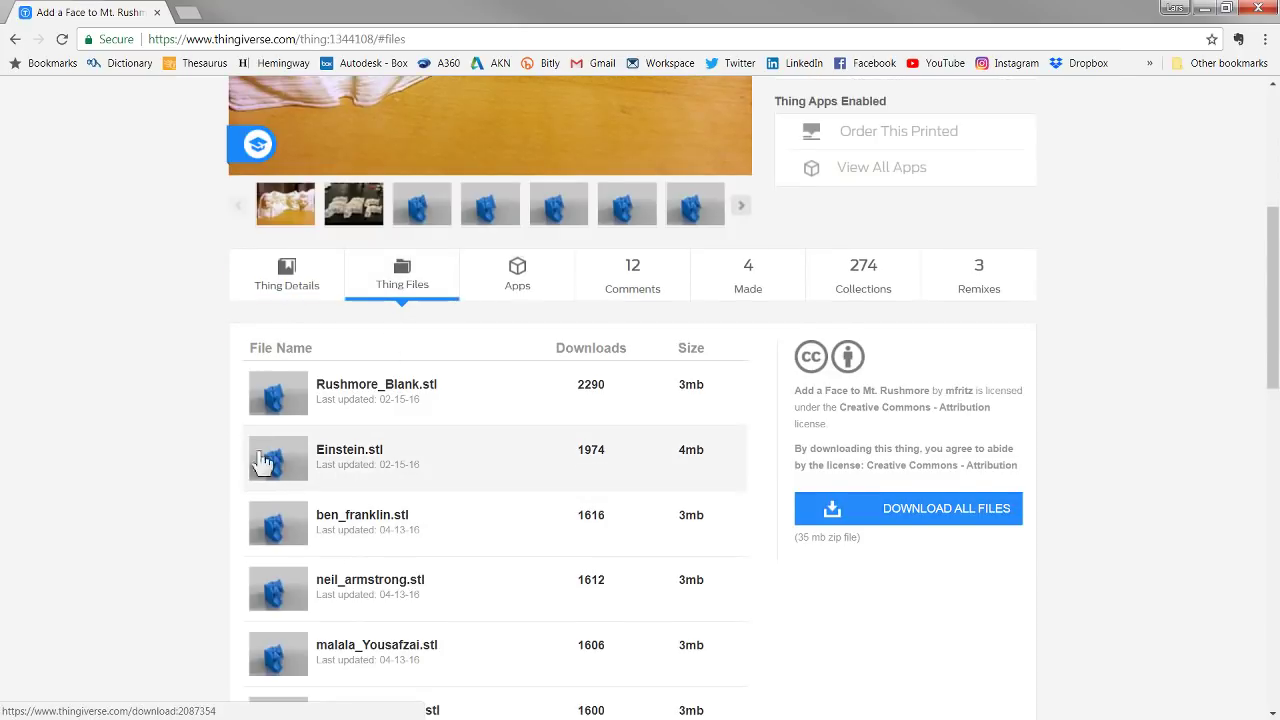
scroll(300, 490, "down", 1)
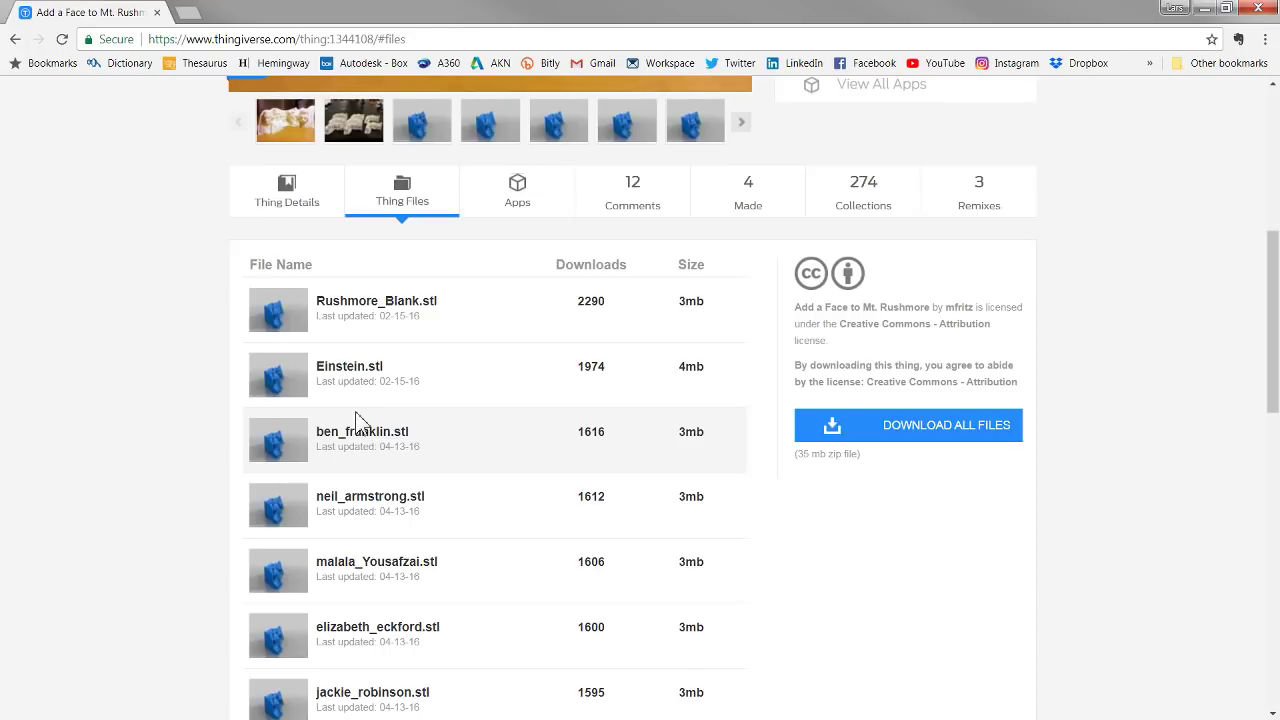
left_click(350, 372)
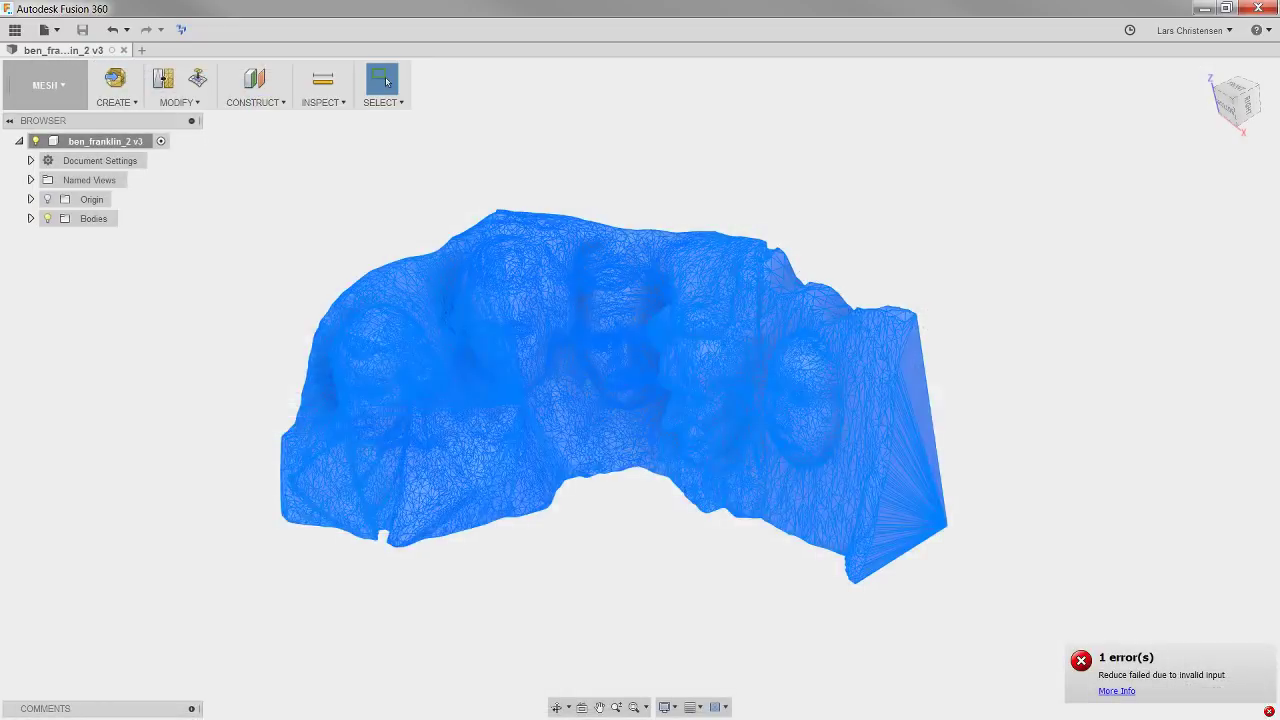
- Switch back to Fusion 360 and upload Einstein.stl from the Downloads folder to the LiveStream project's master branch
left_click(86, 343)
left_click(15, 30)
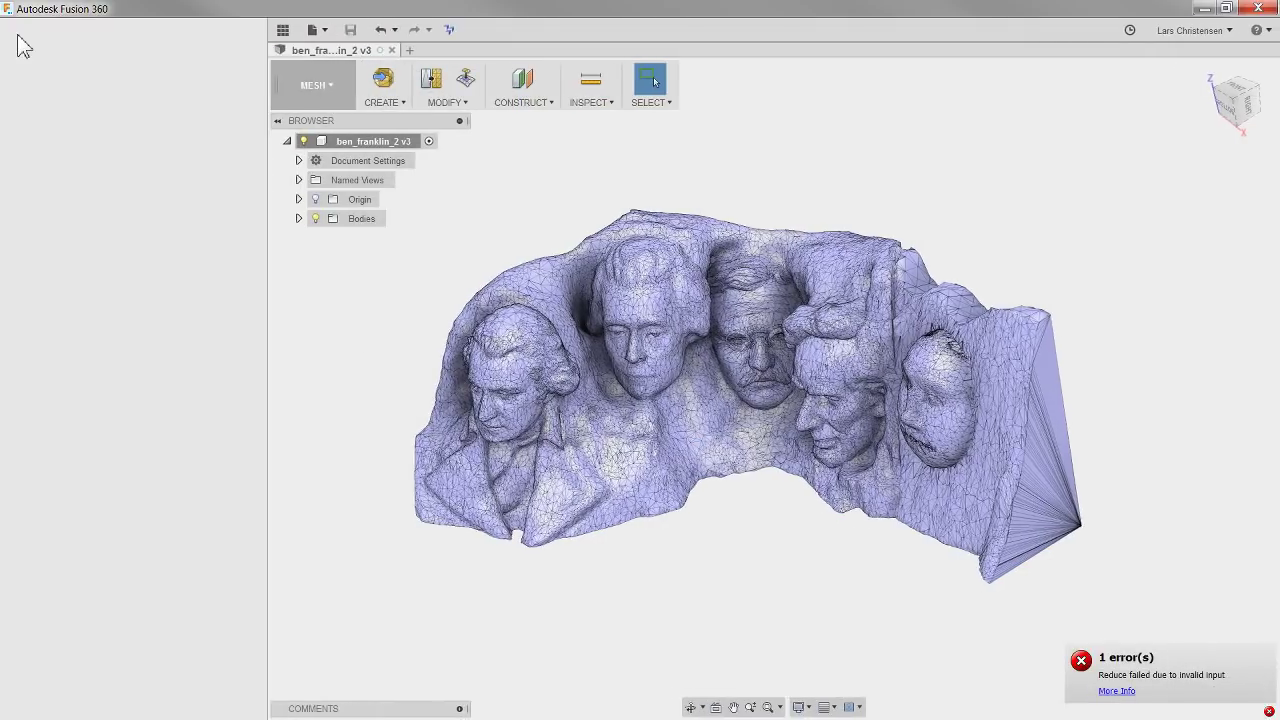
left_click(145, 90)
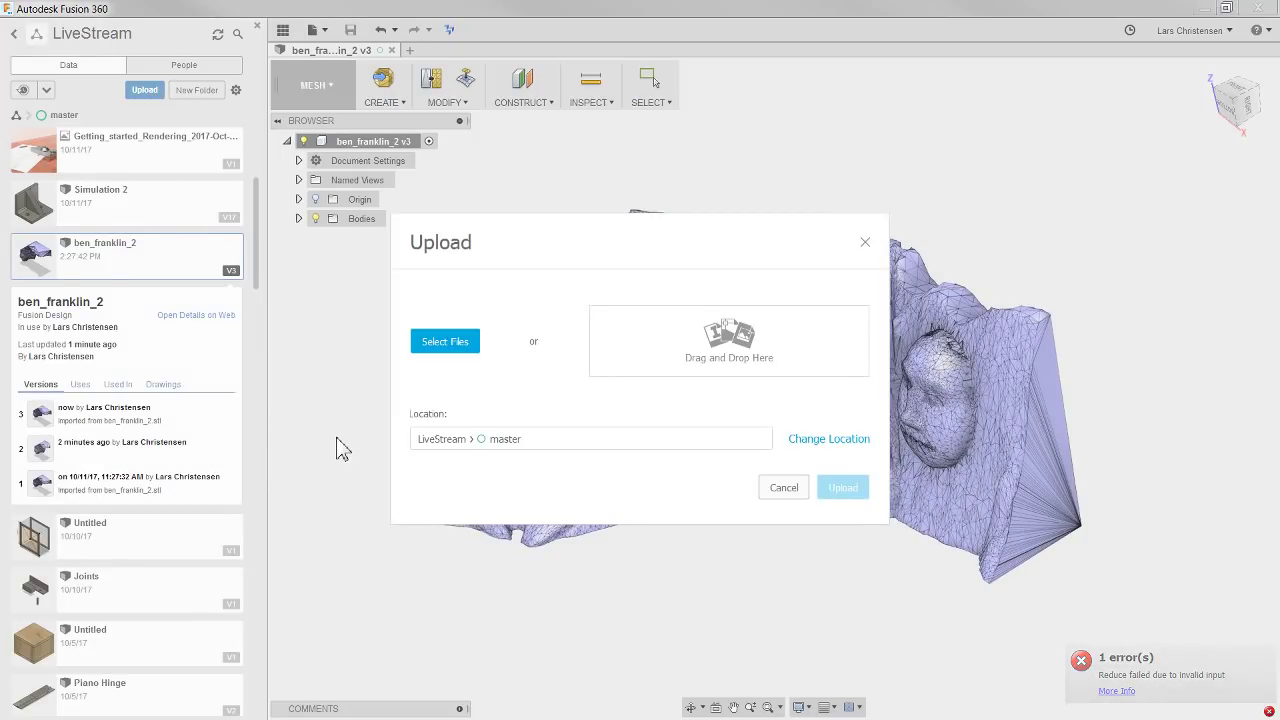
left_click(446, 346)
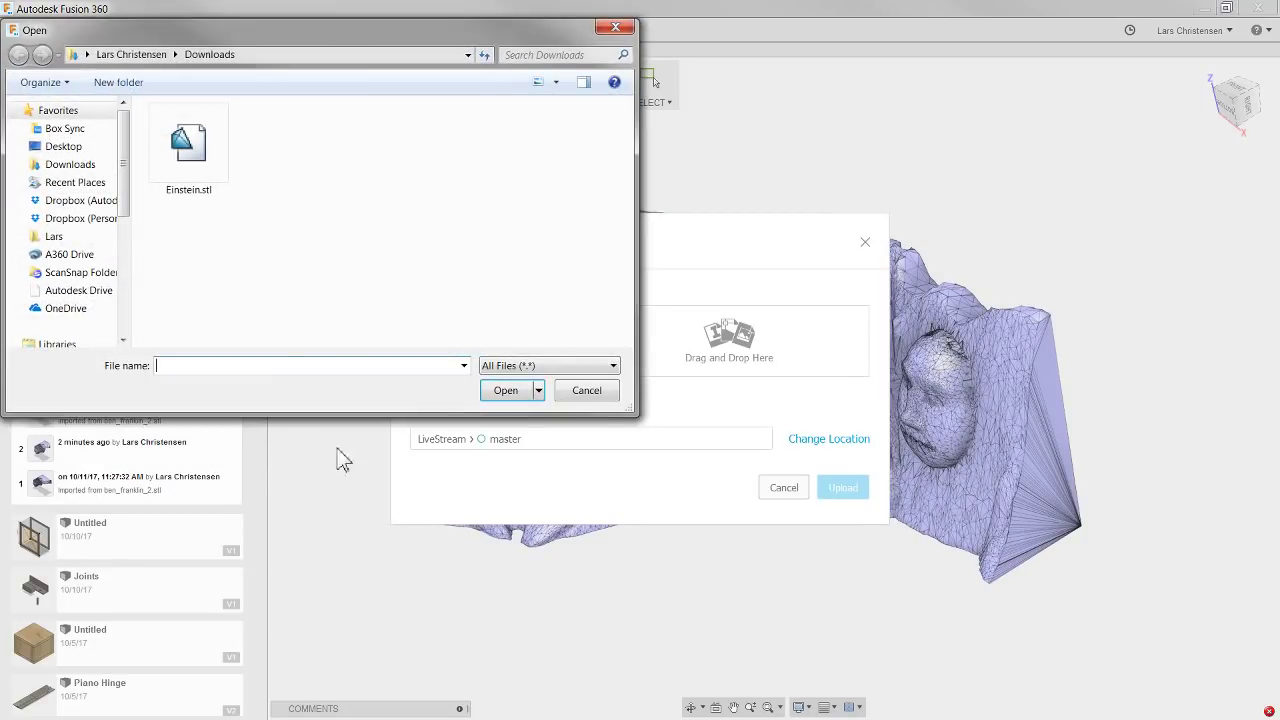
double_click(183, 170)
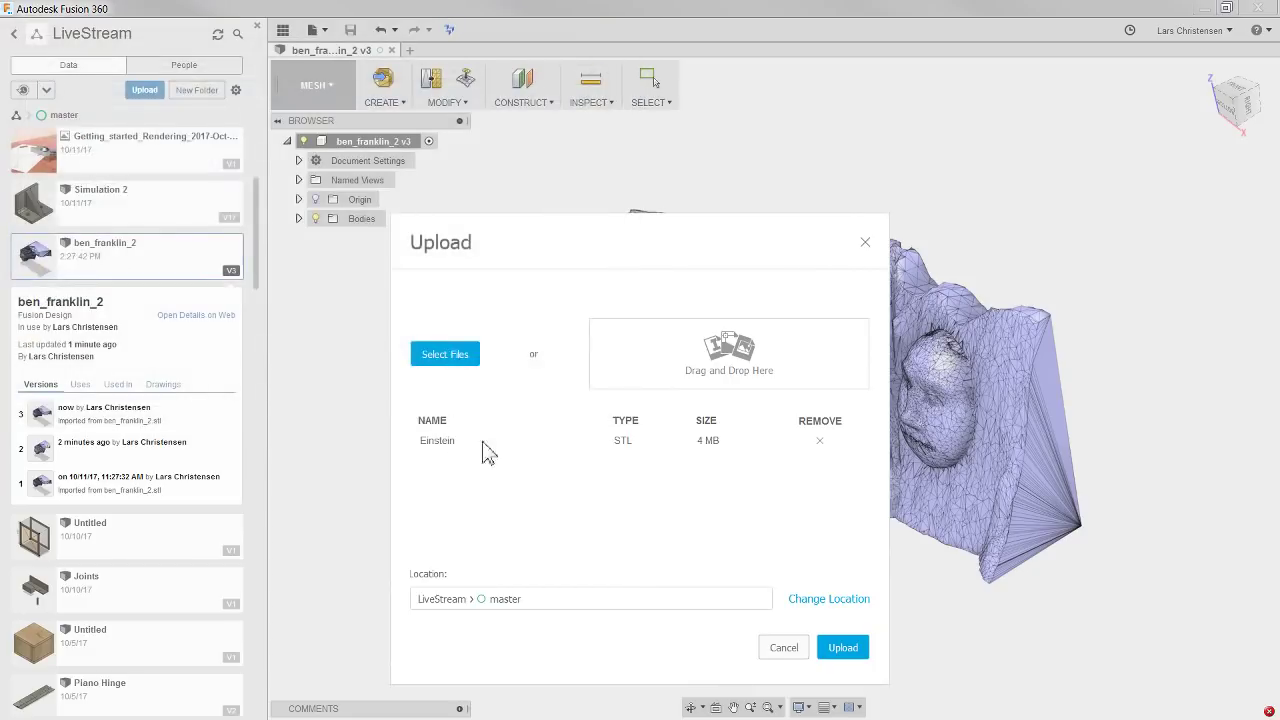
left_click(843, 648)
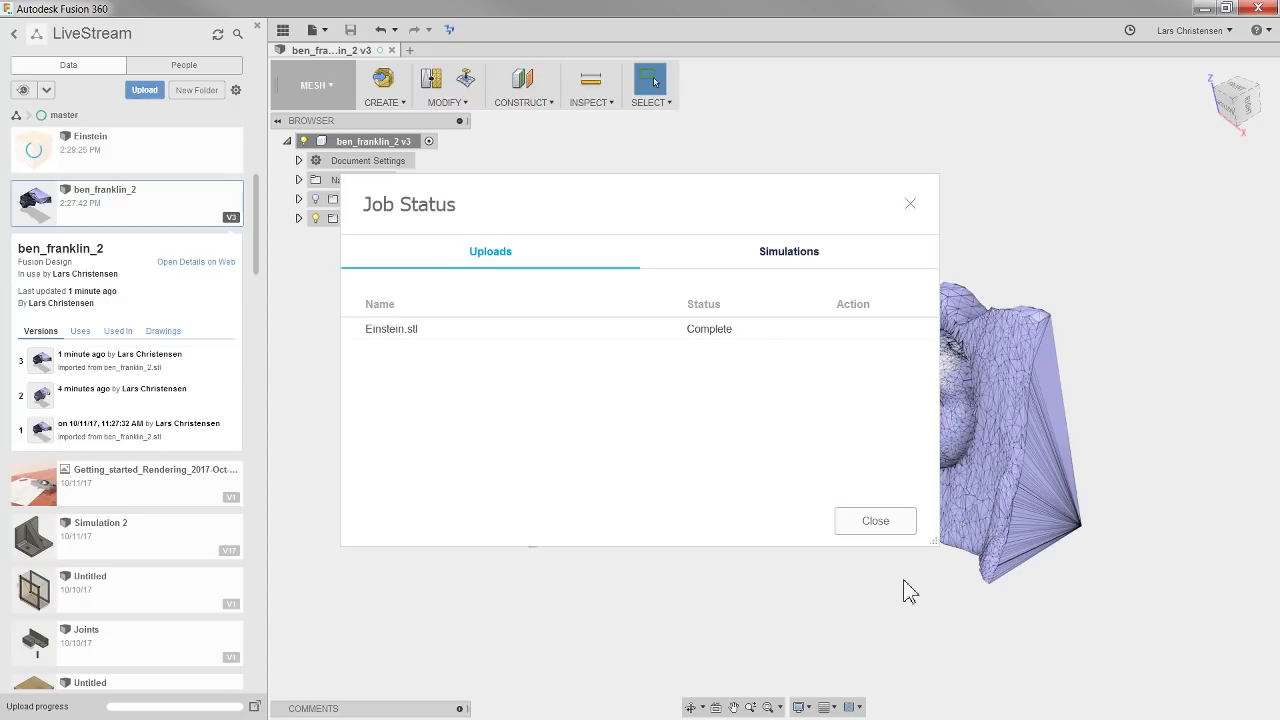
- Close the upload job status, select the whole ben_franklin_2 mesh and try an Adaptive Reduce to a face count of 14680 with Preserve Boundaries enabled
left_click(875, 521)
scroll(615, 260, "down", 2)
scroll(635, 281, "down", 2)
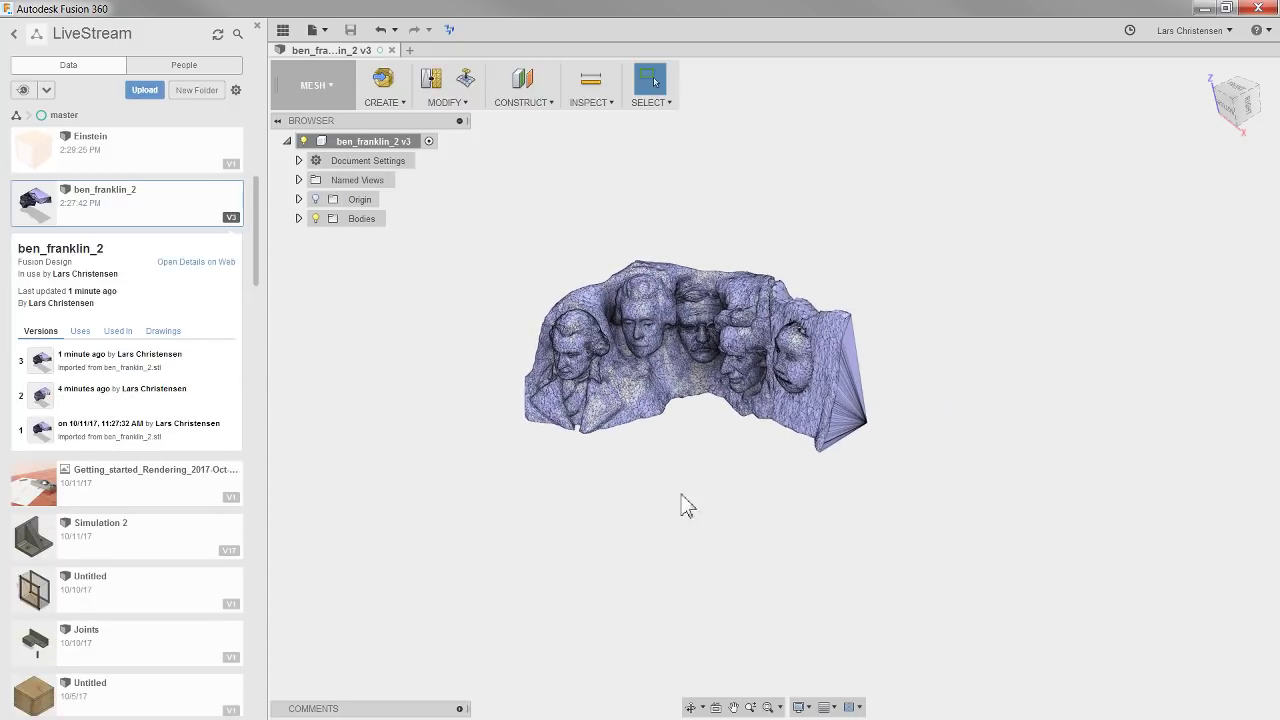
left_click(449, 104)
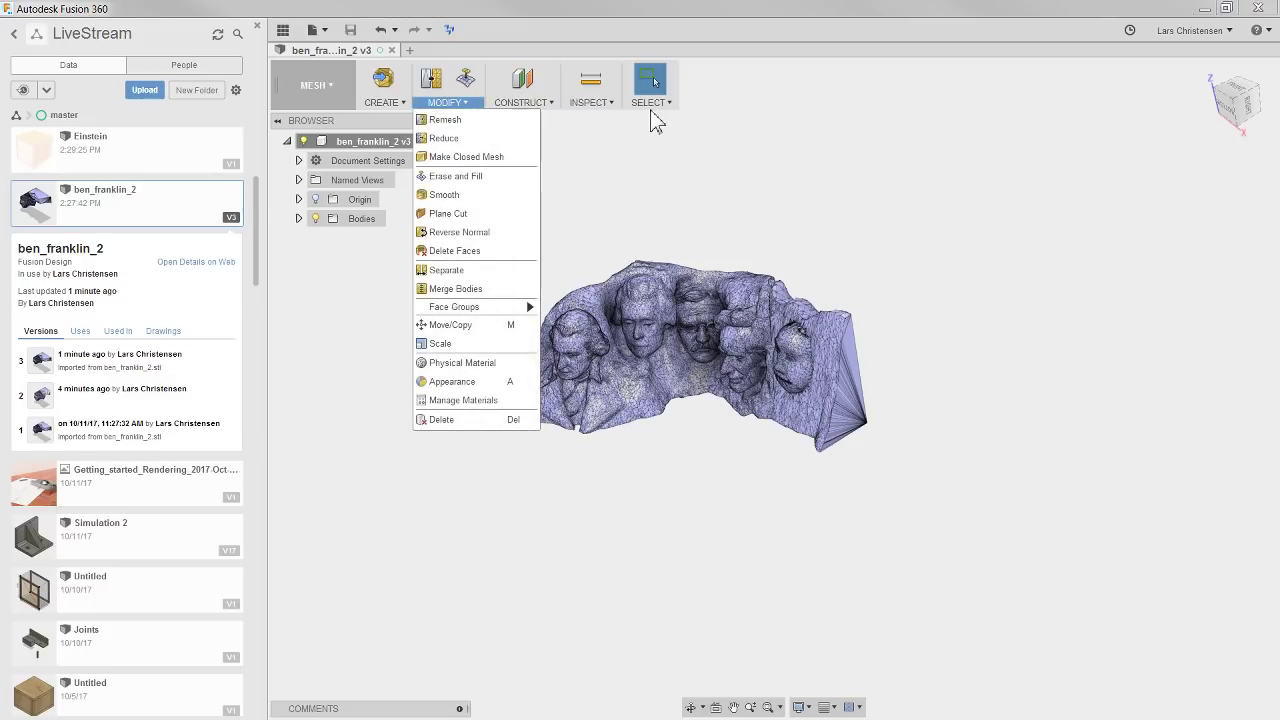
left_click(656, 104)
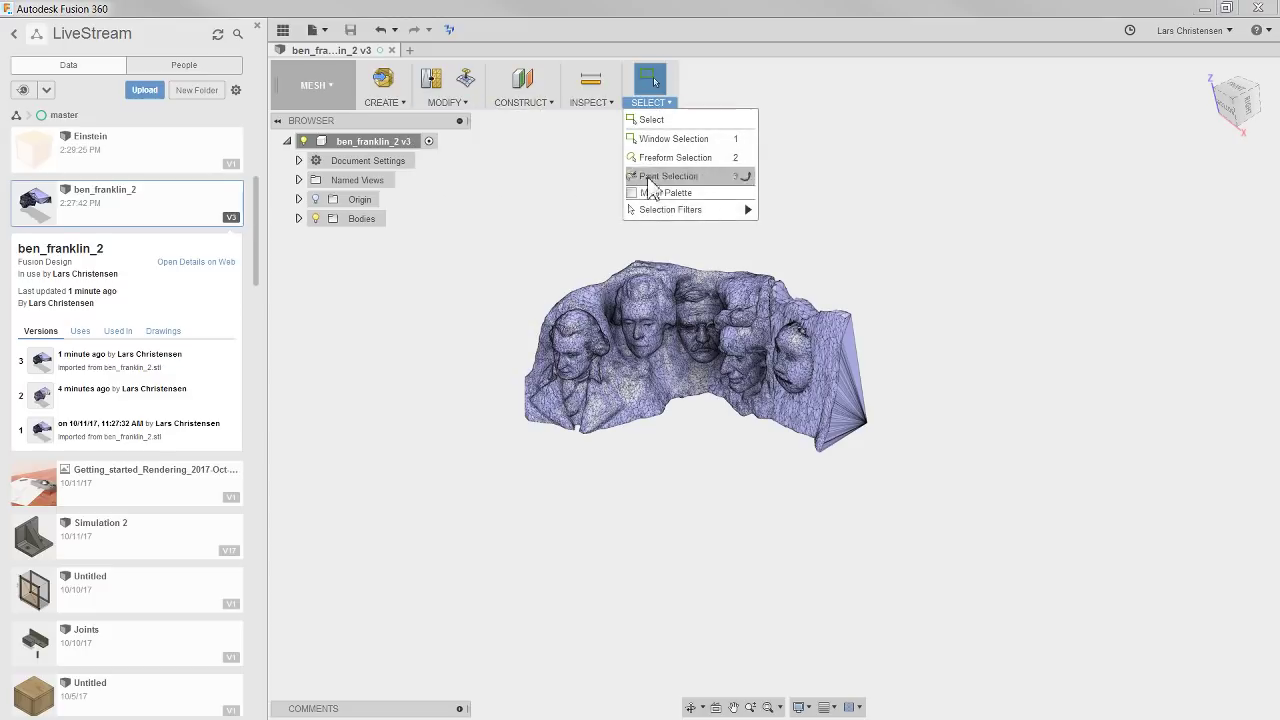
mouse_move(667, 220)
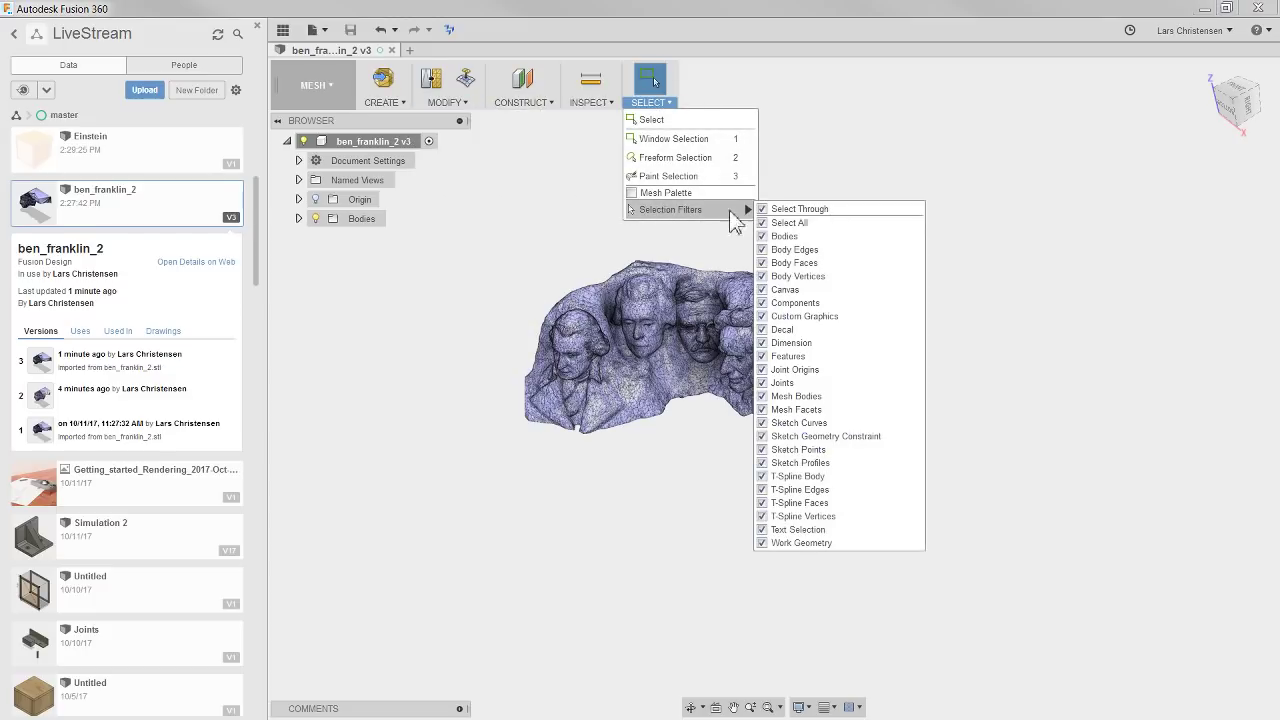
left_click(660, 157)
mouse_move(845, 525)
left_mouse_down()
mouse_move(831, 402)
mouse_move(476, 228)
mouse_move(940, 516)
mouse_move(642, 260)
mouse_move(521, 200)
left_mouse_up()
left_click(440, 98)
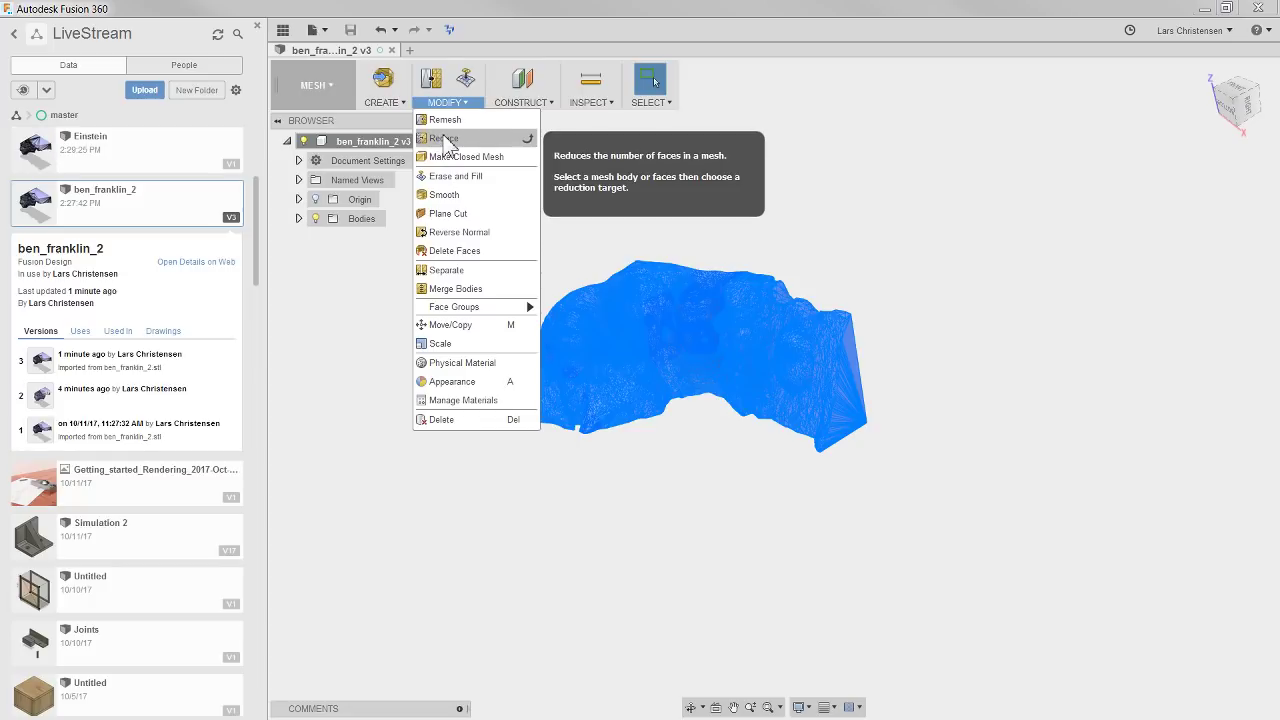
left_click(444, 137)
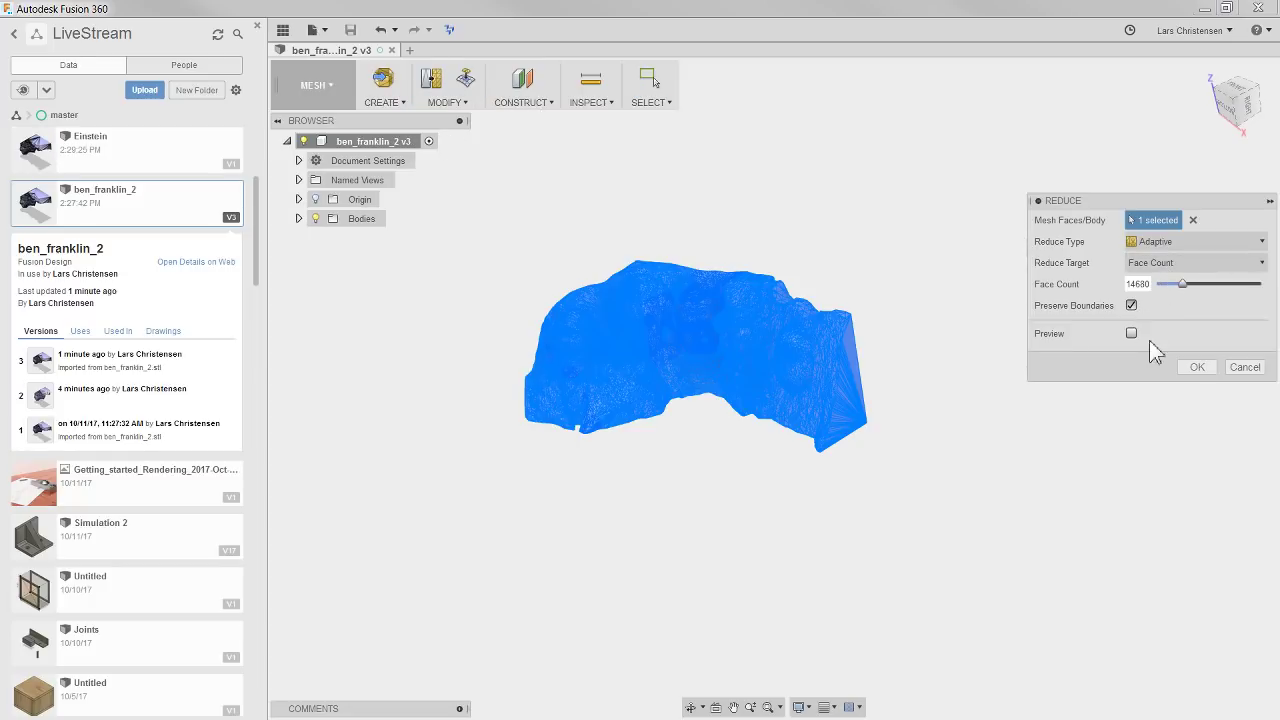
left_click(1198, 369)
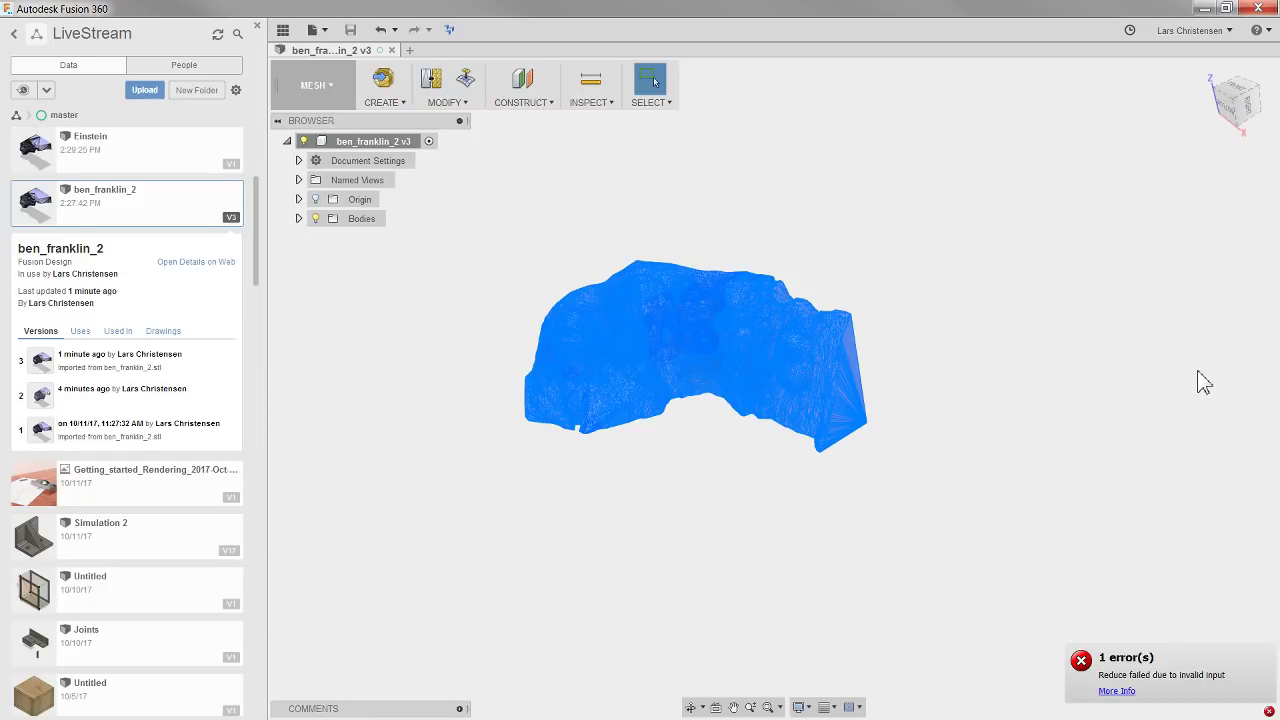
- Reselect the entire ben_franklin_2 mesh and retry the Adaptive Reduce with the same face count target of 14680
left_click(674, 429)
mouse_move(430, 214)
left_mouse_down()
mouse_move(755, 432)
mouse_move(965, 530)
left_mouse_up()
left_click(447, 104)
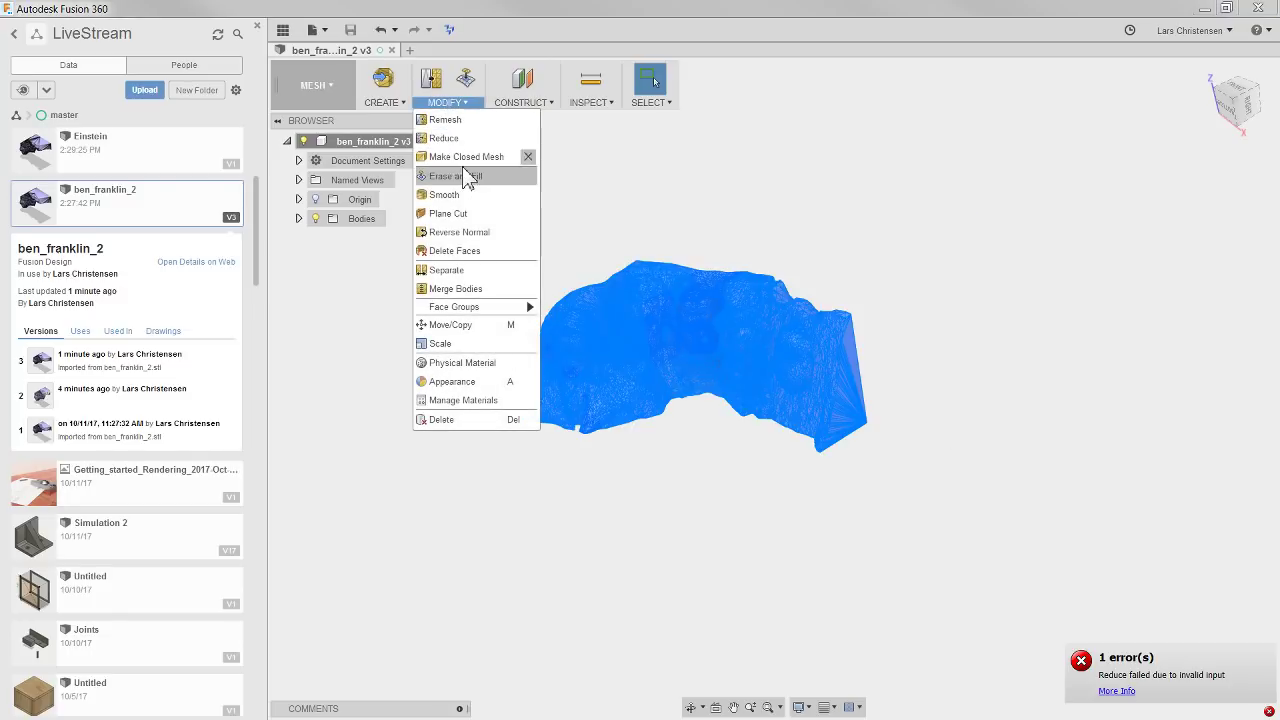
left_click(444, 138)
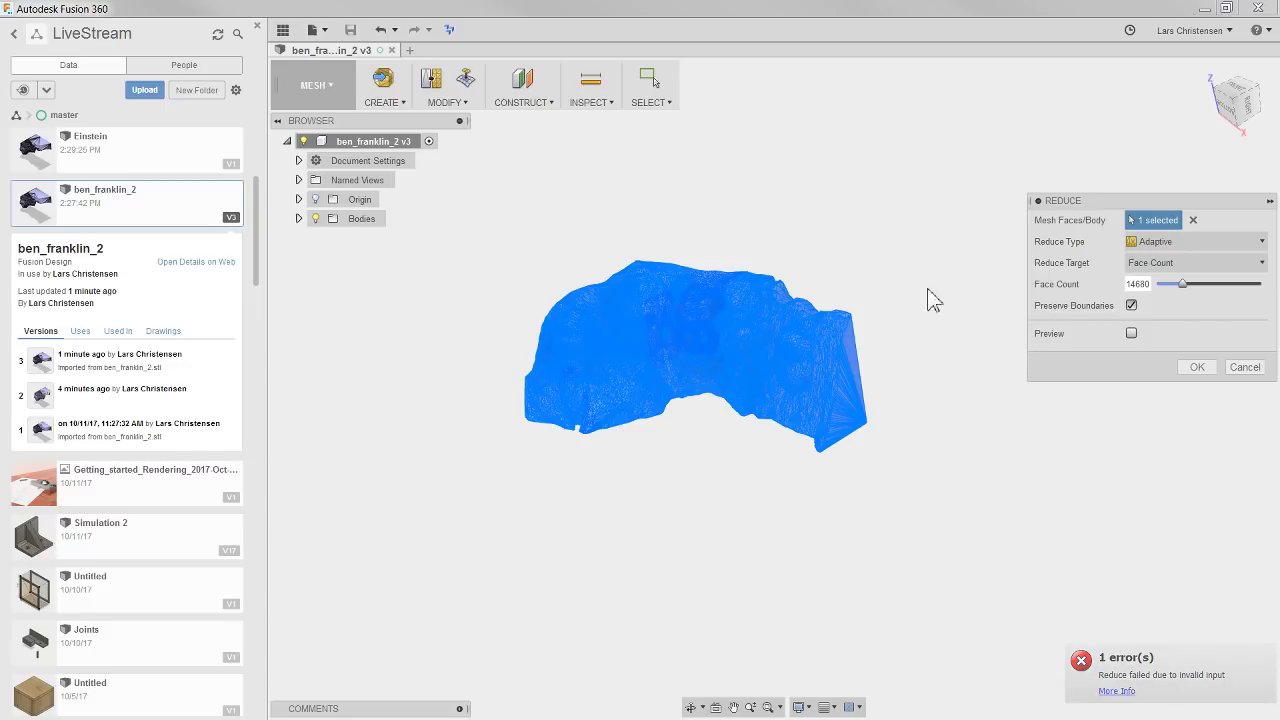
left_click(1199, 369)
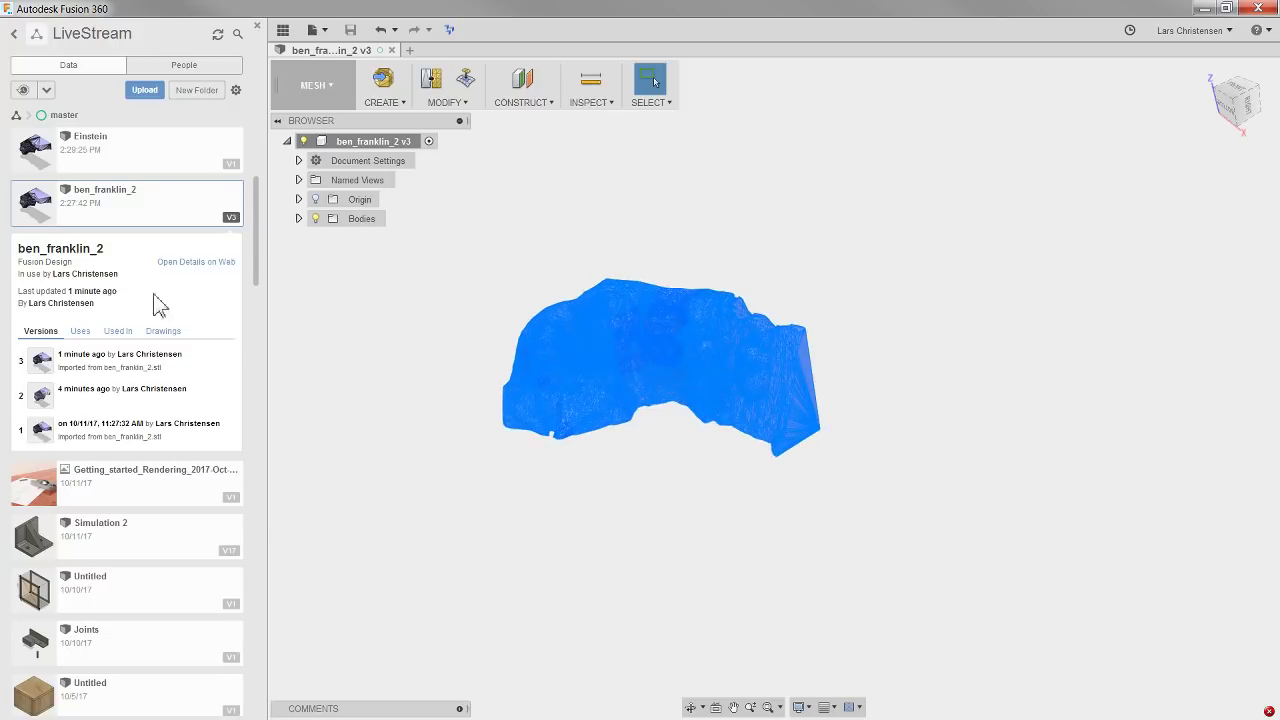
- Open the uploaded Einstein design, turn the sculpture so its faces are in view and hide the data panel
double_click(120, 150)
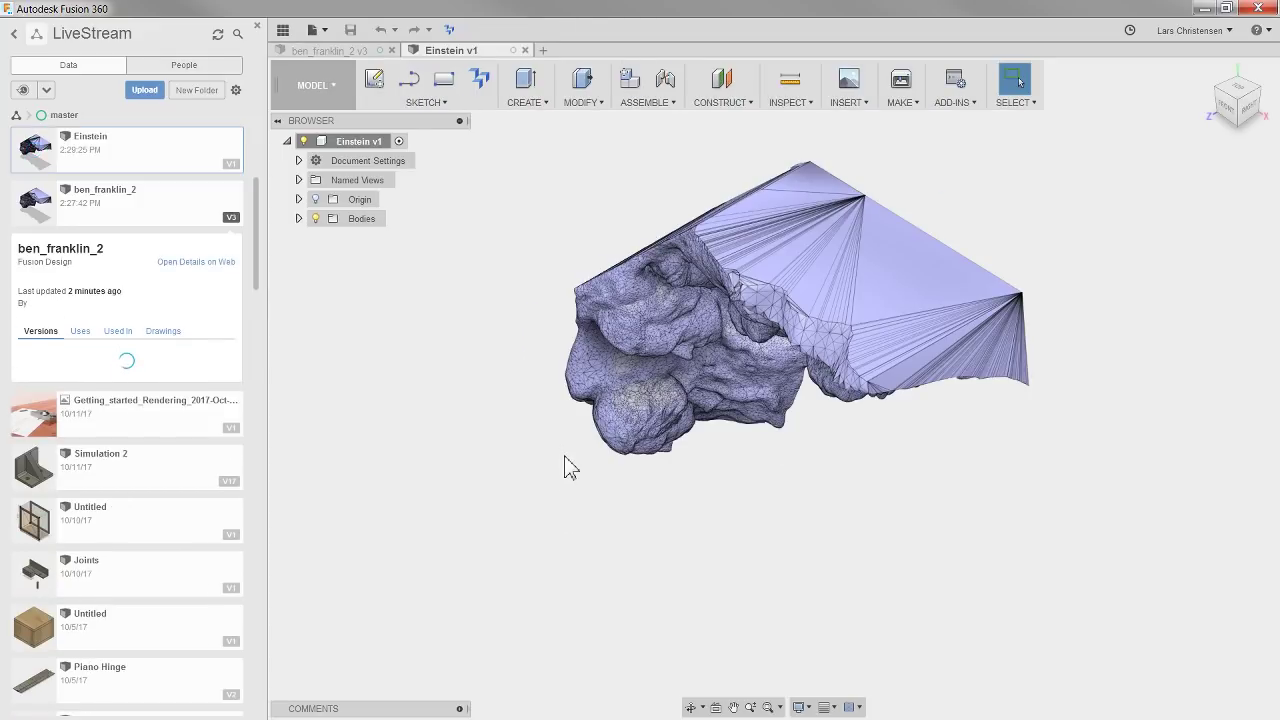
scroll(490, 506, "up", 4)
scroll(531, 494, "down", 6)
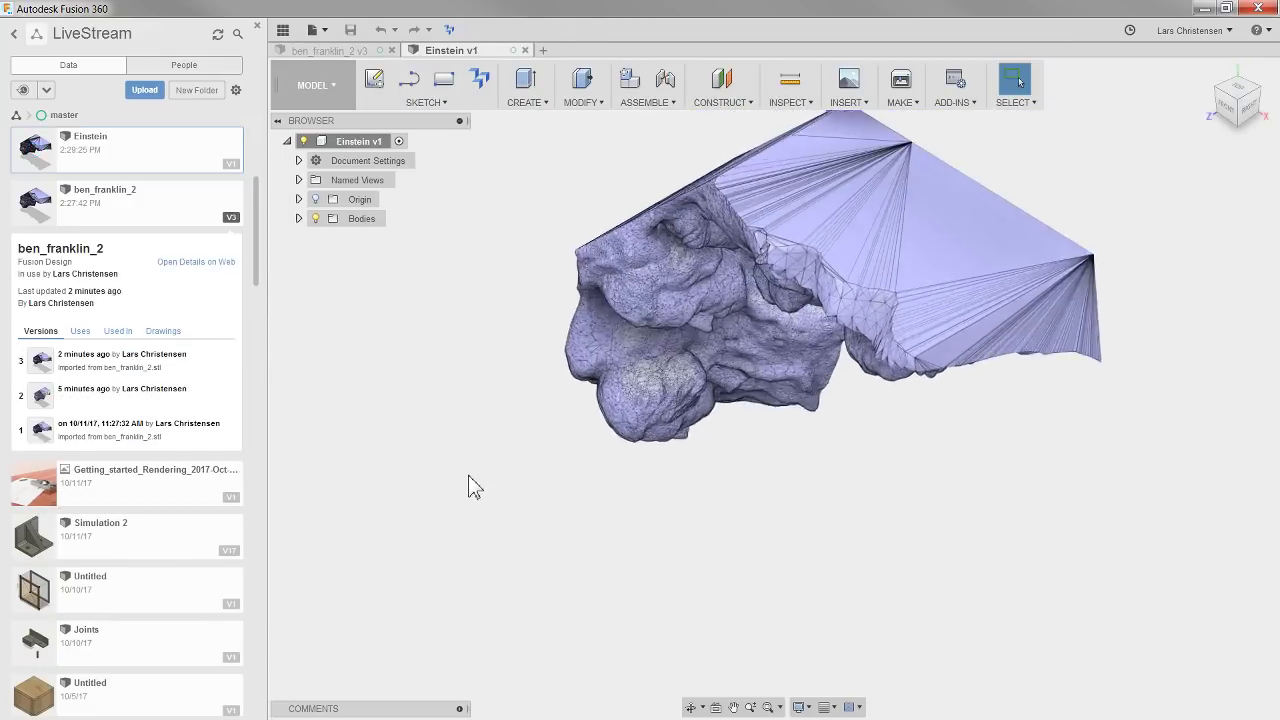
scroll(470, 494, "down", 2)
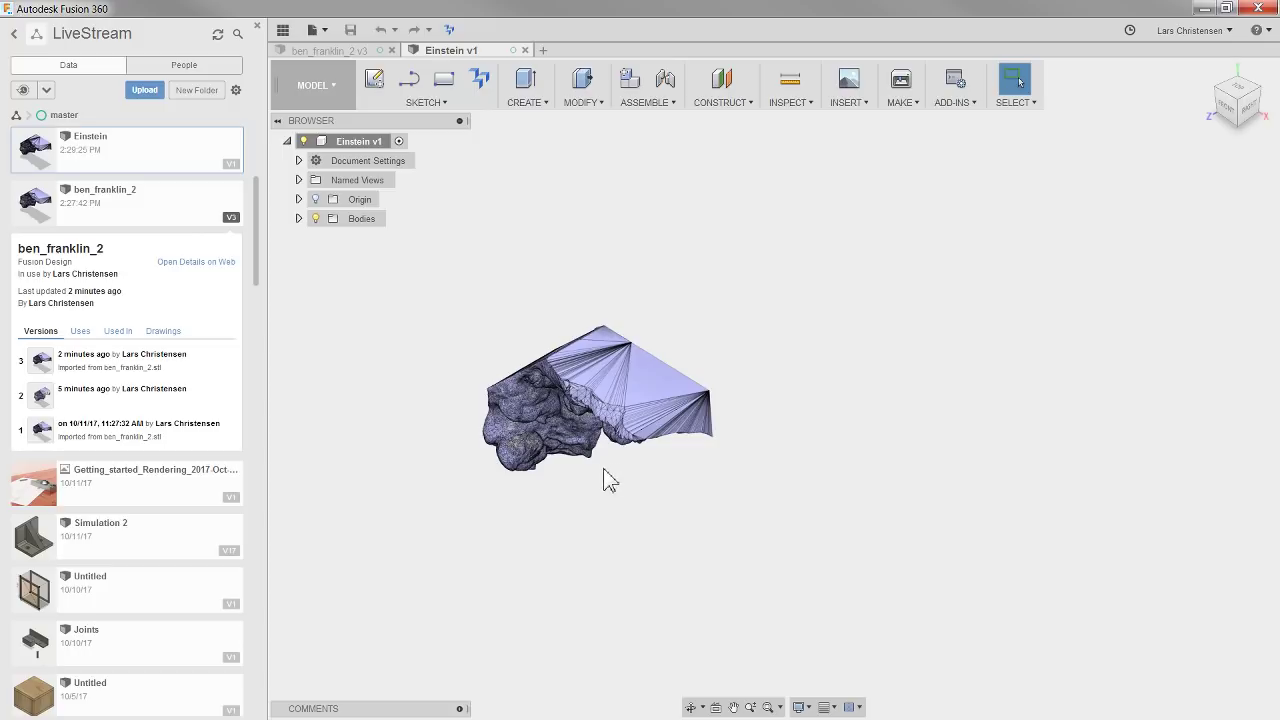
middle_click_drag(610, 480, 521, 394, "shift")
scroll(540, 410, "up", 4)
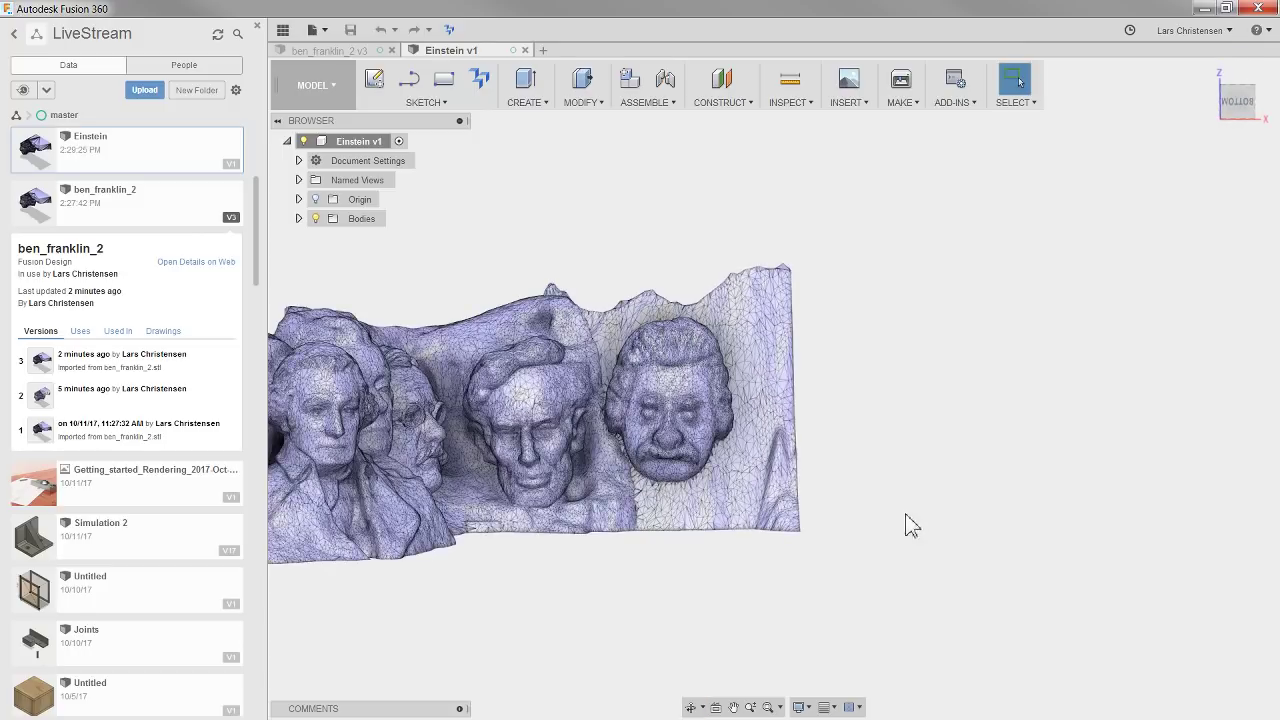
scroll(700, 575, "down", 2)
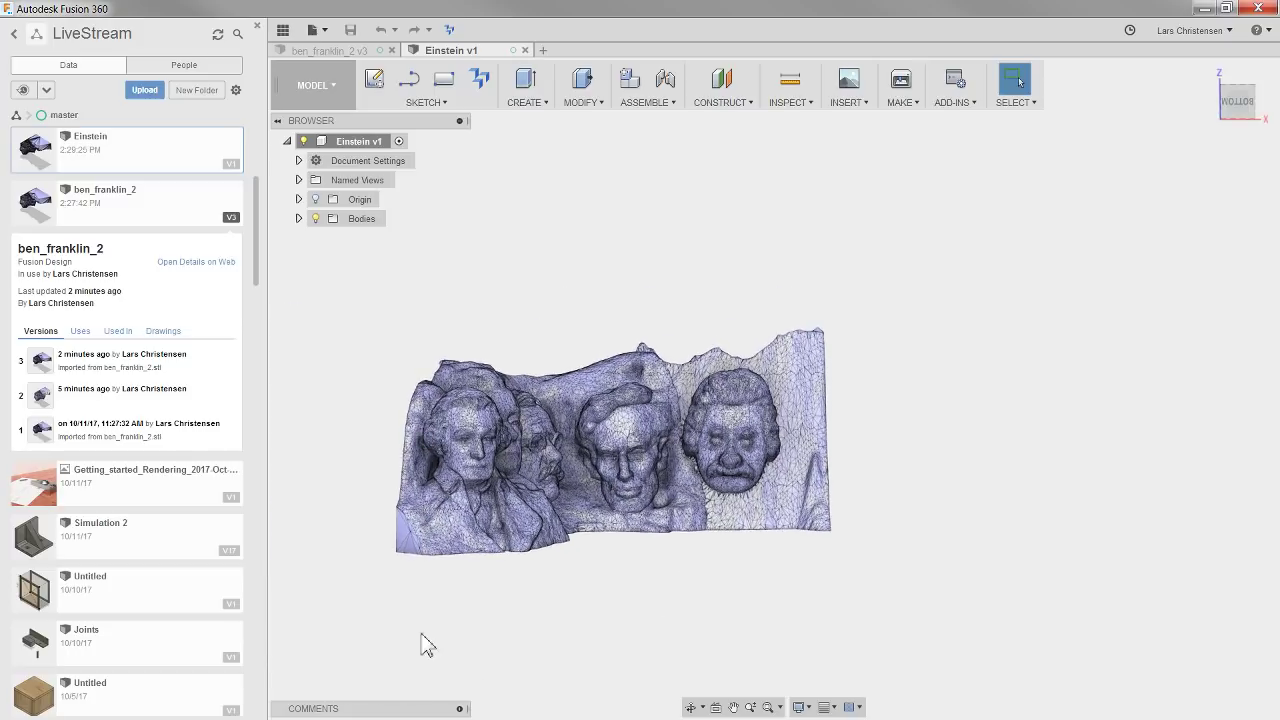
left_click(257, 27)
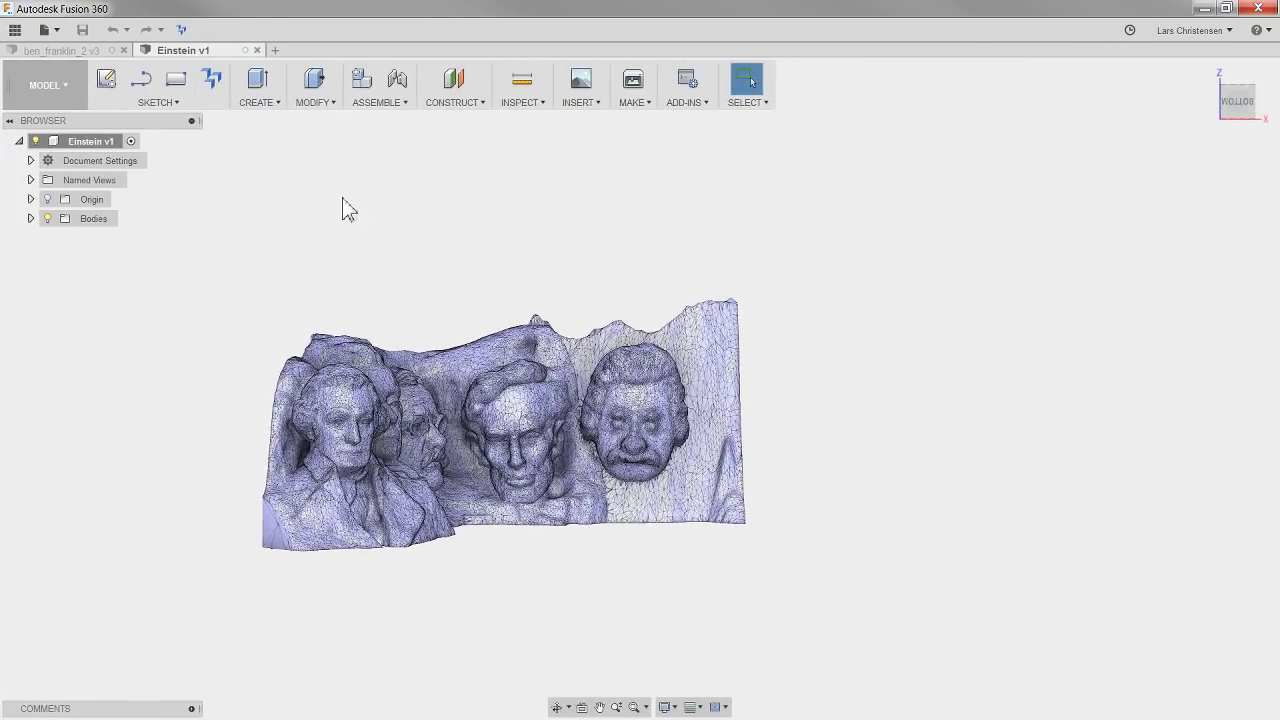
- Select the Einstein mesh body and try to convert it with Mesh to BRep as a New Body
right_click(450, 208)
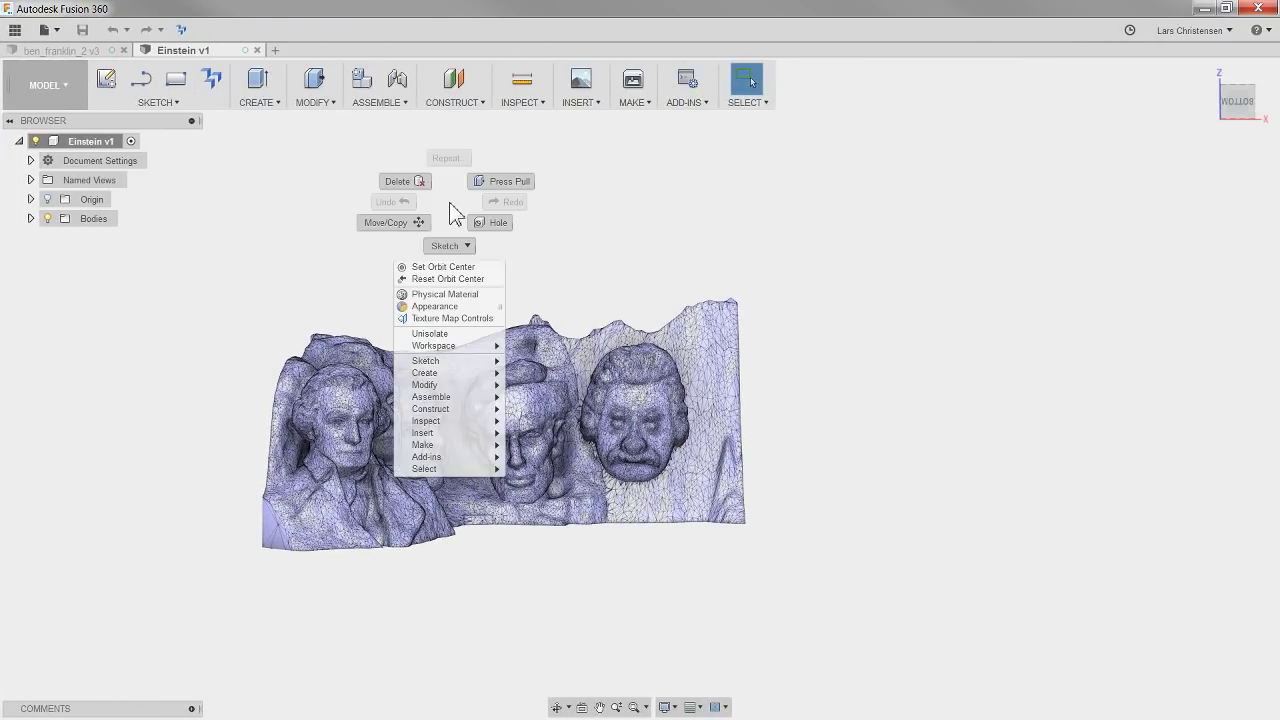
key("Escape")
left_click_drag(204, 261, 846, 598)
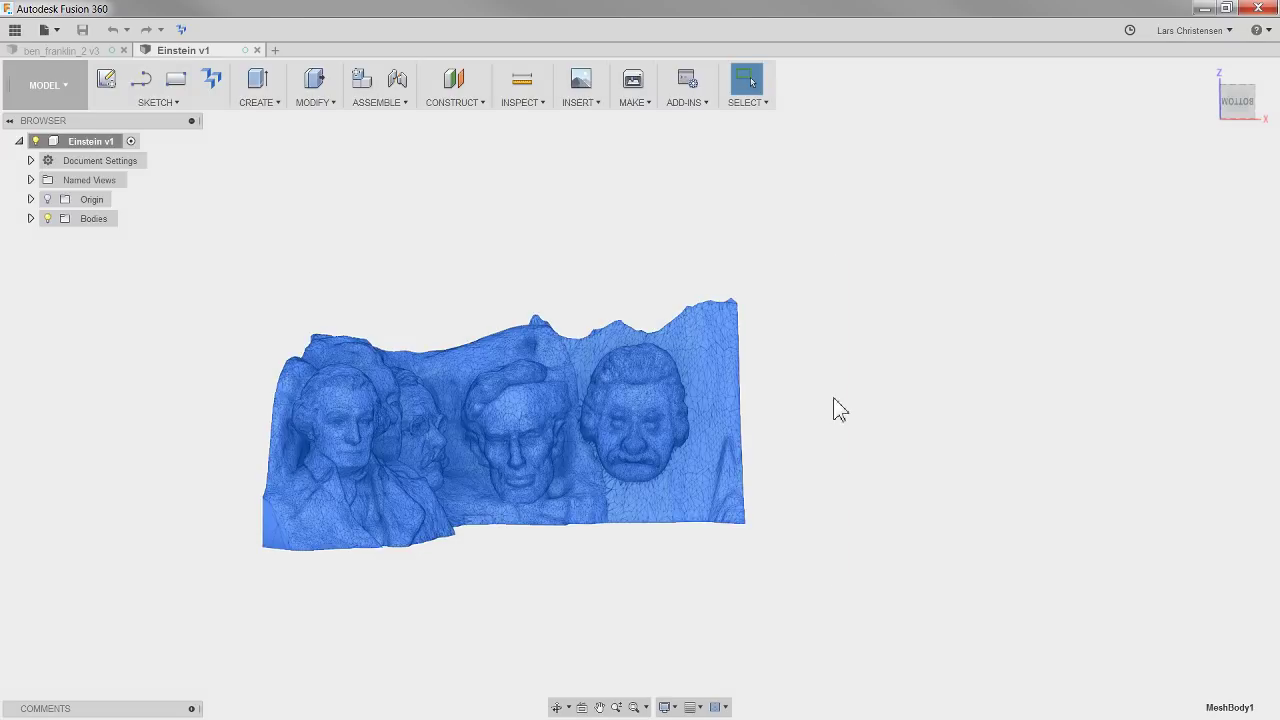
right_click(833, 398)
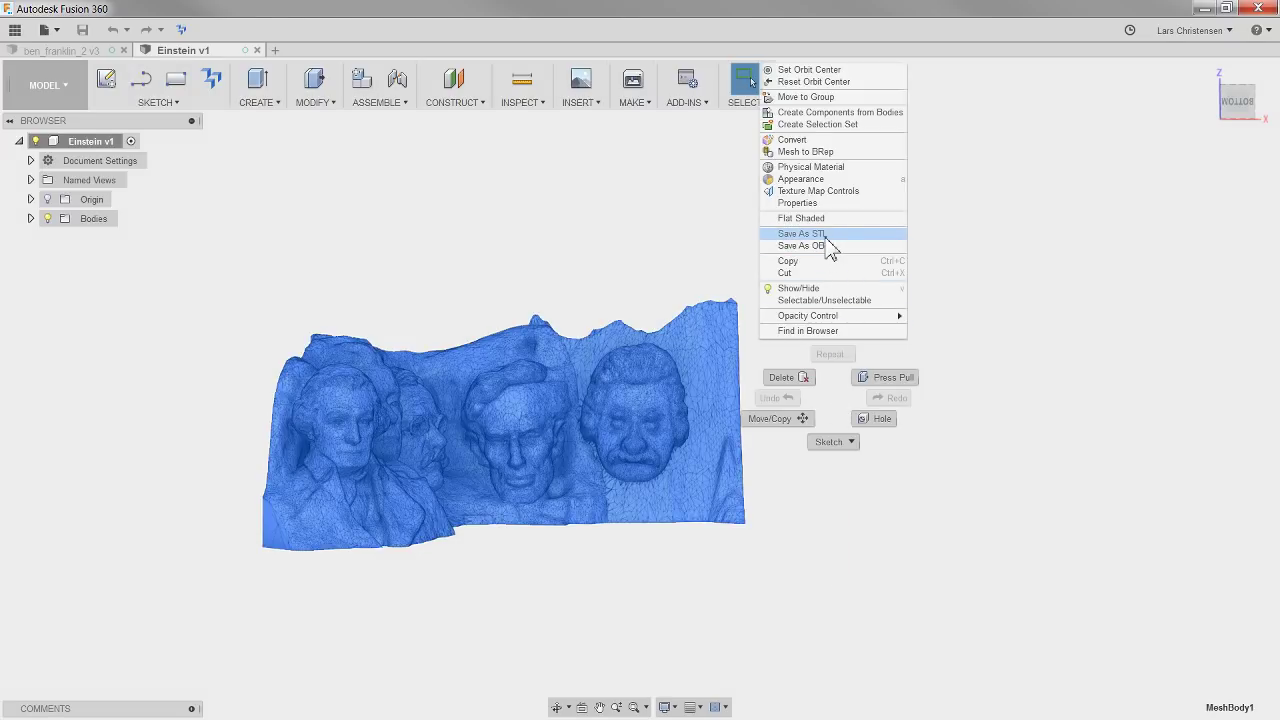
left_click(818, 151)
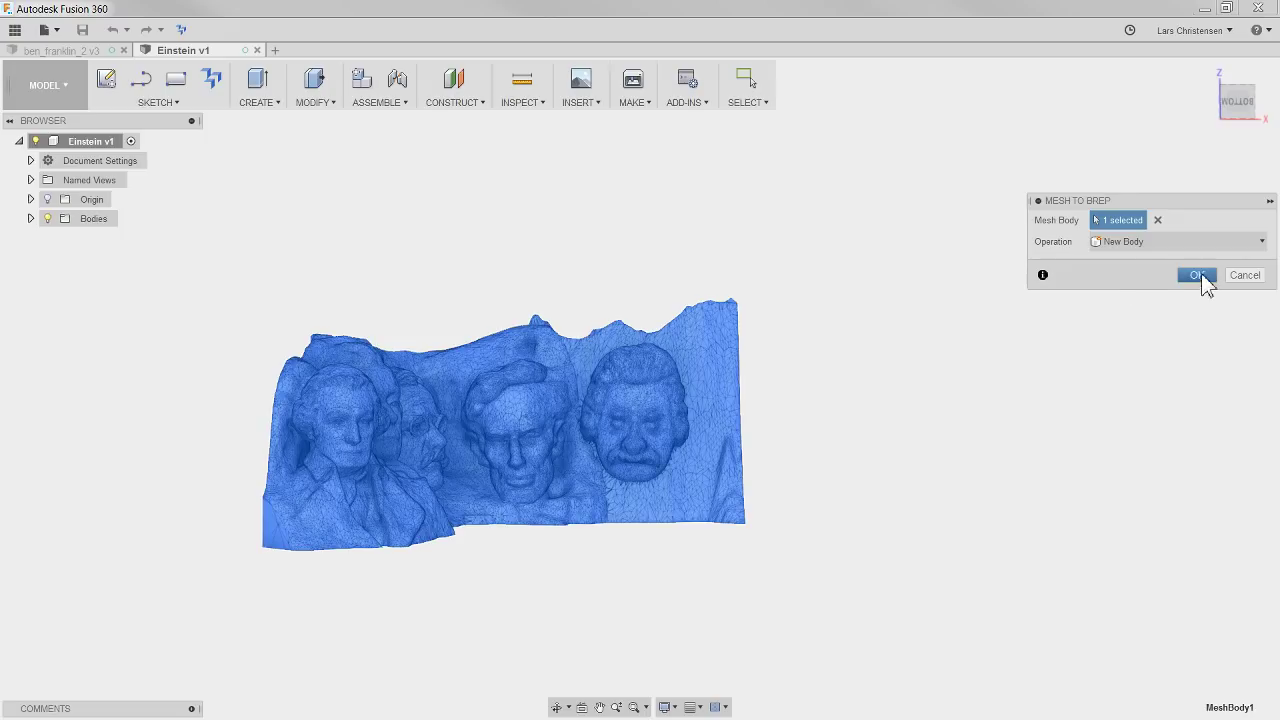
left_click(1197, 275)
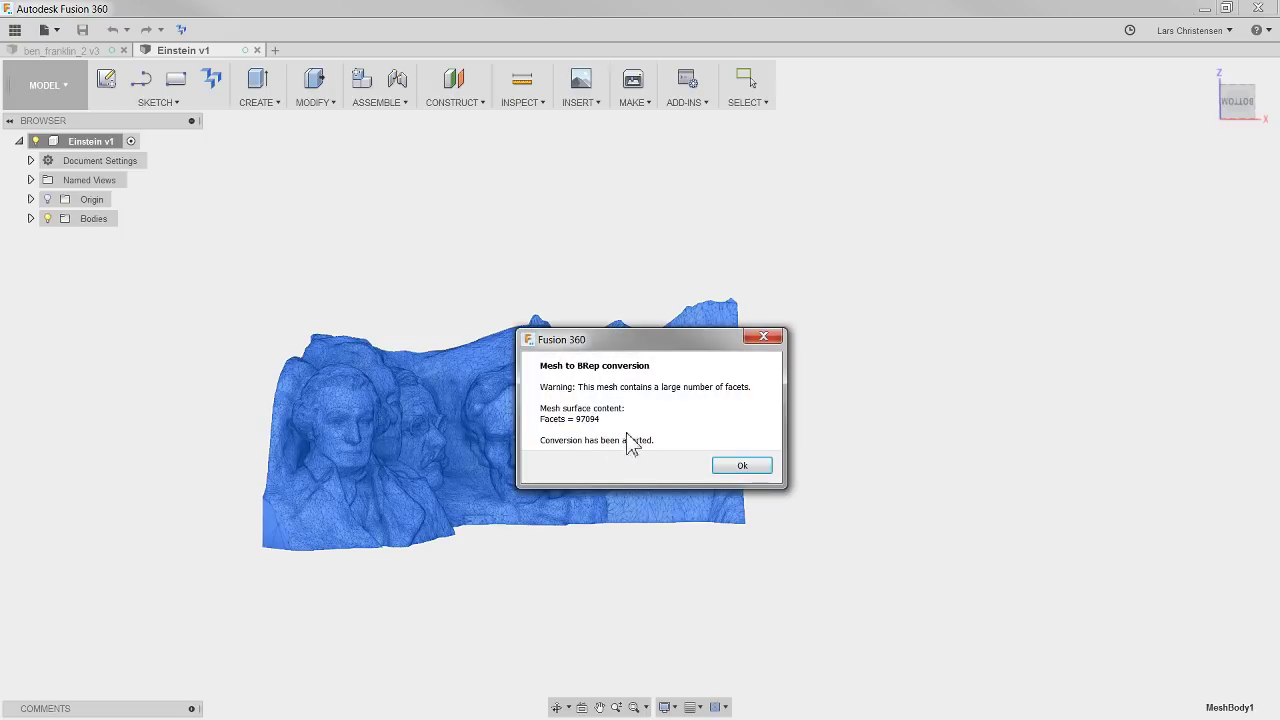
left_click(740, 465)
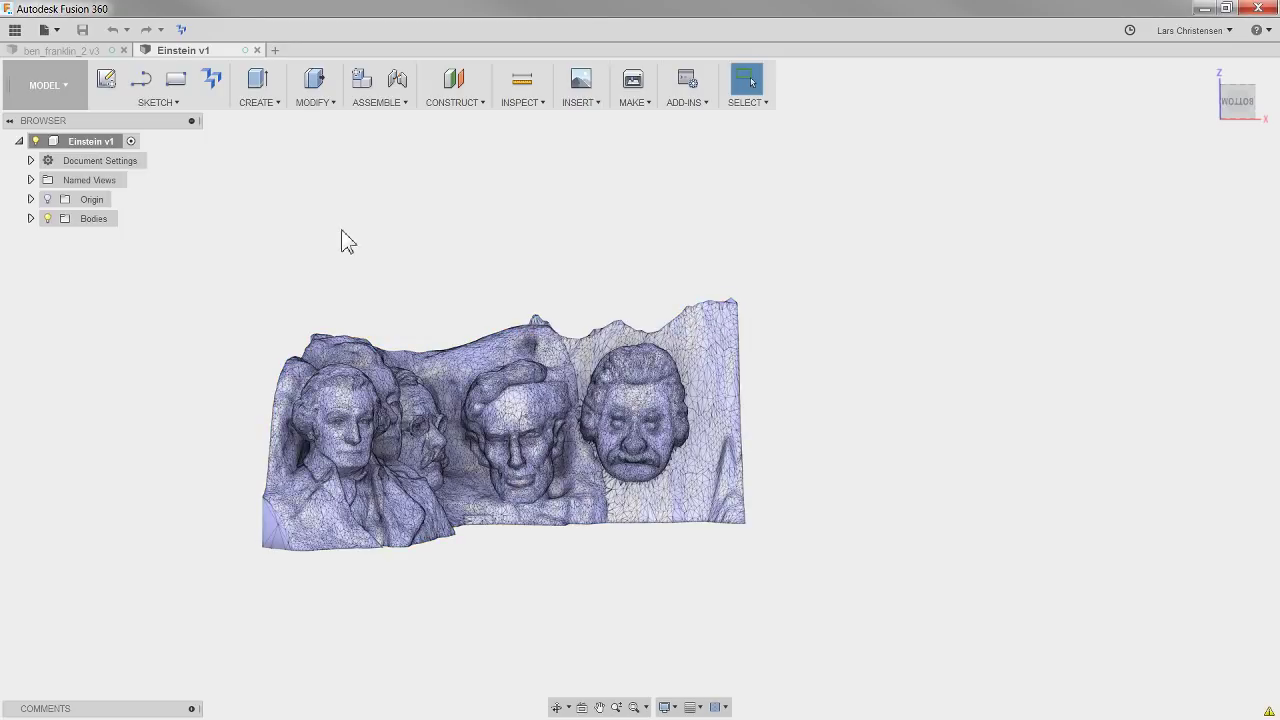
- Switch to the Mesh workspace and try a Freeform Selection around the whole sculpture
left_click(66, 88)
left_click(42, 202)
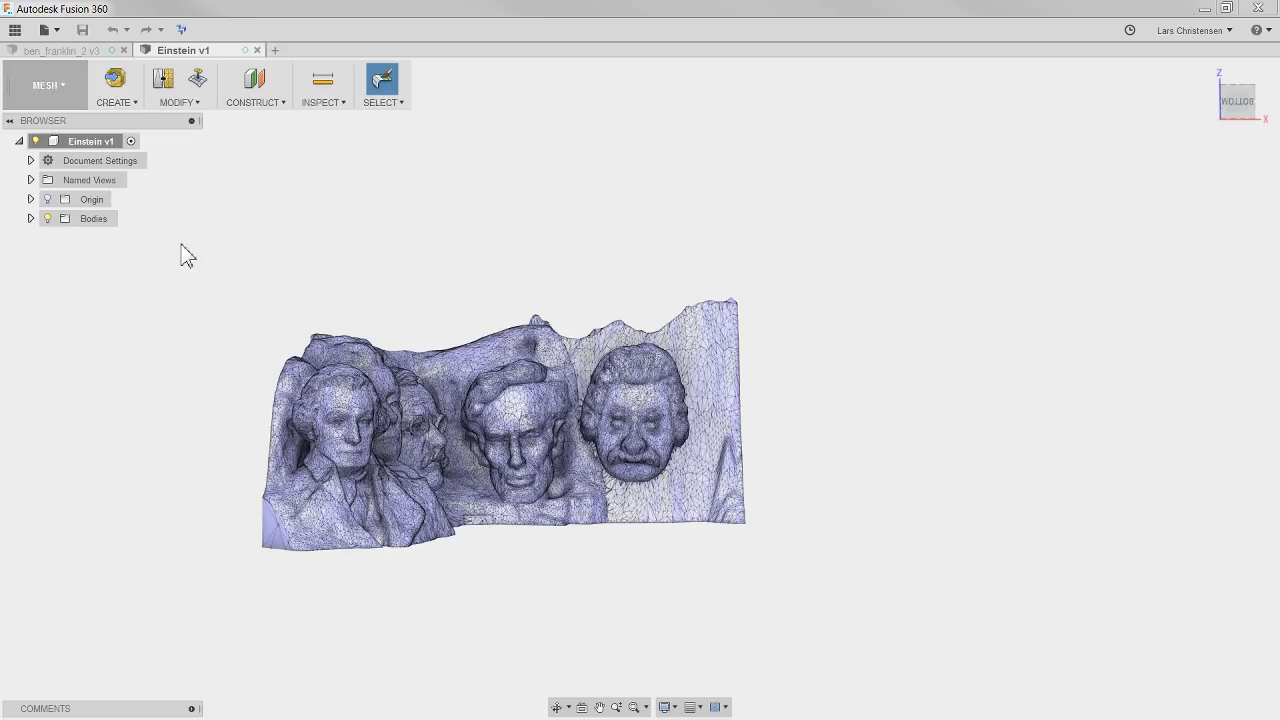
left_click(382, 104)
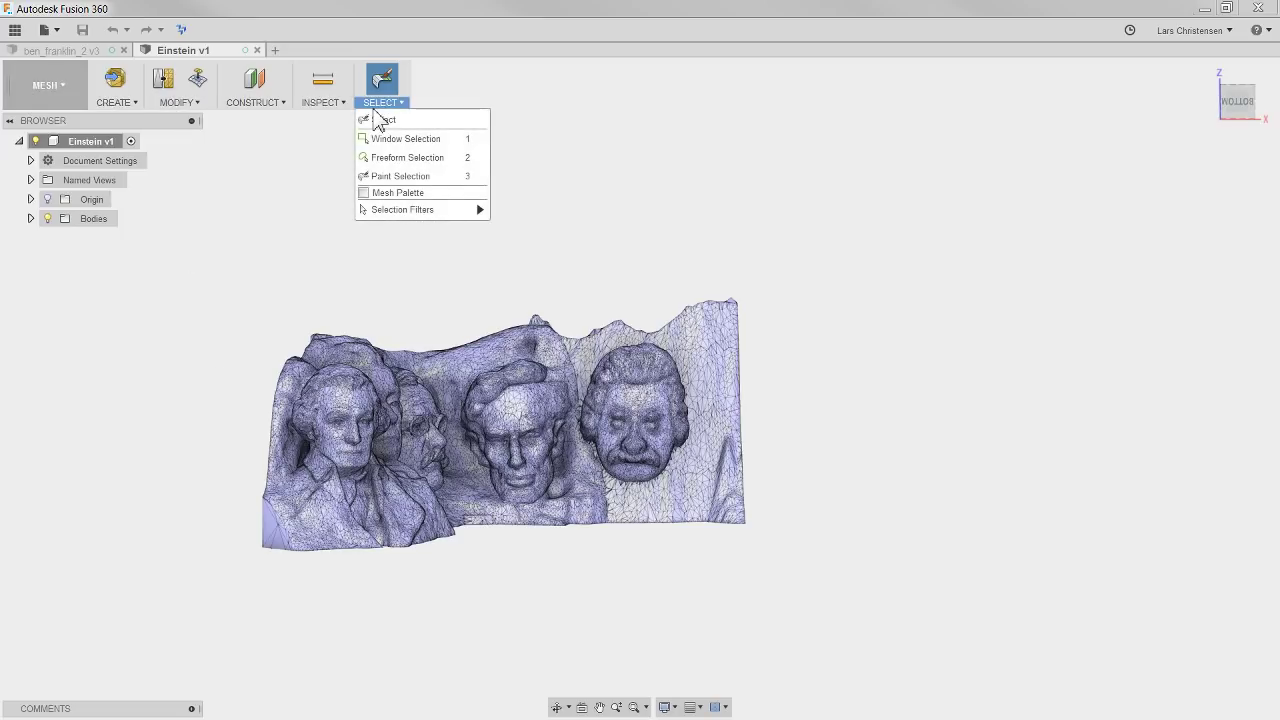
left_click(409, 157)
mouse_move(442, 232)
left_mouse_down()
mouse_move(171, 406)
mouse_move(229, 626)
mouse_move(824, 668)
mouse_move(938, 400)
mouse_move(736, 214)
left_mouse_up()
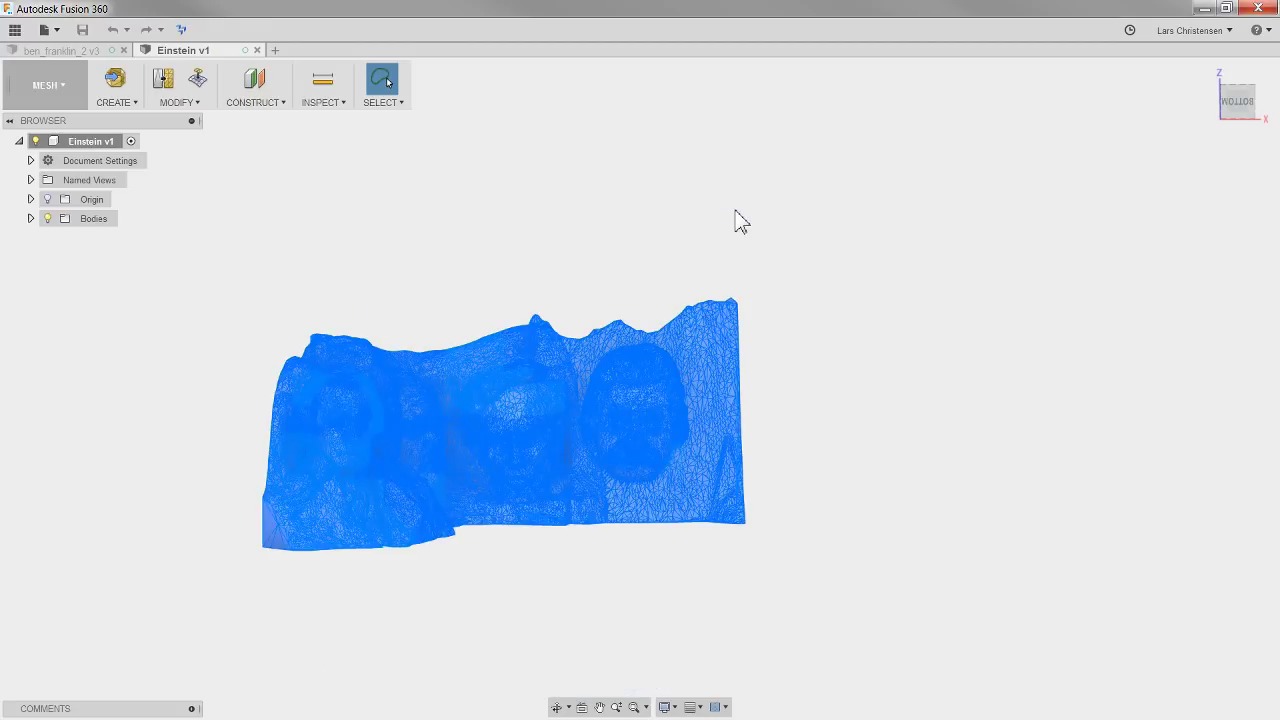
mouse_move(777, 423)
middle_mouse_down("shift")
mouse_move(780, 517)
mouse_move(737, 614)
mouse_move(745, 637)
mouse_move(689, 633)
mouse_move(680, 660)
mouse_move(718, 637)
mouse_move(657, 514)
middle_mouse_up("shift")
mouse_move(257, 208)
left_mouse_down()
mouse_move(466, 417)
mouse_move(803, 470)
mouse_move(826, 546)
left_mouse_up()
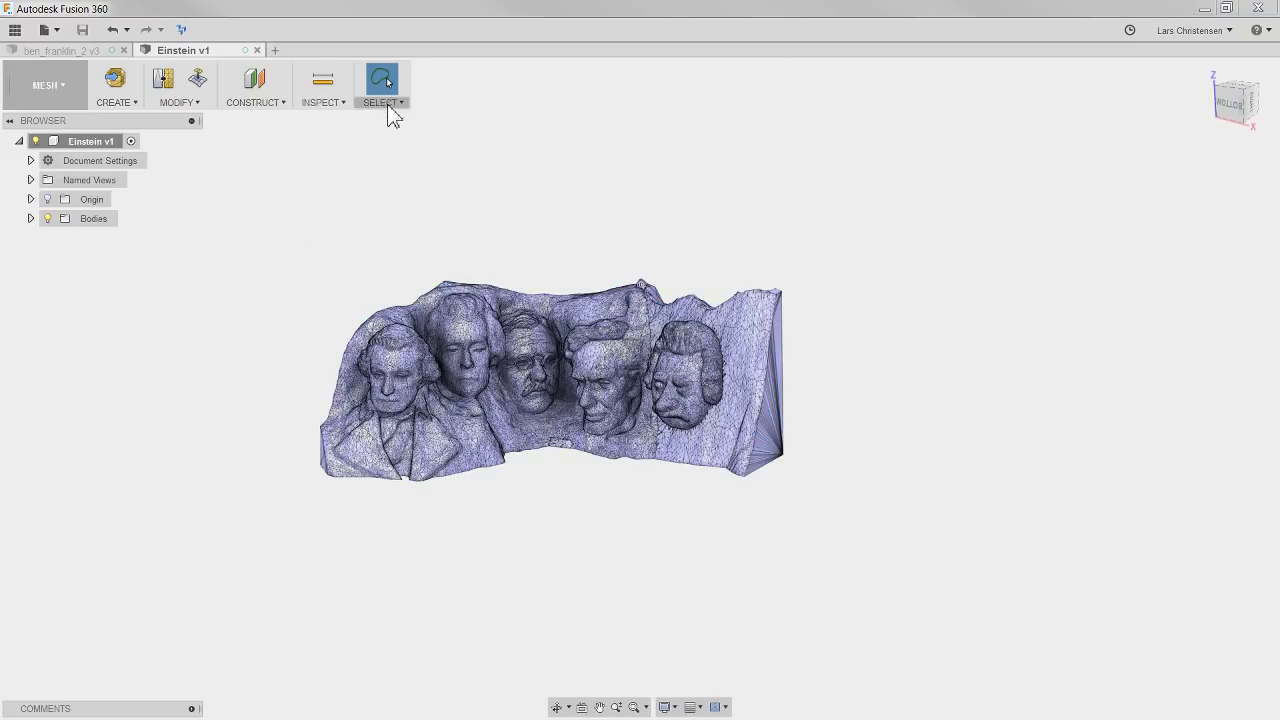
- Use Window Selection from several viewing angles to select all faces of the Einstein mesh, including its back and sides
left_click(387, 103)
left_click(395, 139)
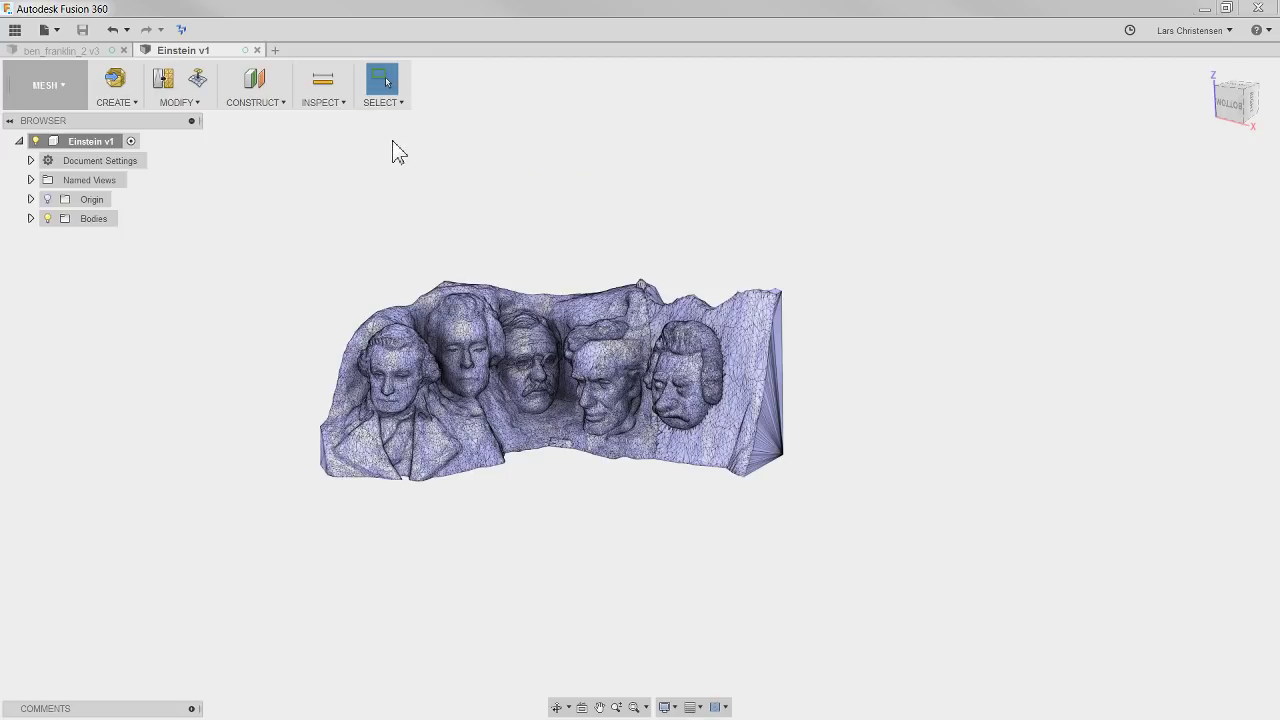
left_click_drag(293, 185, 850, 541)
middle_click_drag(850, 541, 860, 590, "shift")
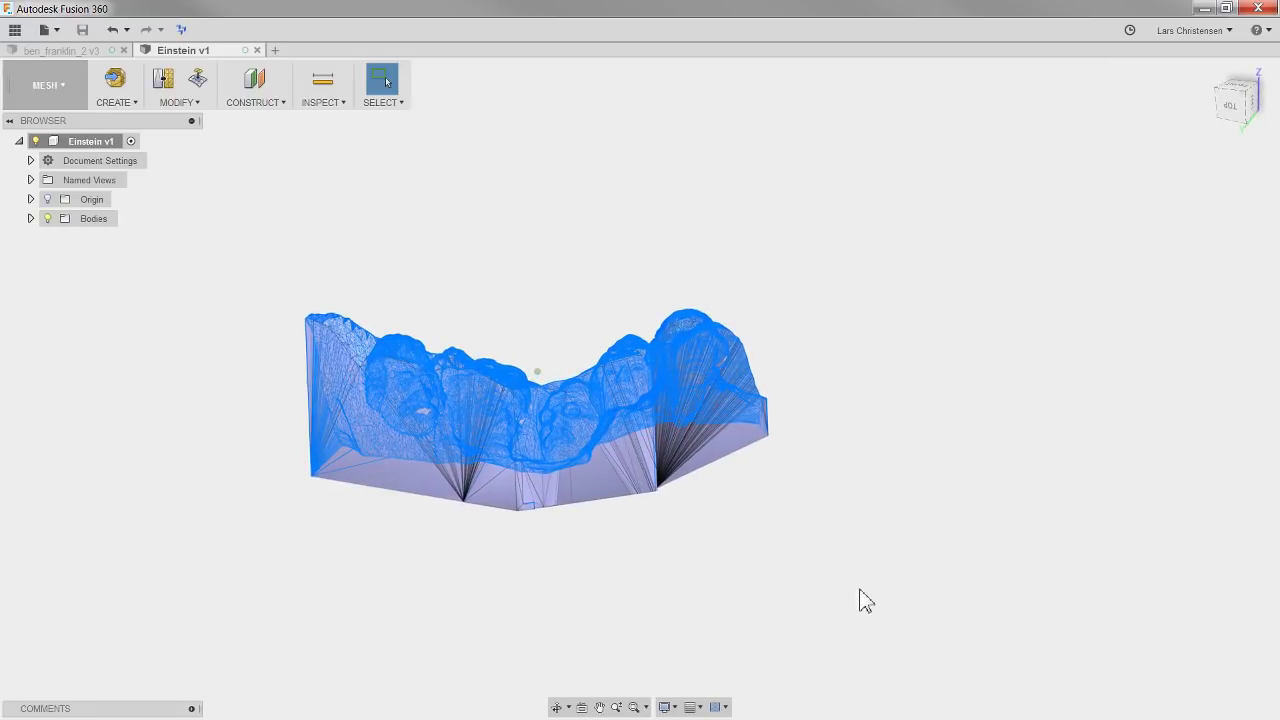
left_click_drag(872, 570, 179, 250)
middle_click_drag(323, 449, 849, 551, "shift")
left_click_drag(827, 510, 234, 194)
middle_click_drag(480, 425, 458, 515, "shift")
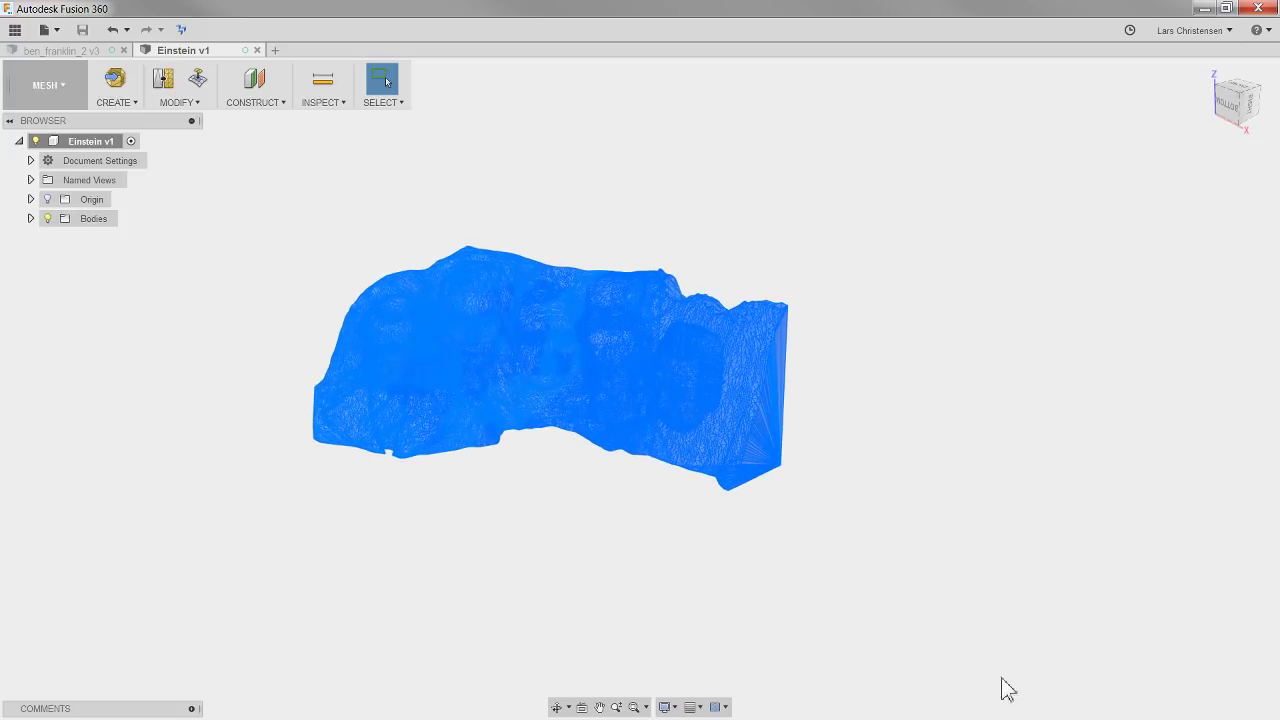
middle_click_drag(951, 551, 840, 535, "shift")
left_click_drag(878, 564, 304, 208)
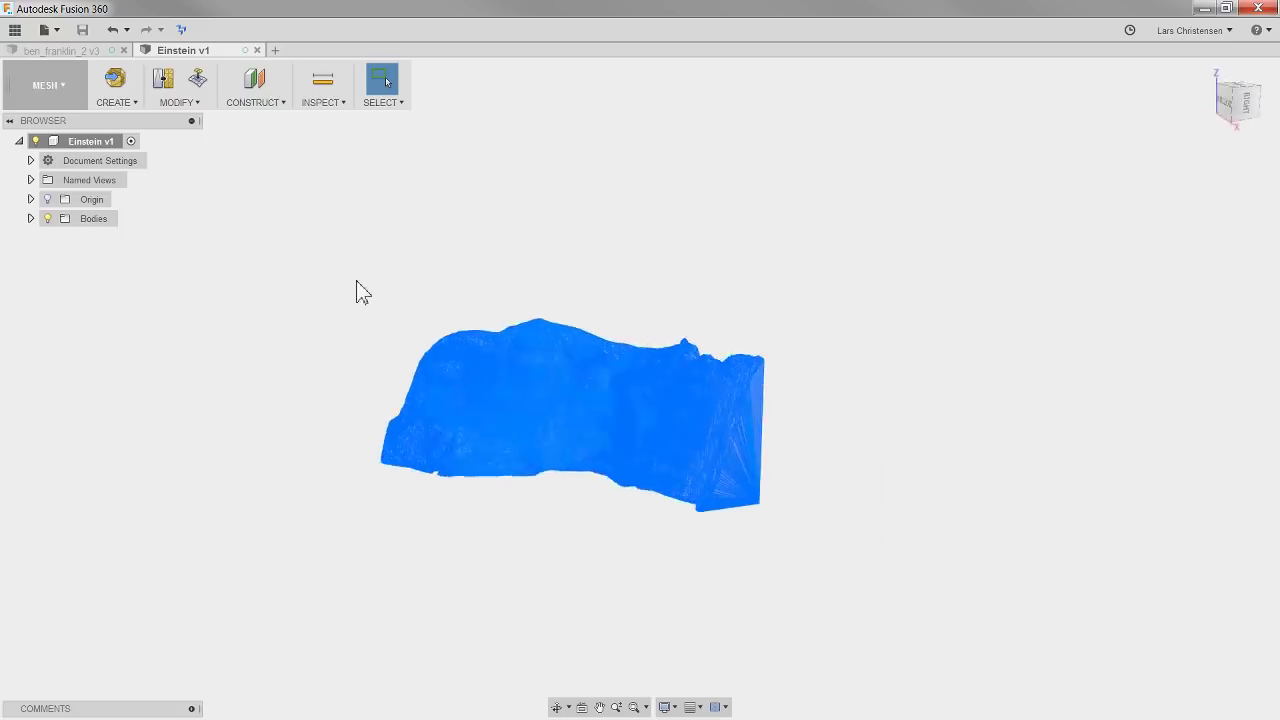
- Reduce the selected Einstein mesh faces with the Adaptive type and a Face Count target, clear the selection and inspect the coarser mesh
left_click(183, 104)
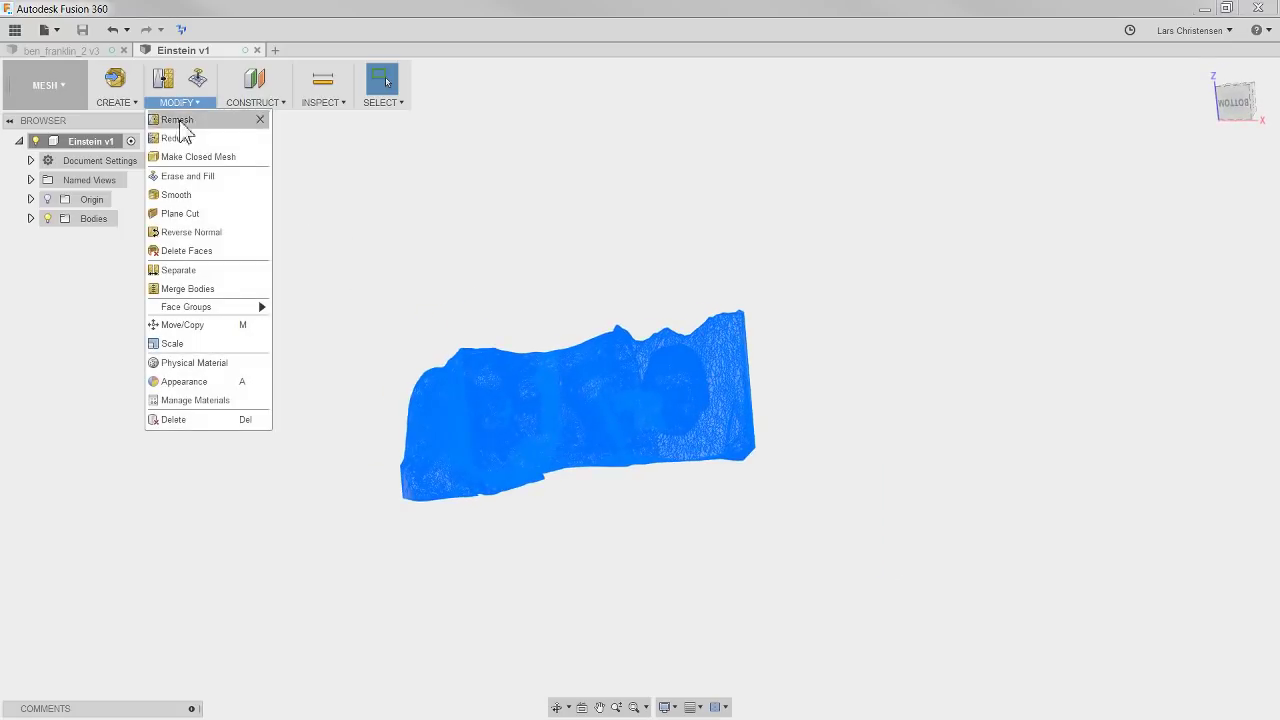
left_click(172, 118)
left_click(1131, 305)
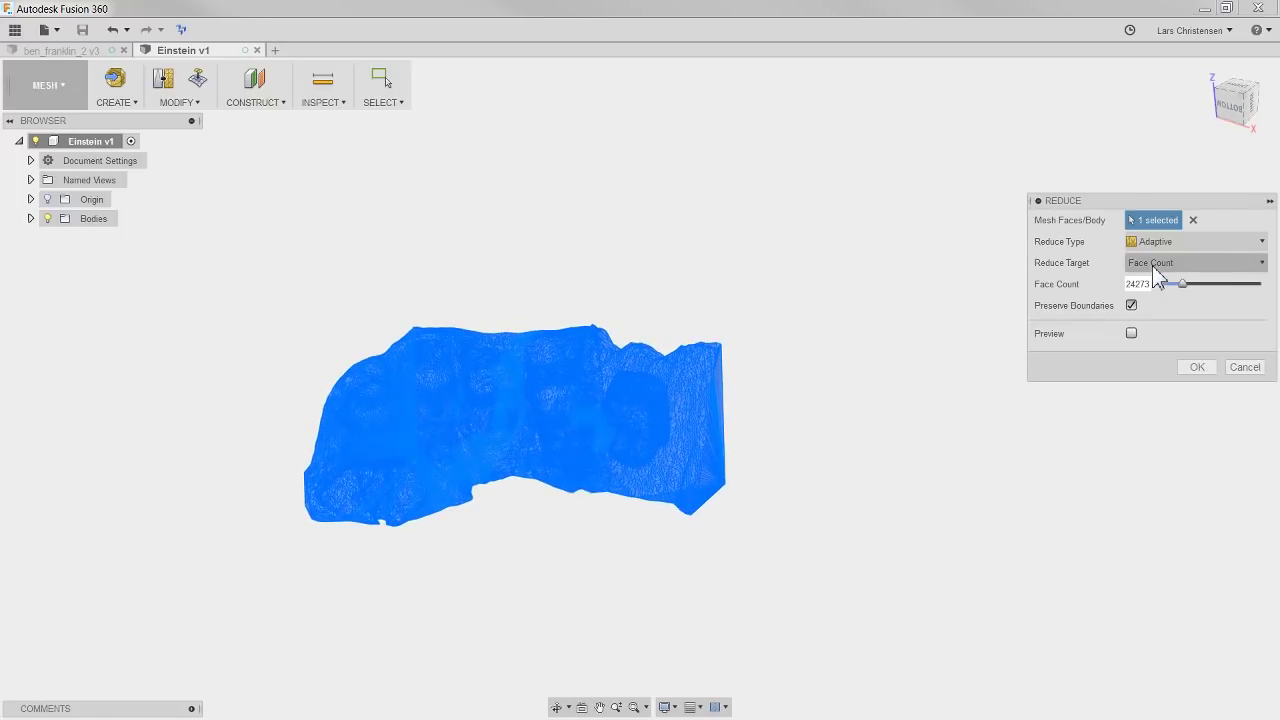
left_click_drag(1182, 284, 1200, 293)
left_click(1196, 368)
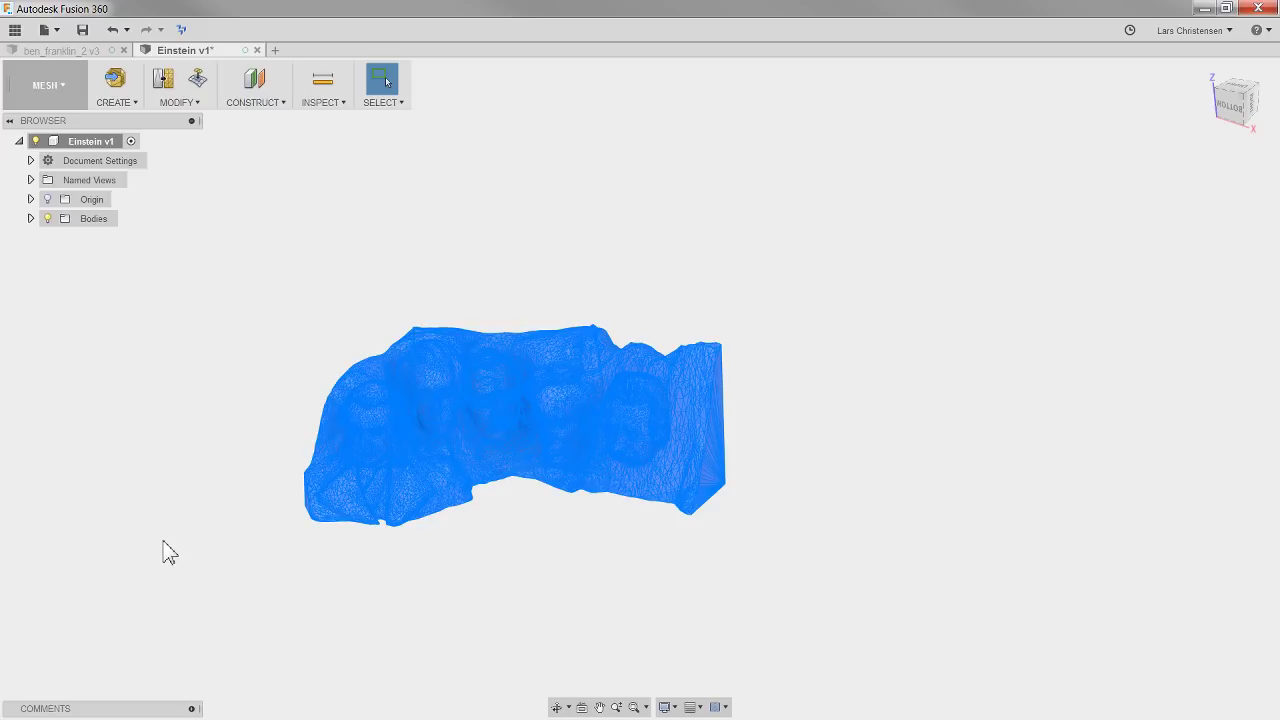
left_click(383, 607)
scroll(277, 540, "up", 2)
scroll(441, 452, "up", 2)
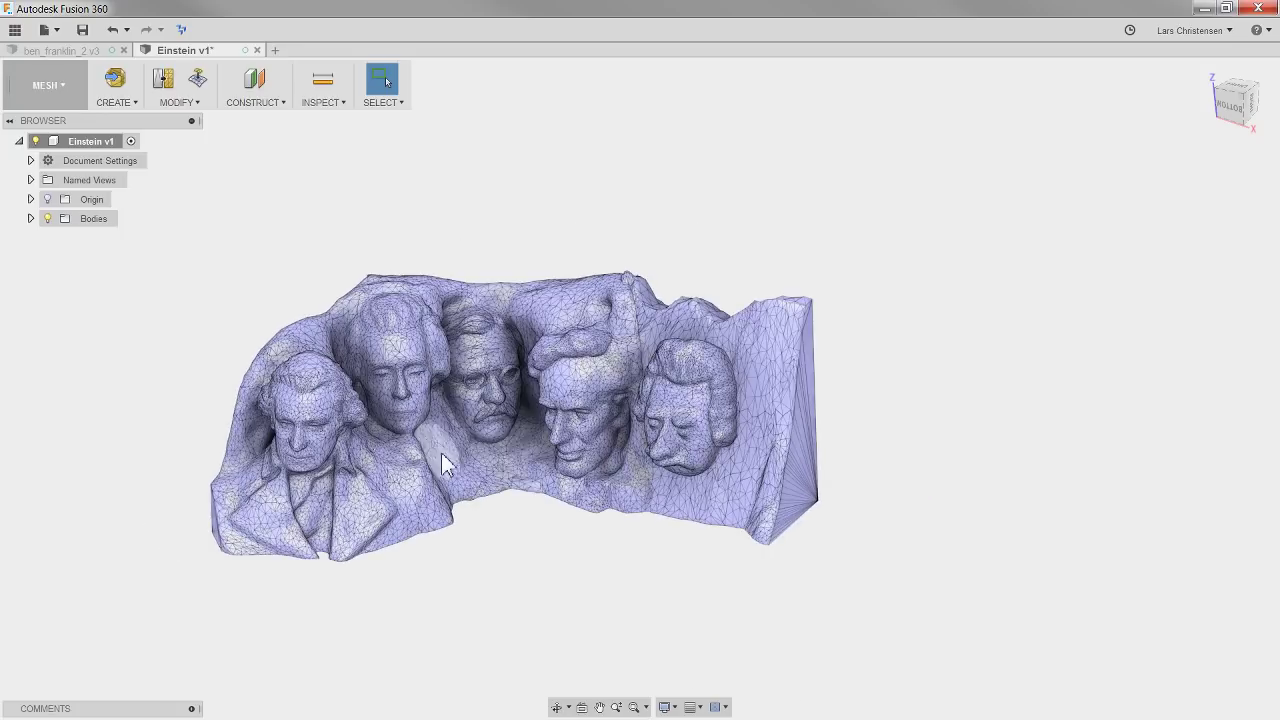
scroll(765, 498, "down", 2)
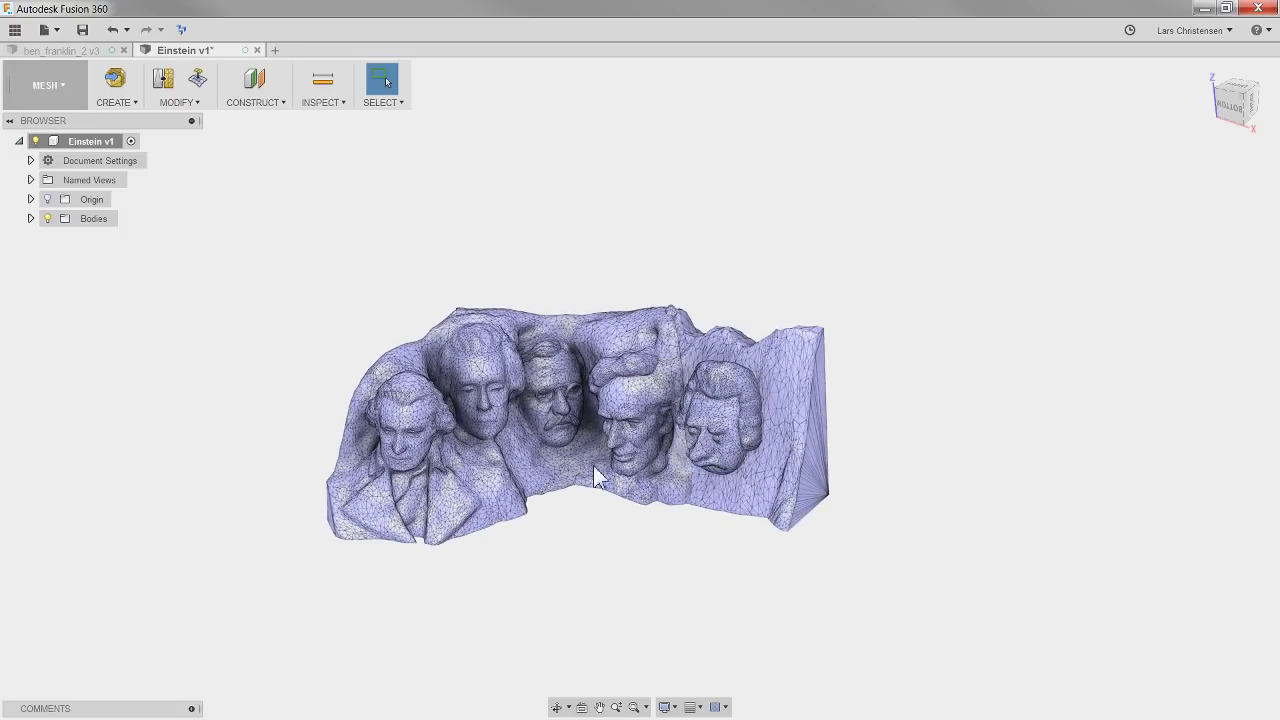
- Select all faces of the Einstein mesh with window selections from several viewing angles, including the back and underside
left_click_drag(211, 198, 1005, 662)
middle_click_drag(923, 640, 843, 643, "shift")
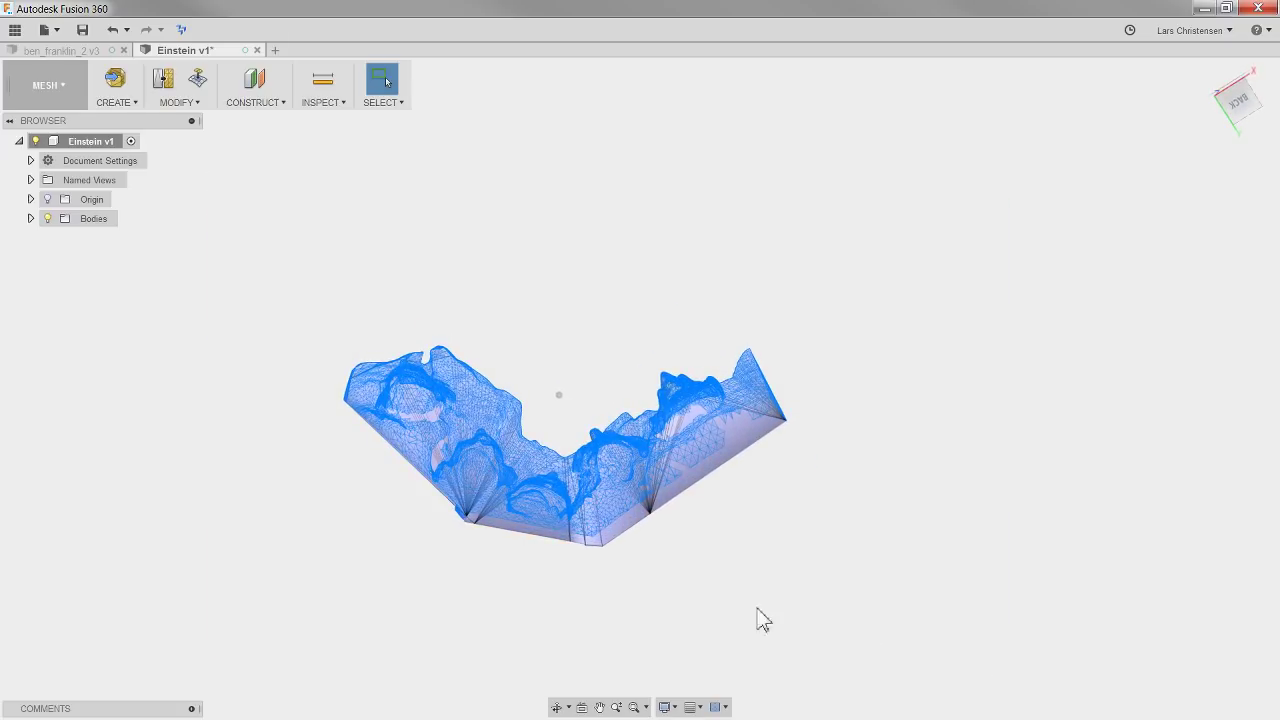
left_click_drag(259, 277, 911, 640)
middle_click_drag(911, 638, 823, 623, "shift")
left_click_drag(313, 225, 914, 540)
middle_click_drag(914, 540, 646, 589, "shift")
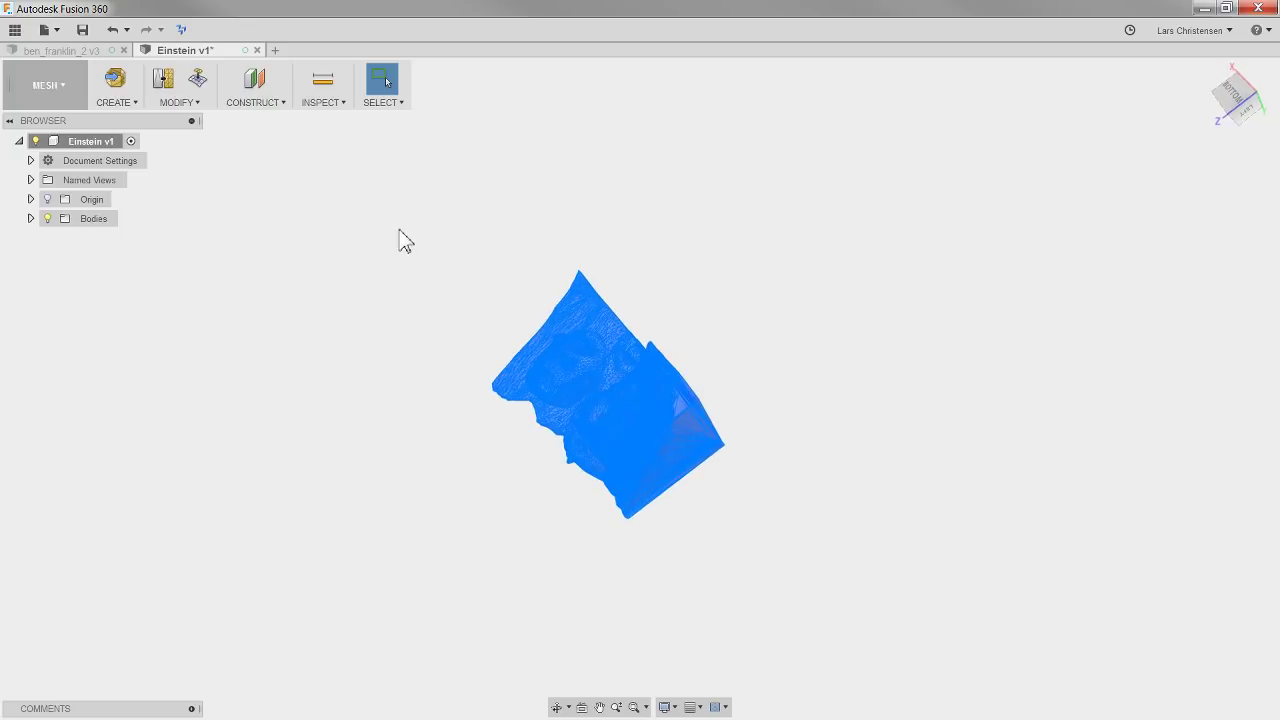
left_click_drag(371, 221, 840, 571)
middle_click_drag(840, 573, 780, 522, "shift")
left_click_drag(394, 239, 884, 612)
middle_click_drag(871, 523, 180, 103, "shift")
- Reduce the selected mesh faces with the Adaptive type, a Face Count of 11294 and Preserve Boundaries off, and clear the selection
left_click(180, 103)
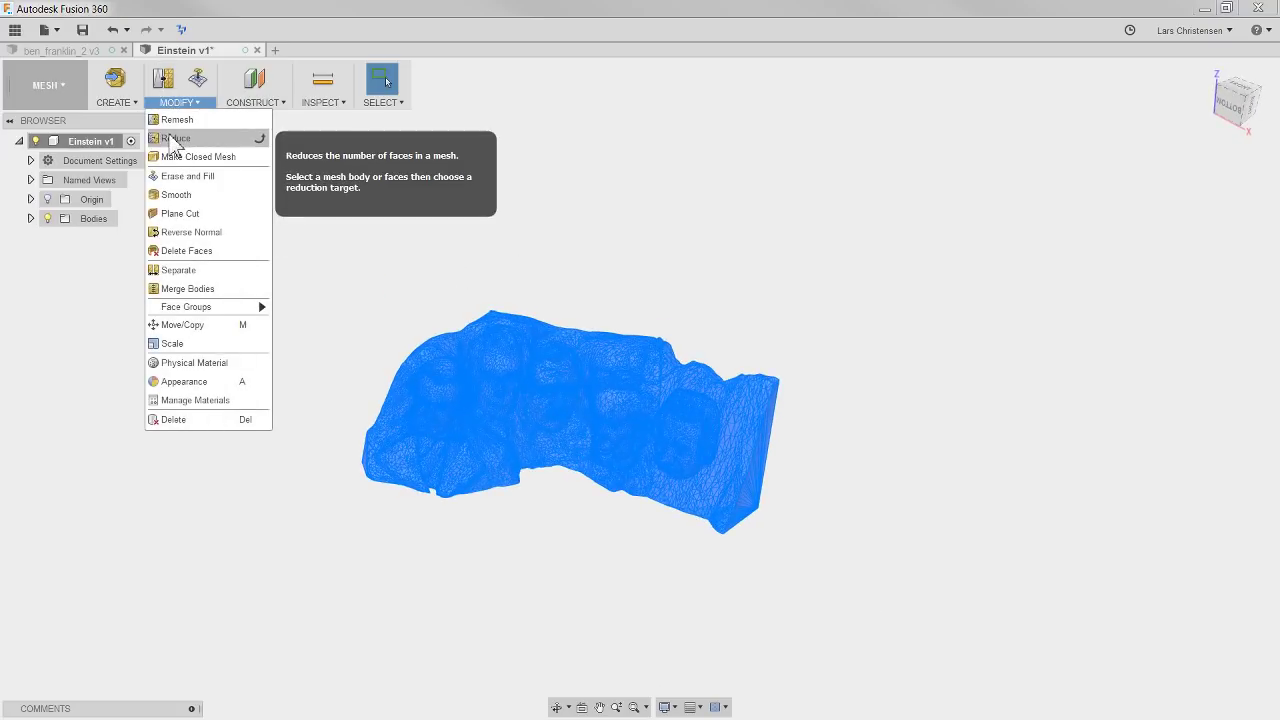
left_click(176, 138)
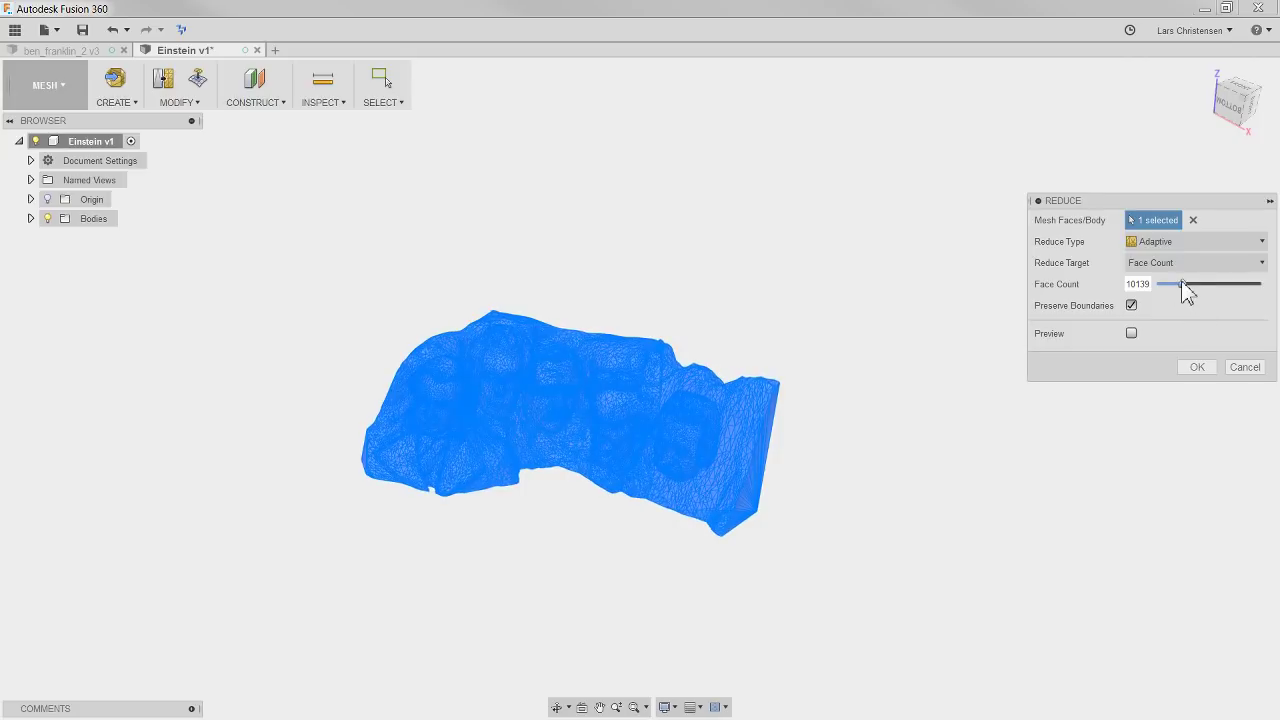
left_click_drag(1182, 284, 1157, 305)
left_click(1141, 306)
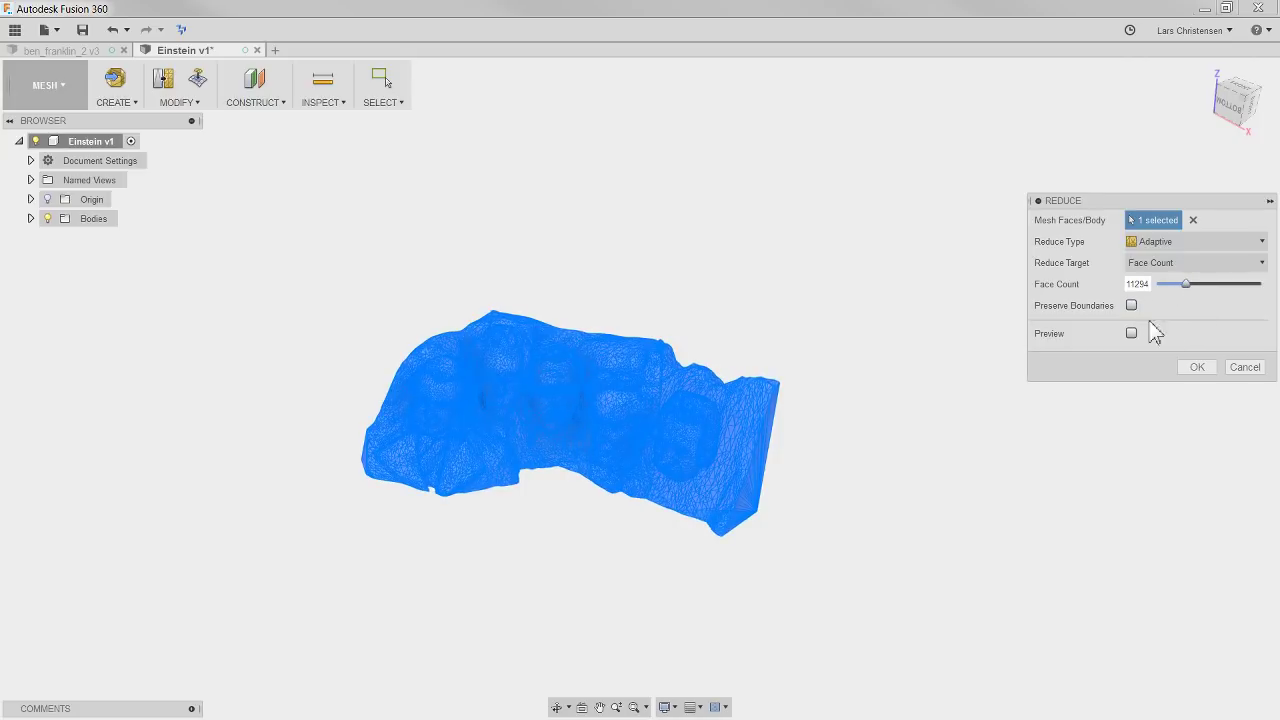
left_click(1195, 368)
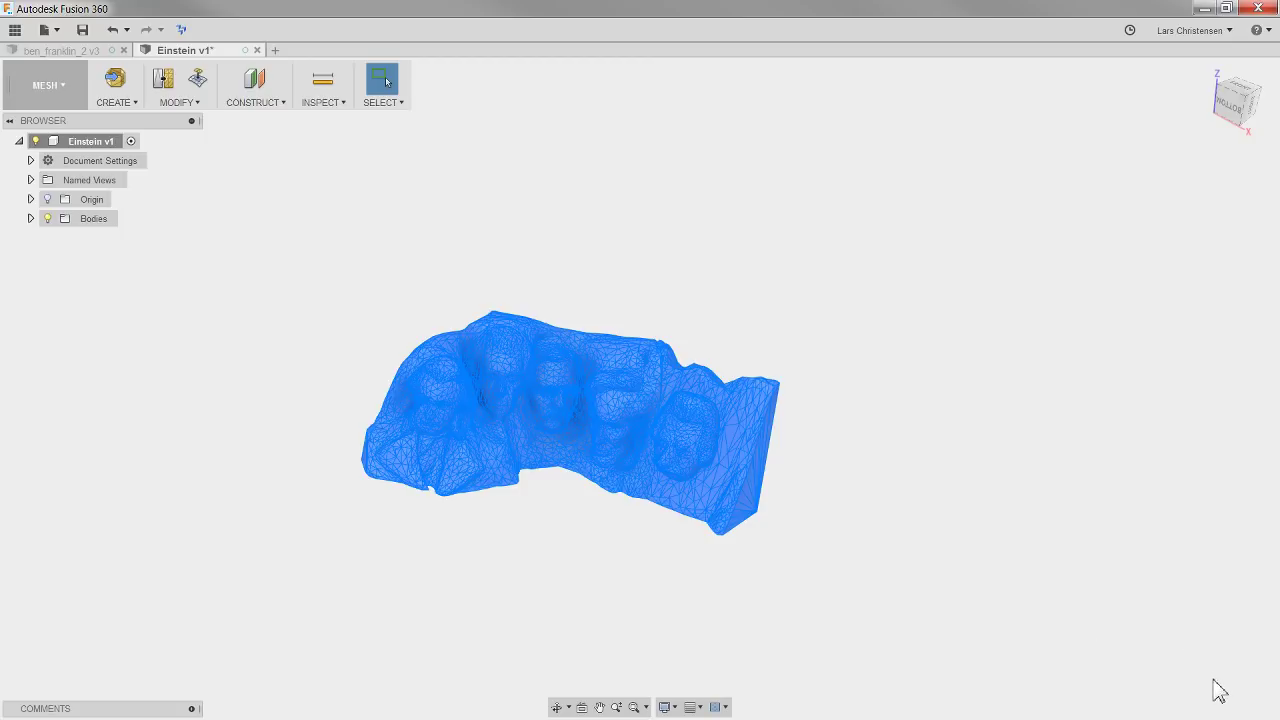
left_click(868, 606)
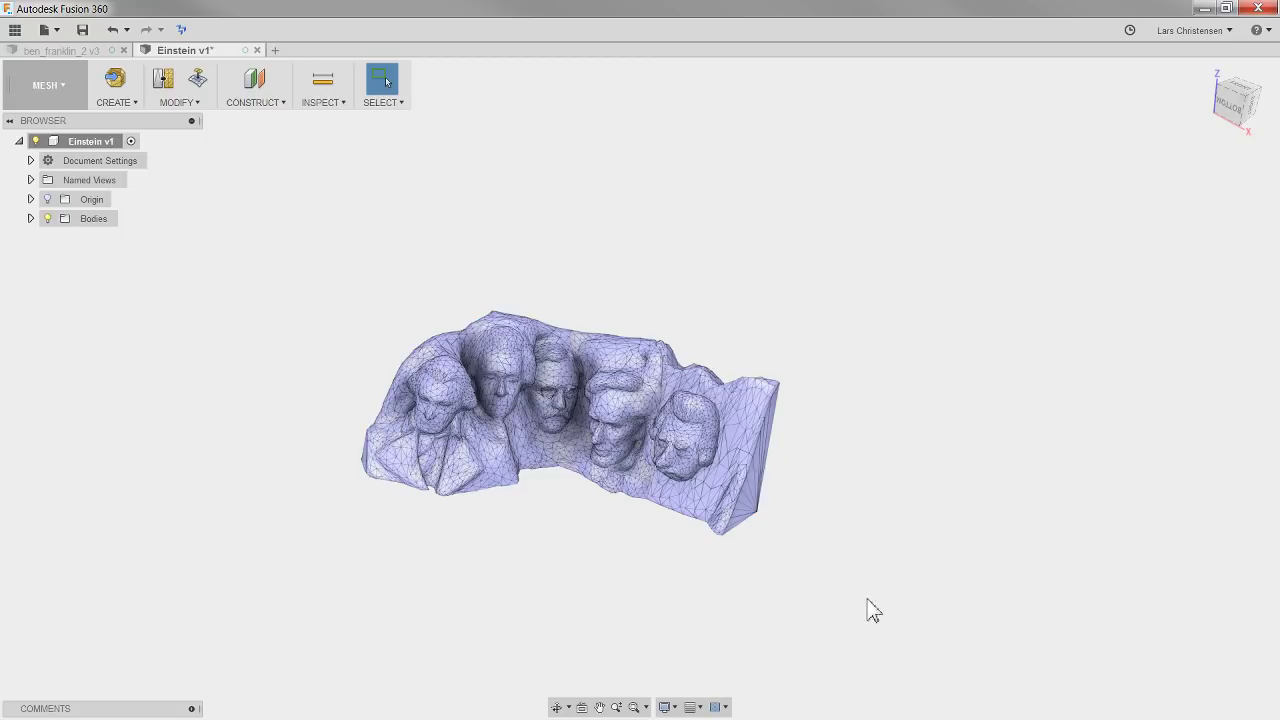
middle_click_drag(837, 629, 257, 234, "shift")
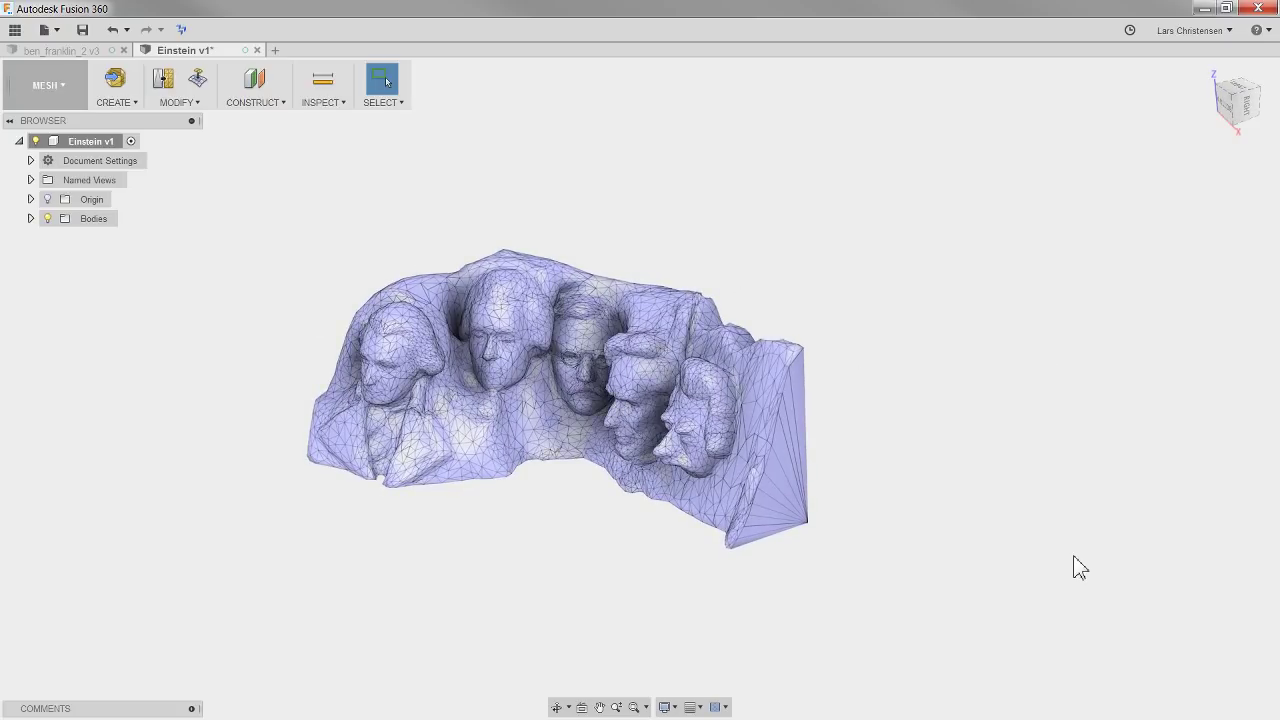
mouse_move(1062, 582)
middle_mouse_down("shift")
mouse_move(697, 431)
mouse_move(1157, 600)
mouse_move(1087, 586)
middle_mouse_up("shift")
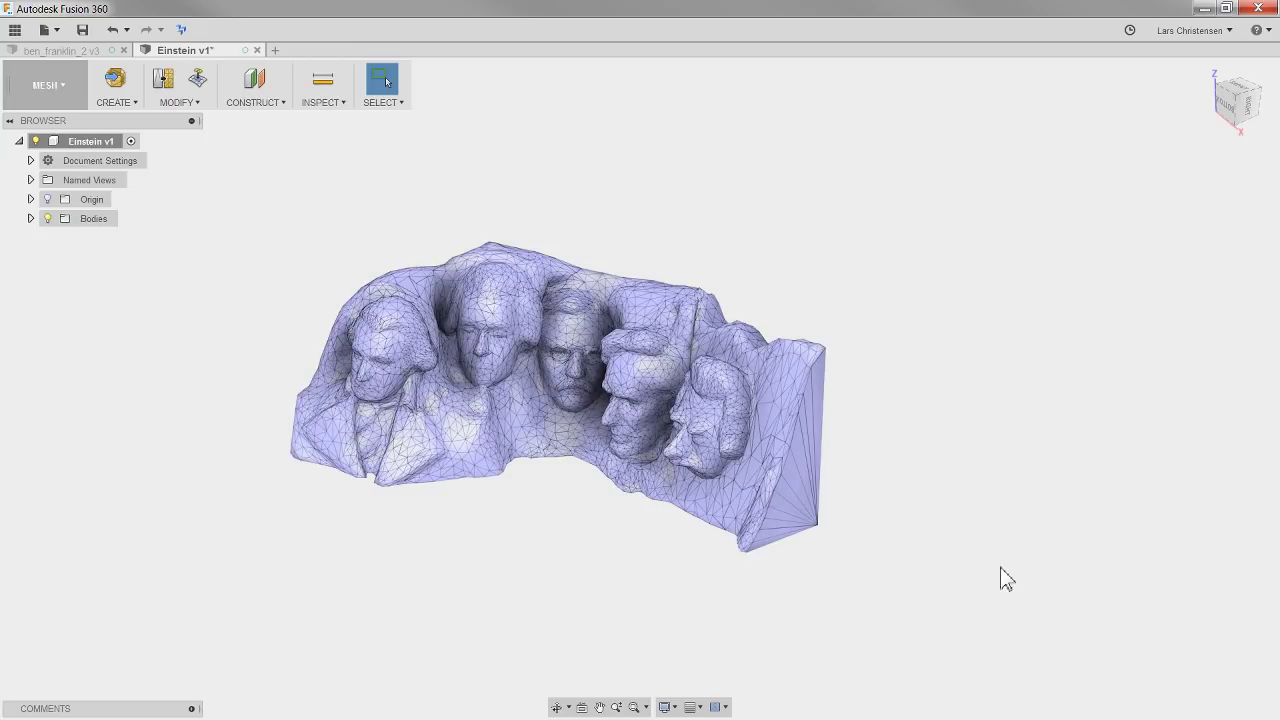
- Switch to the Model workspace and show the origin of the Einstein design
left_click(44, 88)
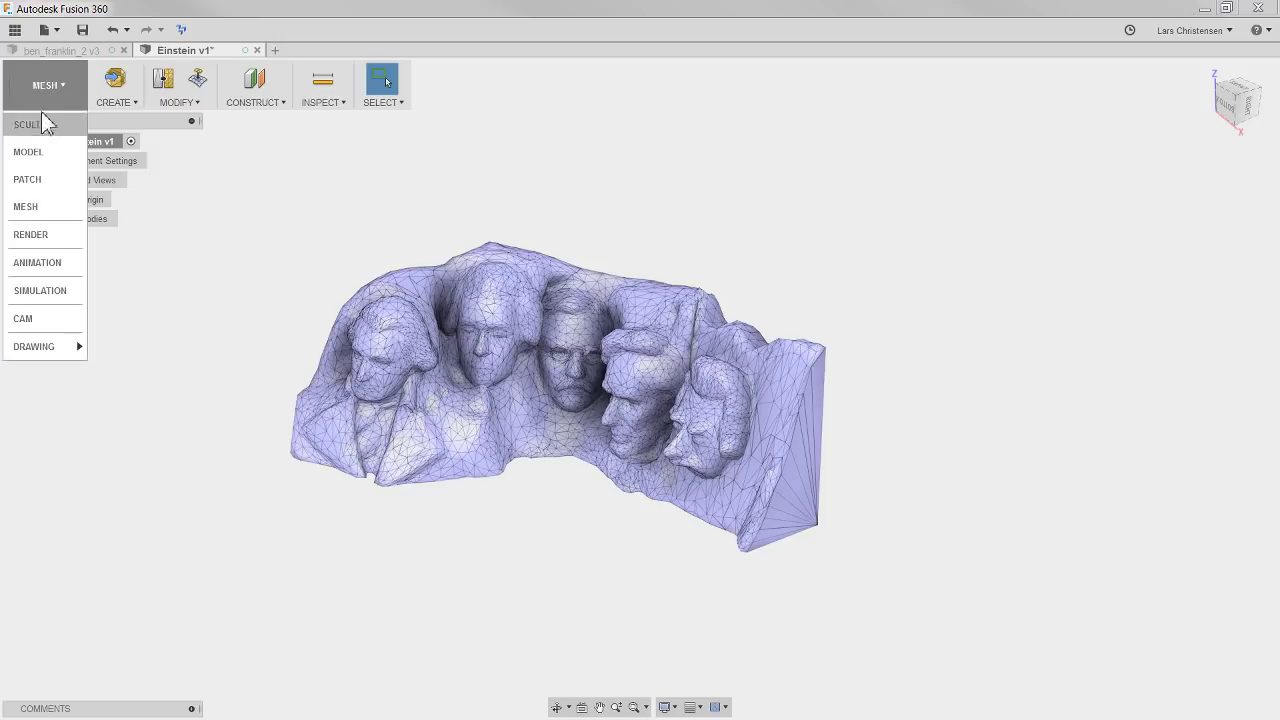
left_click(42, 155)
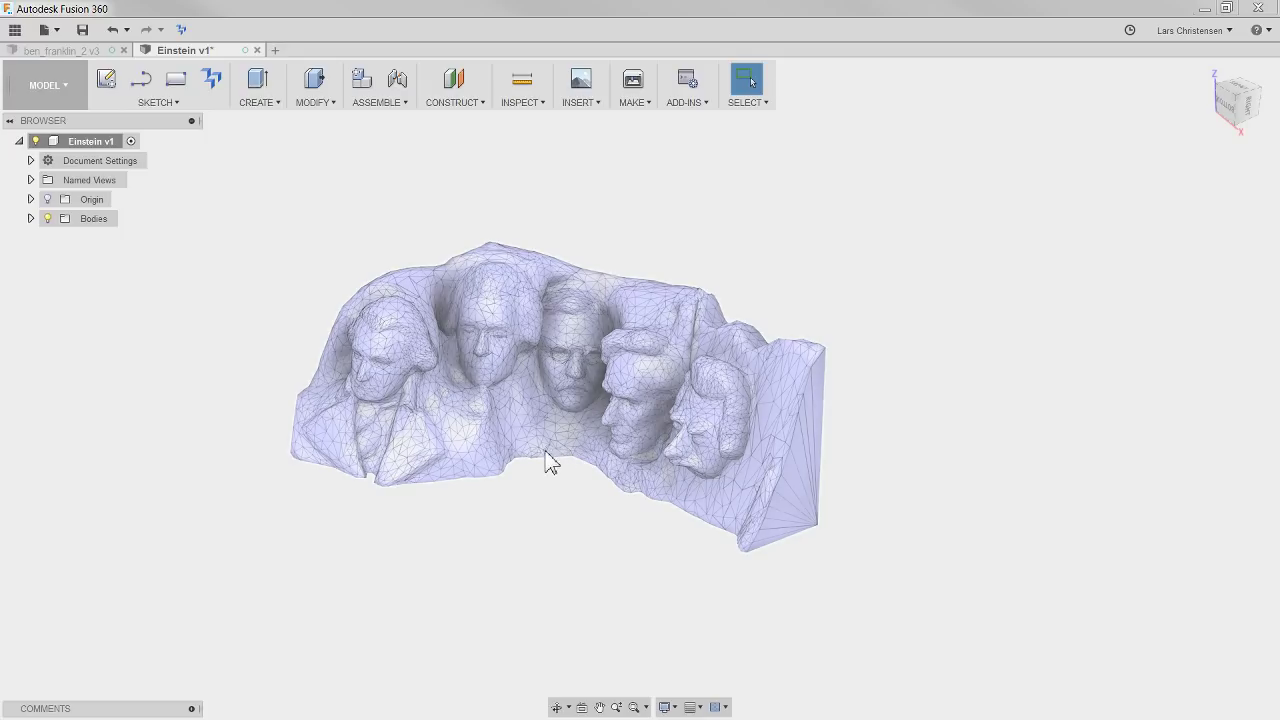
middle_click_drag(549, 460, 457, 570, "shift")
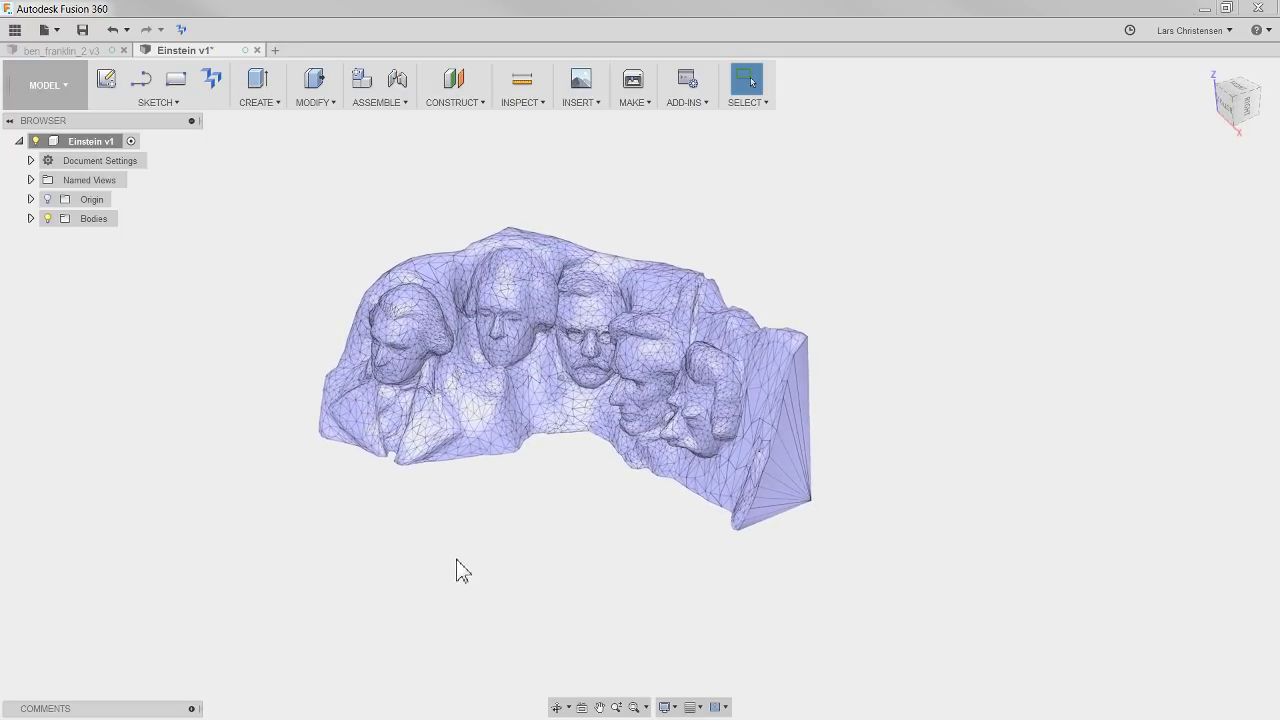
left_click(47, 199)
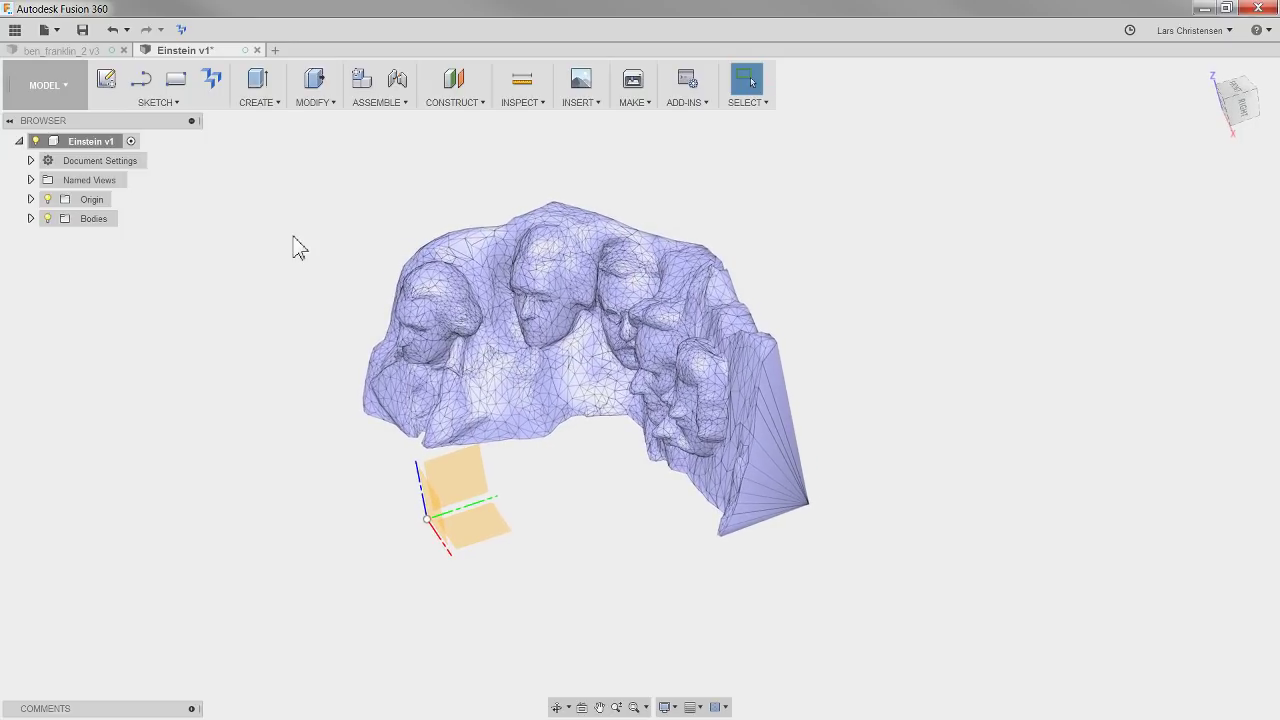
left_click(314, 102)
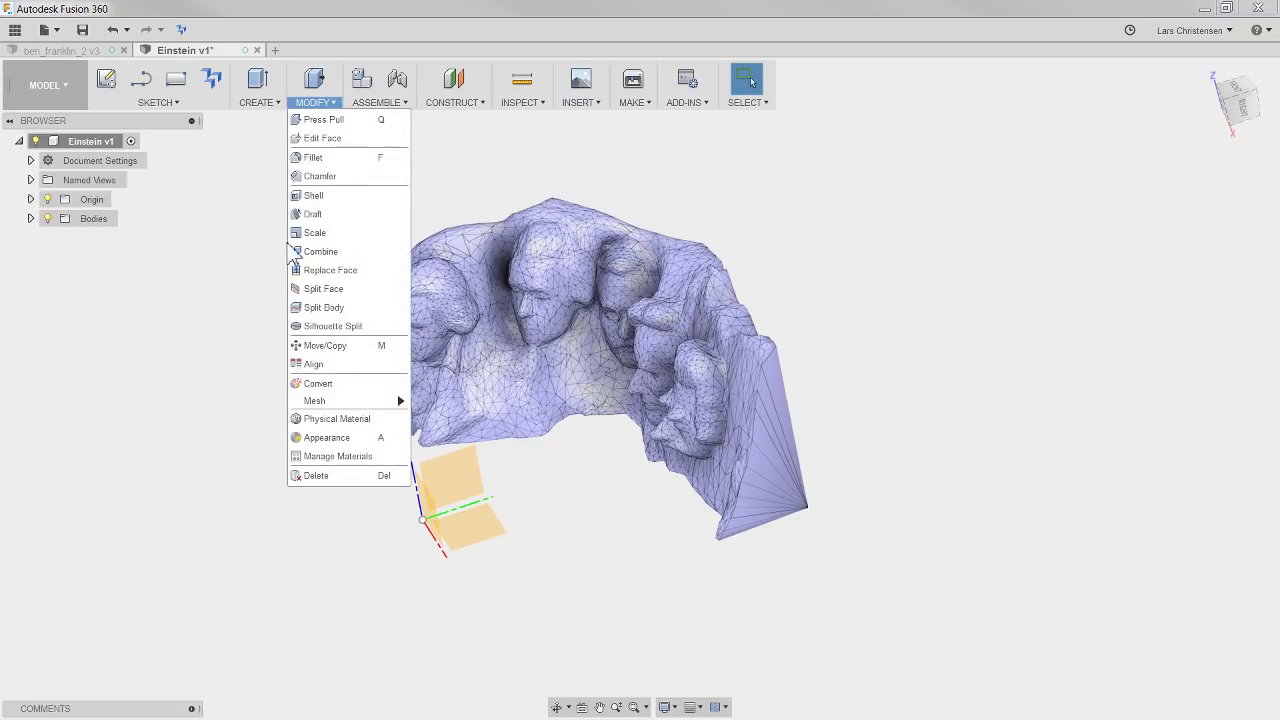
left_click(314, 364)
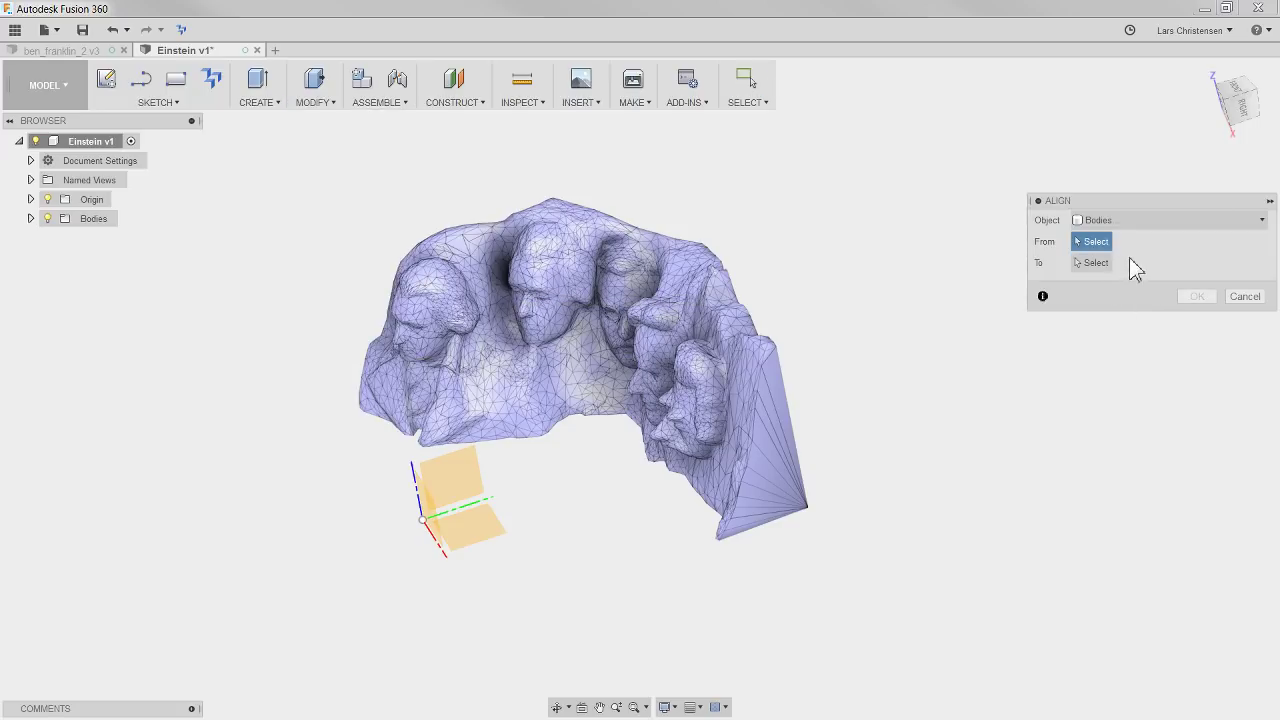
left_click(1113, 223)
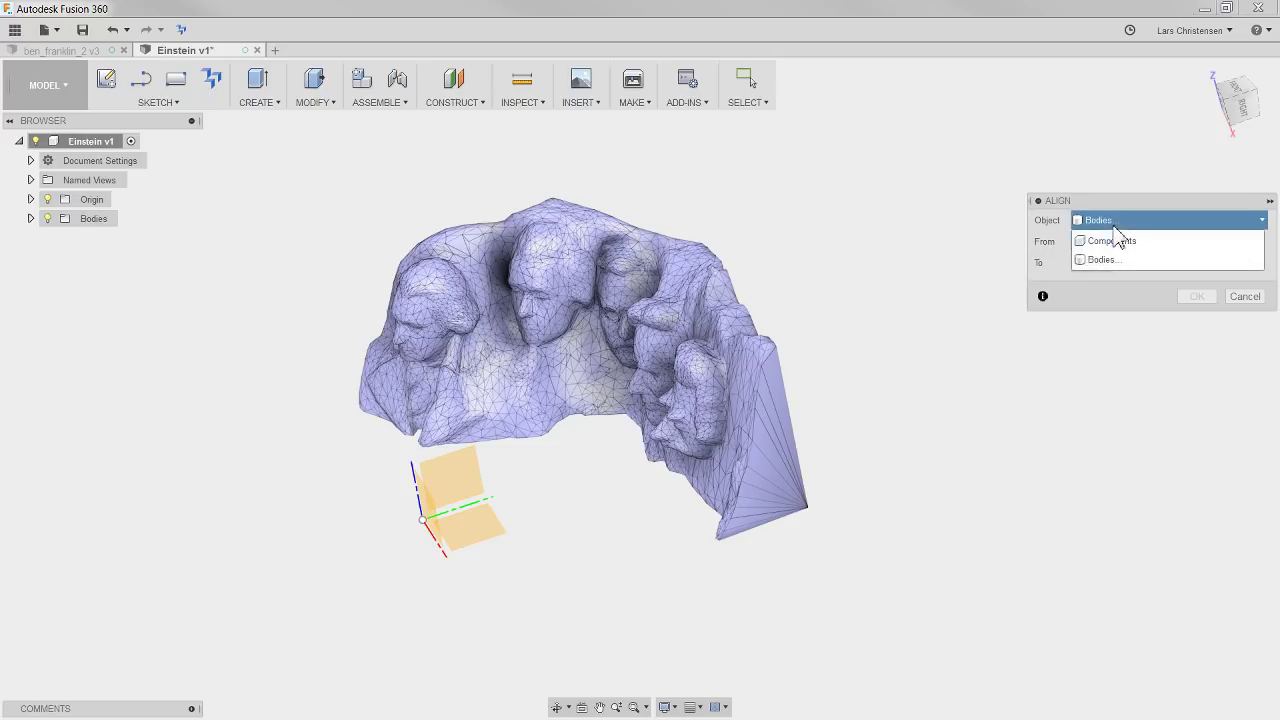
left_click(1262, 294)
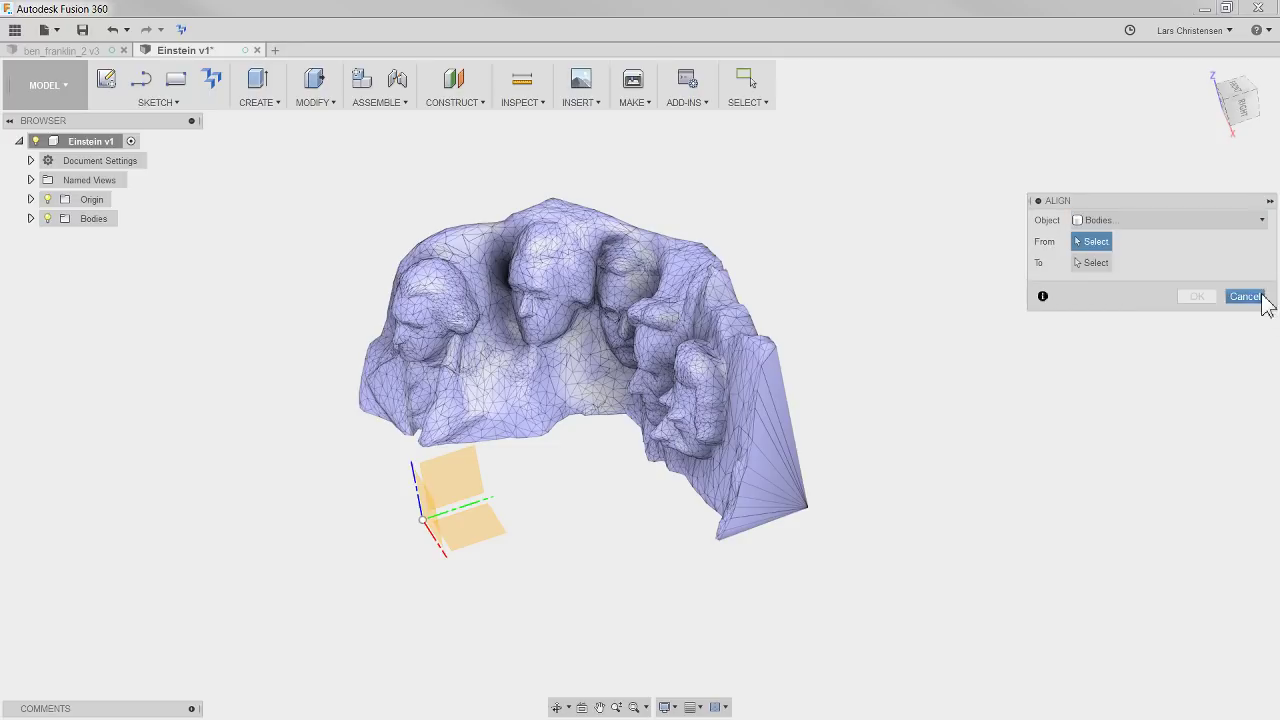
left_click(1262, 294)
- Open the Simulation 2 design from the LiveStream project and switch it to the Model workspace
left_click(15, 30)
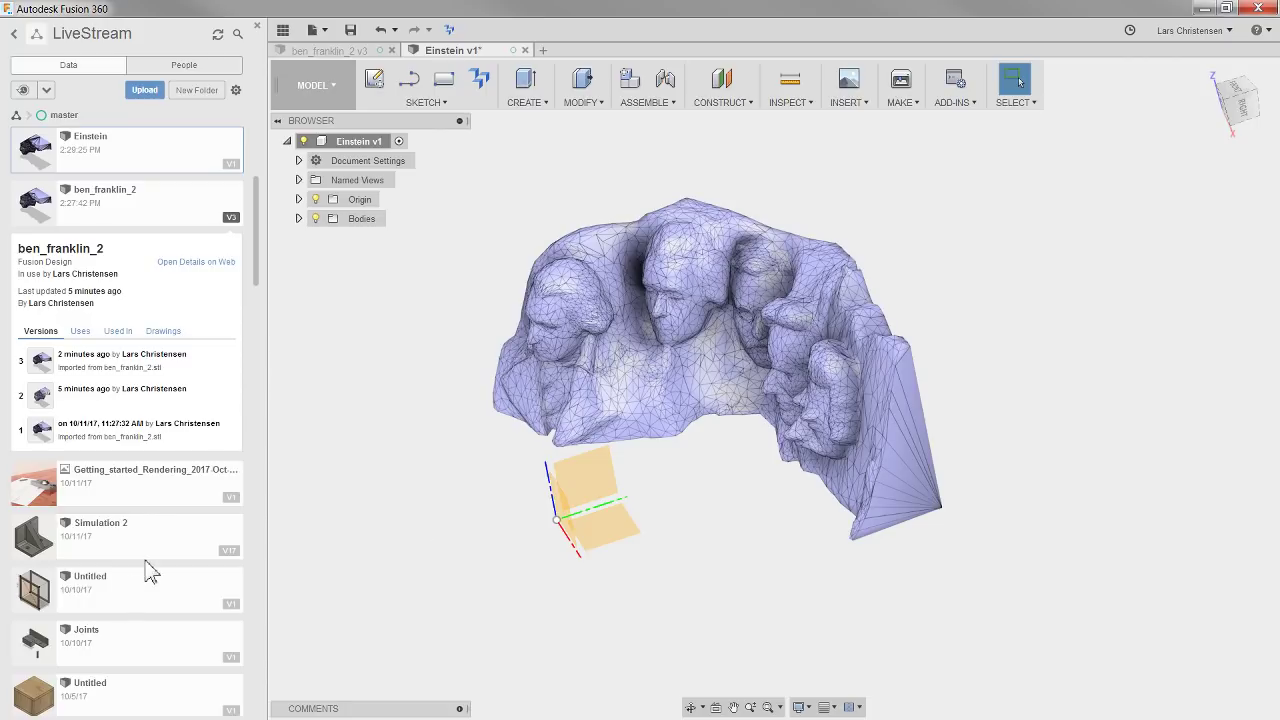
double_click(160, 545)
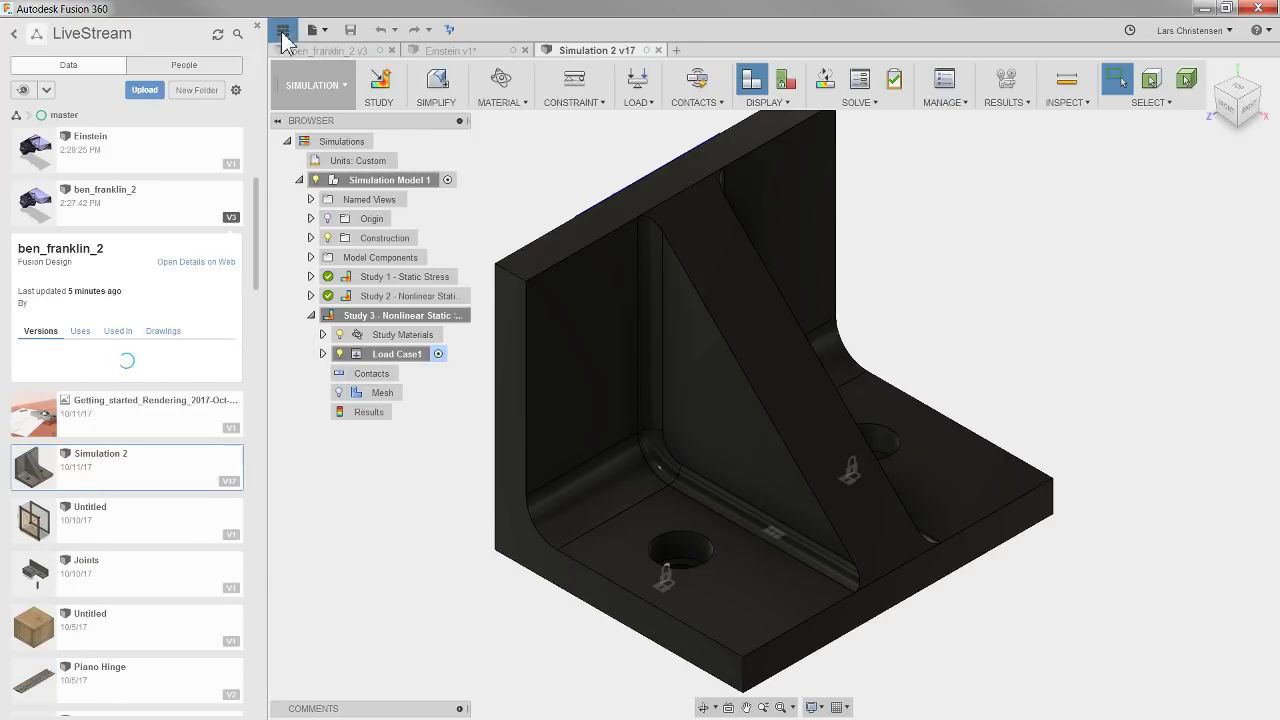
left_click(283, 30)
left_click(52, 100)
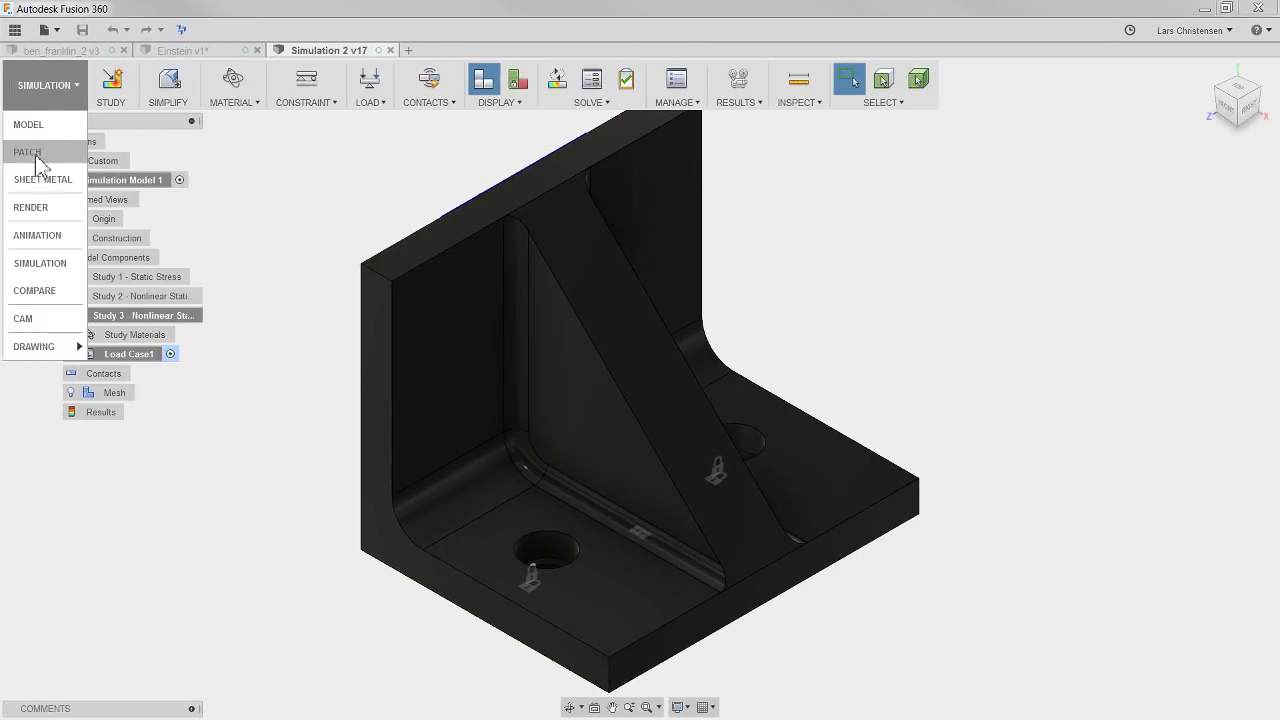
left_click(30, 124)
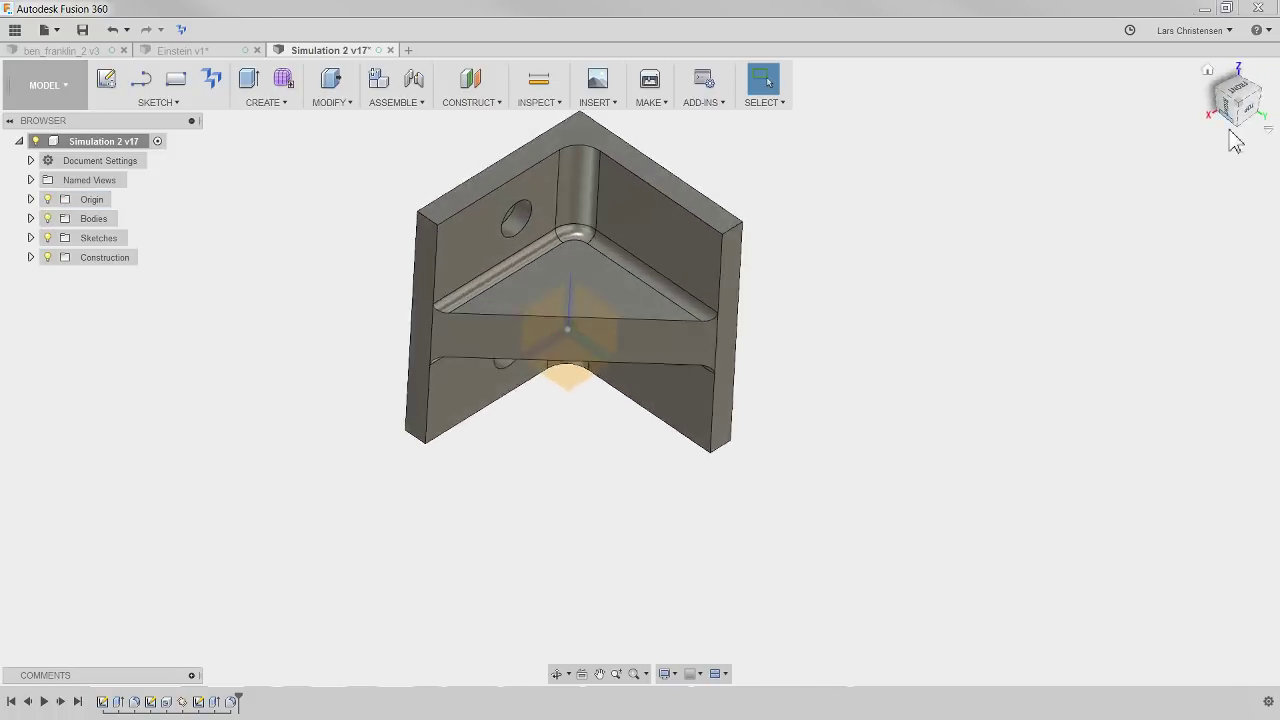
left_click(1243, 88)
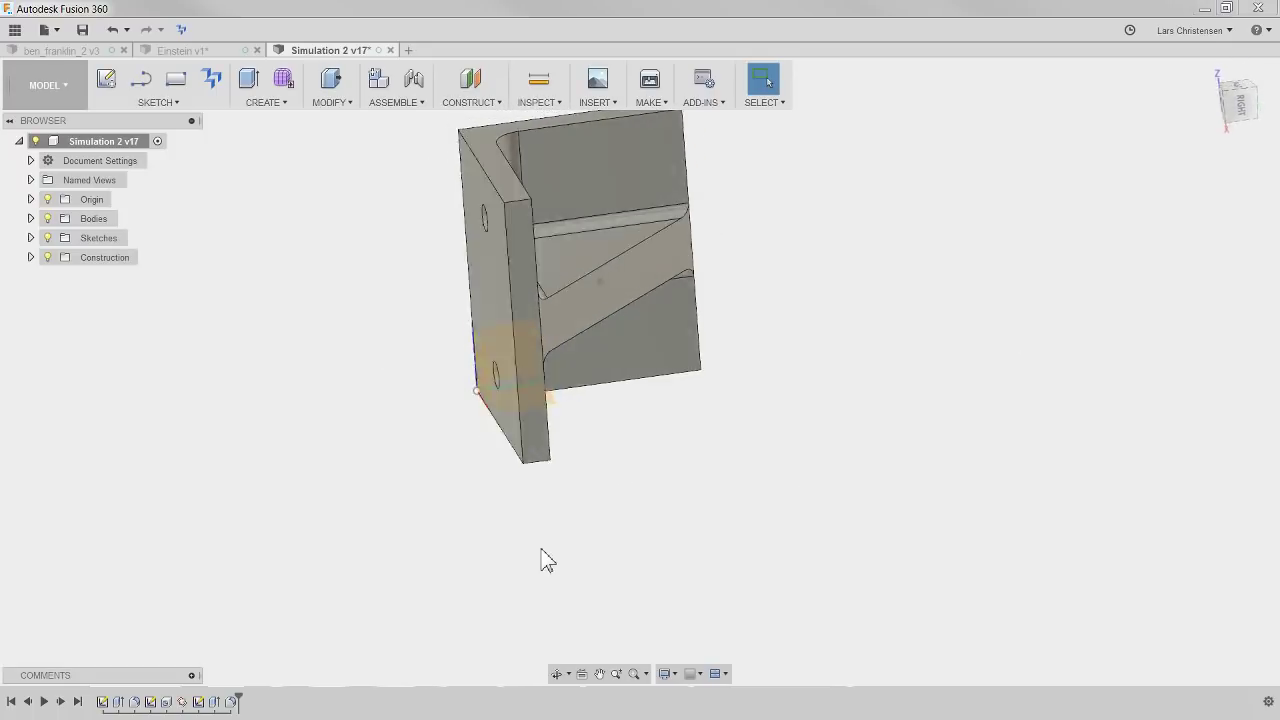
left_click(323, 103)
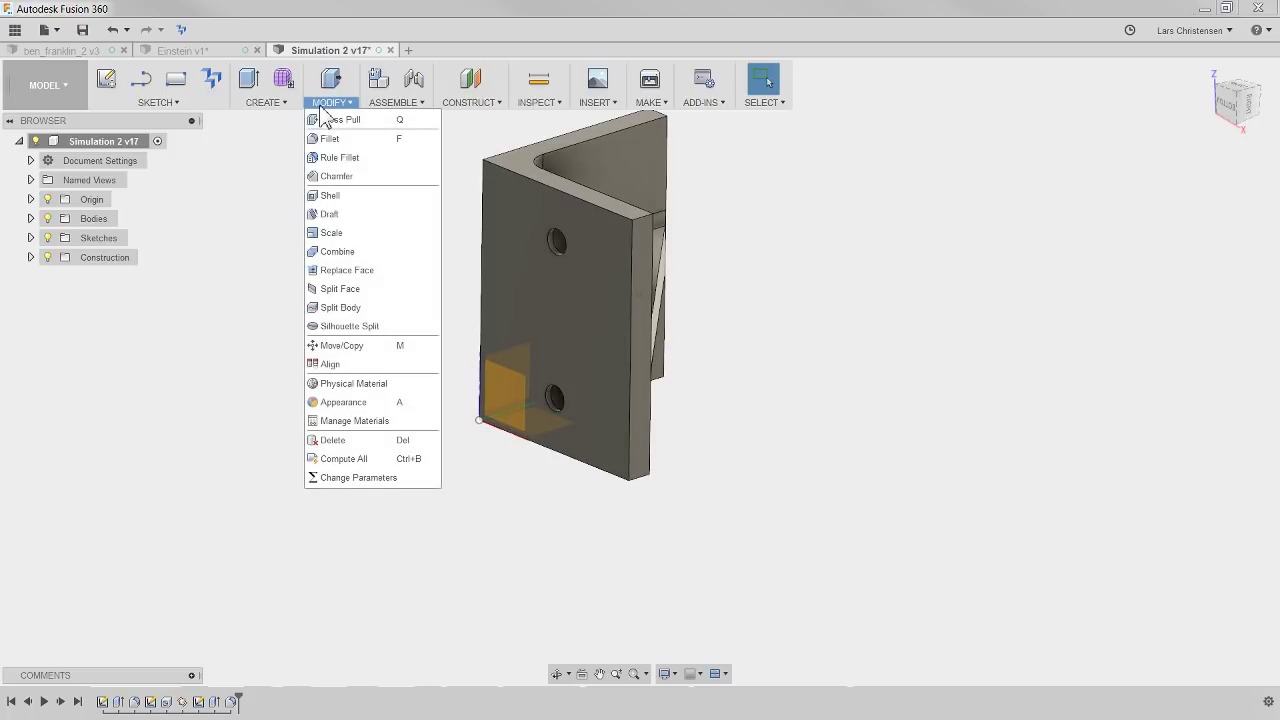
left_click(228, 374)
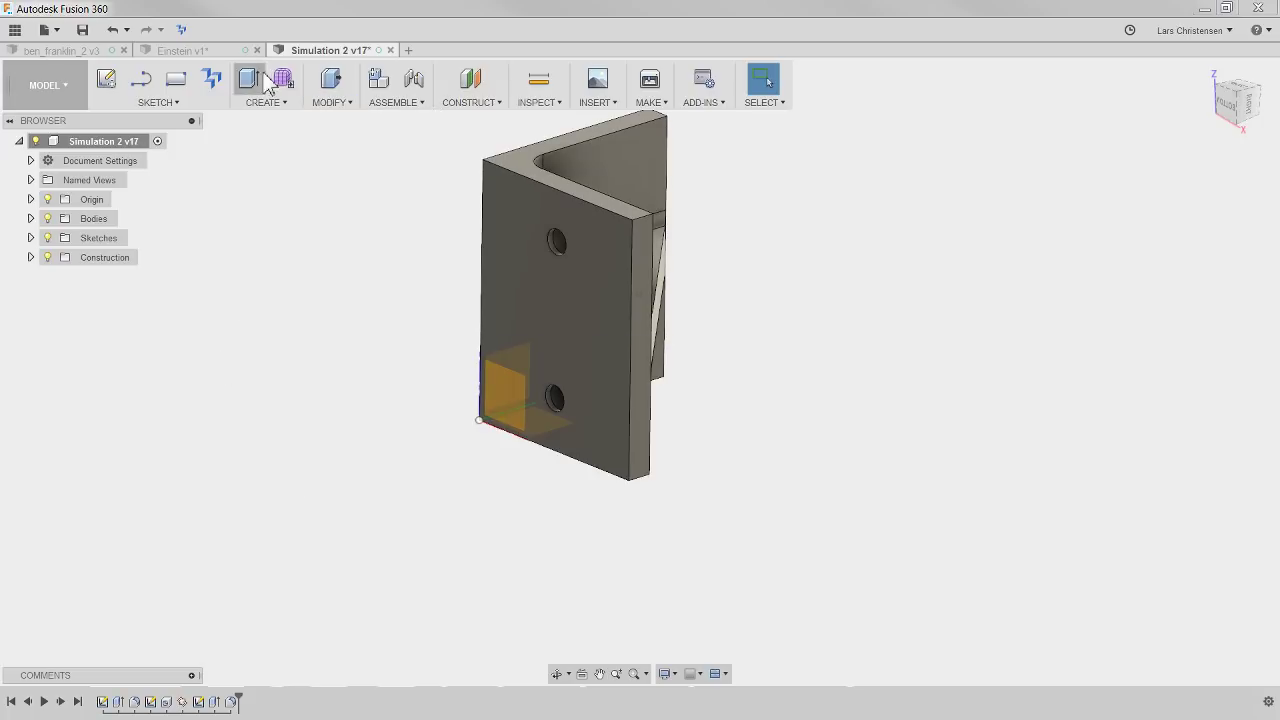
- Return to the Einstein design and examine how the mesh sits relative to the origin planes from several angles
left_click(190, 50)
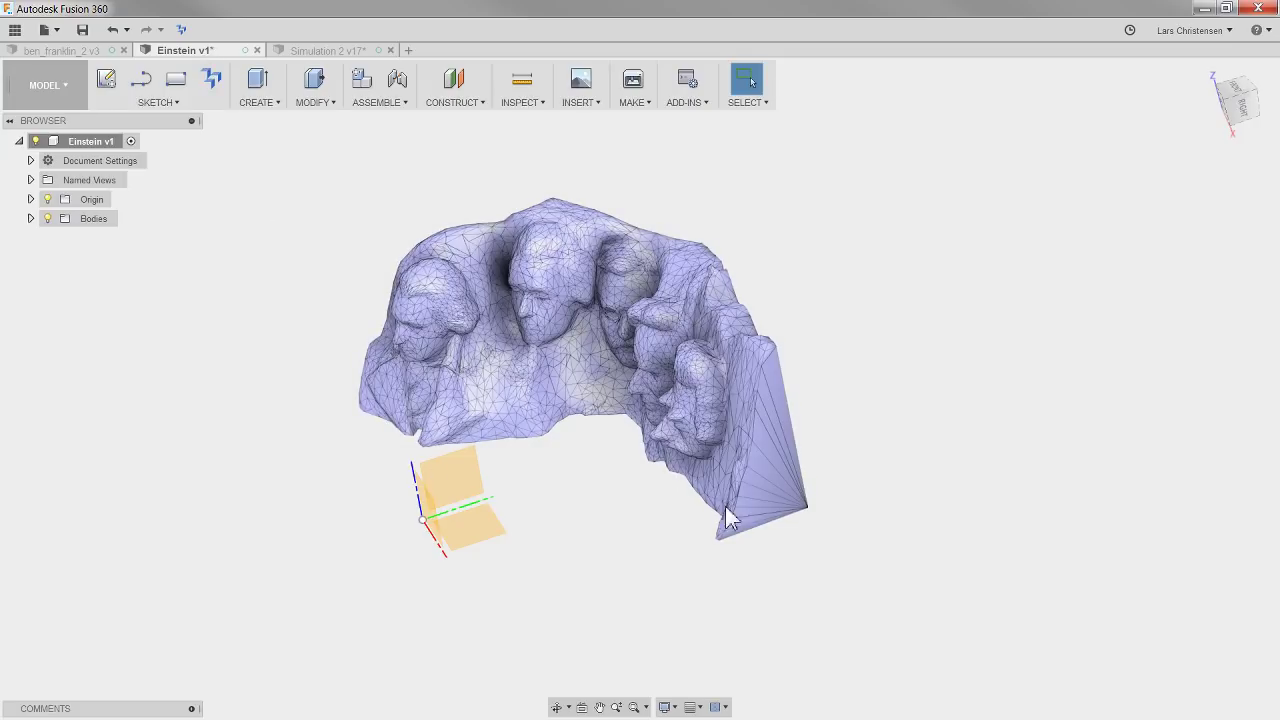
scroll(603, 557, "up", 1)
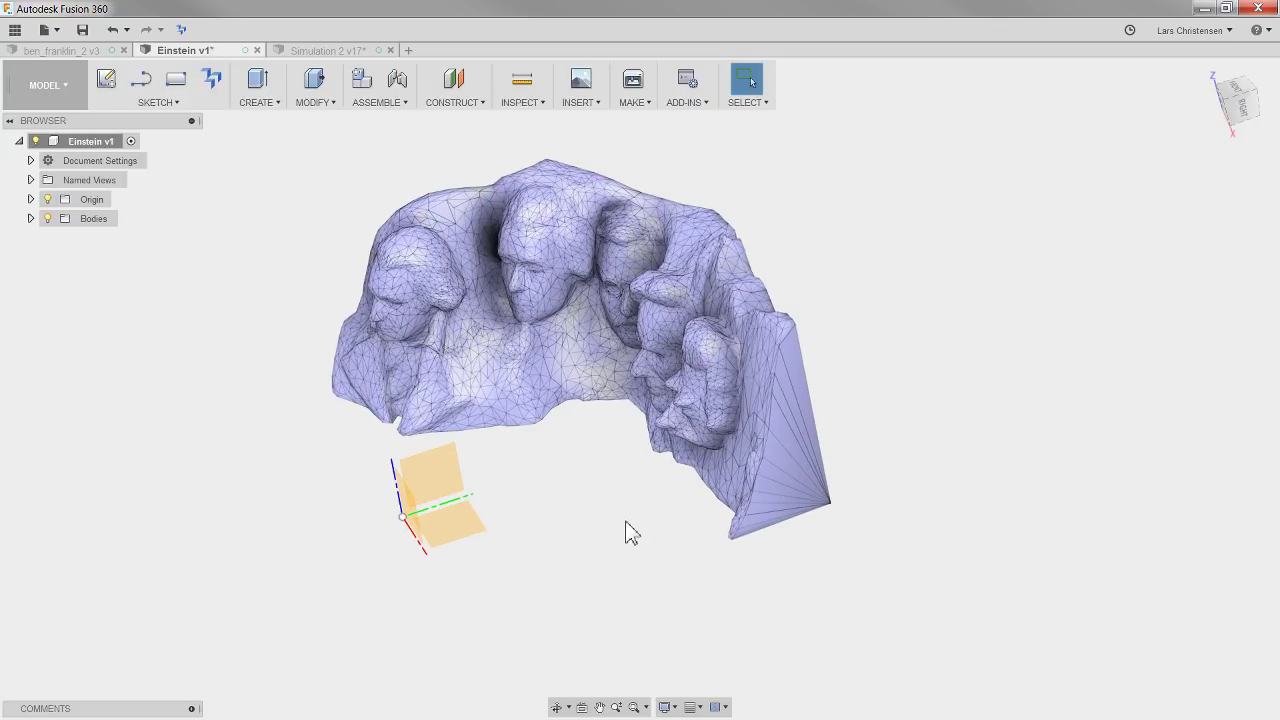
scroll(616, 530, "down", 1)
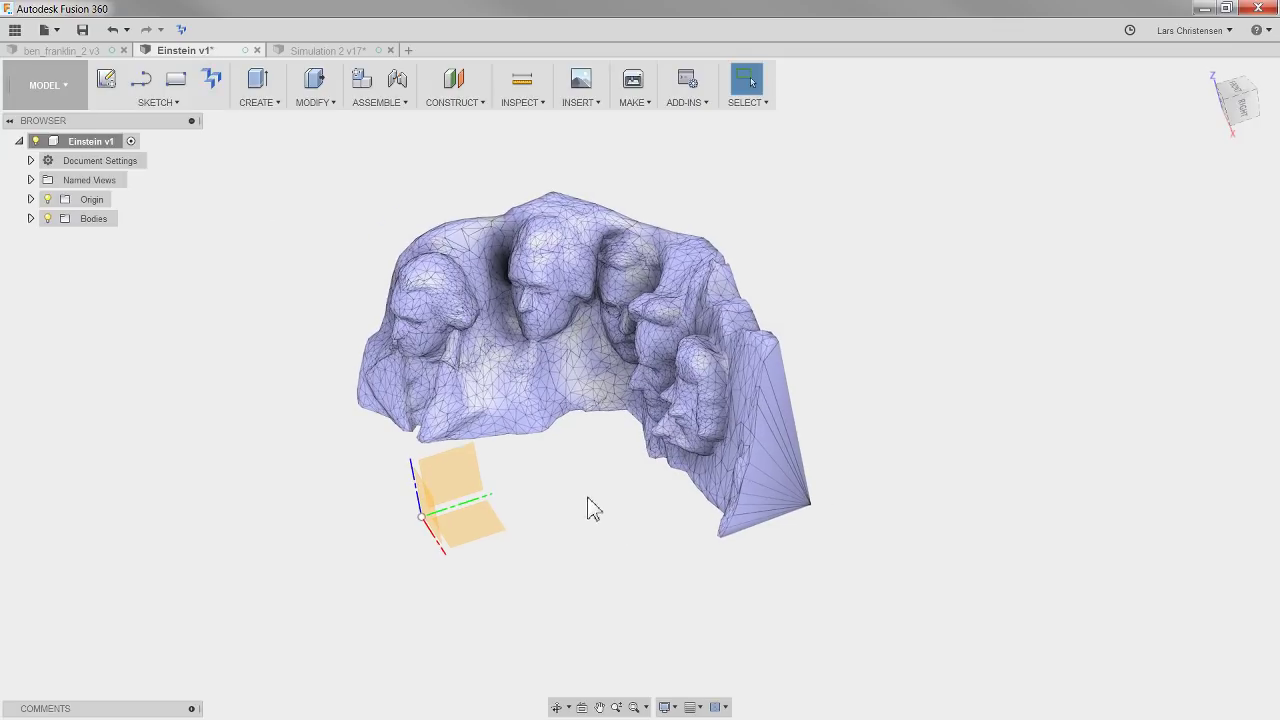
scroll(590, 508, "down", 4)
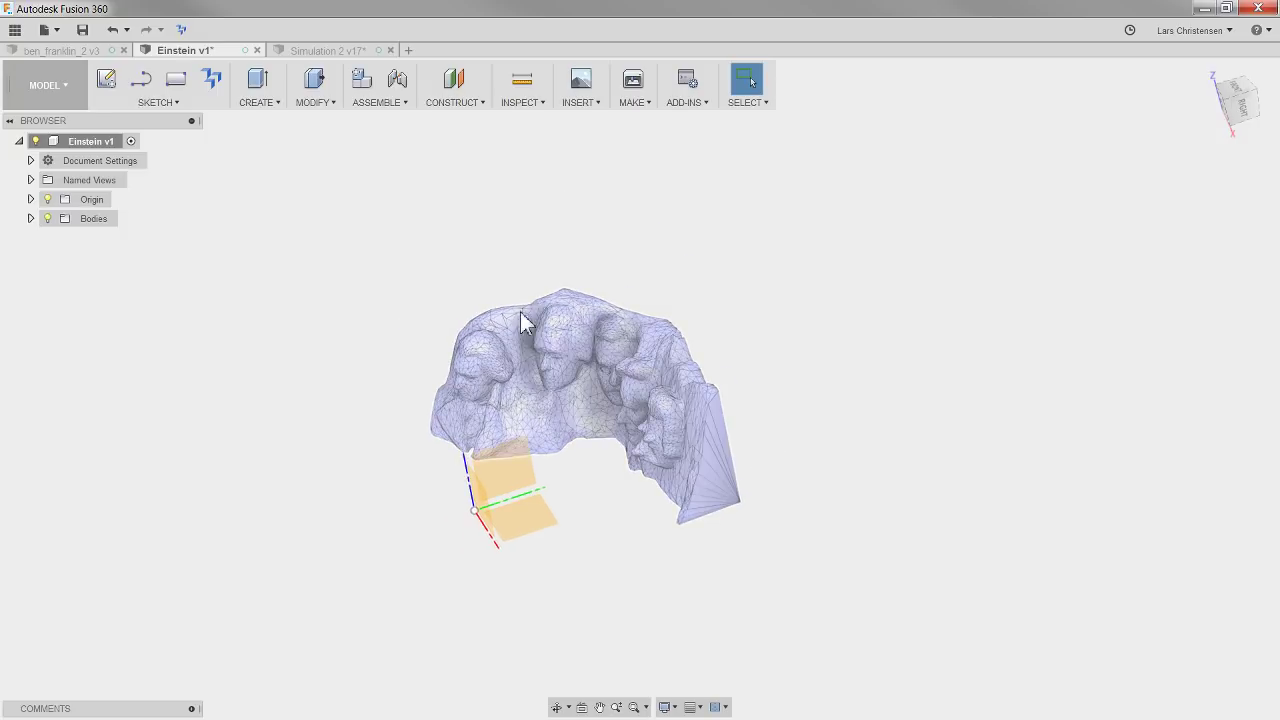
scroll(650, 421, "down", 3)
middle_click_drag(633, 424, 527, 250, "shift")
scroll(709, 454, "up", 6)
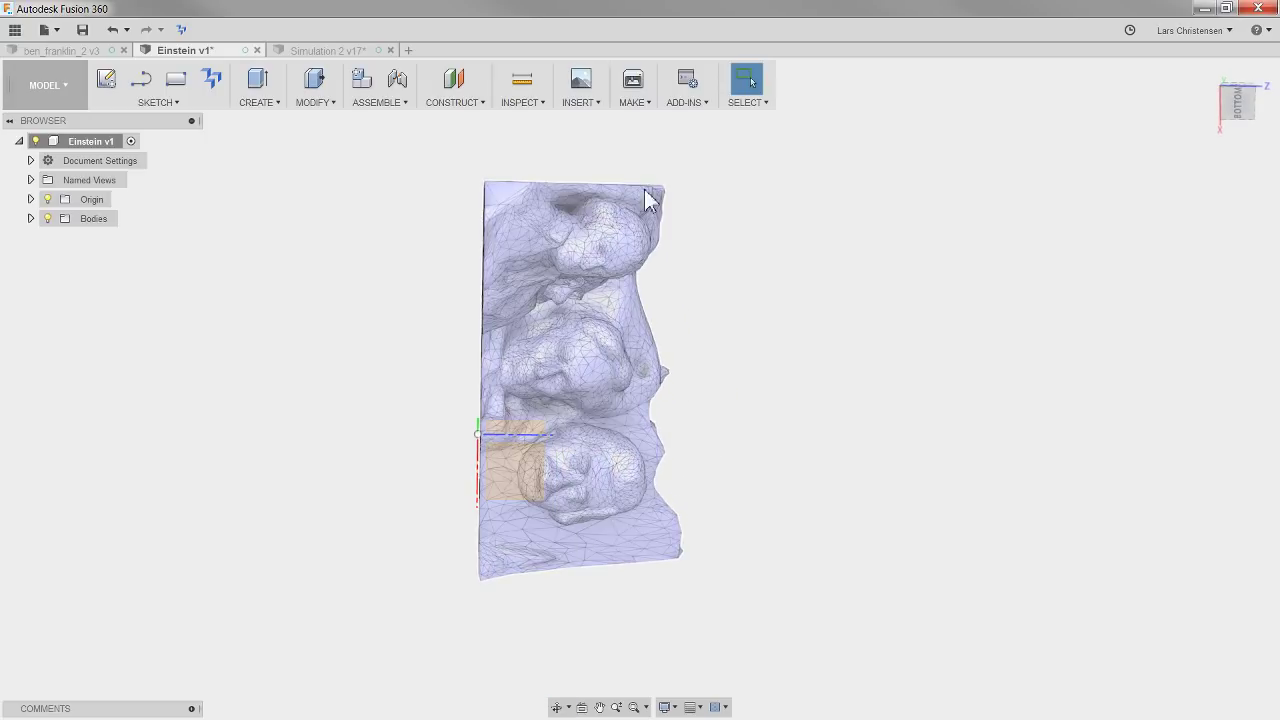
- In the Simulation 2 design, try to align the bracket body's narrow side face to the XY origin plane with the direction flipped
left_click(330, 50)
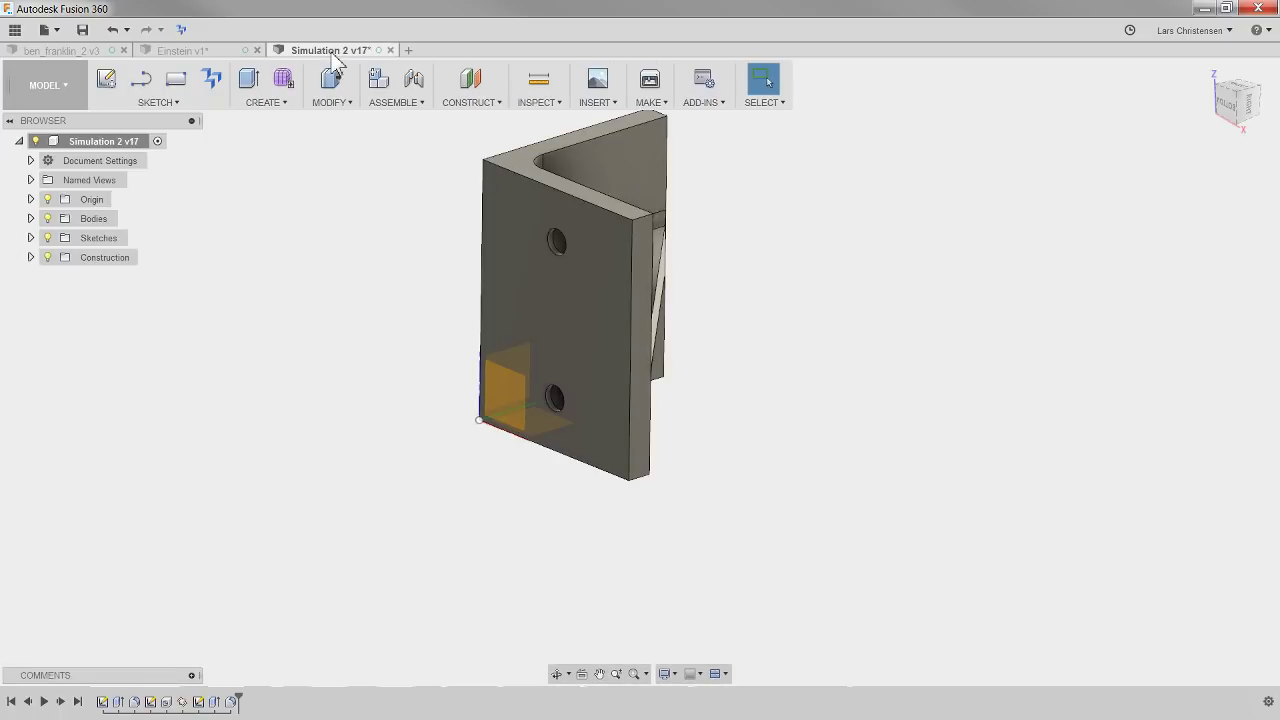
left_click(346, 104)
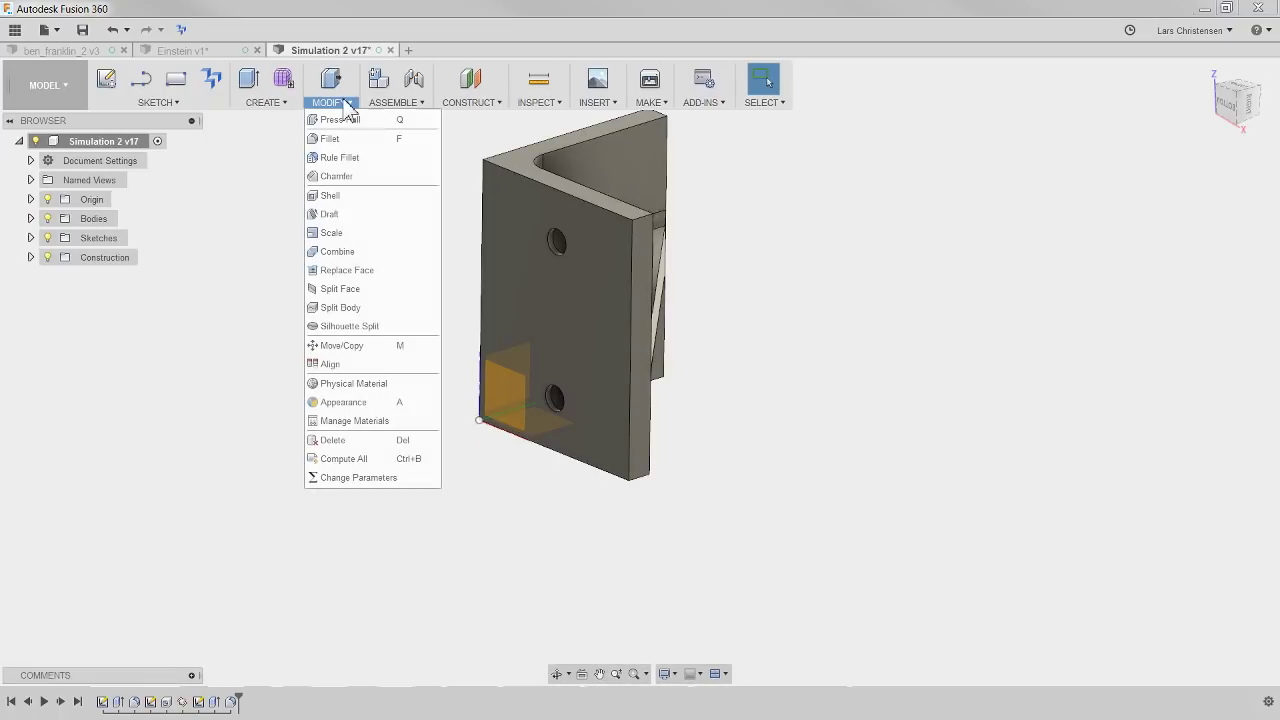
left_click(330, 364)
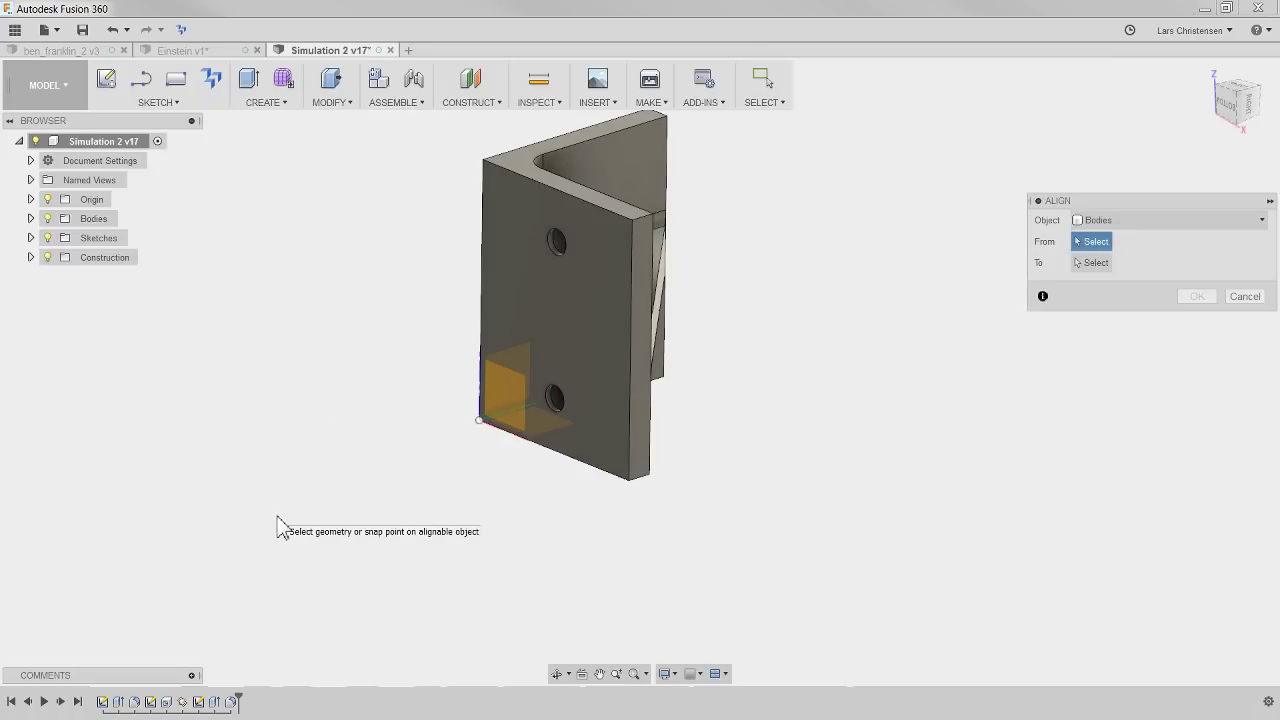
left_click(500, 229)
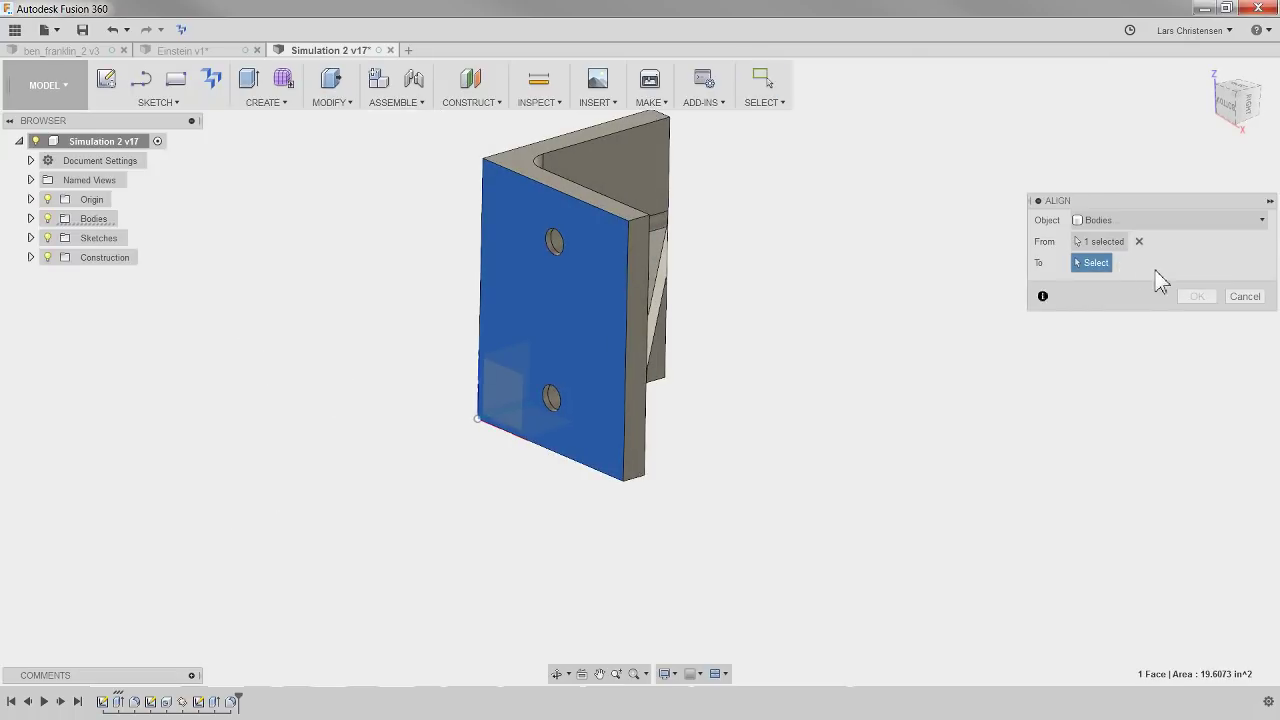
left_click(1140, 243)
left_click(1172, 219)
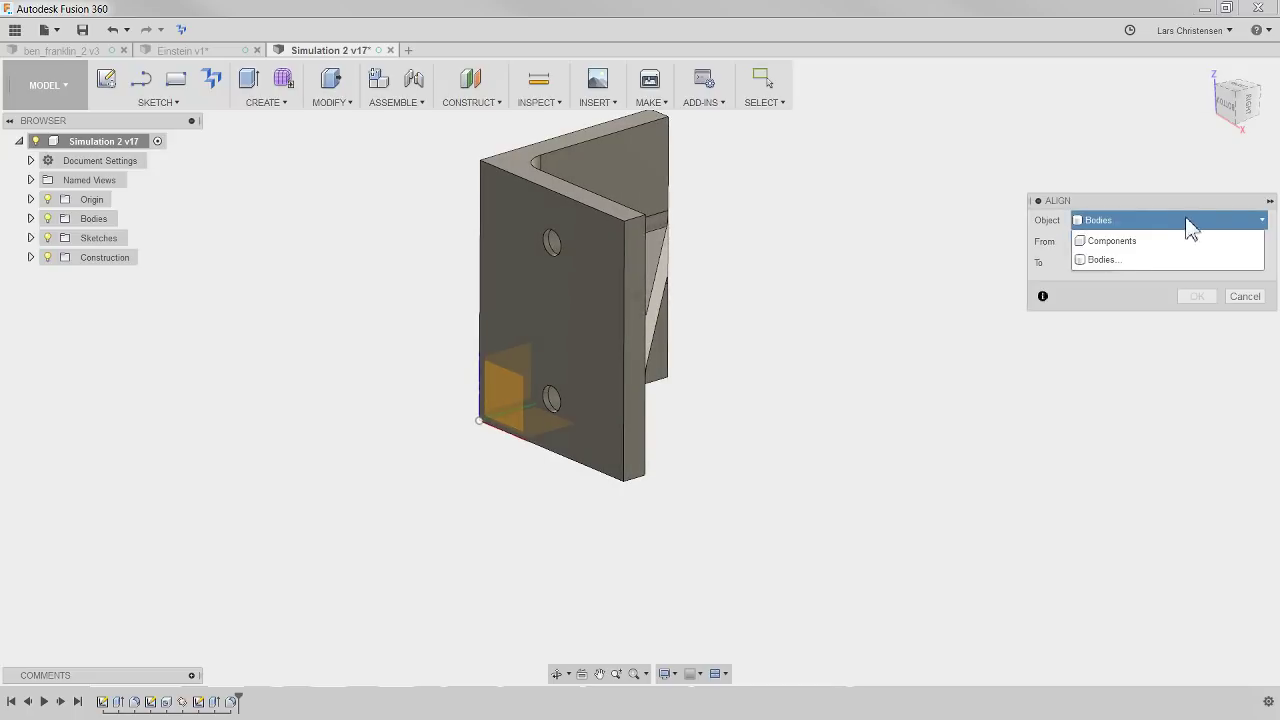
left_click(1188, 213)
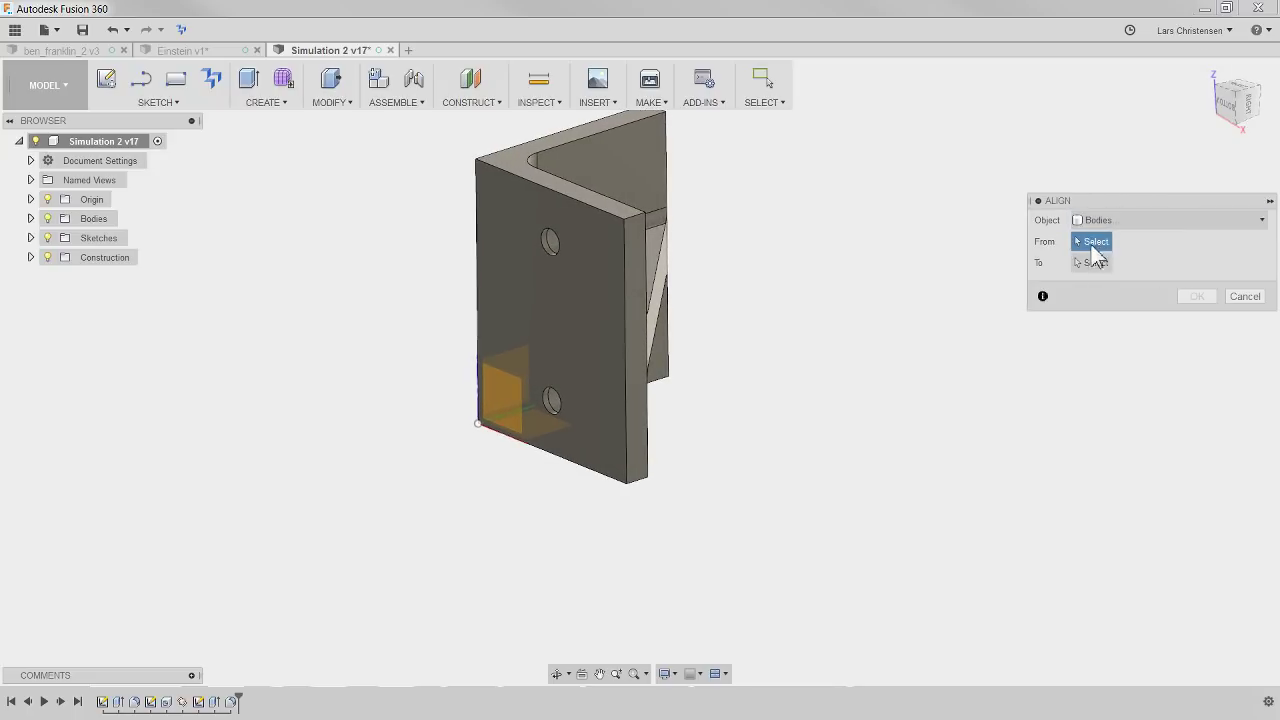
left_click(636, 346)
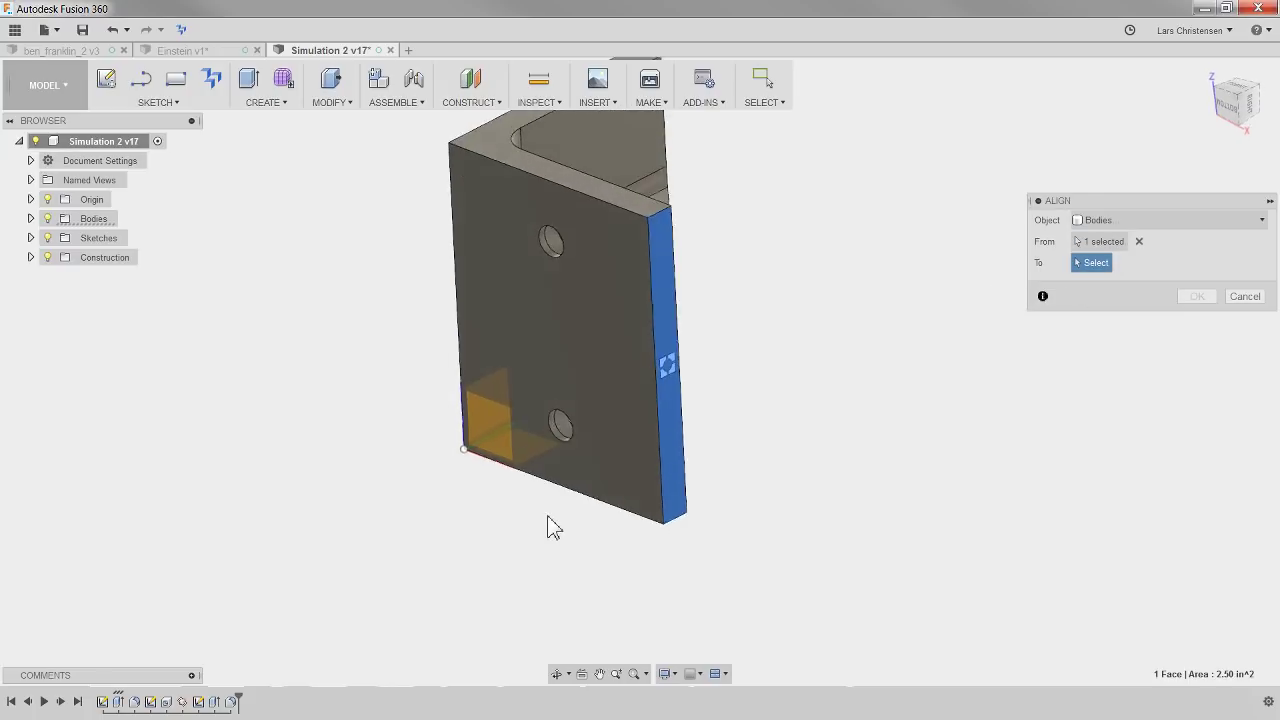
left_click(533, 478)
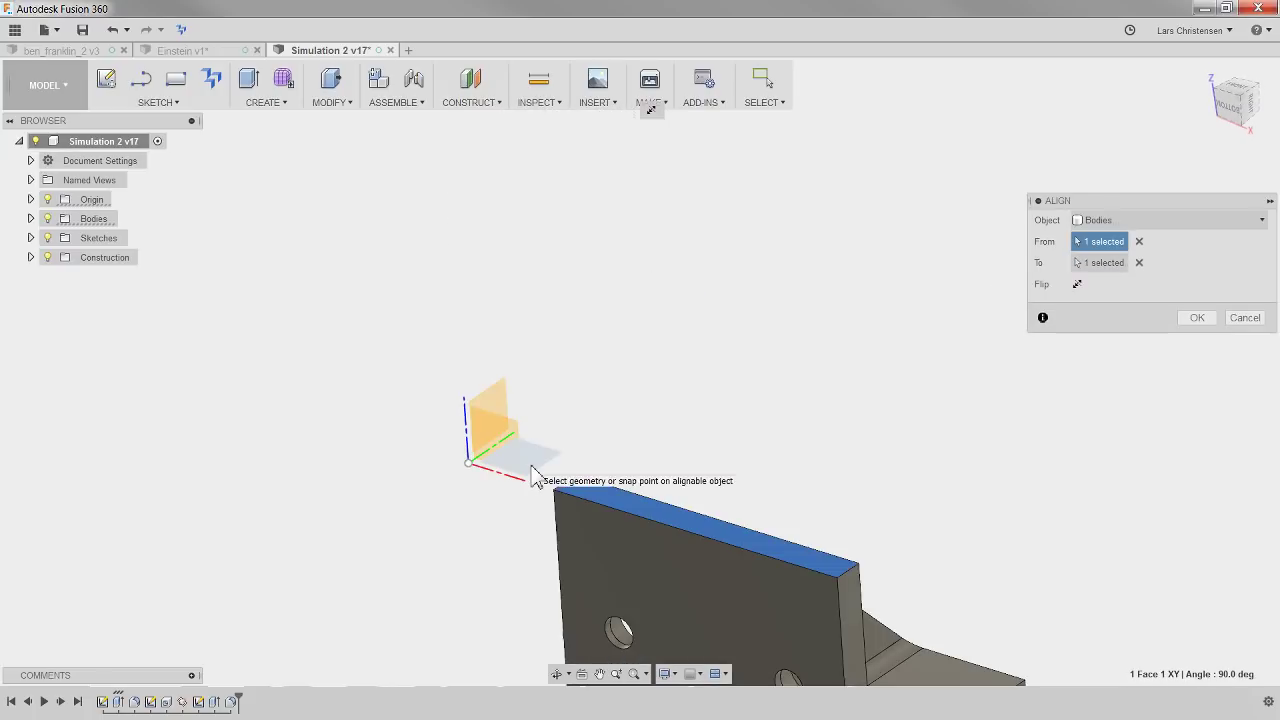
left_click(1076, 285)
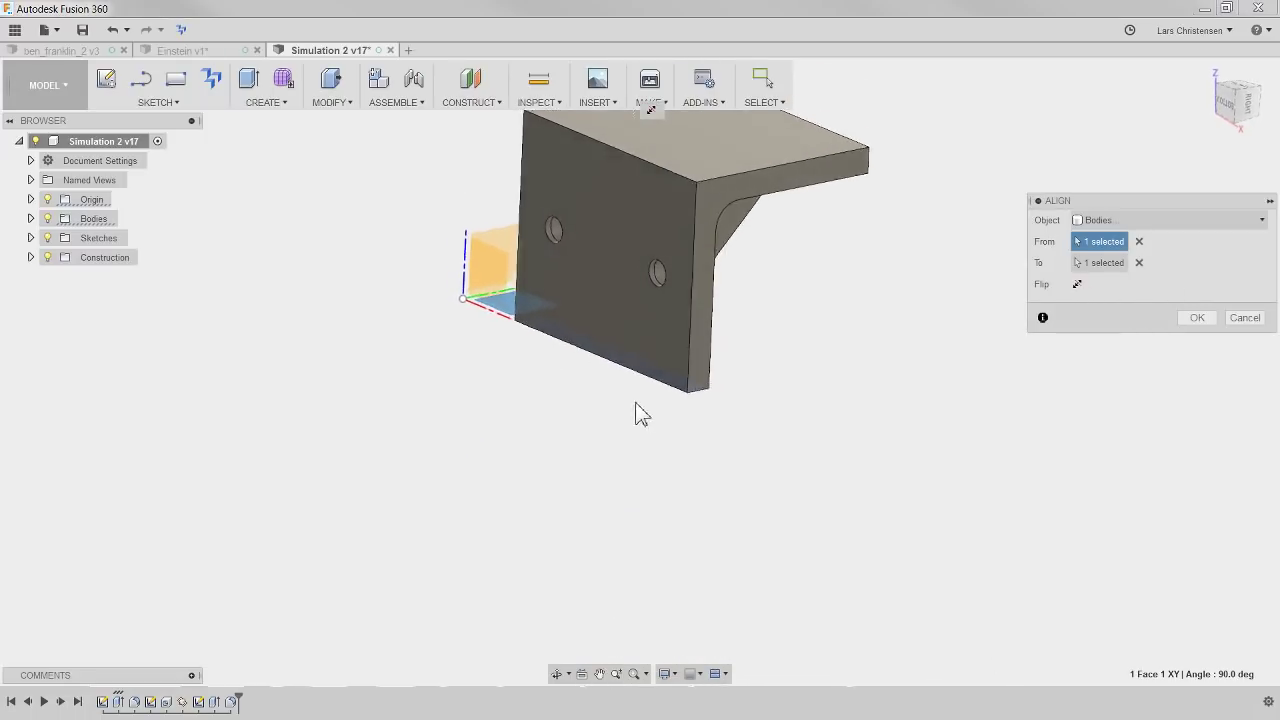
left_click(330, 104)
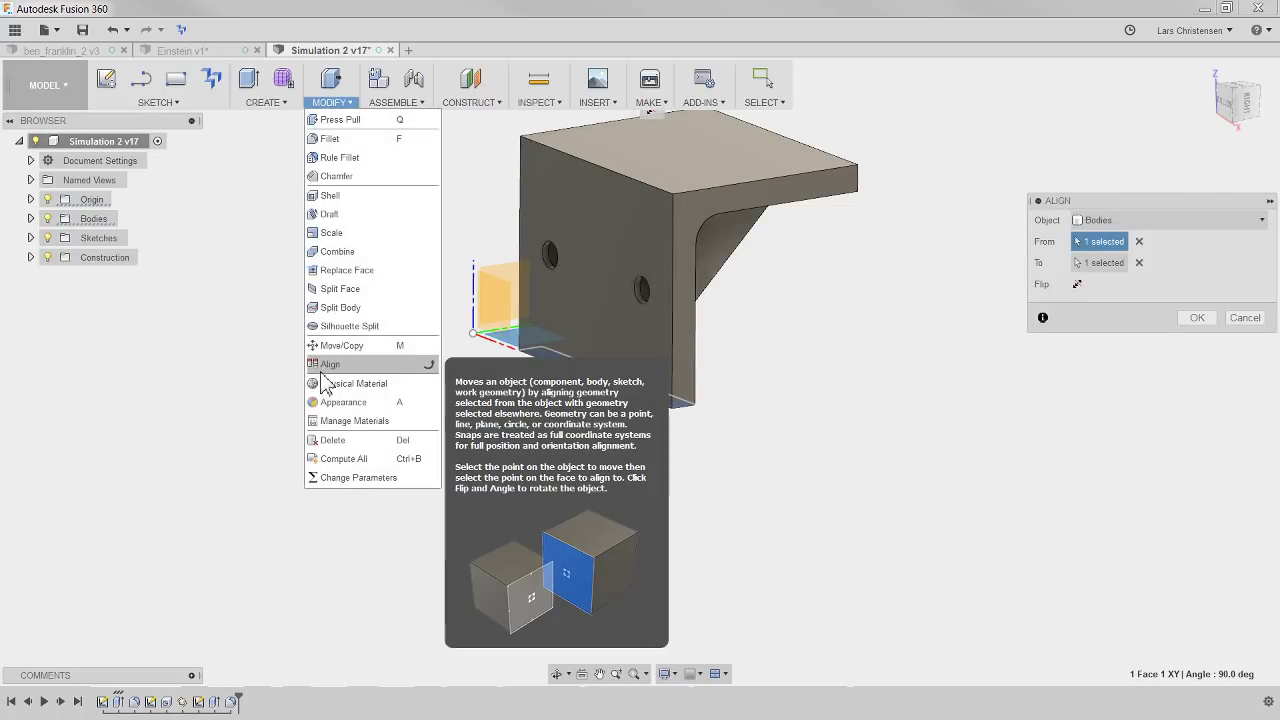
left_click(1252, 312)
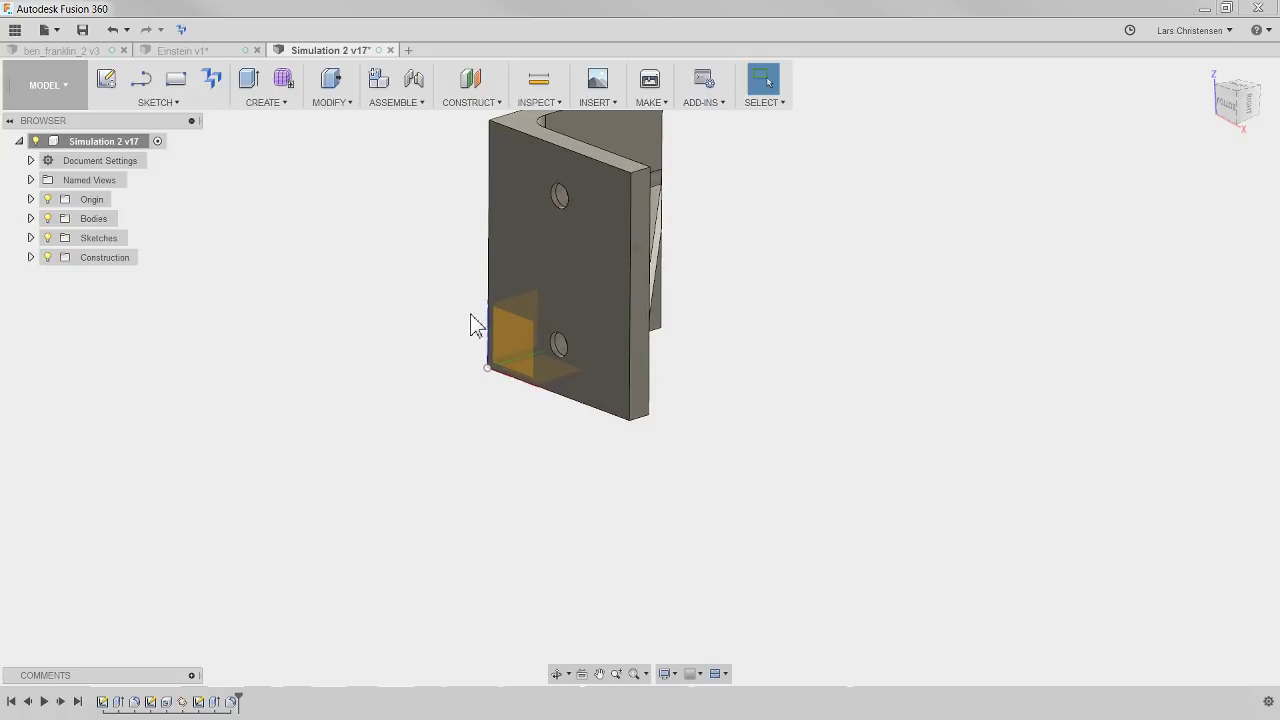
- Send the Einstein design's mesh body to the Meshmixer print utility with 3D Print, and close the Meshmixer window
left_click(211, 50)
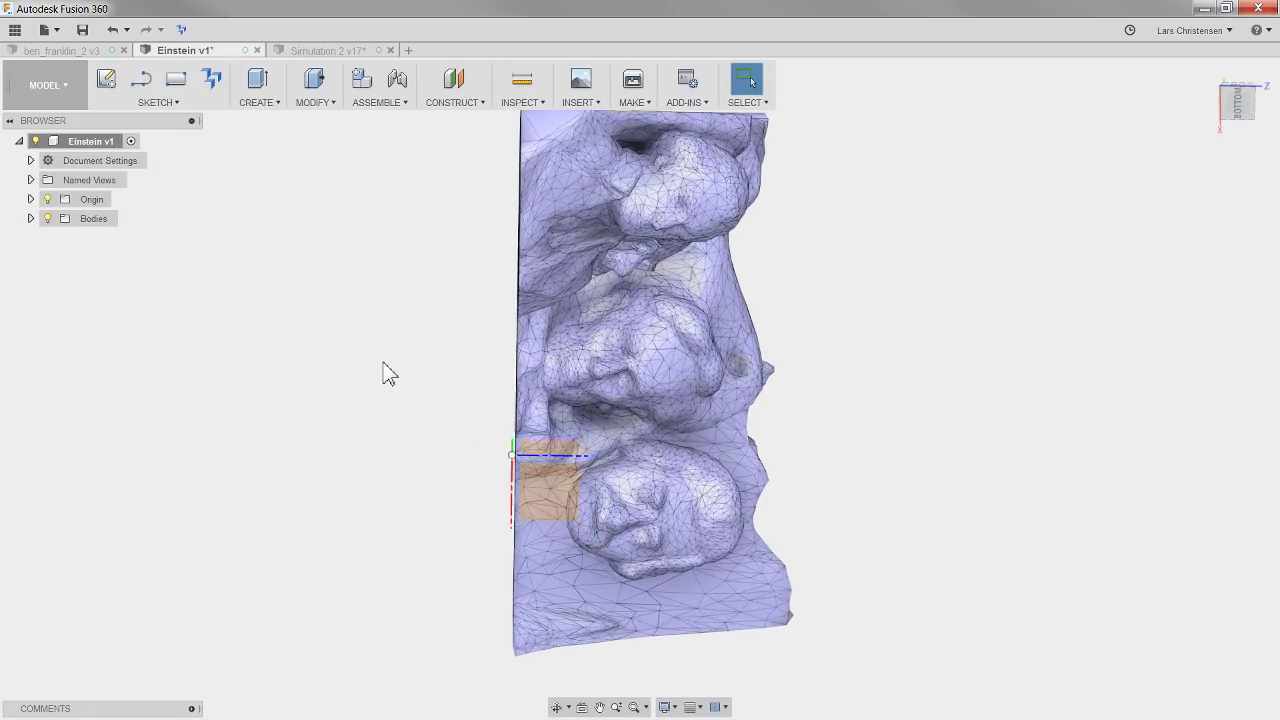
scroll(398, 344, "down", 2)
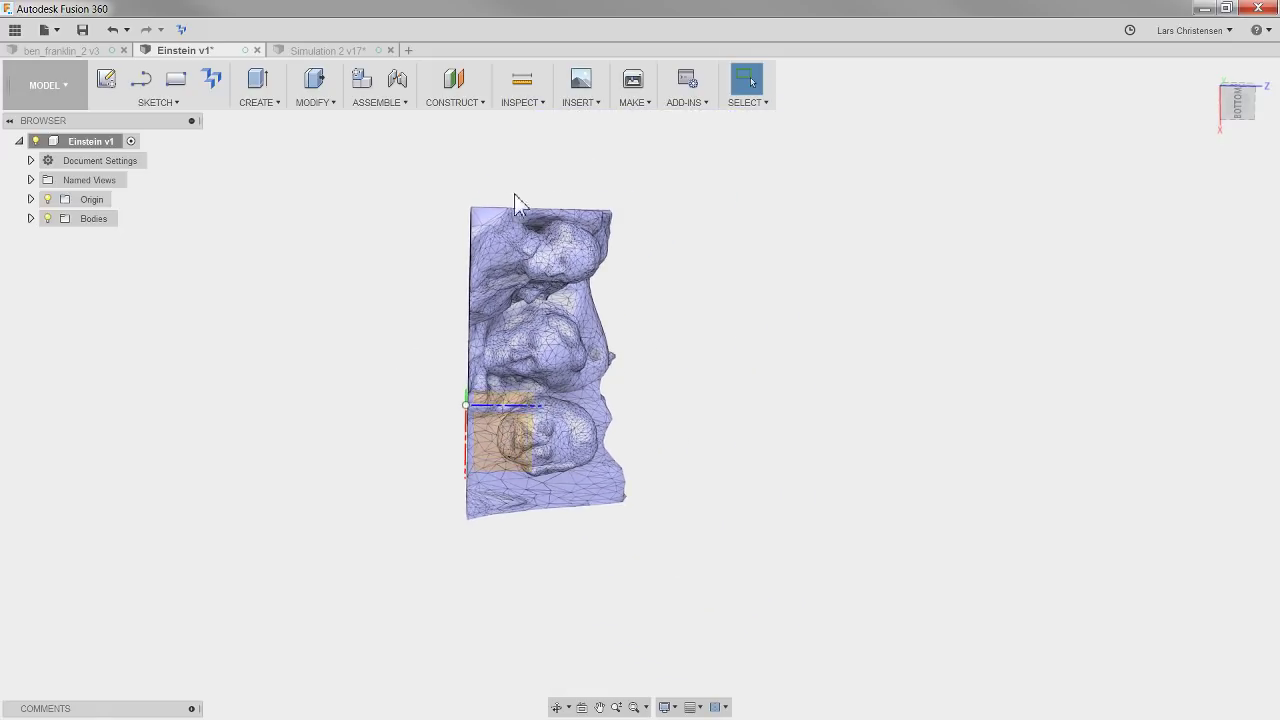
left_click(644, 104)
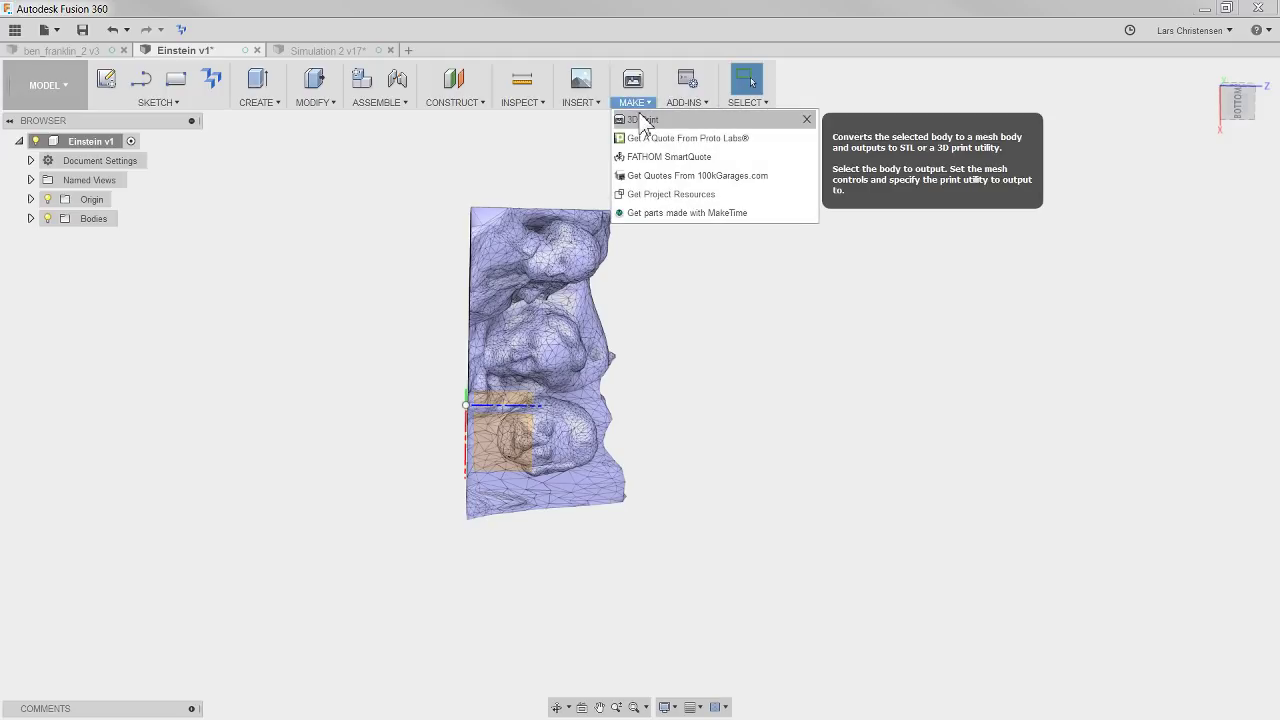
left_click(644, 121)
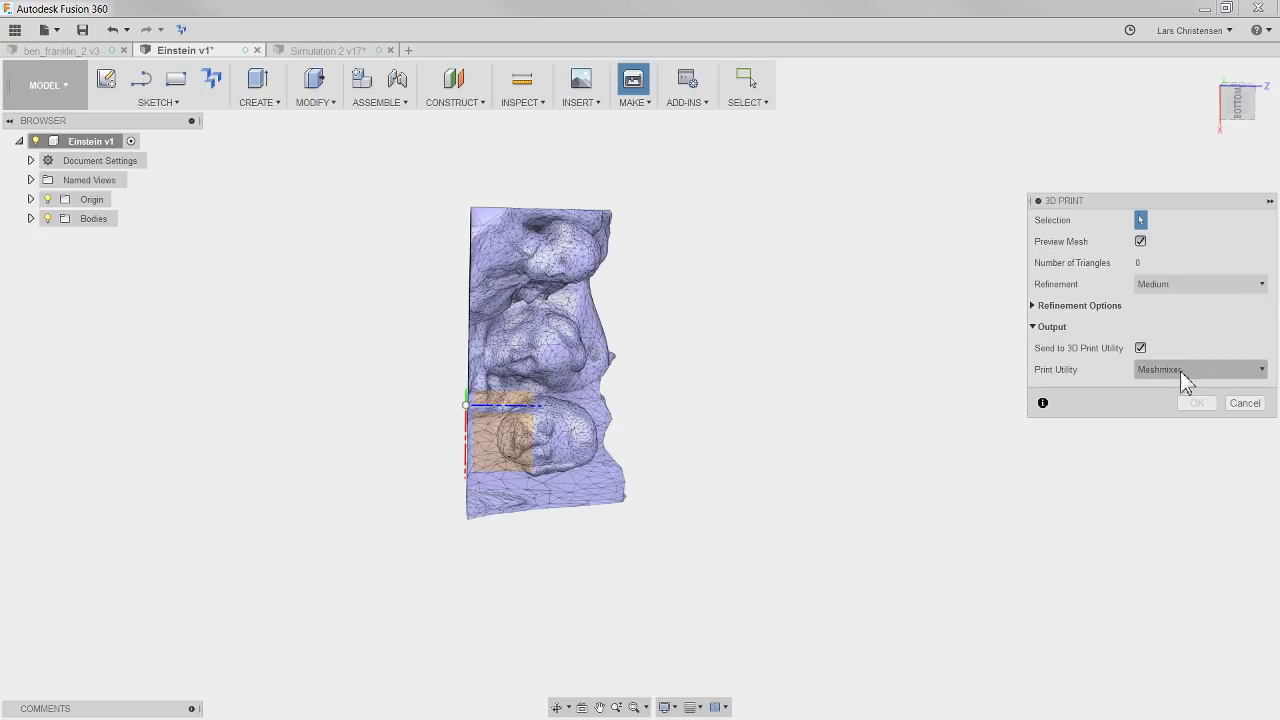
left_click(580, 277)
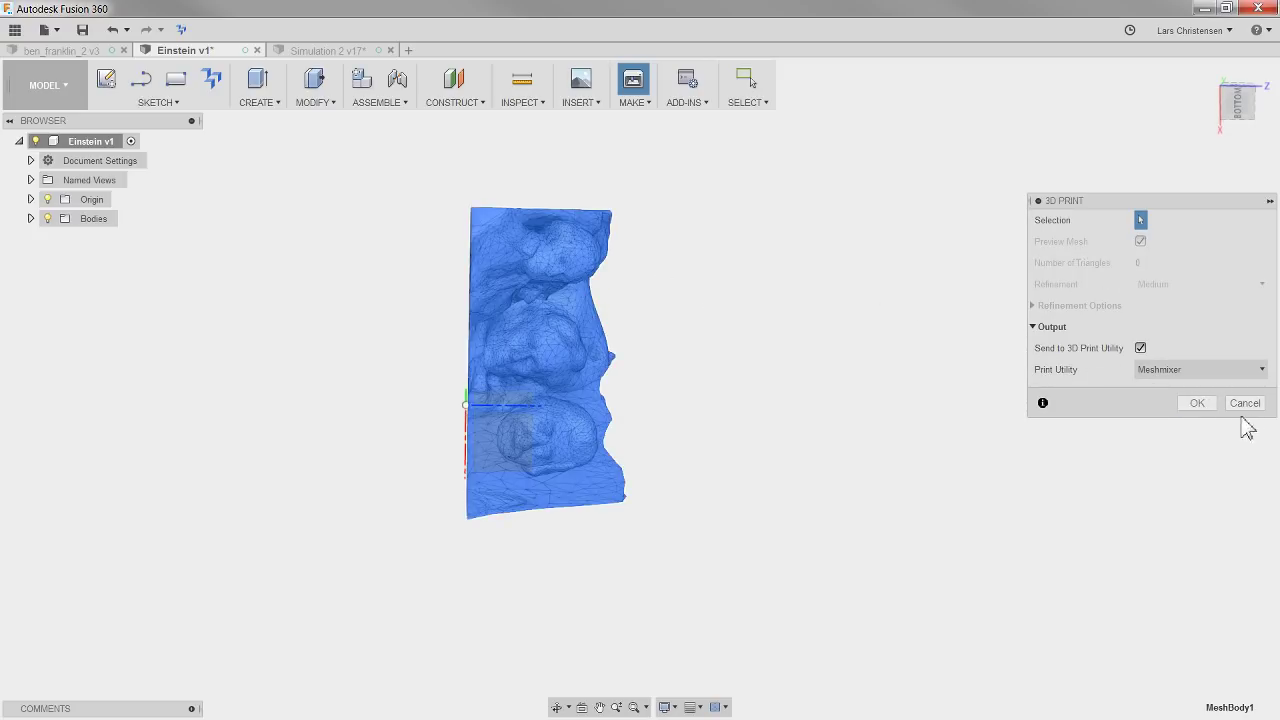
left_click(1205, 371)
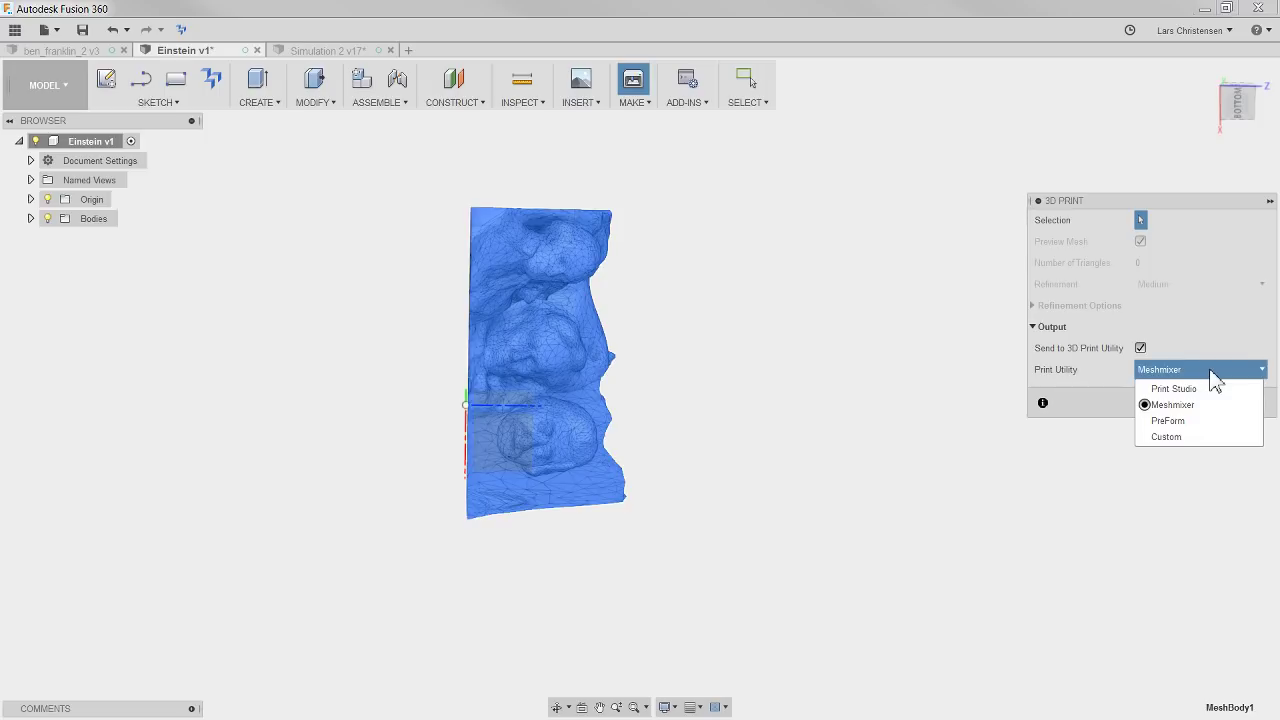
left_click(1218, 372)
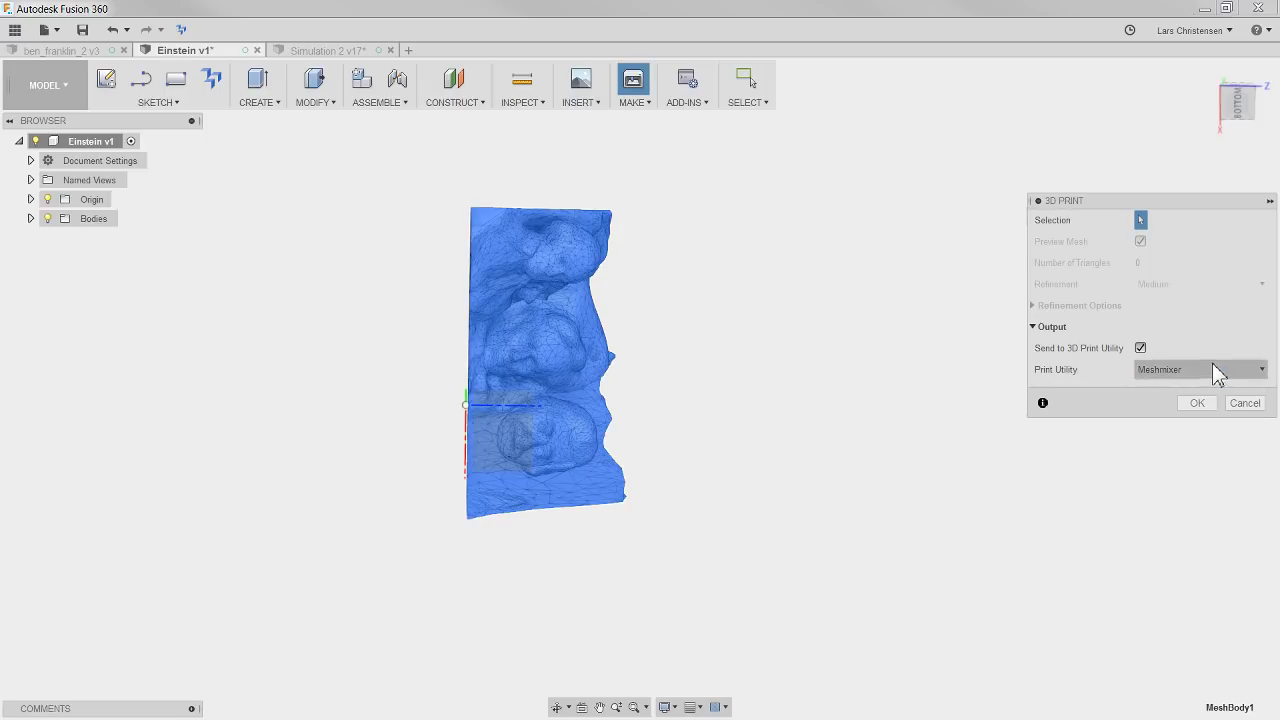
left_click(1199, 406)
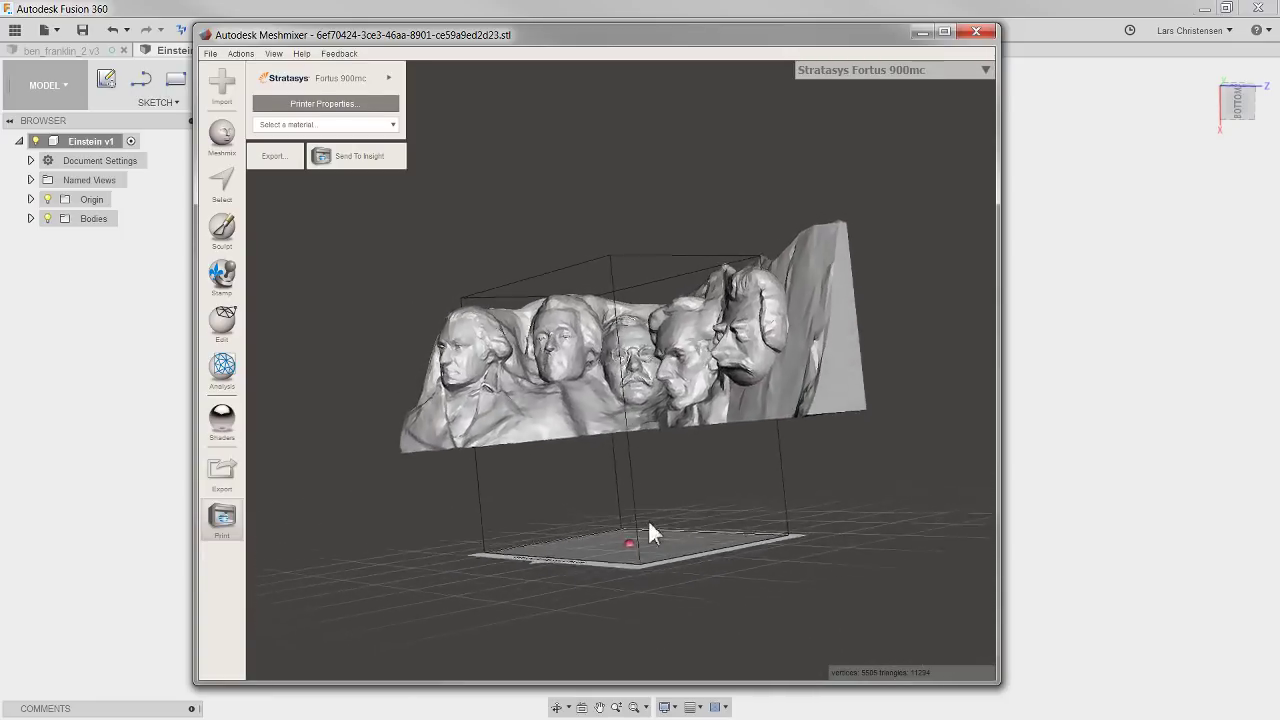
left_click(976, 31)
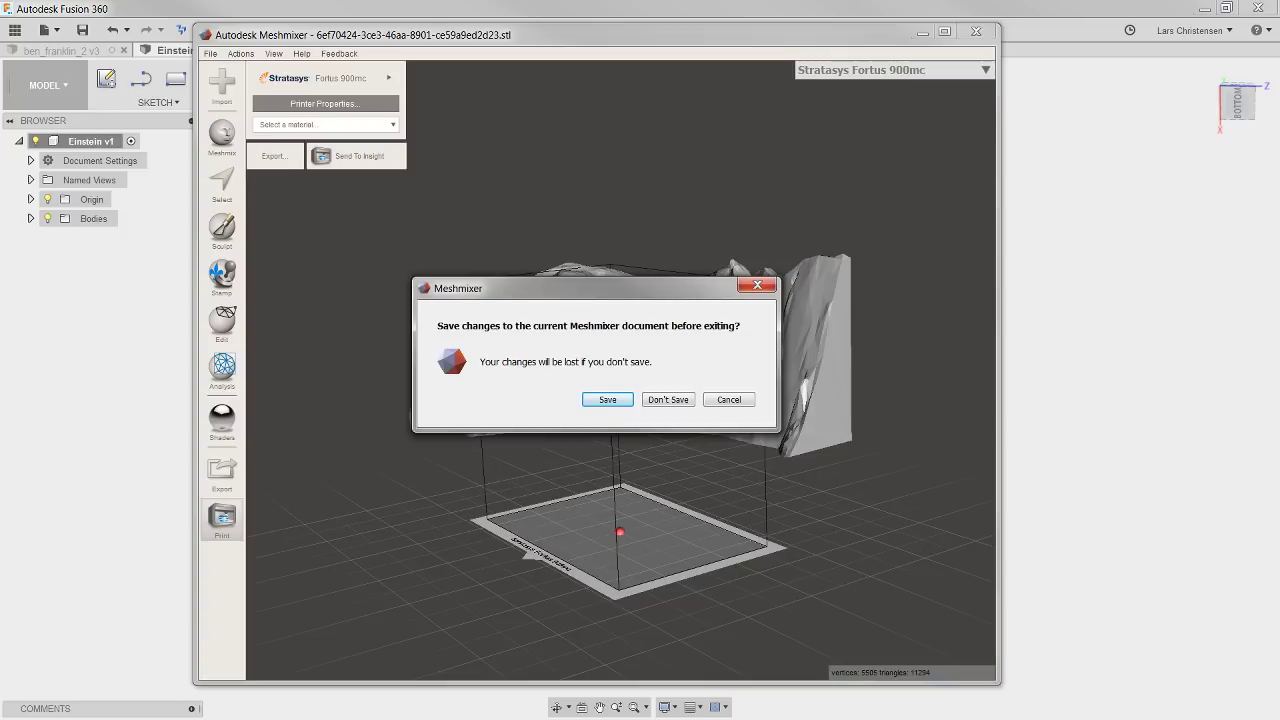